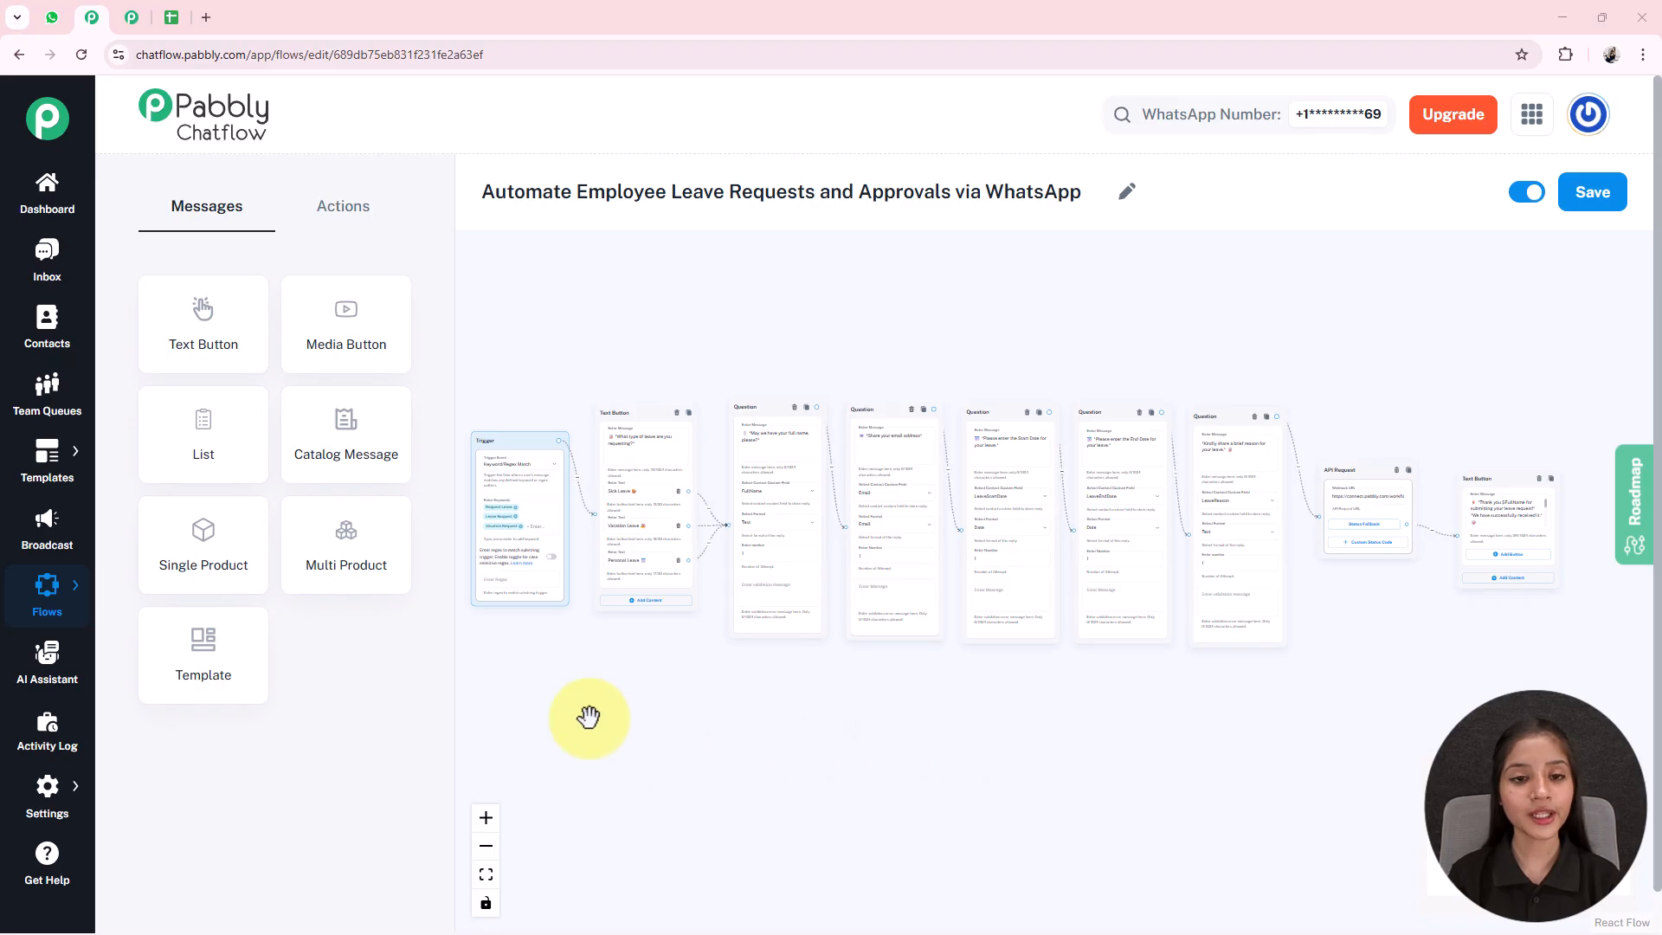
left_click(1261, 460)
left_click(1161, 771)
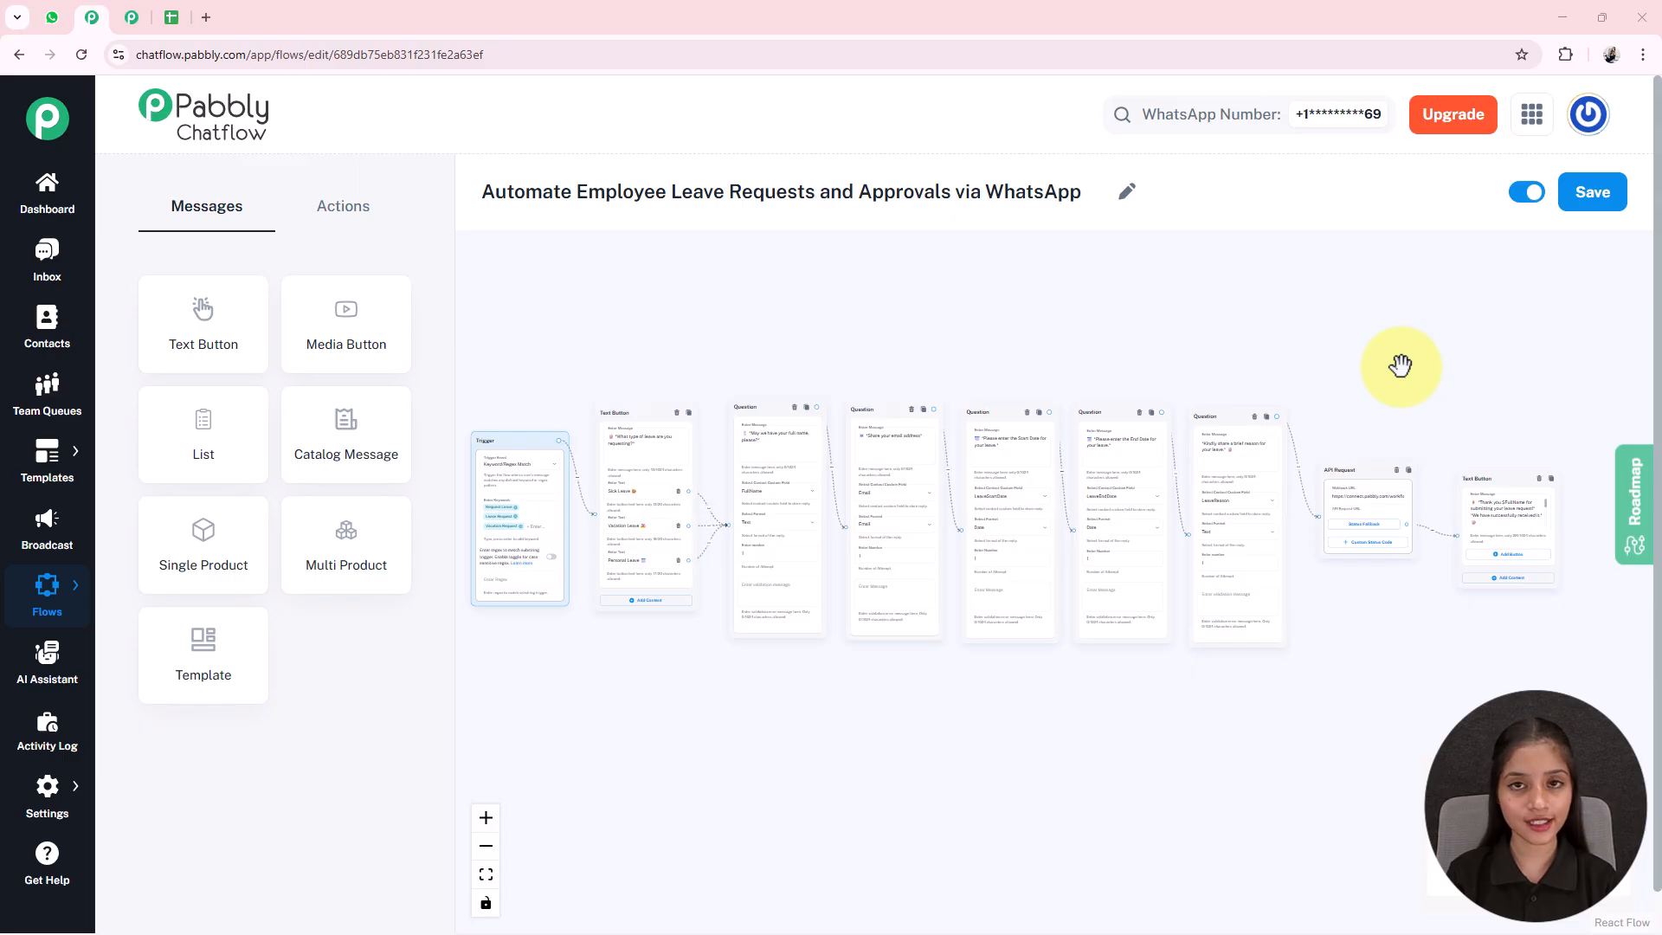
Switch to the HR Department chat in WhatsApp and choose Personal Leave as the requested leave type
left_click(54, 18)
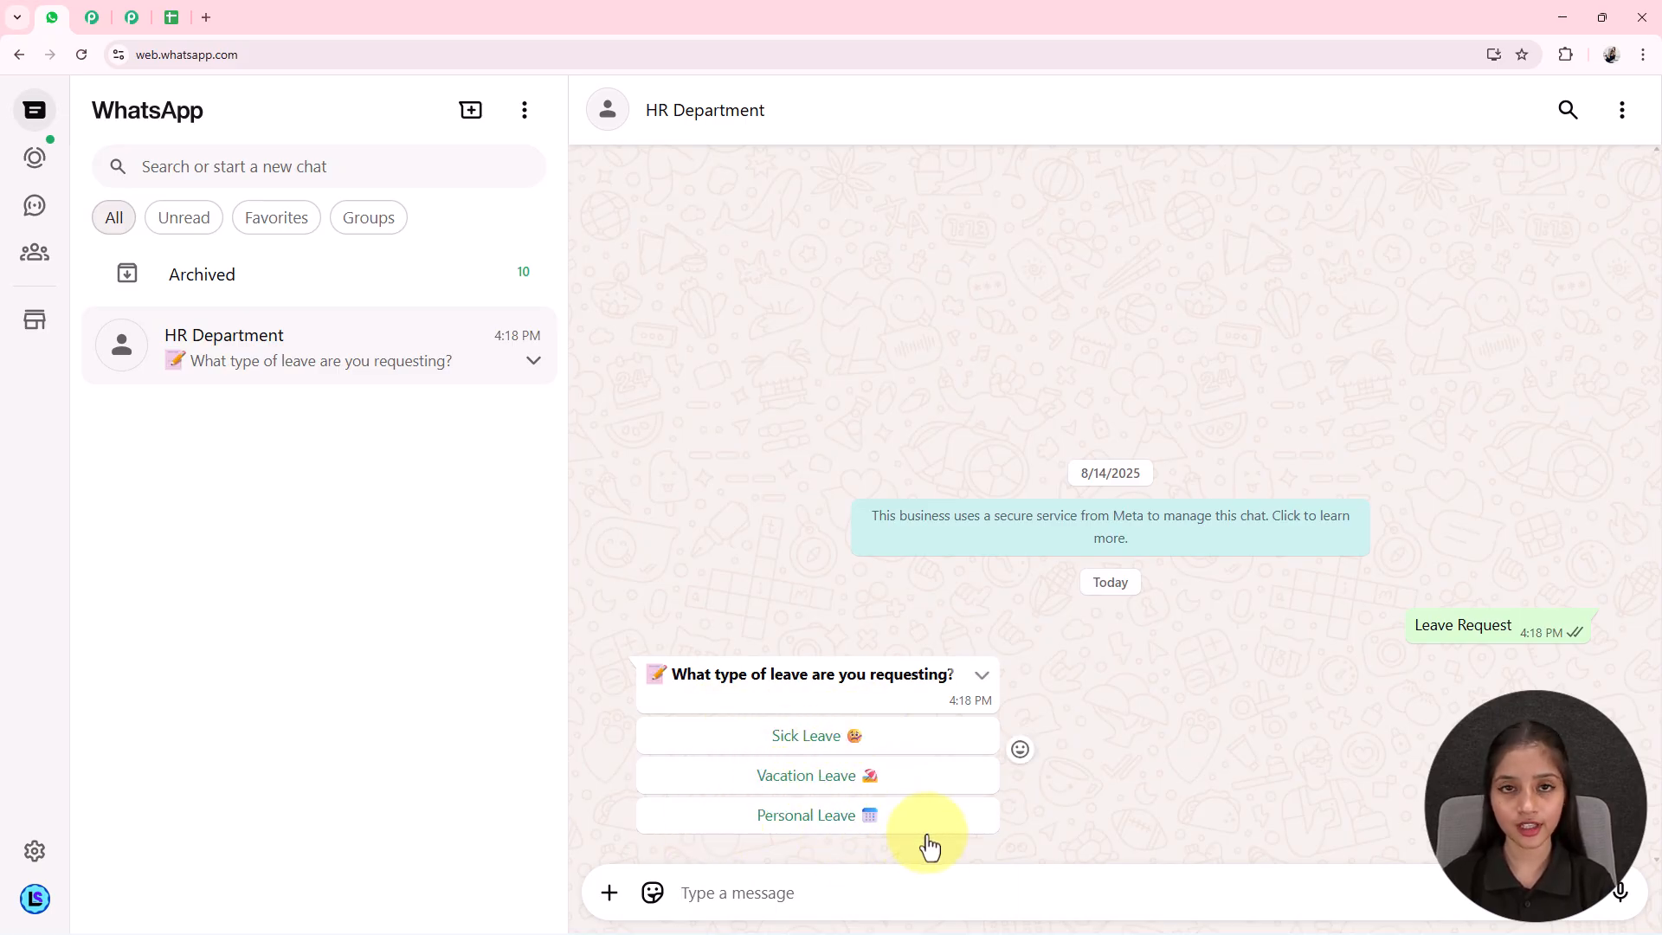
left_click(868, 827)
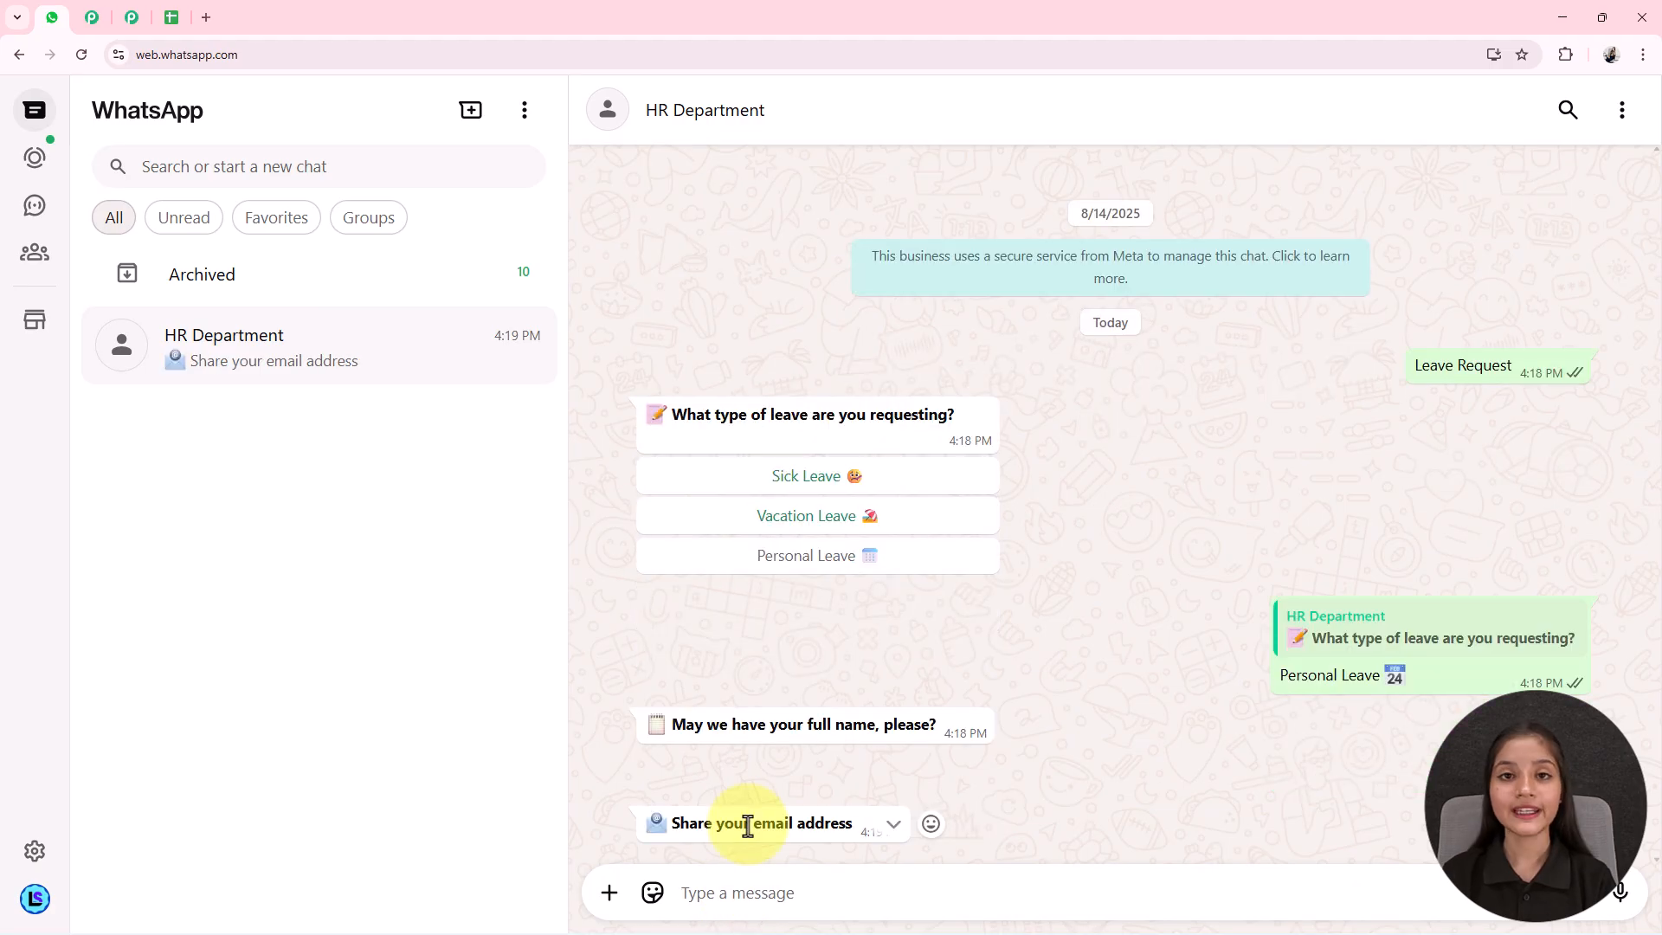
Answer the chatbot's email question by pasting and sending the employee's email address
left_click_drag(743, 823, 875, 823)
left_click(771, 895)
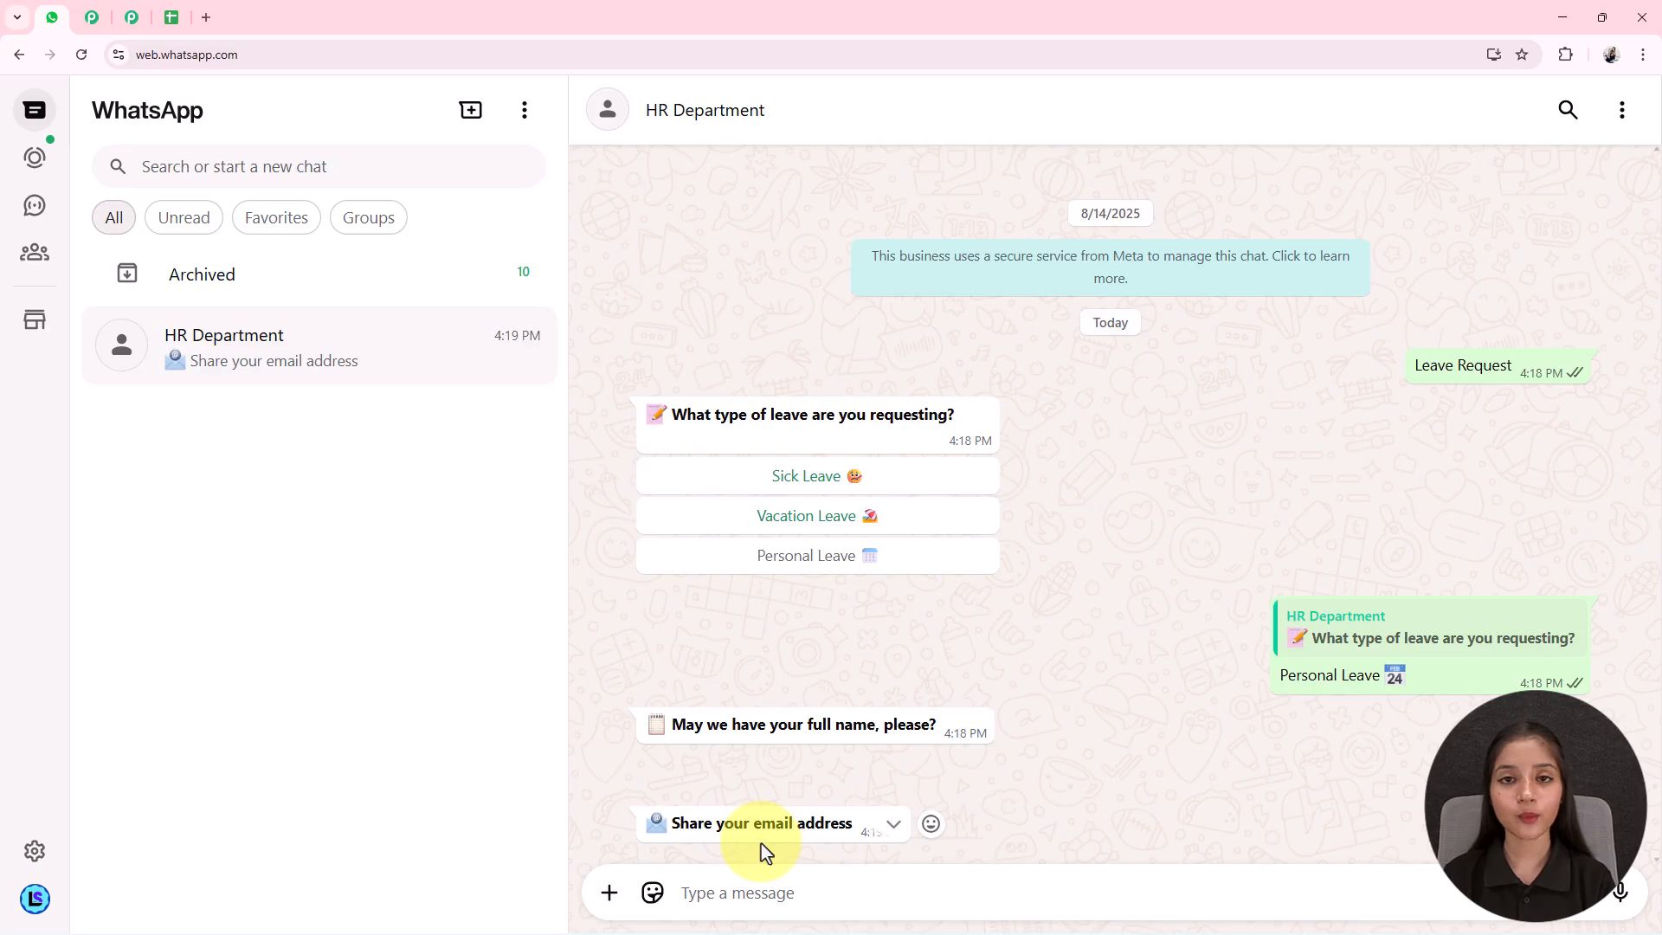
key("ctrl+v")
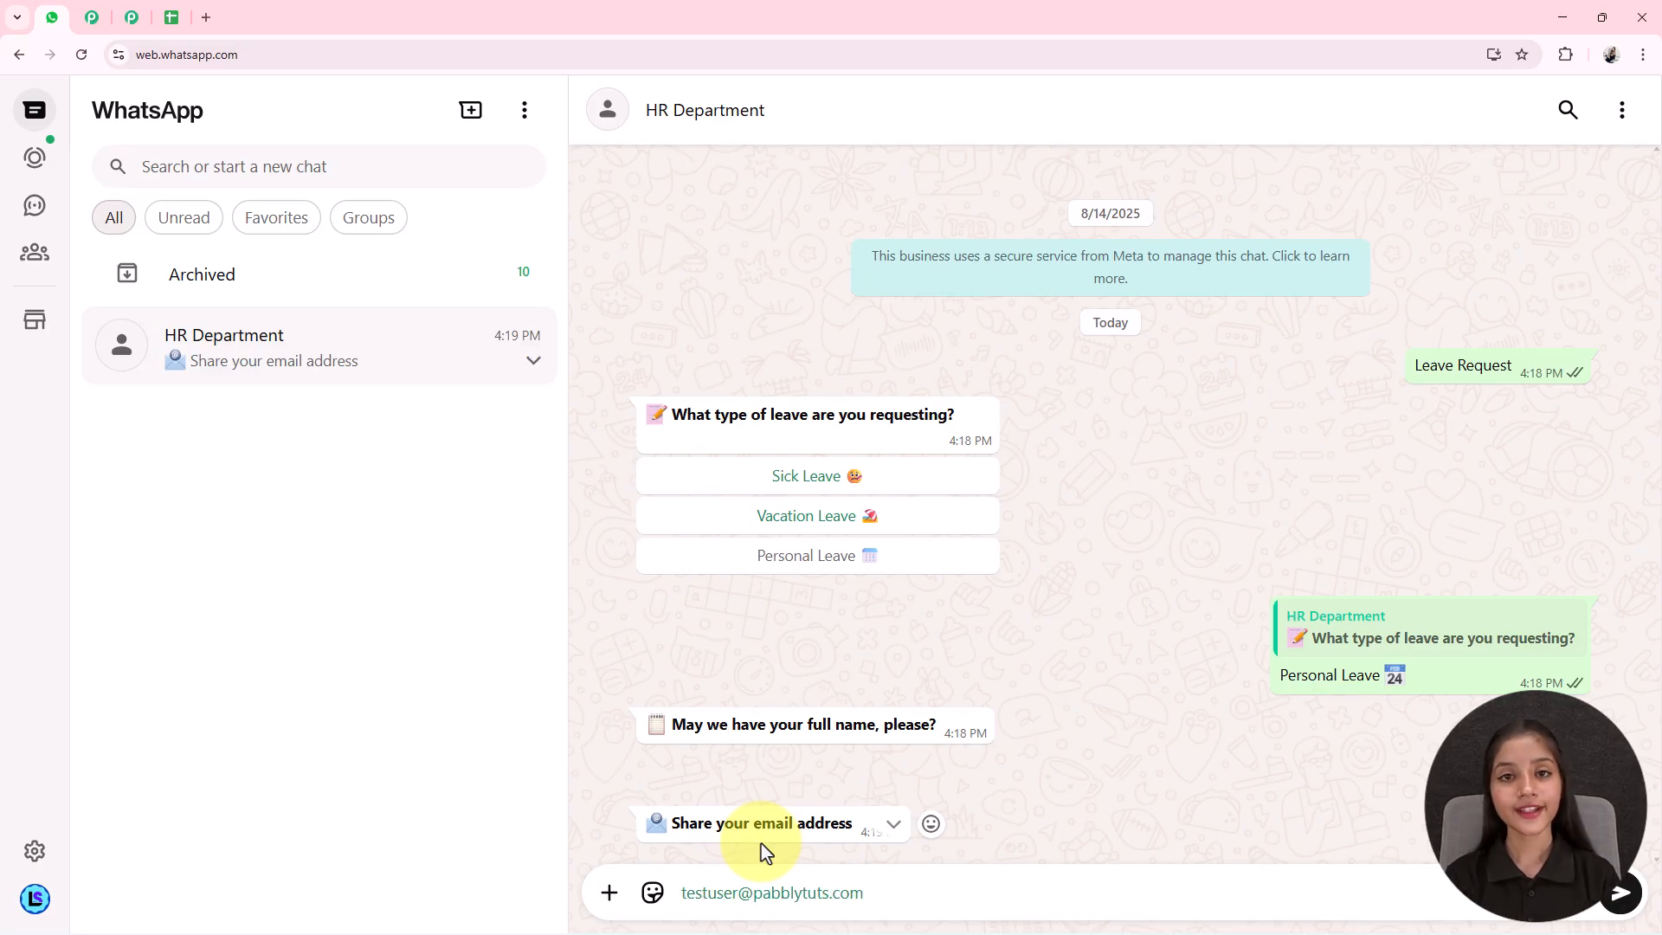
key("Return")
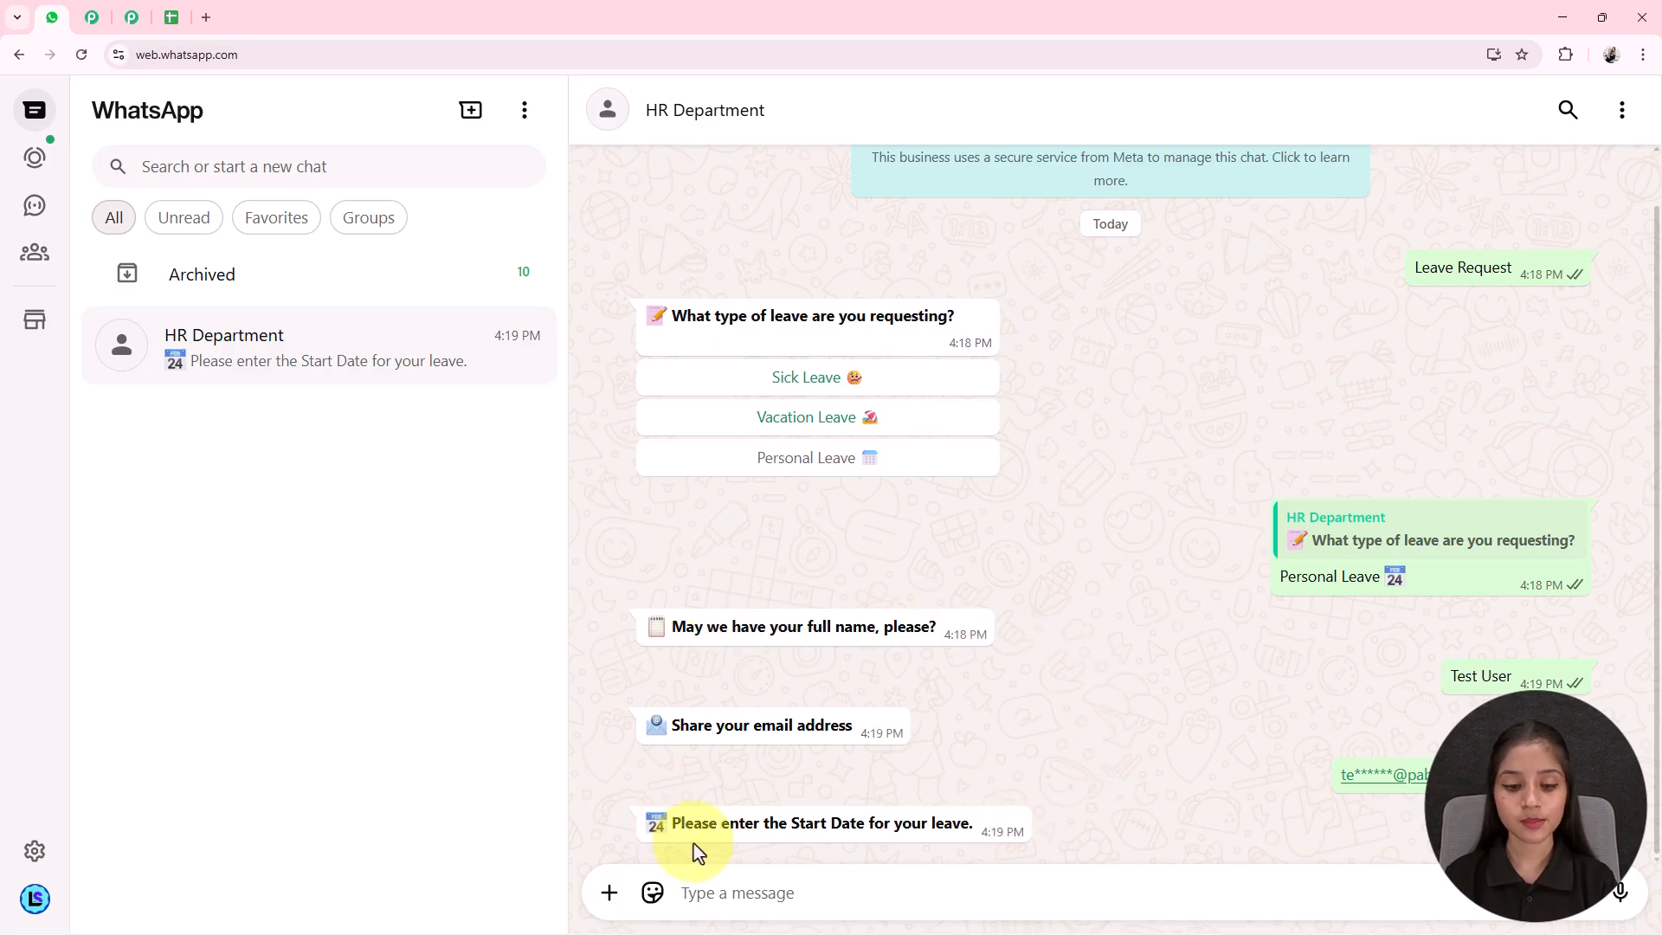
Reply to the leave Start Date question with 17/09/2025
left_click_drag(669, 825, 945, 823)
left_click(980, 826)
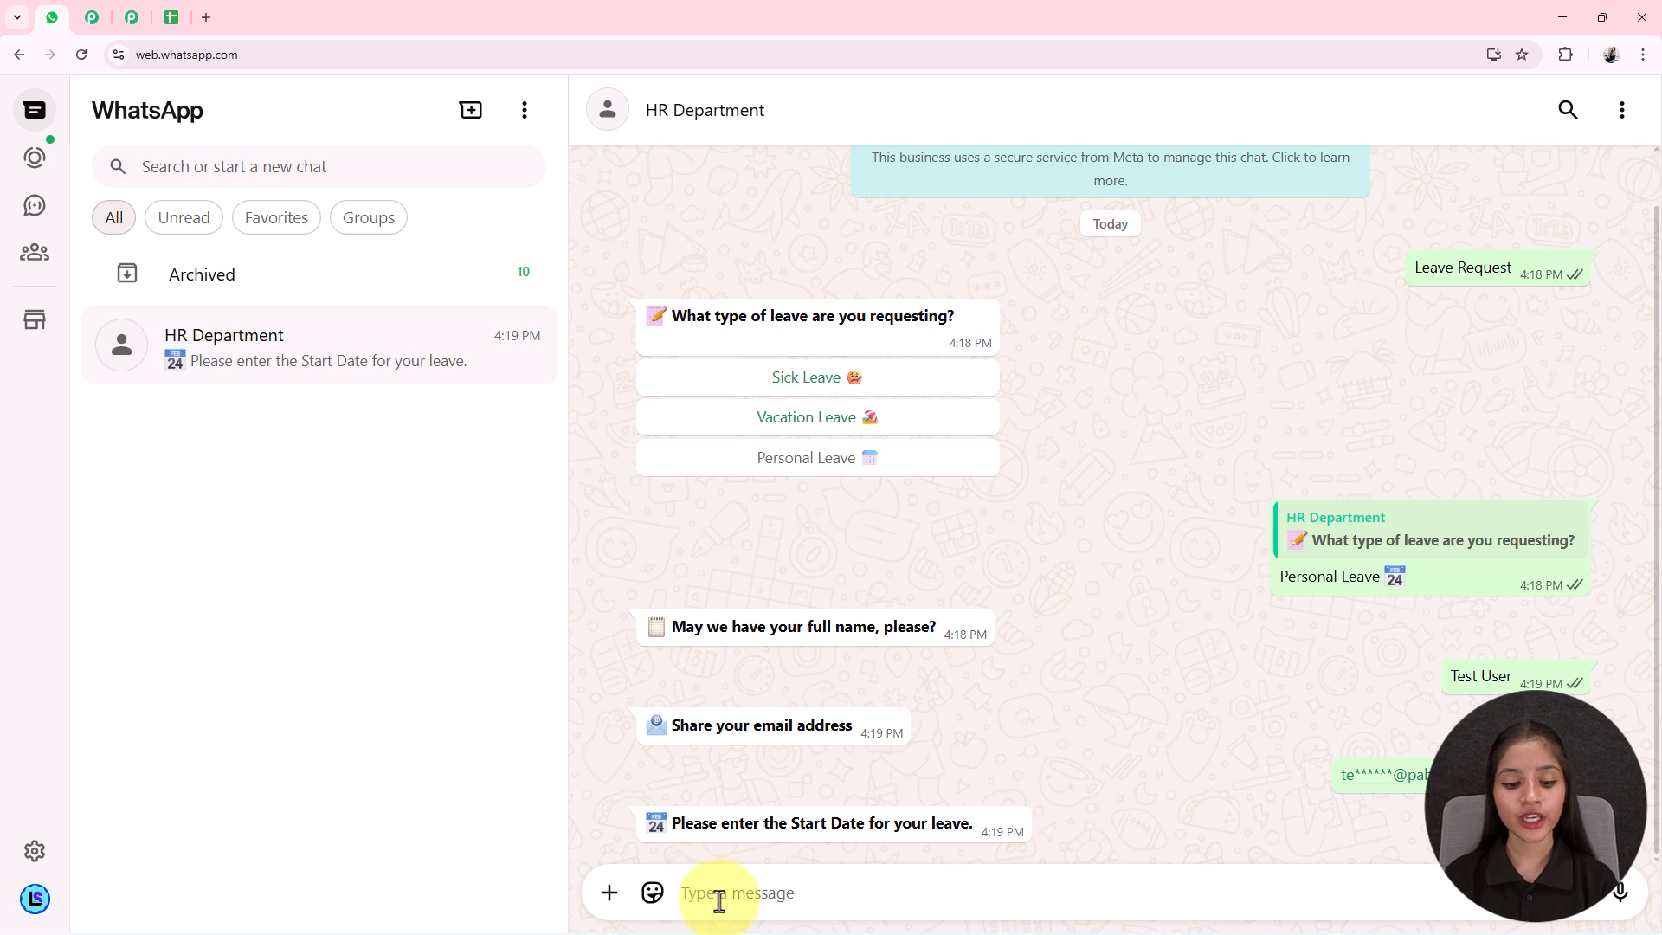
type("17/09/2025")
key("Return")
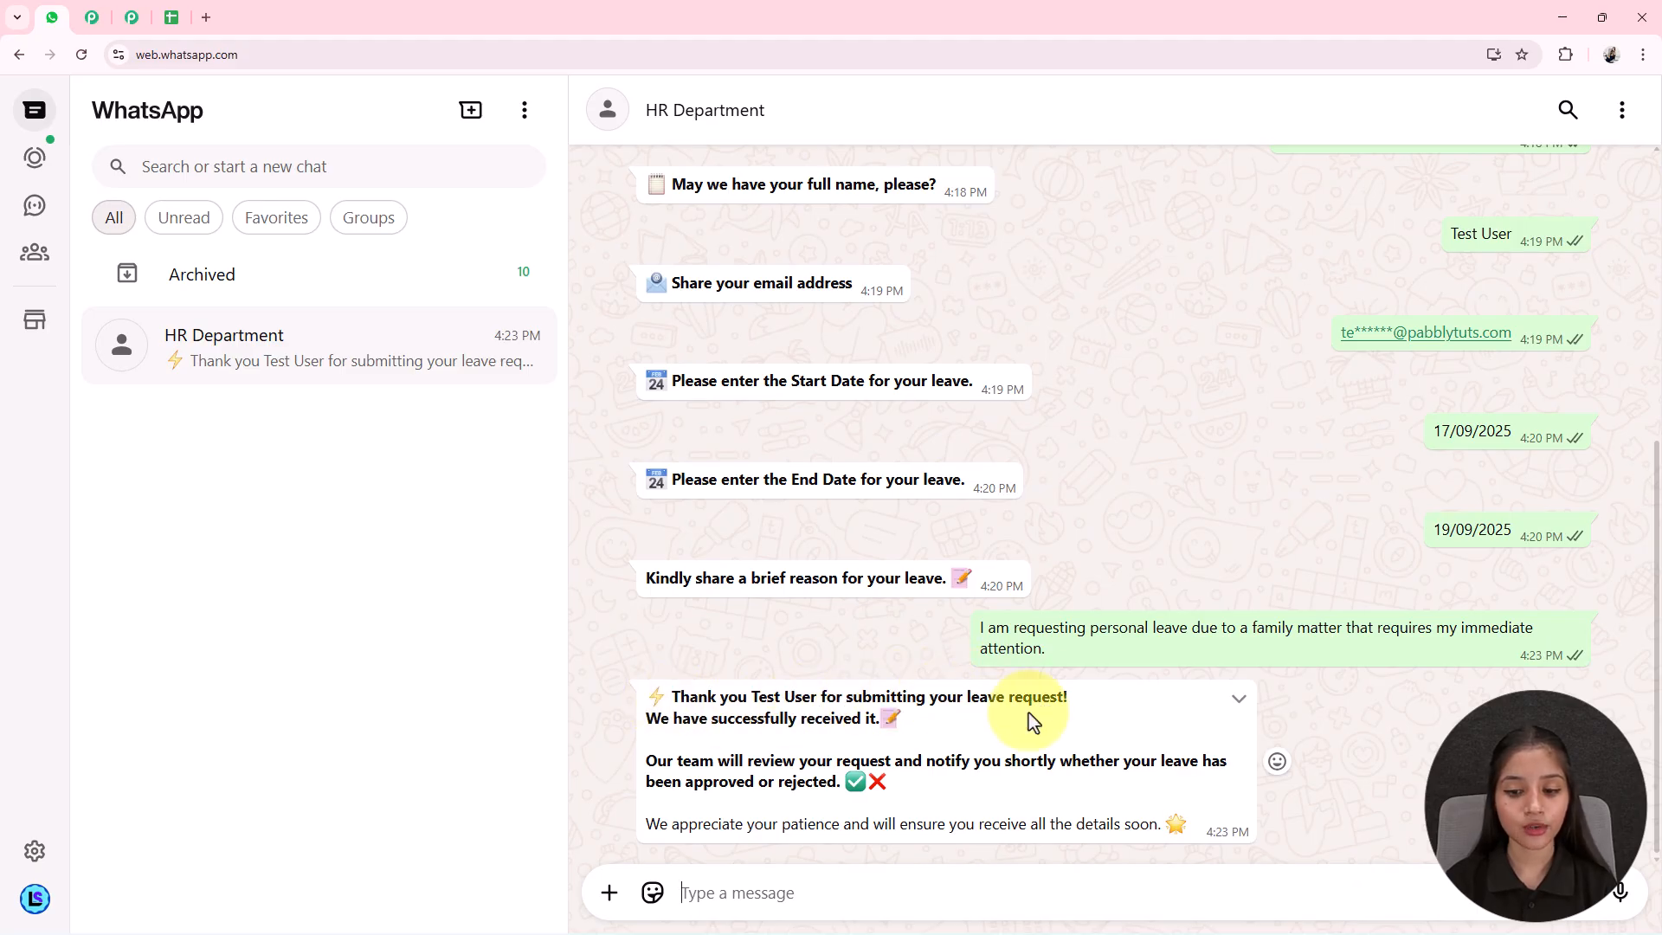
Read the chatbot's confirmation message and the answers submitted in the HR Department chat
left_click_drag(753, 697, 837, 696)
left_click(829, 707)
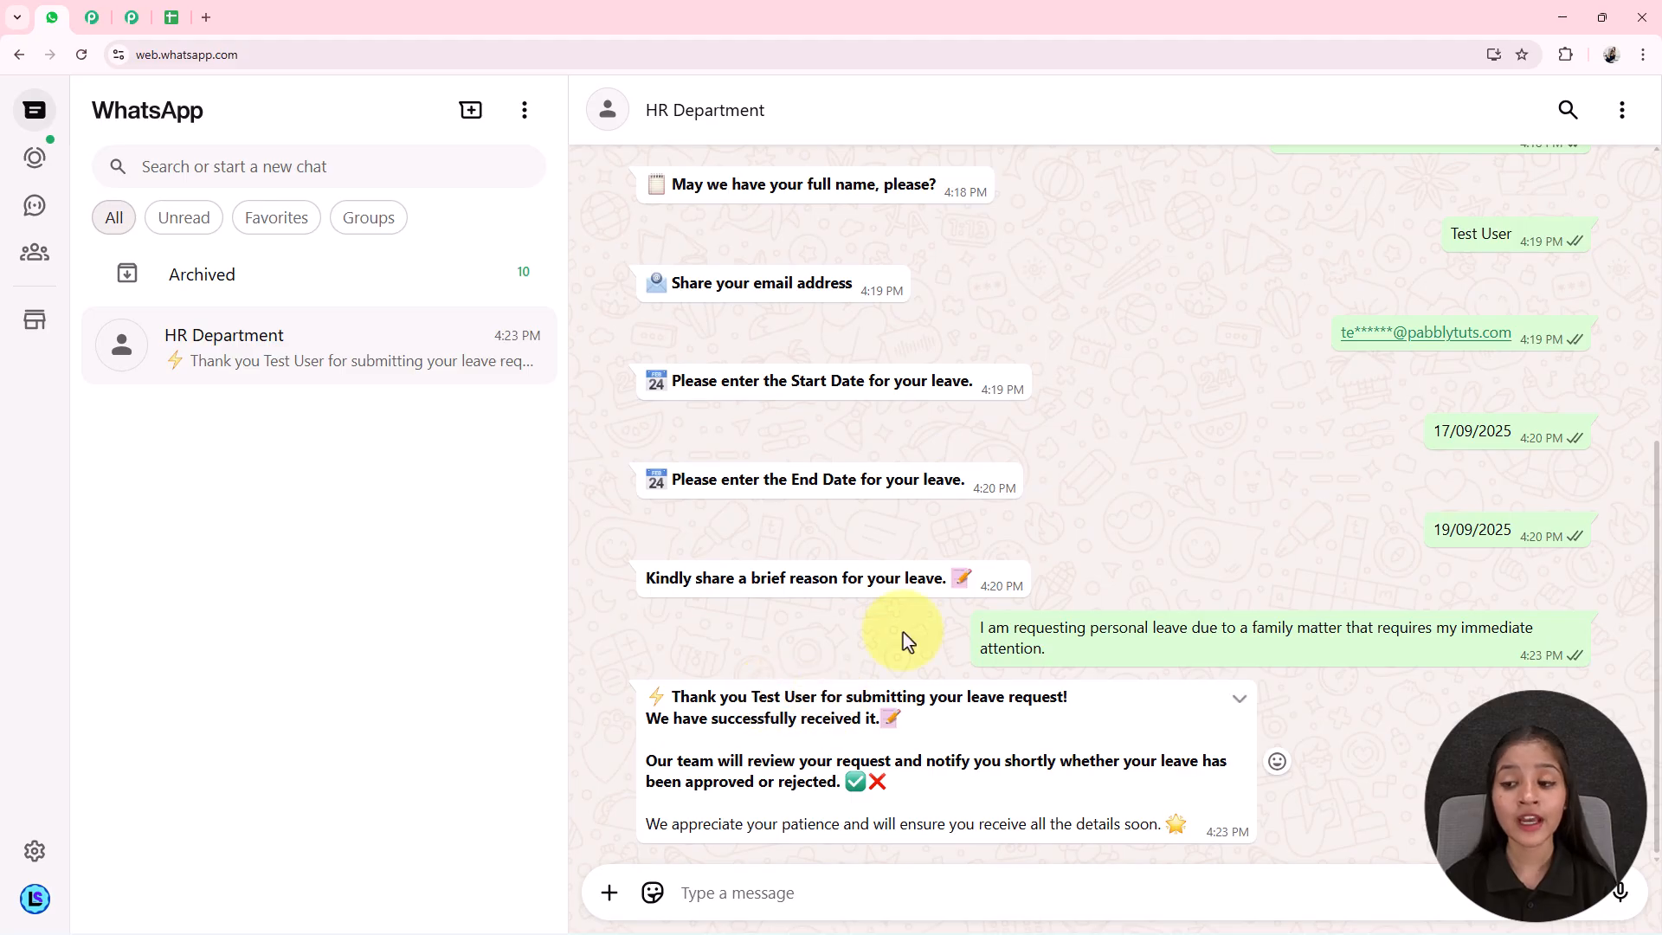
left_click_drag(1482, 235, 1420, 244)
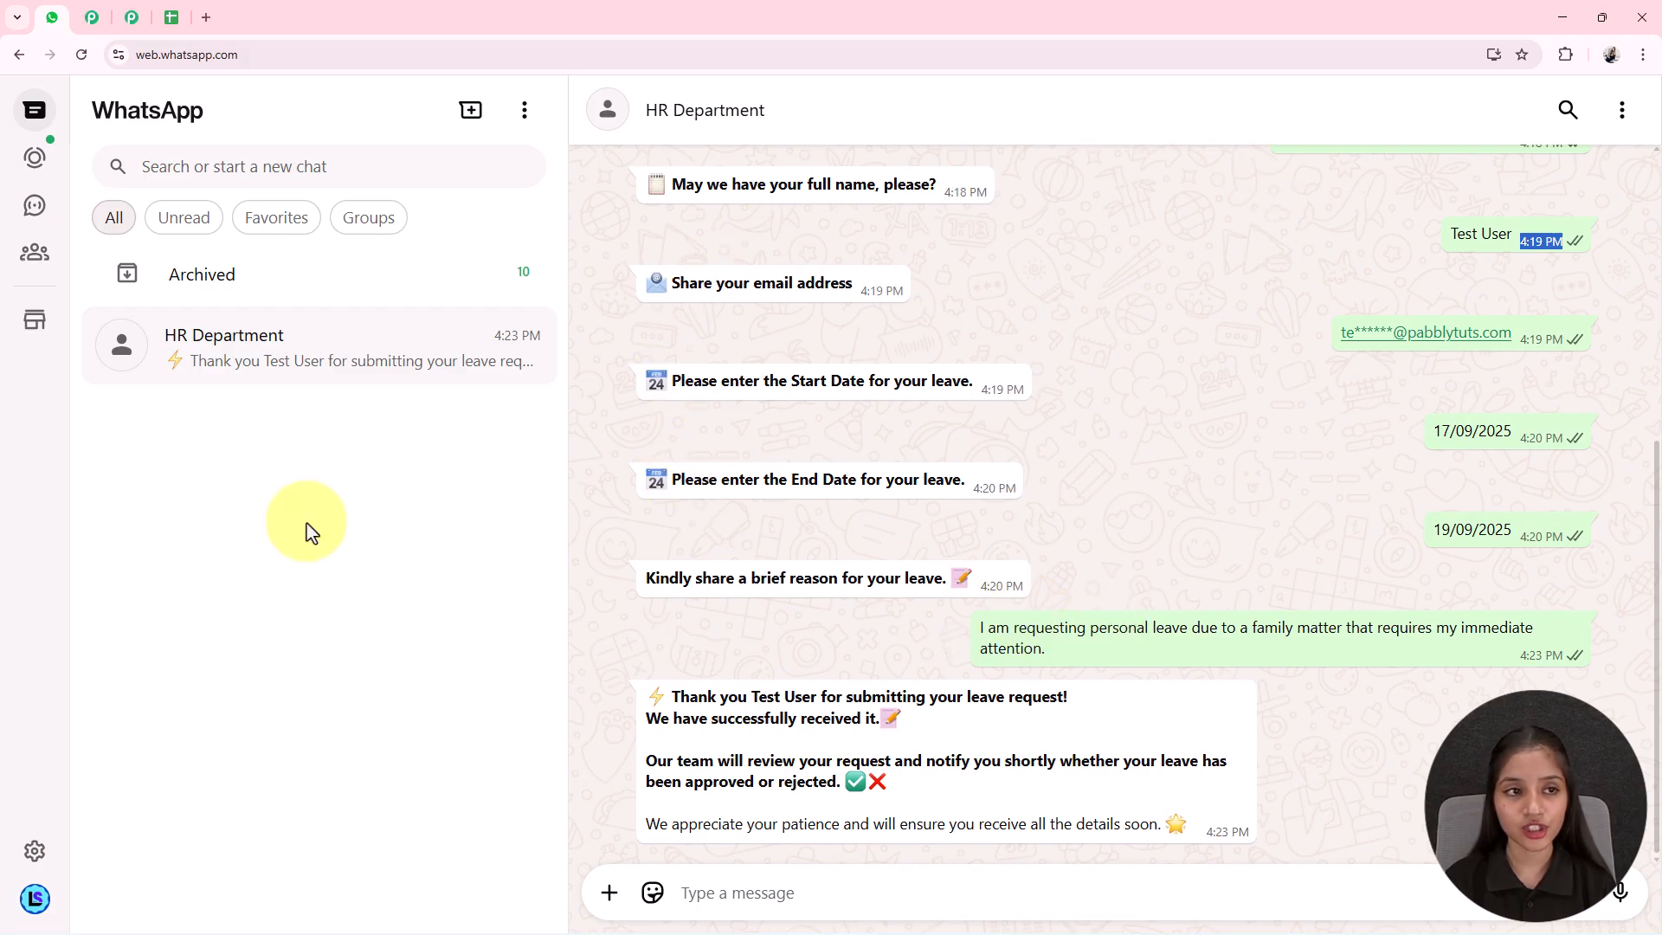
Check the submitted request in the Employee Leave Requests spreadsheet, and review the WhatsApp conversation against it
left_click(171, 18)
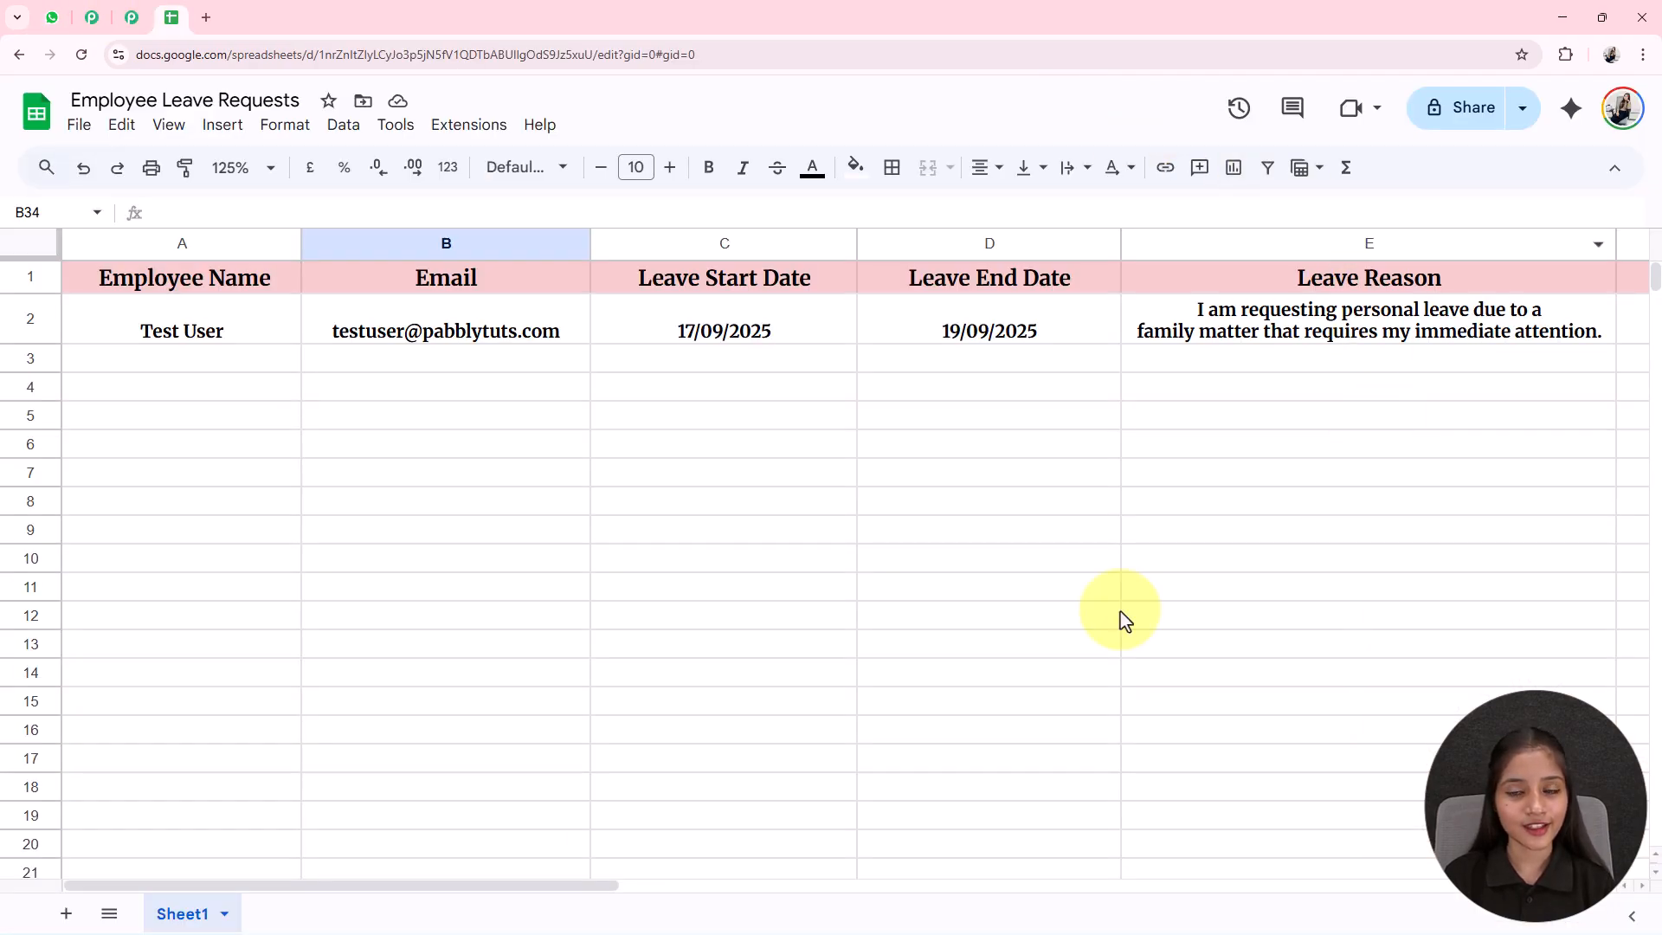
left_click(52, 17)
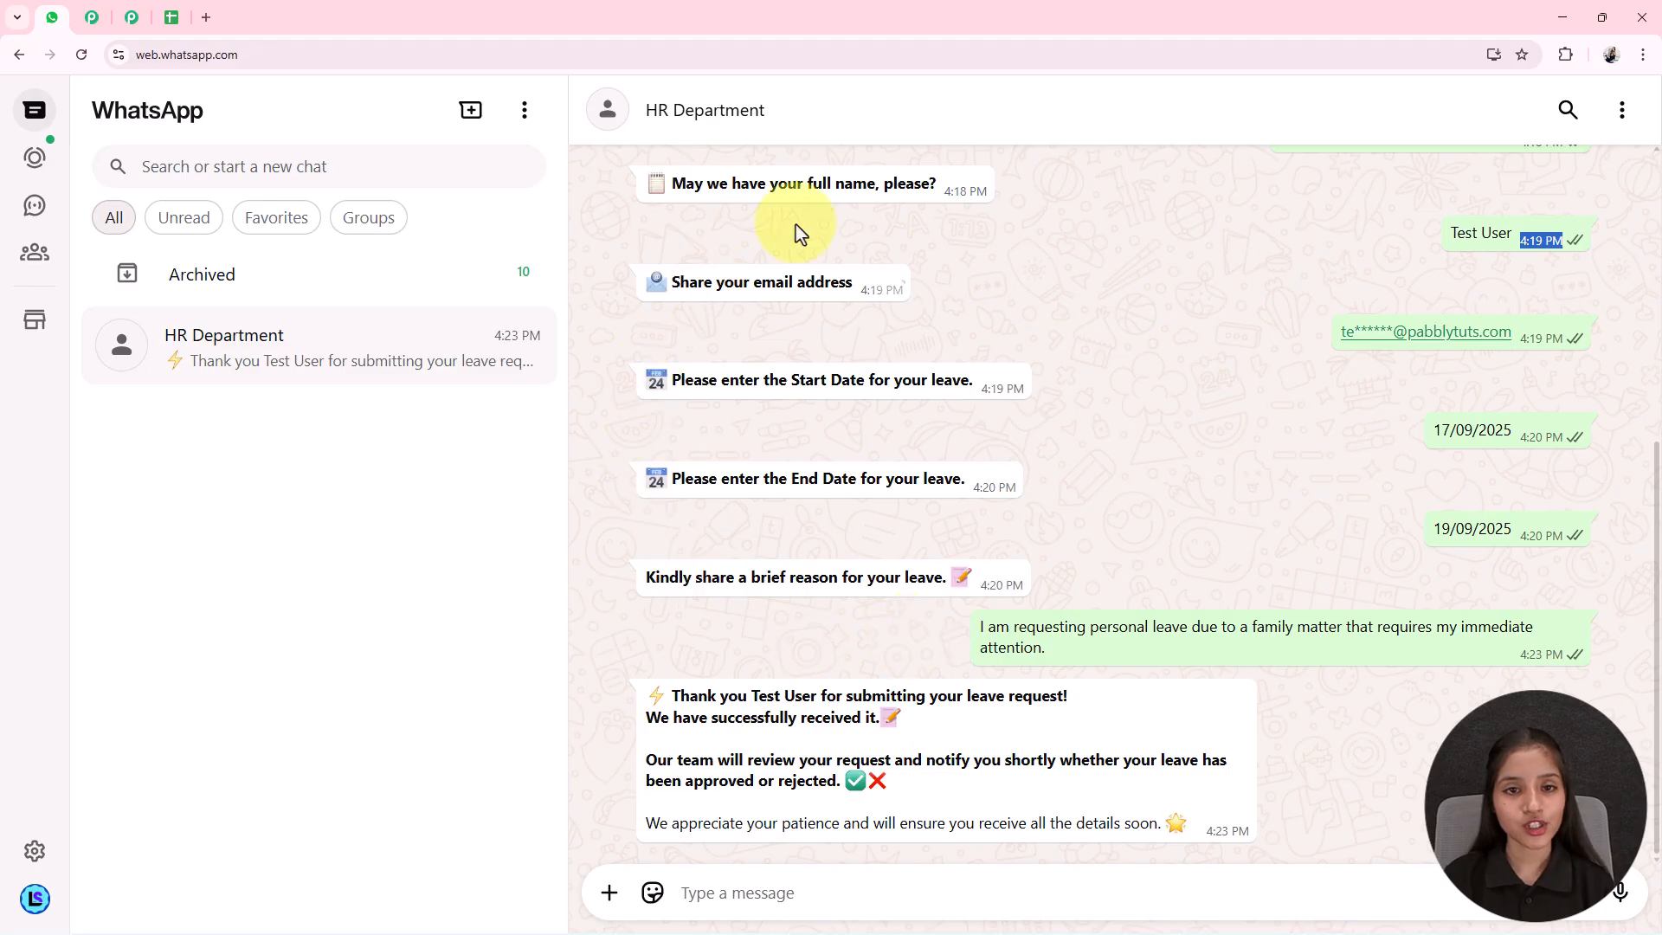
scroll(1086, 430, "up", 3)
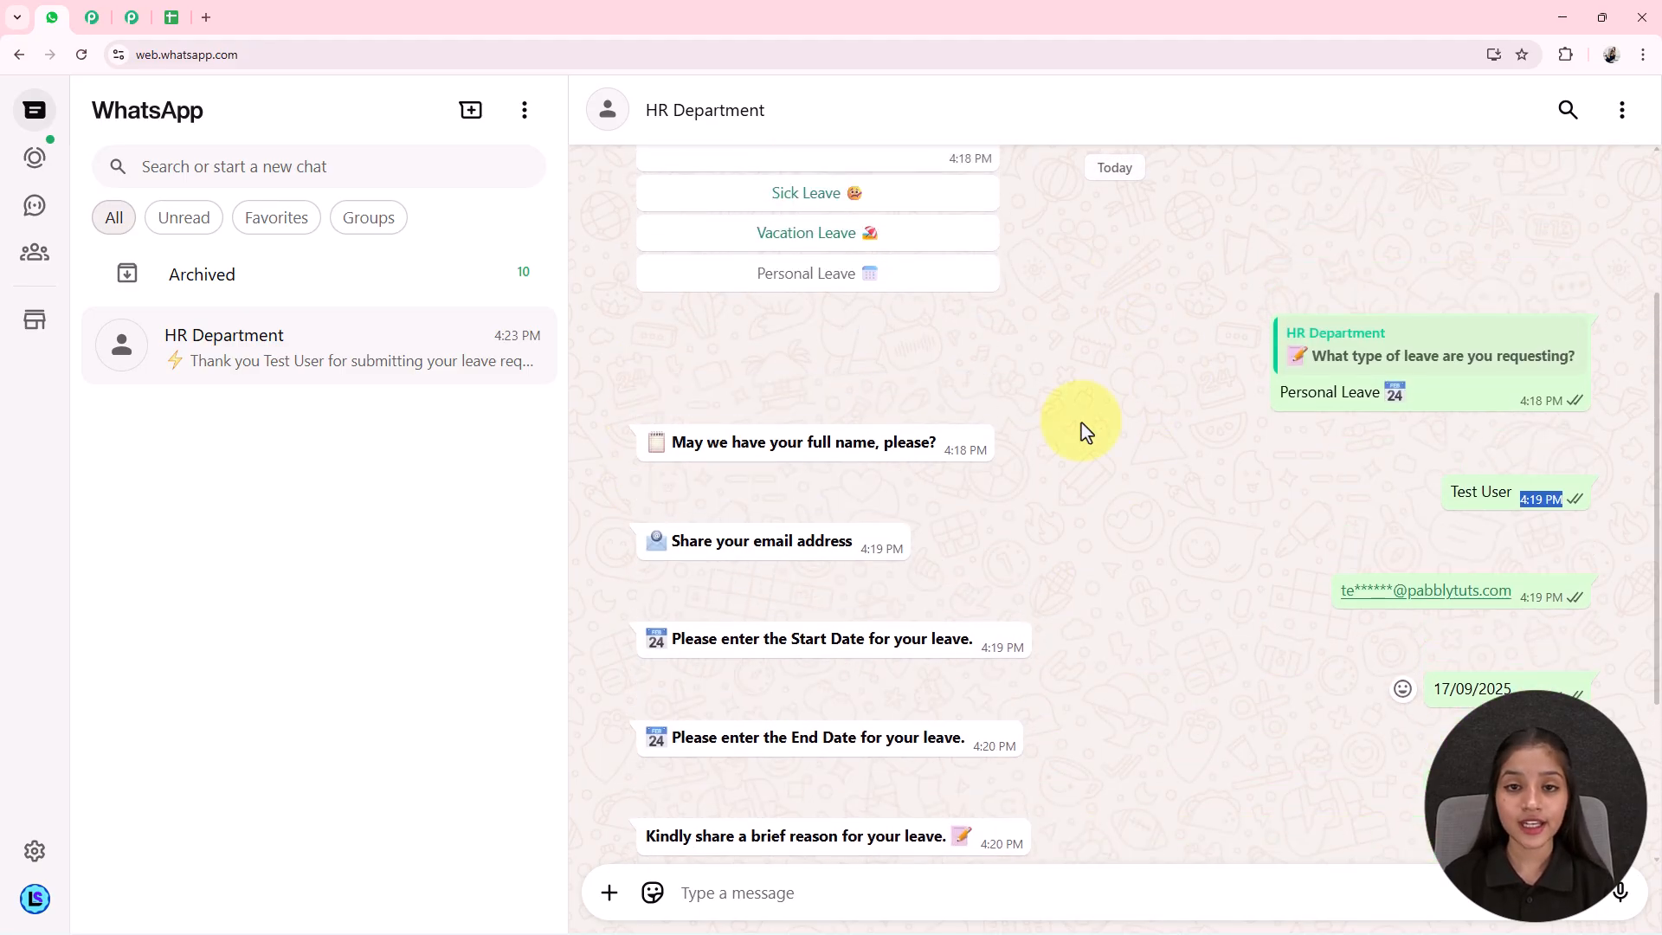
scroll(1086, 430, "down", 3)
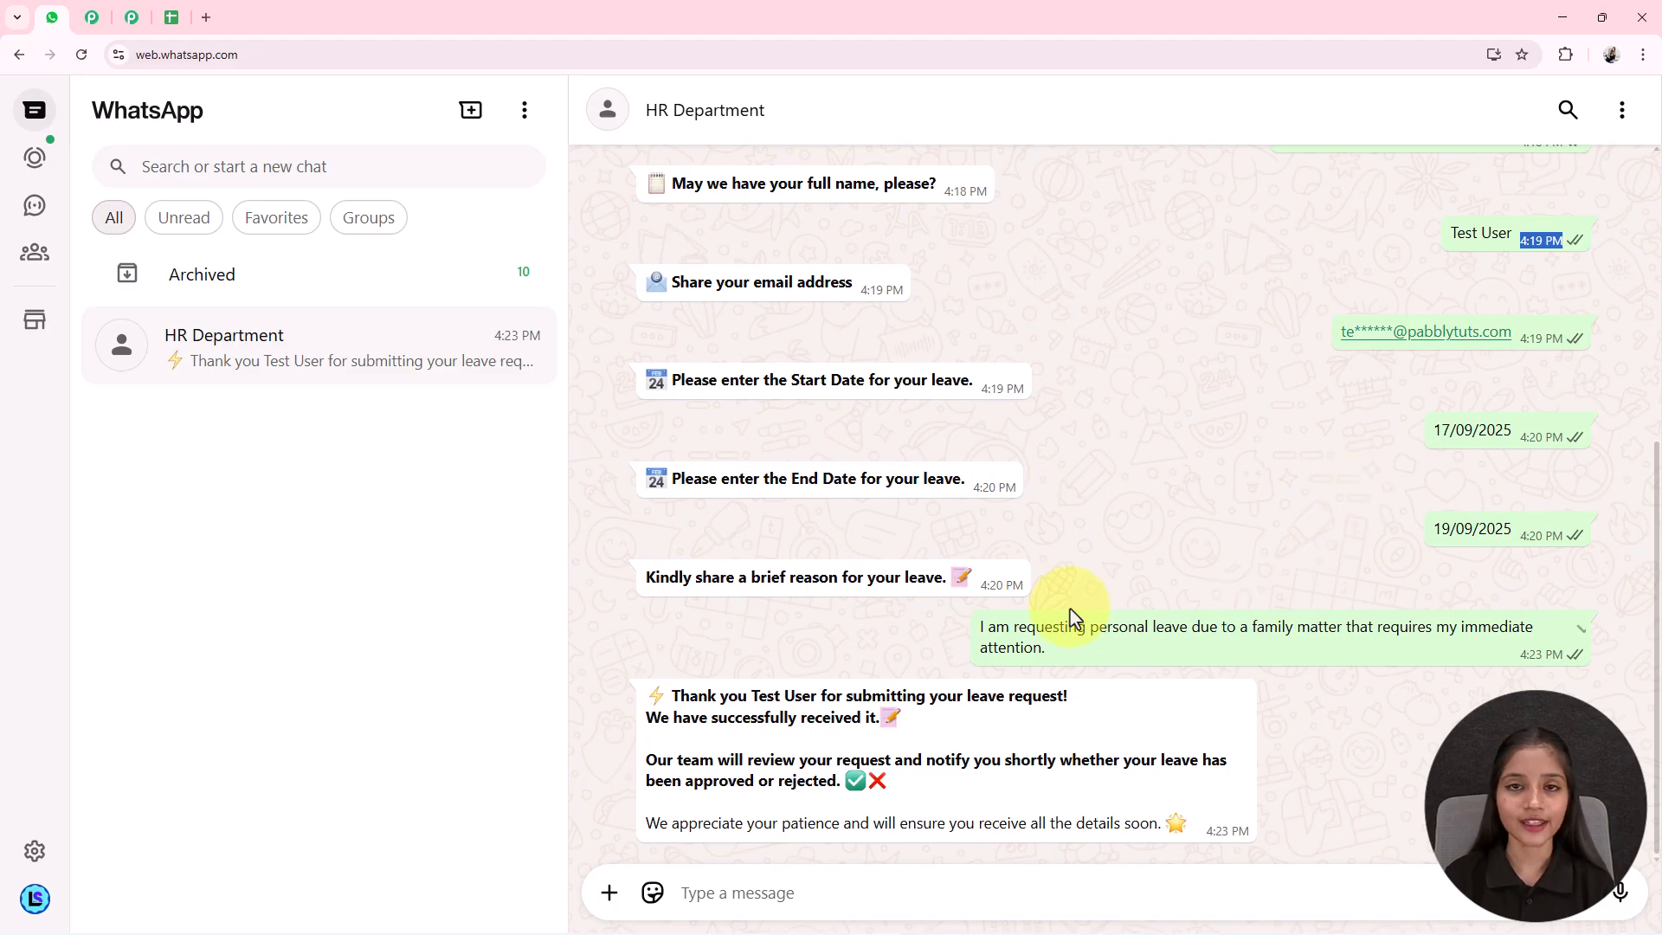
Open pabbly.com/chatflow in a new browser tab and look over the Pabbly Chatflow landing page
left_click(206, 17)
left_click(724, 46)
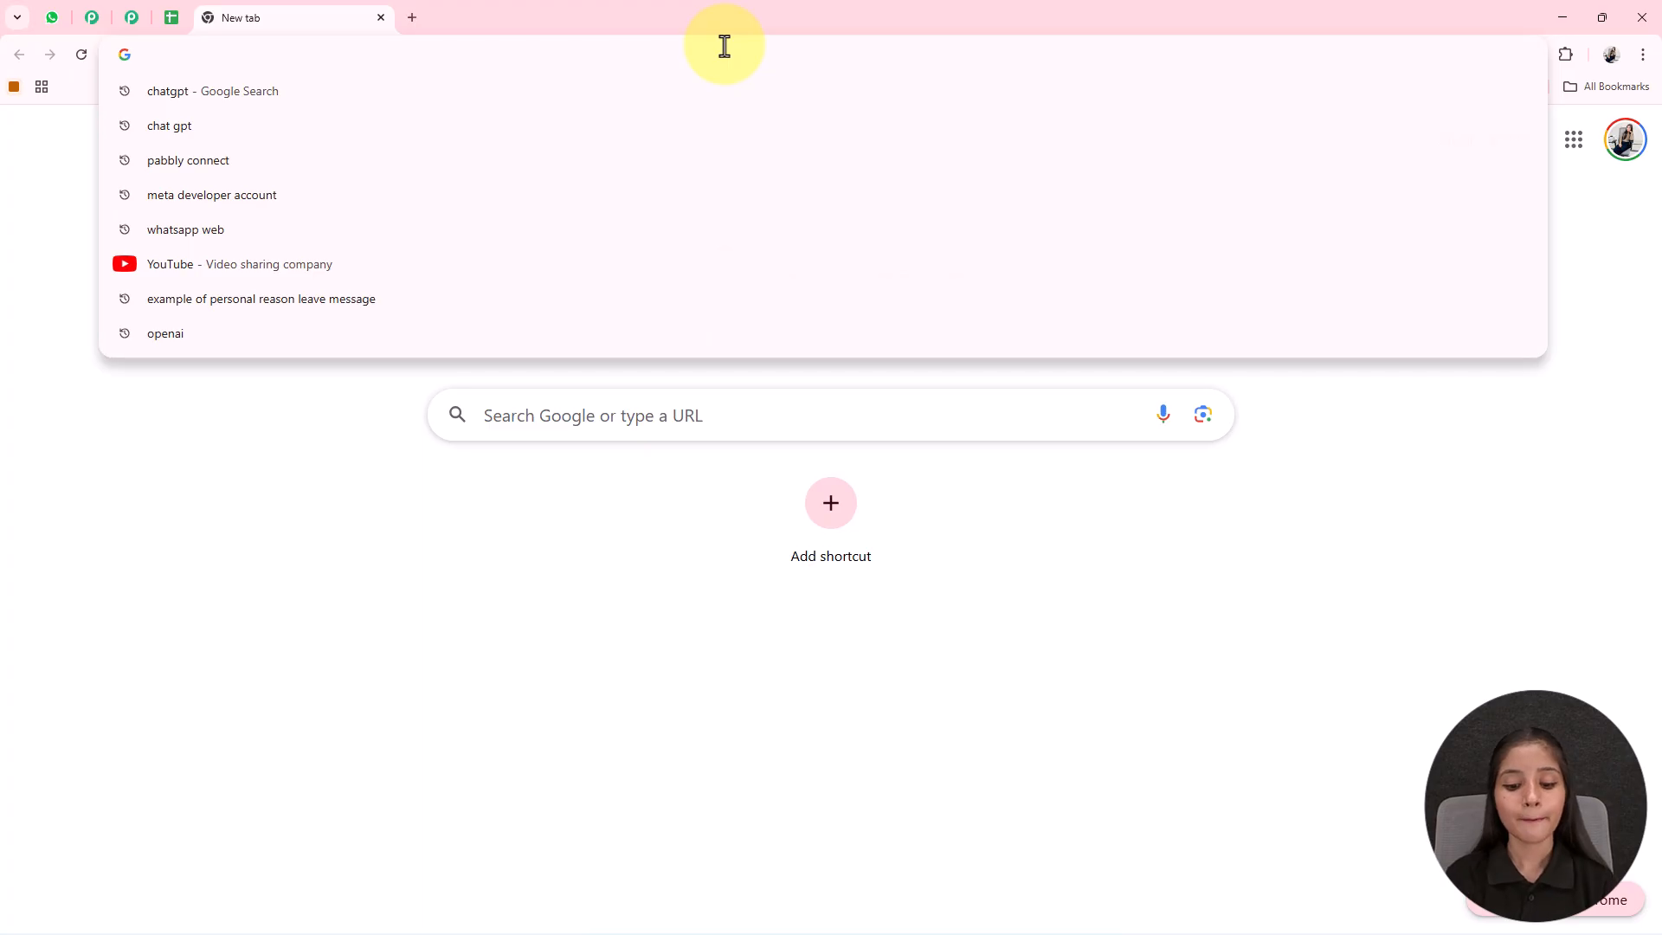
type("pa")
key("Right")
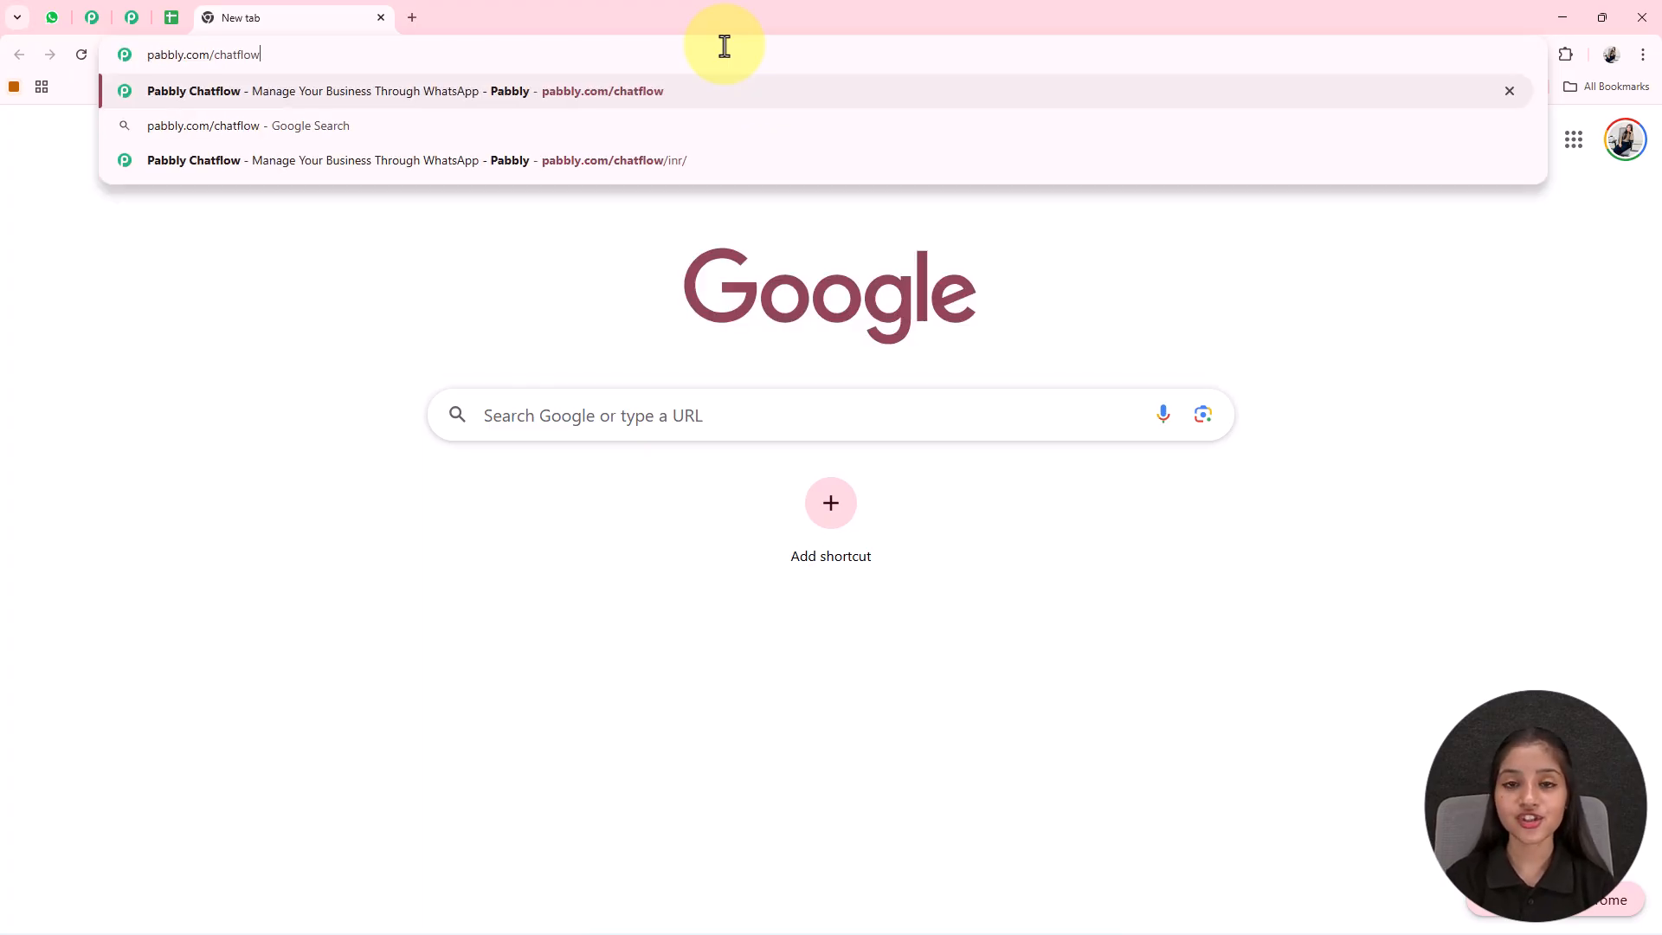
key("Return")
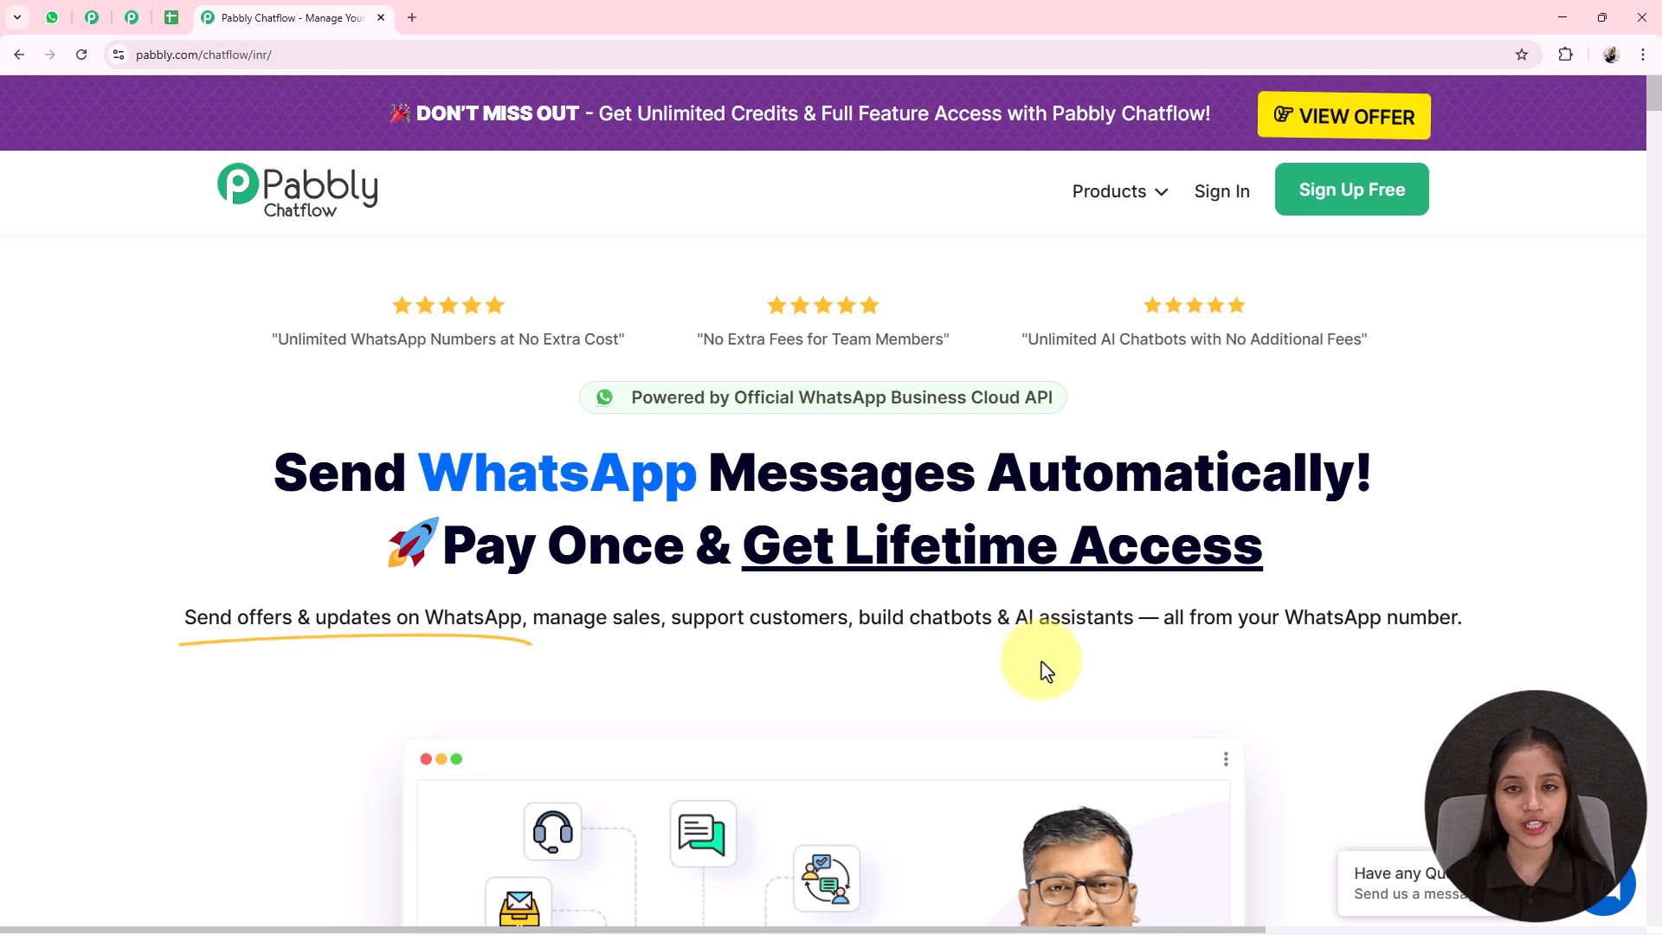
scroll(727, 457, "down", 6)
scroll(727, 457, "down", 7)
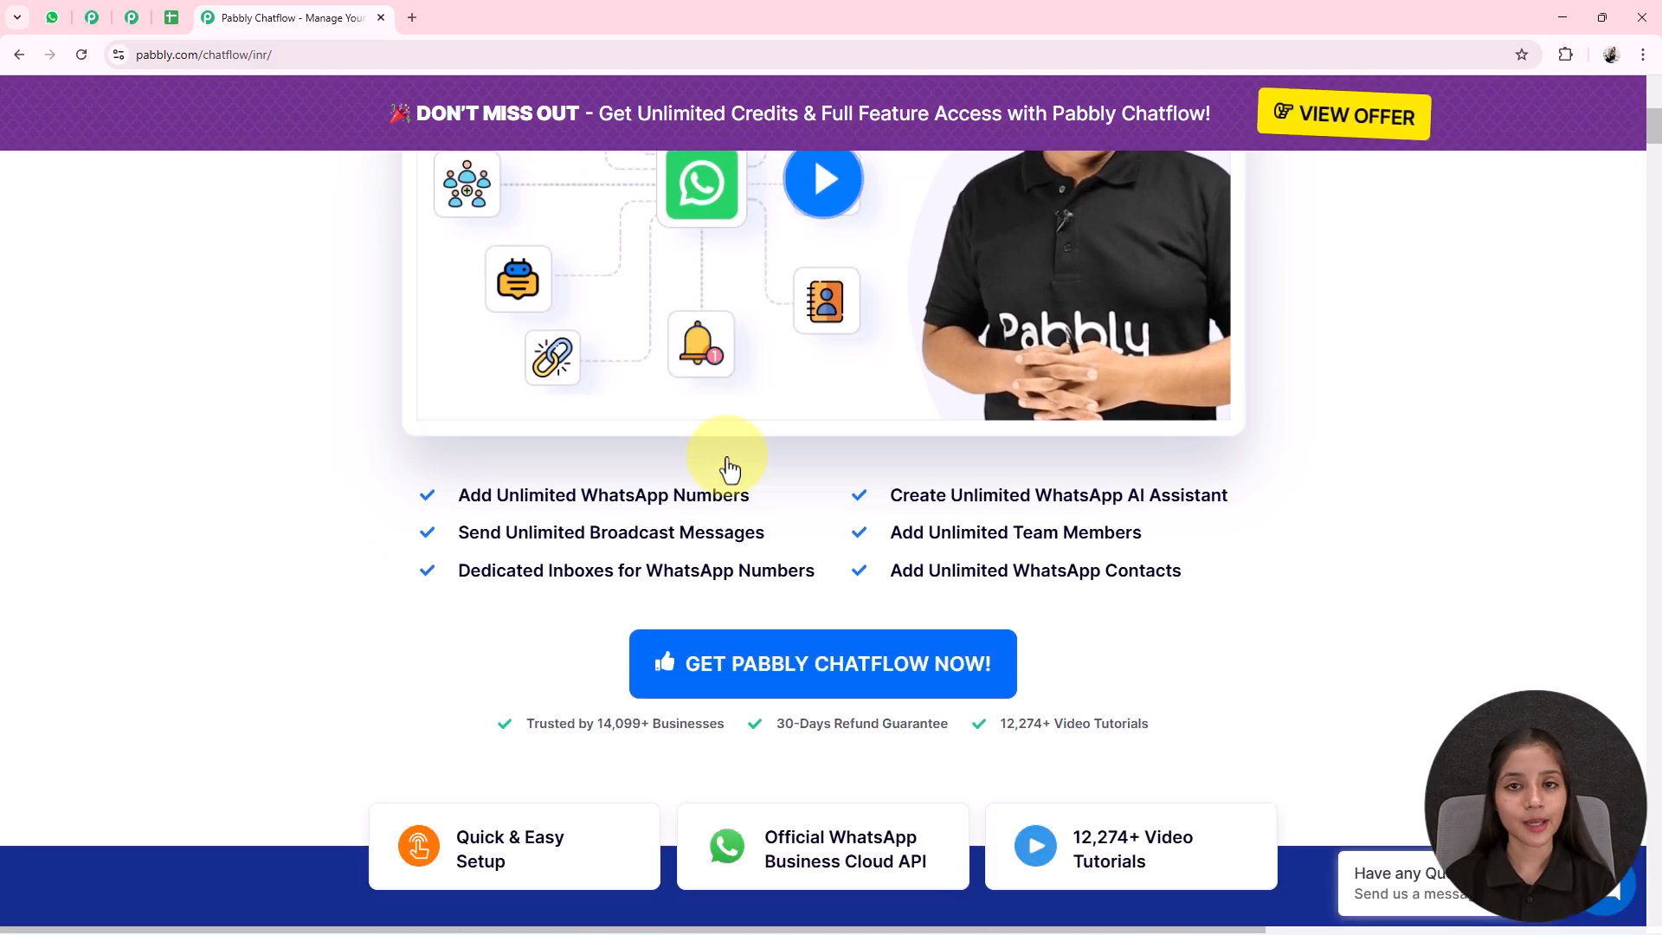
scroll(959, 545, "up", 13)
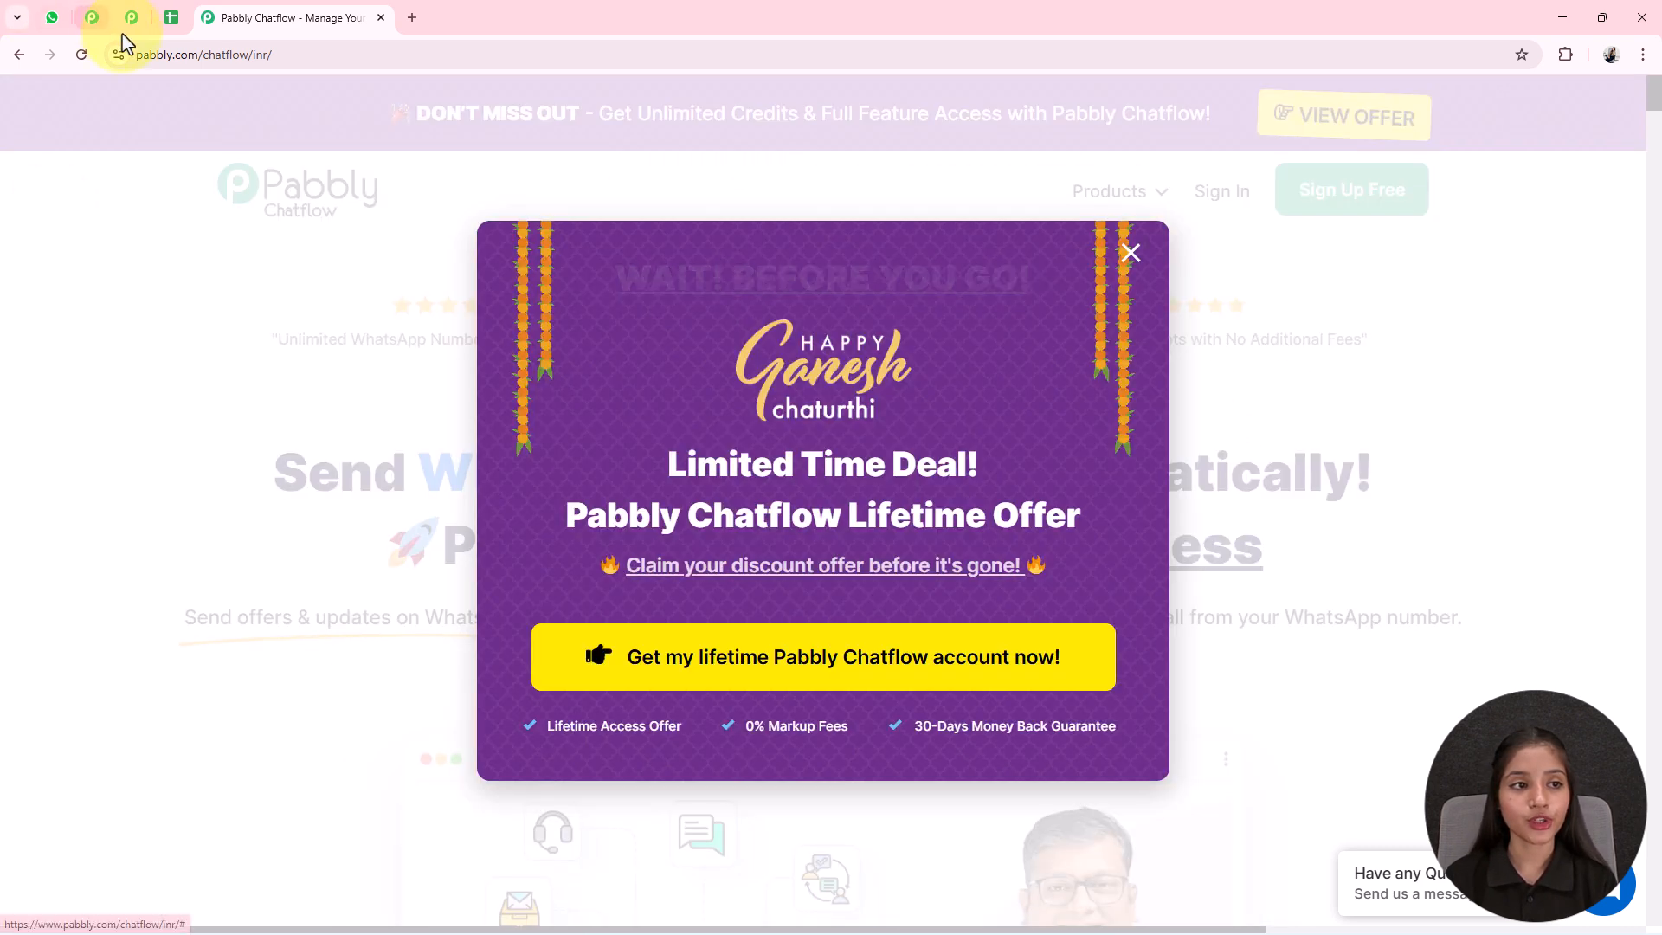
Switch to the open Pabbly Community page and examine its benefits, member stories and the option to join
left_click(131, 17)
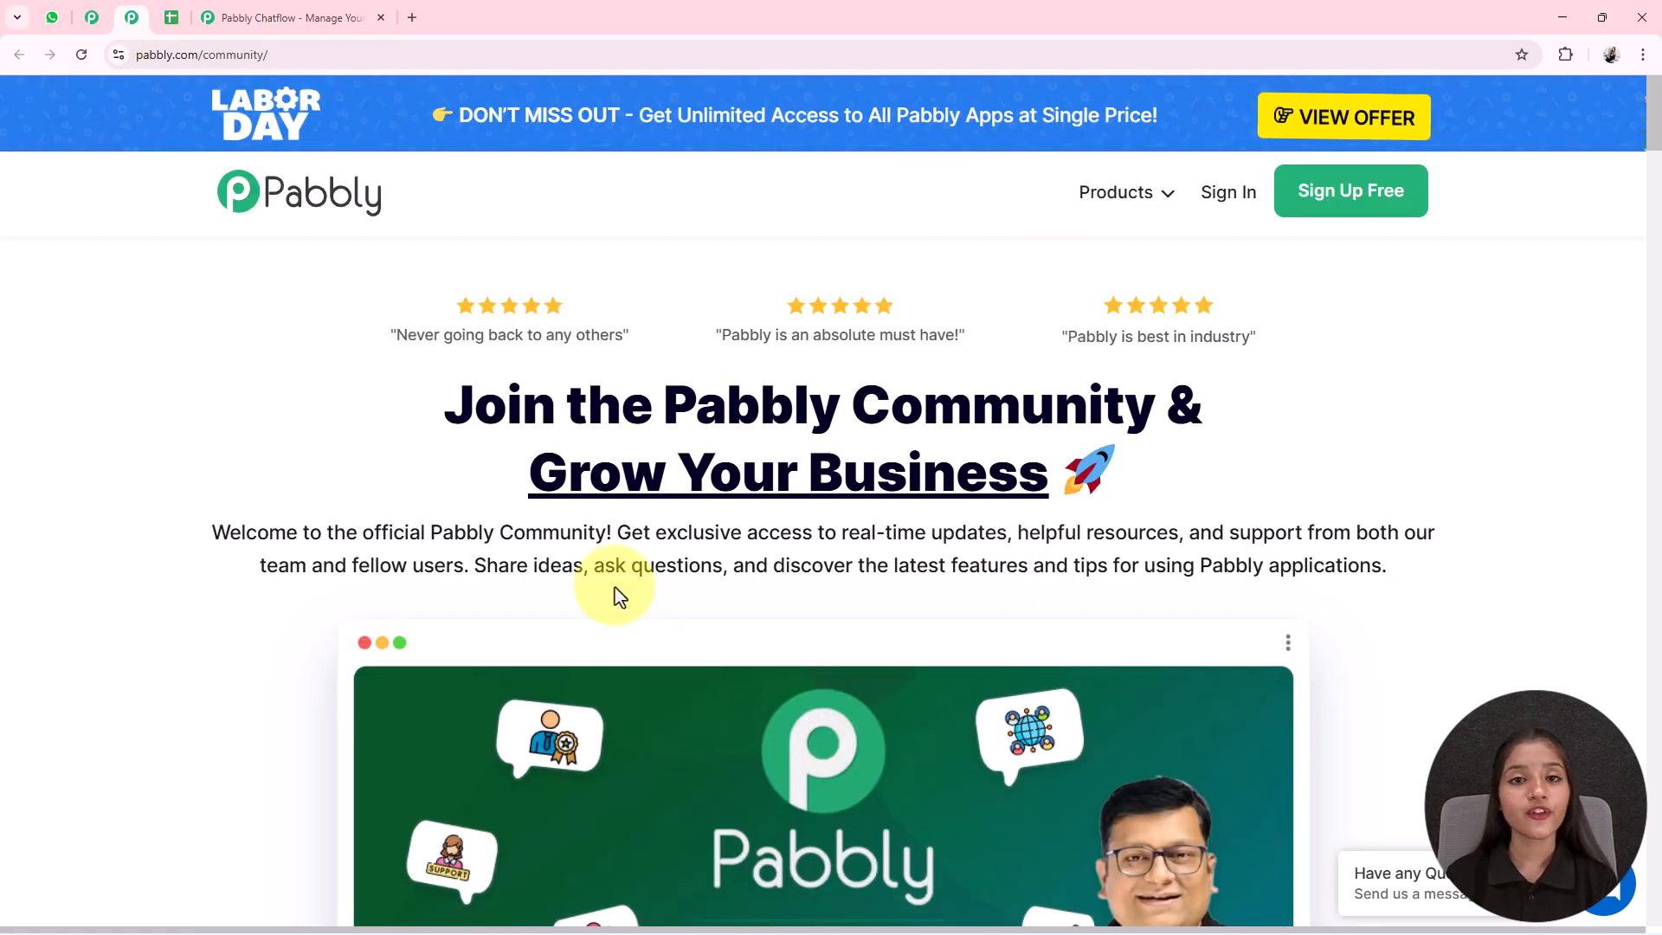
scroll(1009, 421, "down", 10)
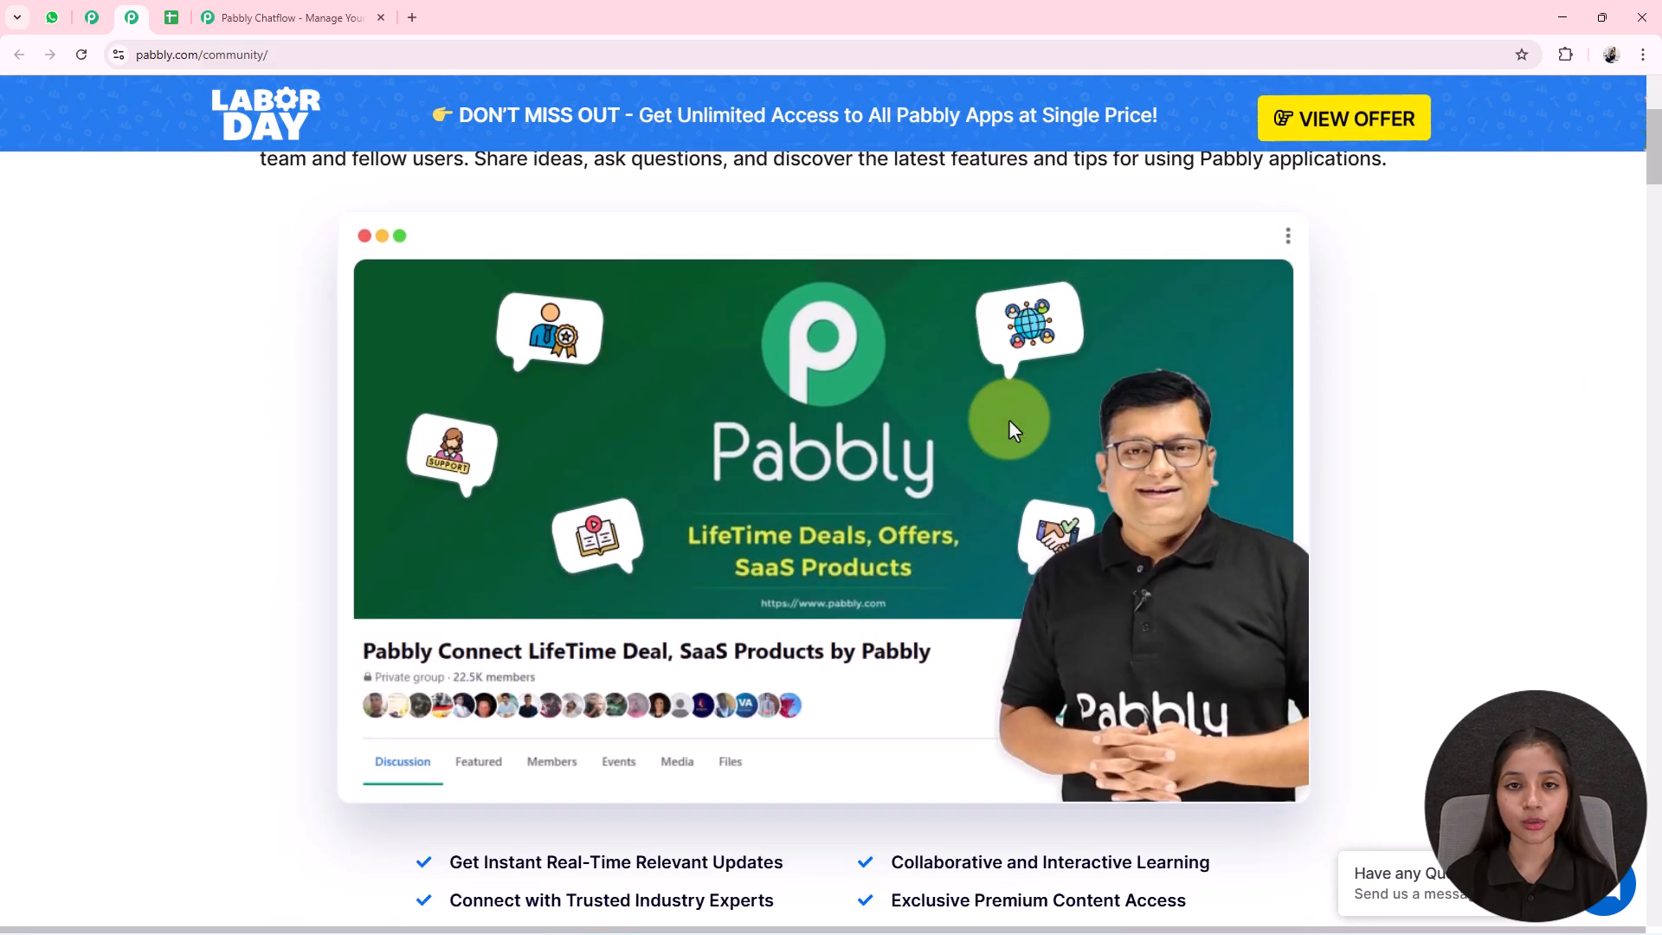
scroll(1011, 433, "down", 8)
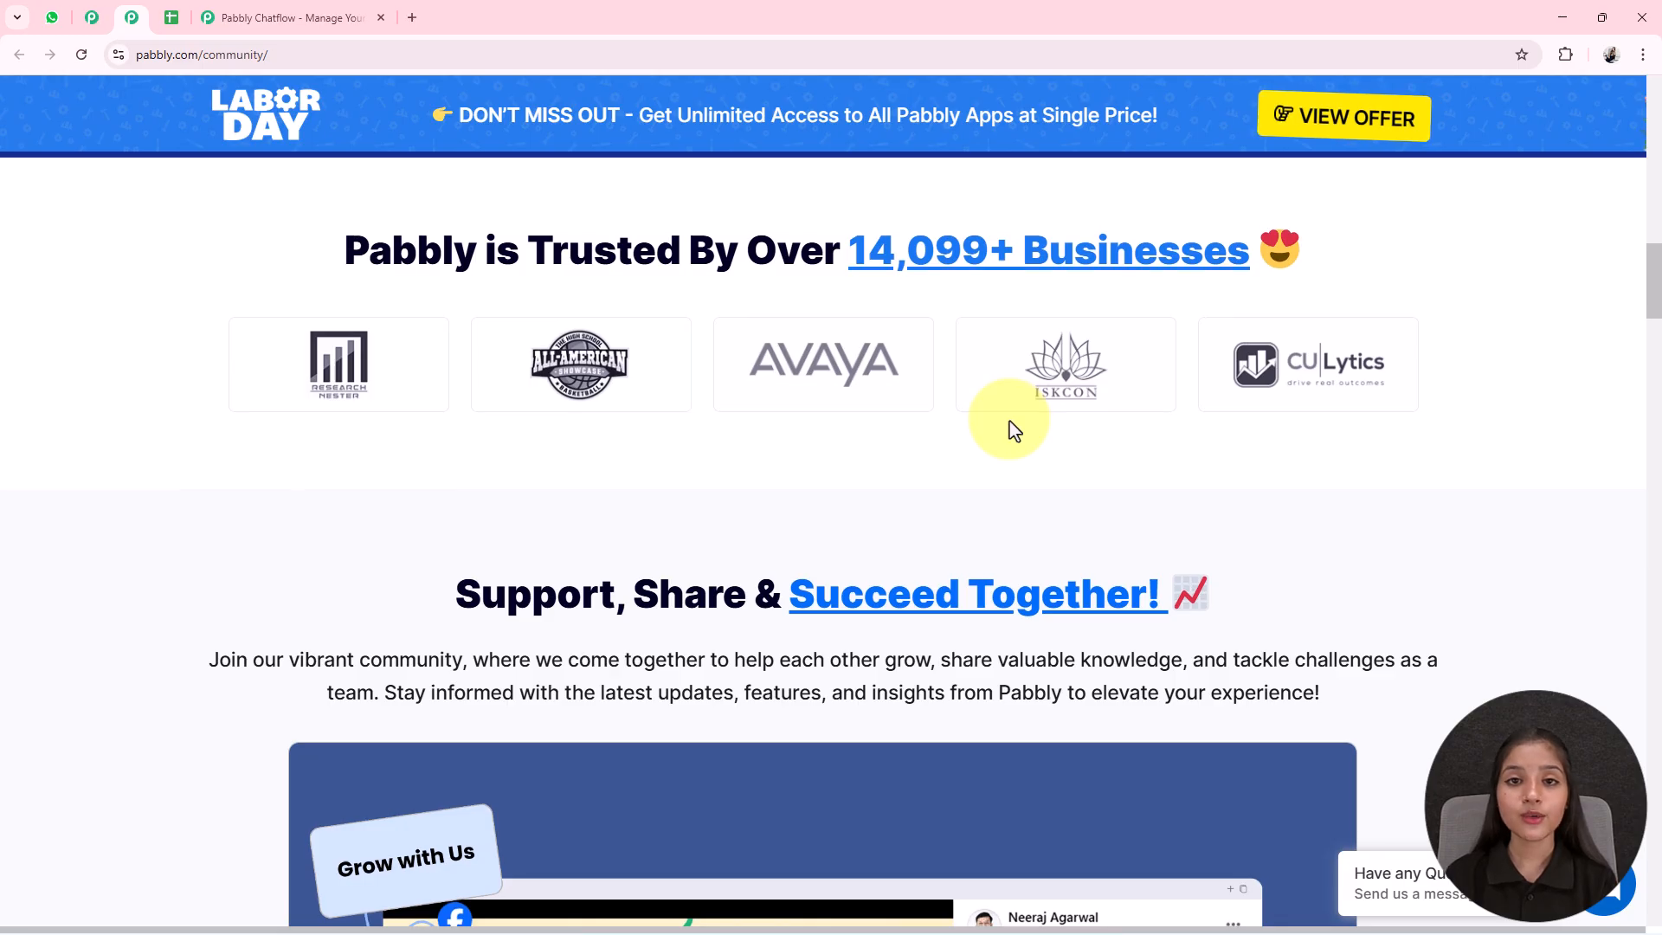
scroll(1011, 424, "down", 6)
scroll(1009, 419, "down", 7)
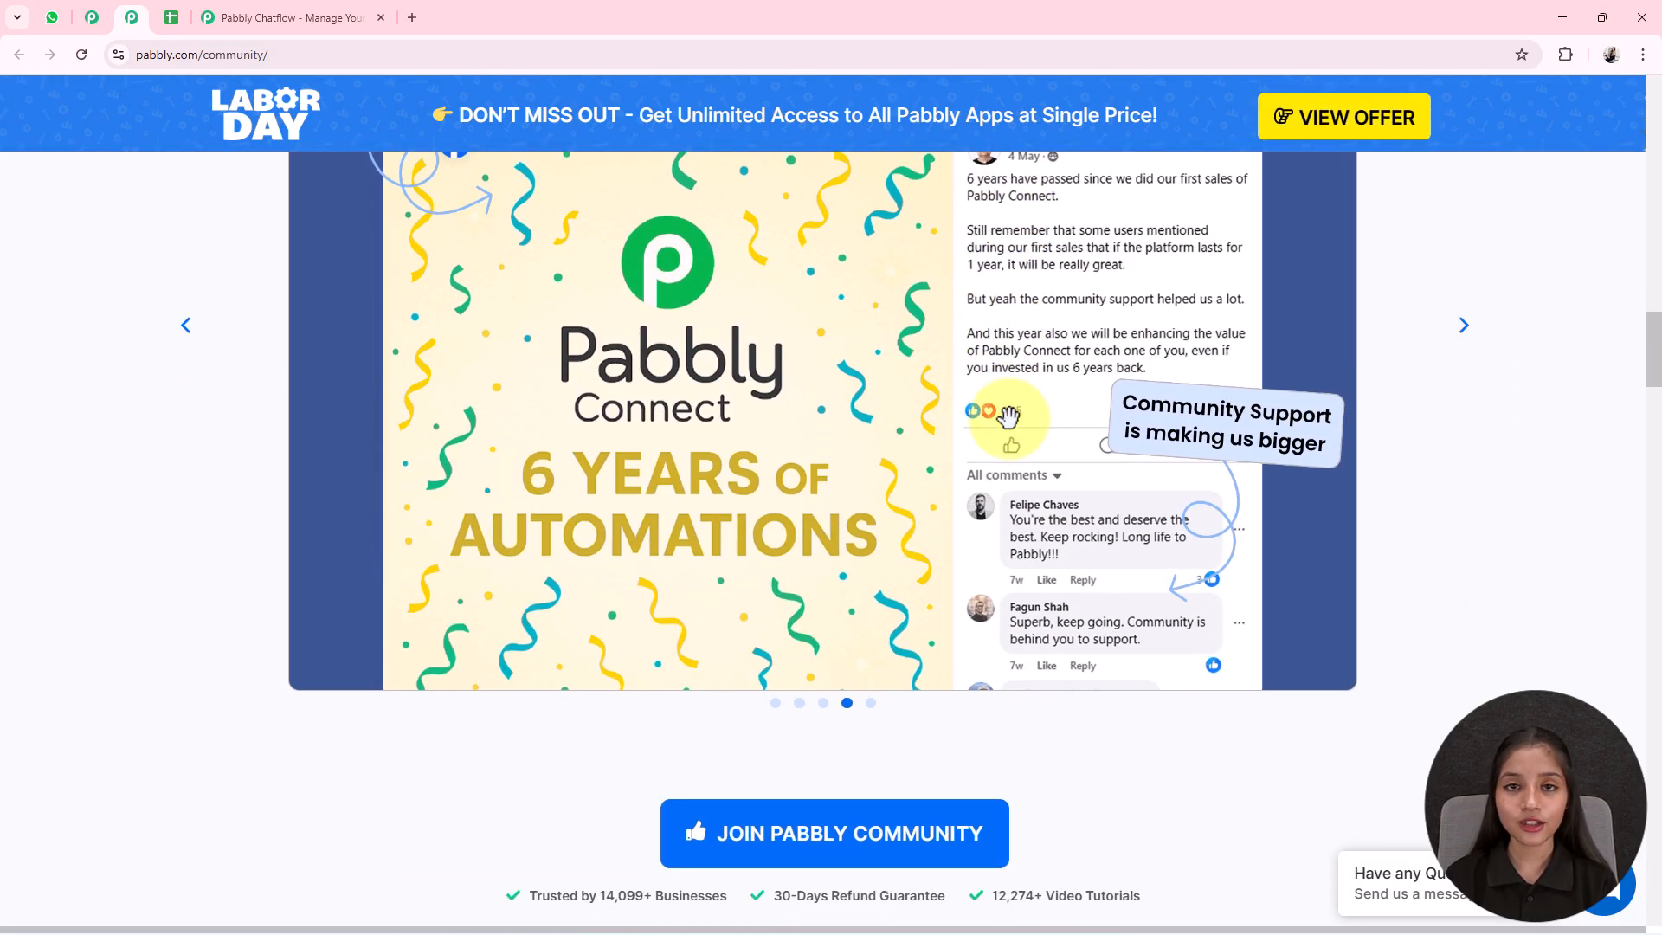
scroll(1013, 429, "down", 9)
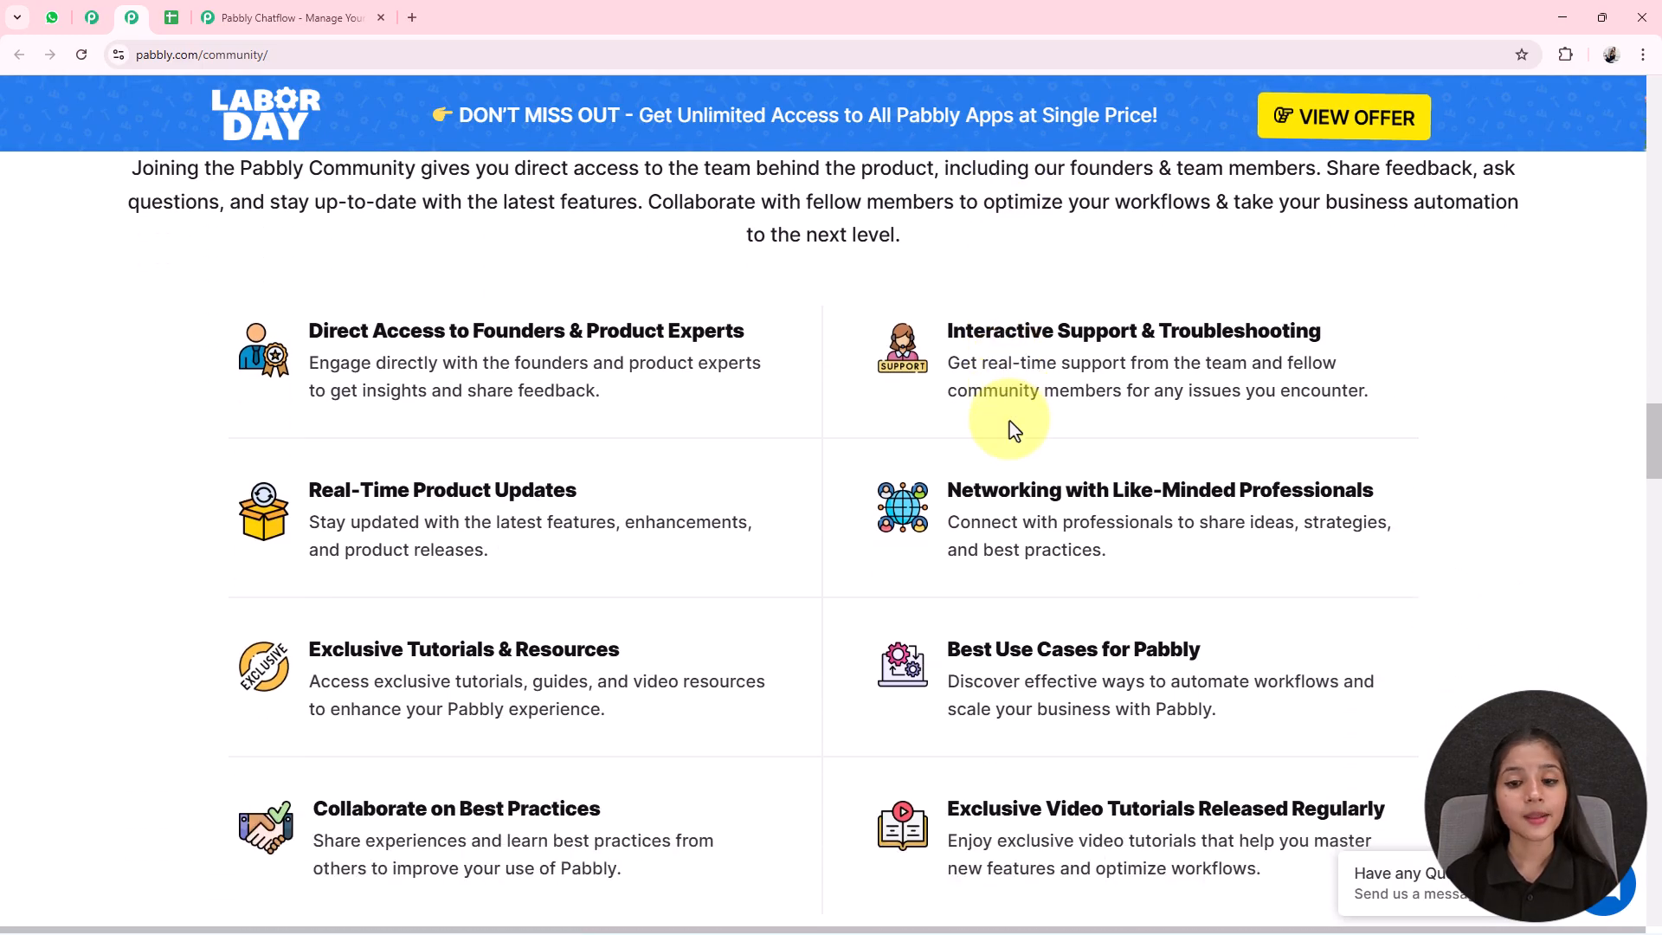
scroll(1009, 420, "down", 2)
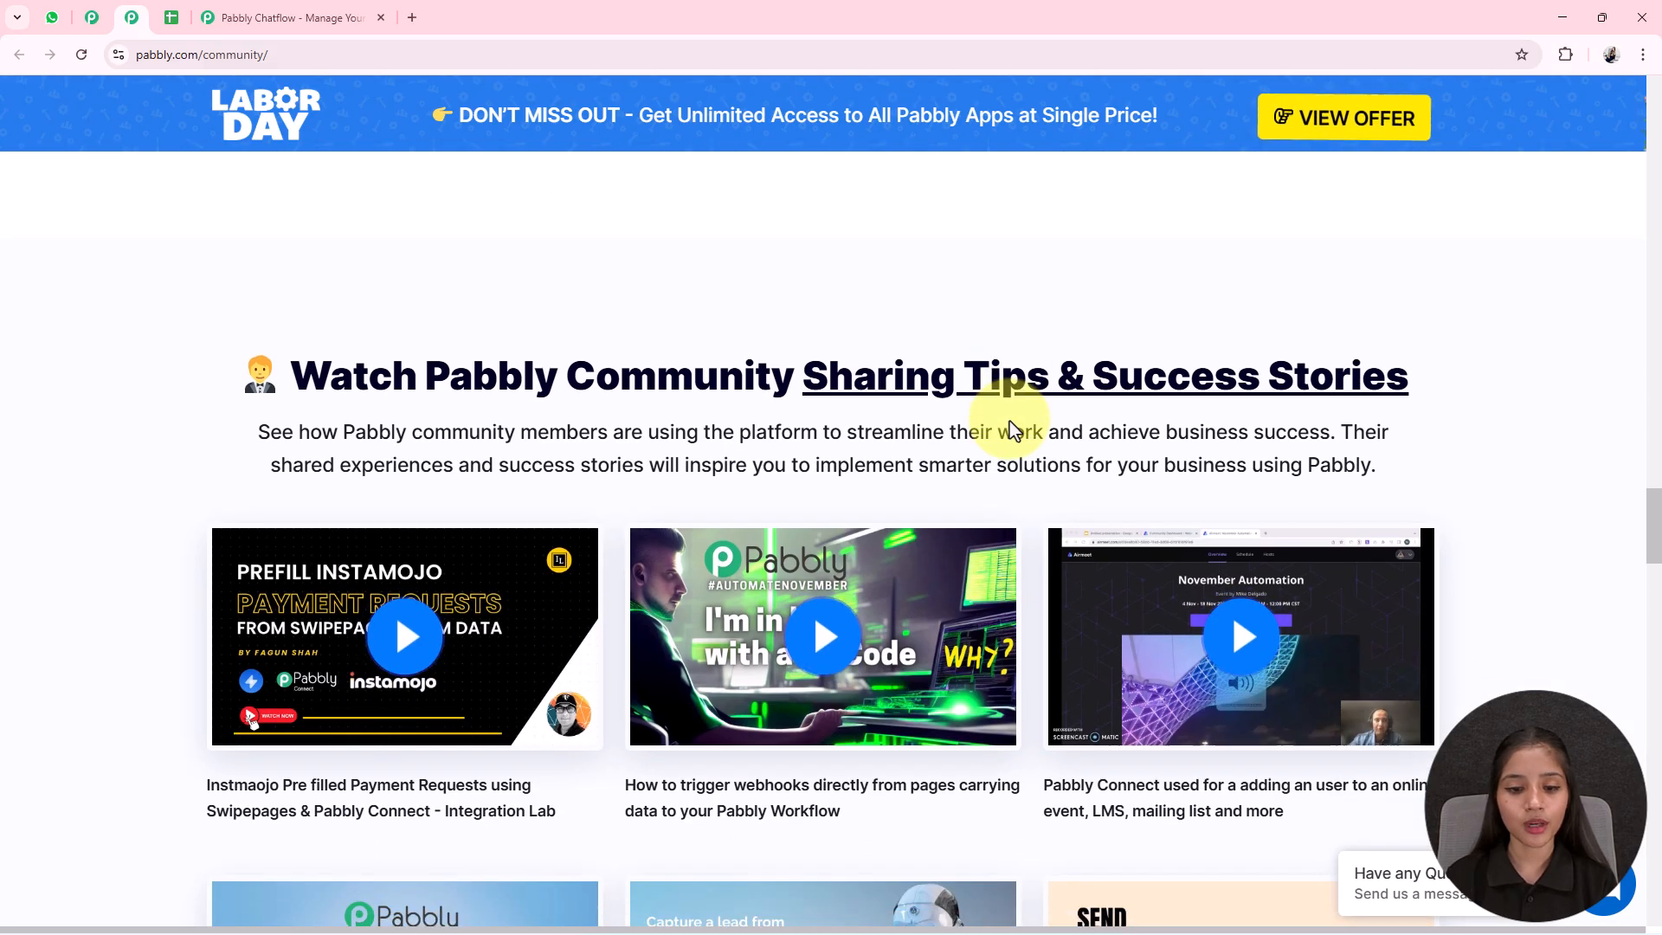
scroll(1009, 420, "up", 3)
scroll(1013, 430, "up", 13)
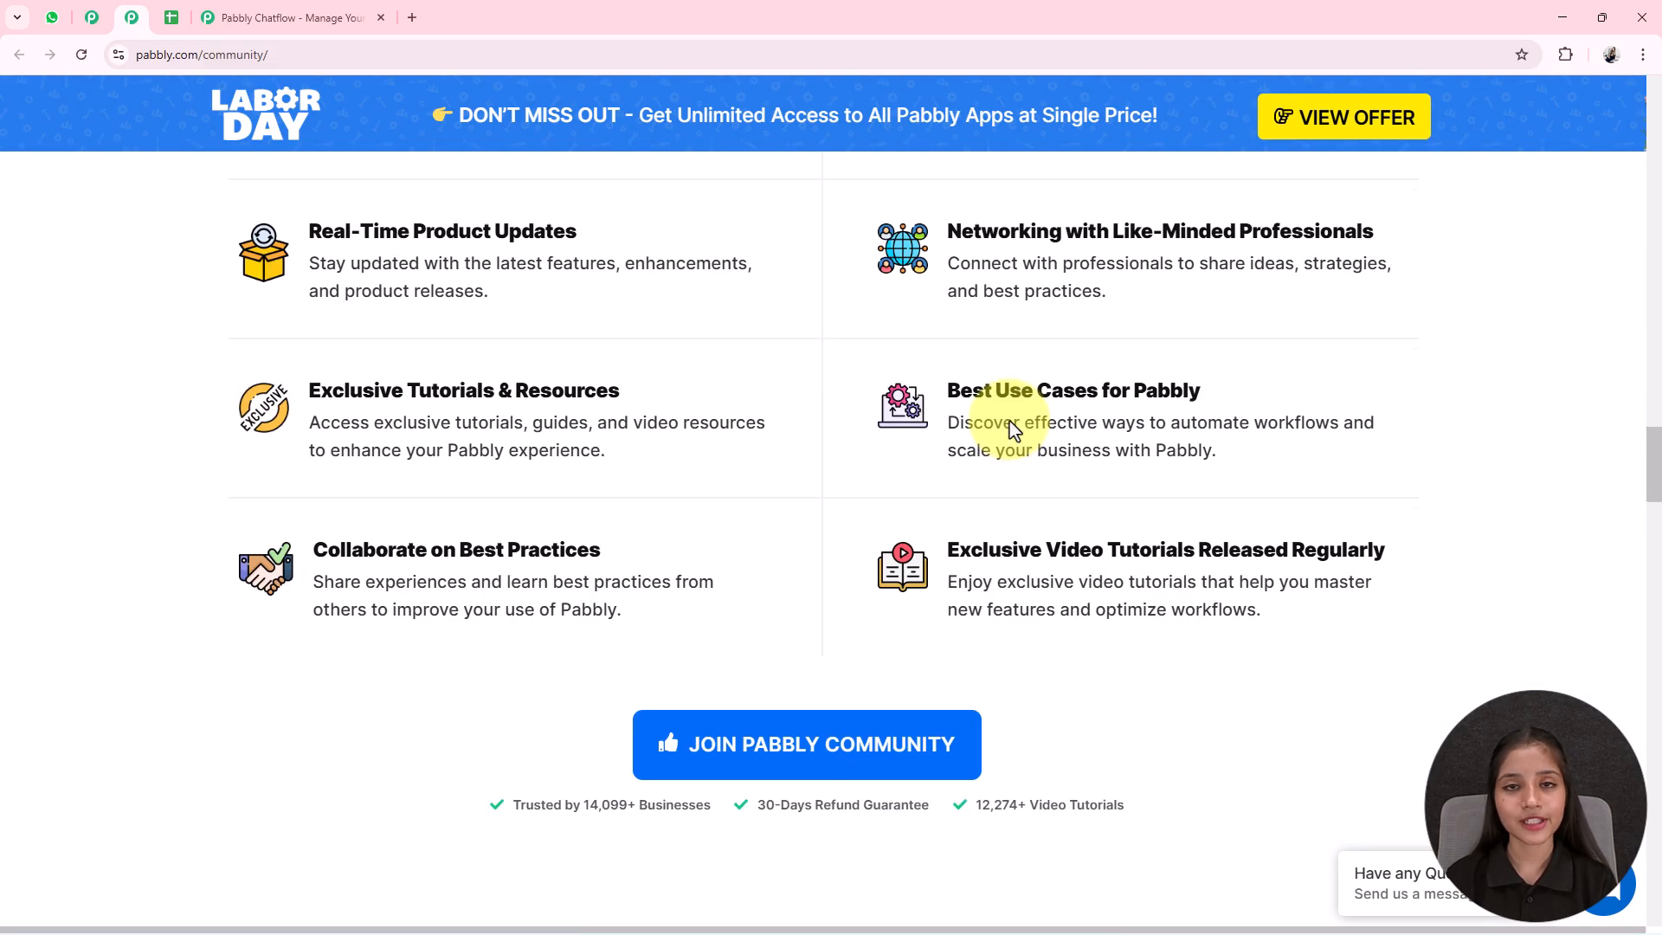
scroll(1013, 429, "up", 10)
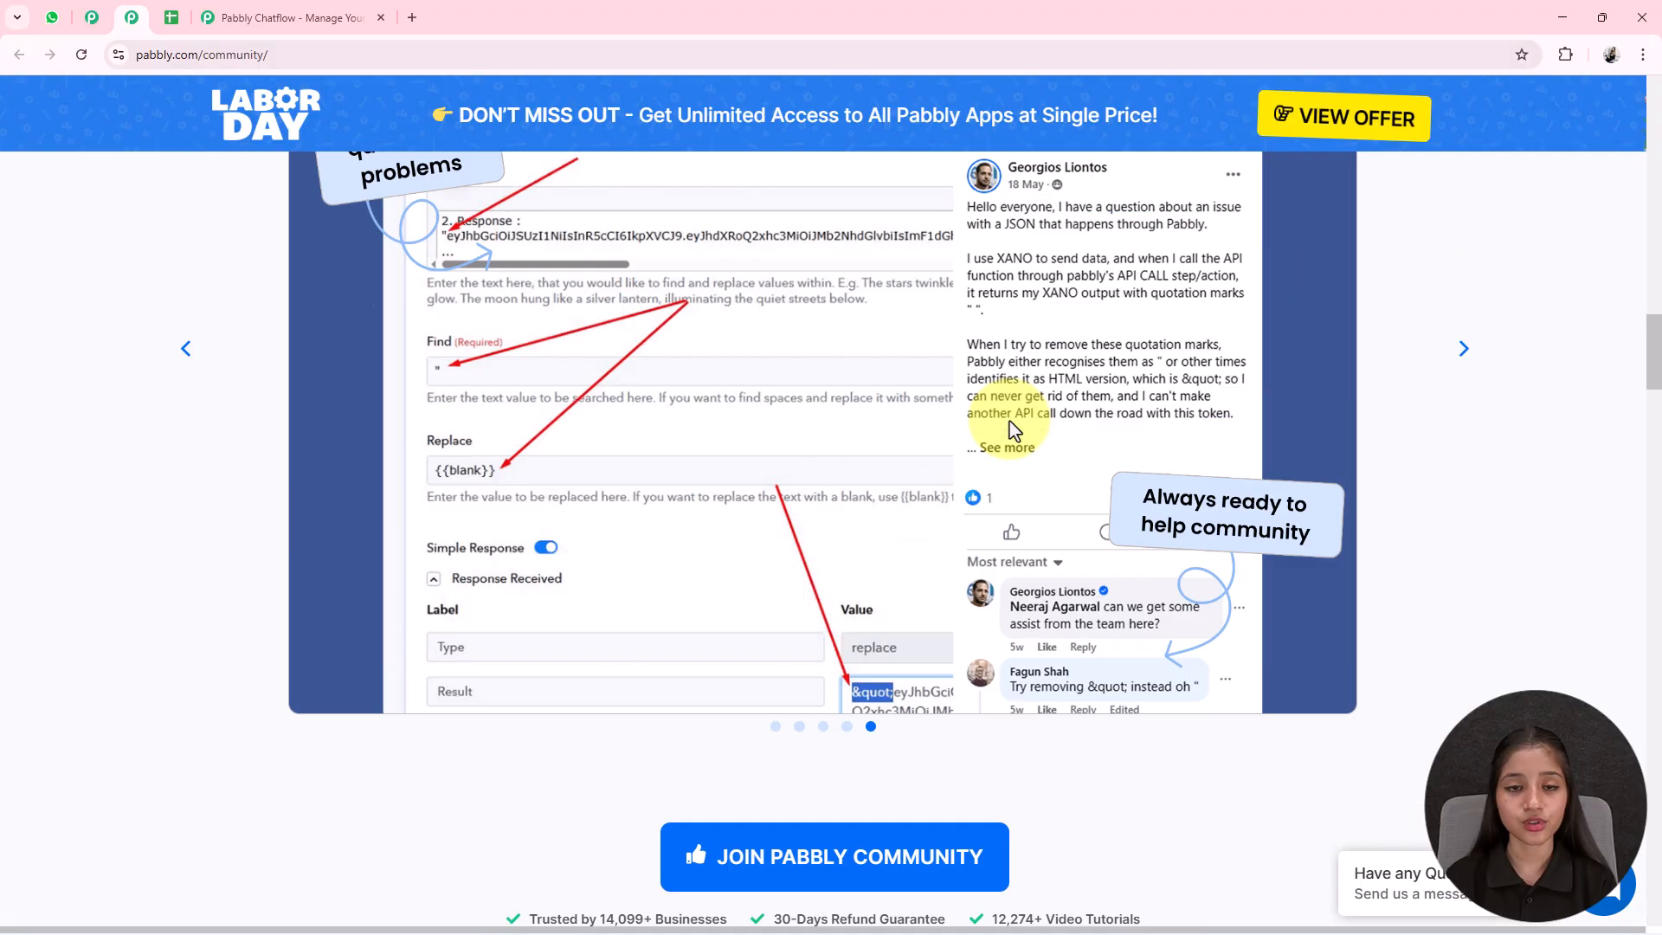
scroll(1009, 420, "up", 8)
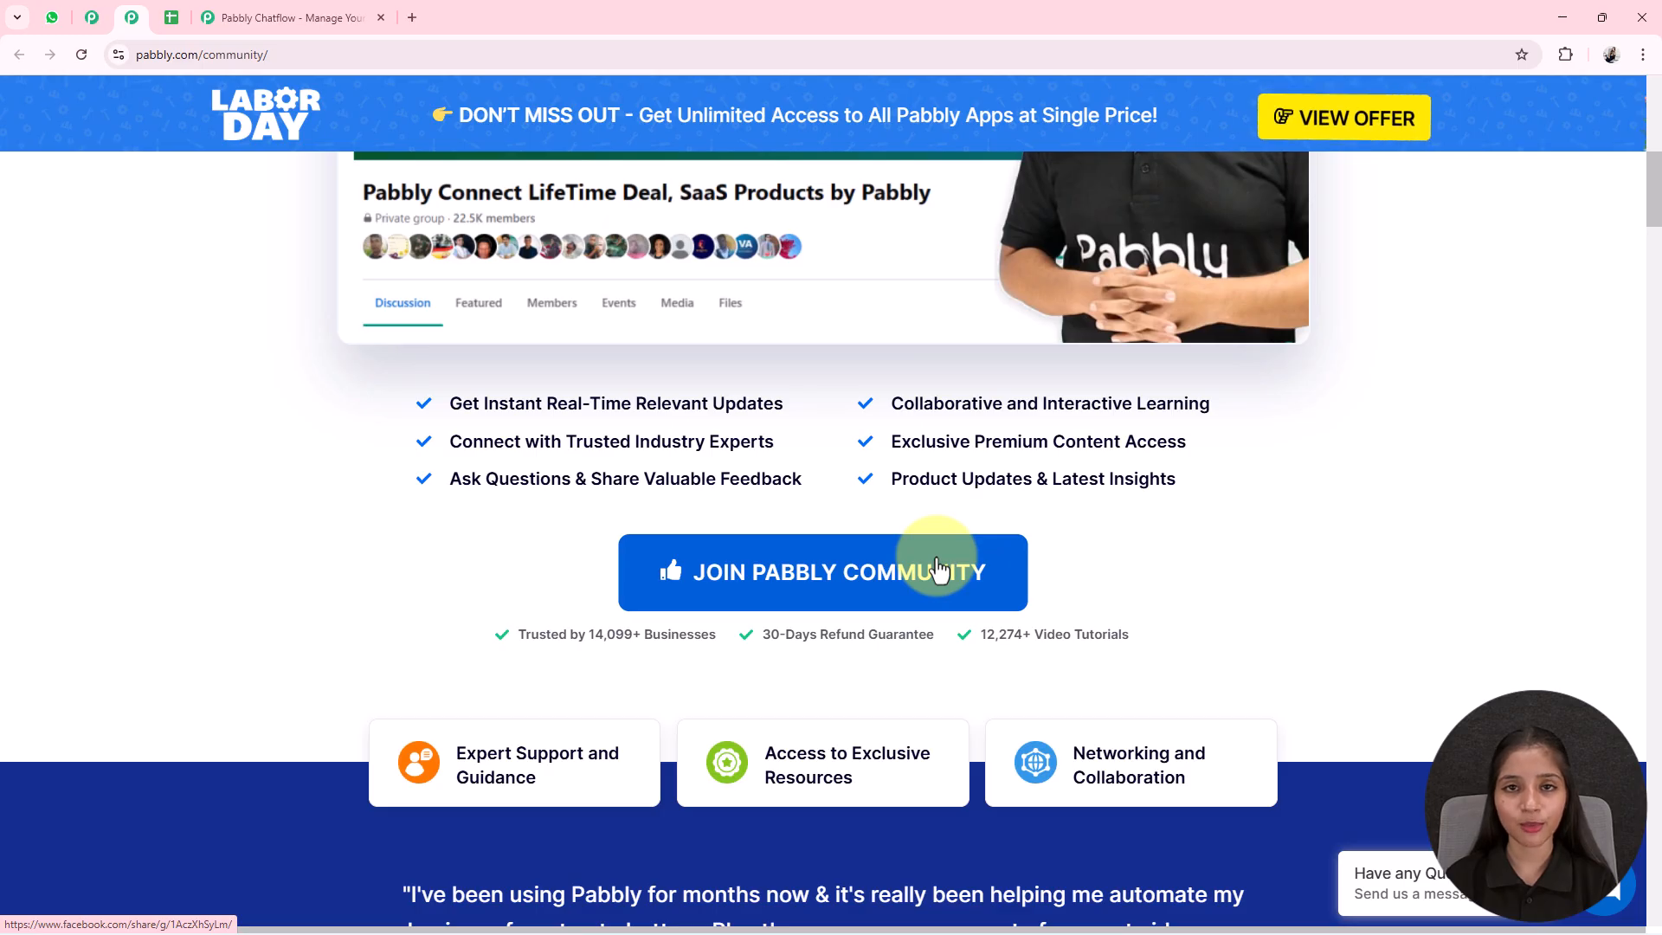
scroll(939, 571, "up", 5)
scroll(939, 572, "up", 4)
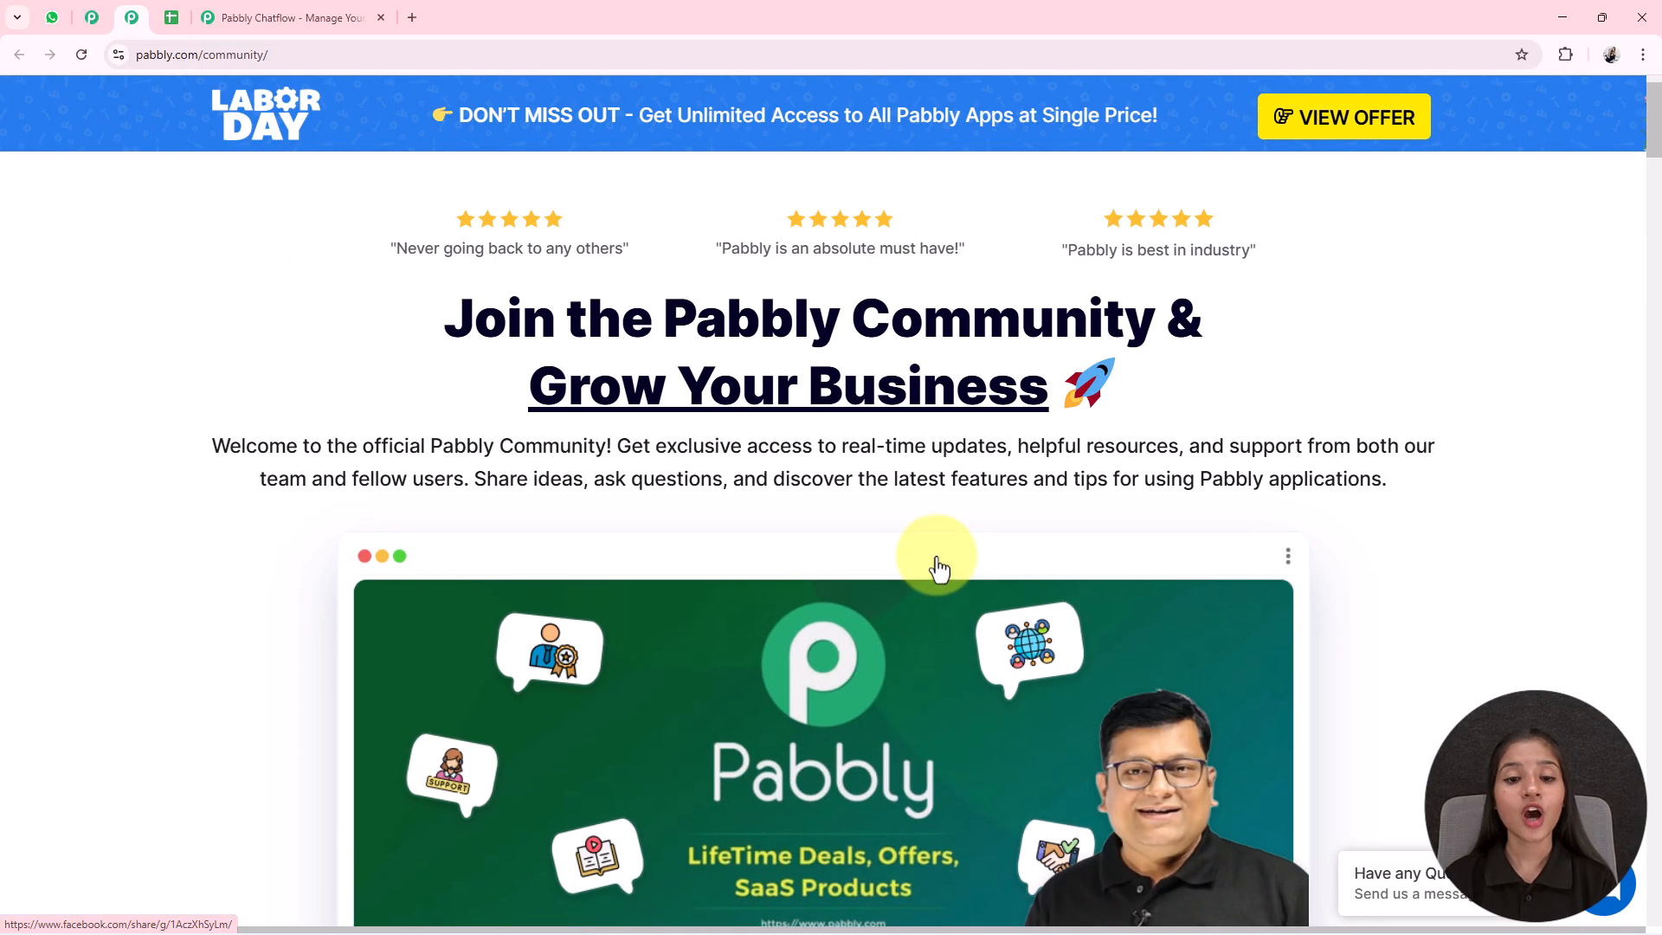
Return to the Pabbly Chatflow landing page and dismiss its promotional offer popup
left_click(242, 18)
left_click(1127, 252)
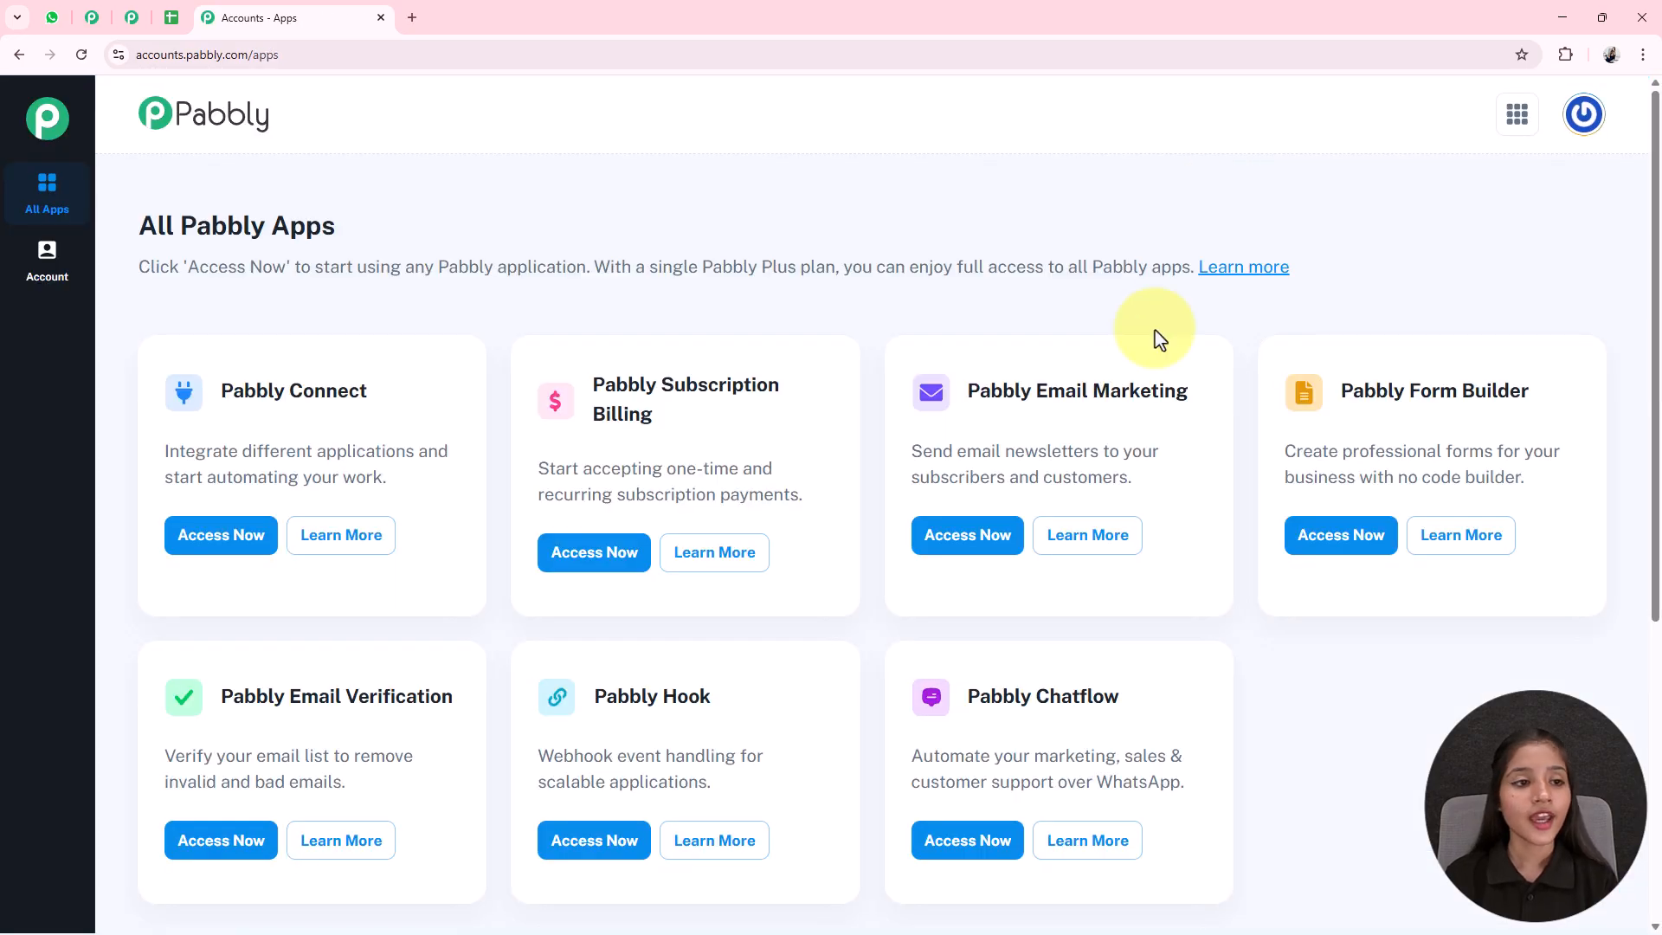
Find Pabbly Chatflow among all Pabbly apps and open its dashboard
left_click_drag(137, 225, 401, 225)
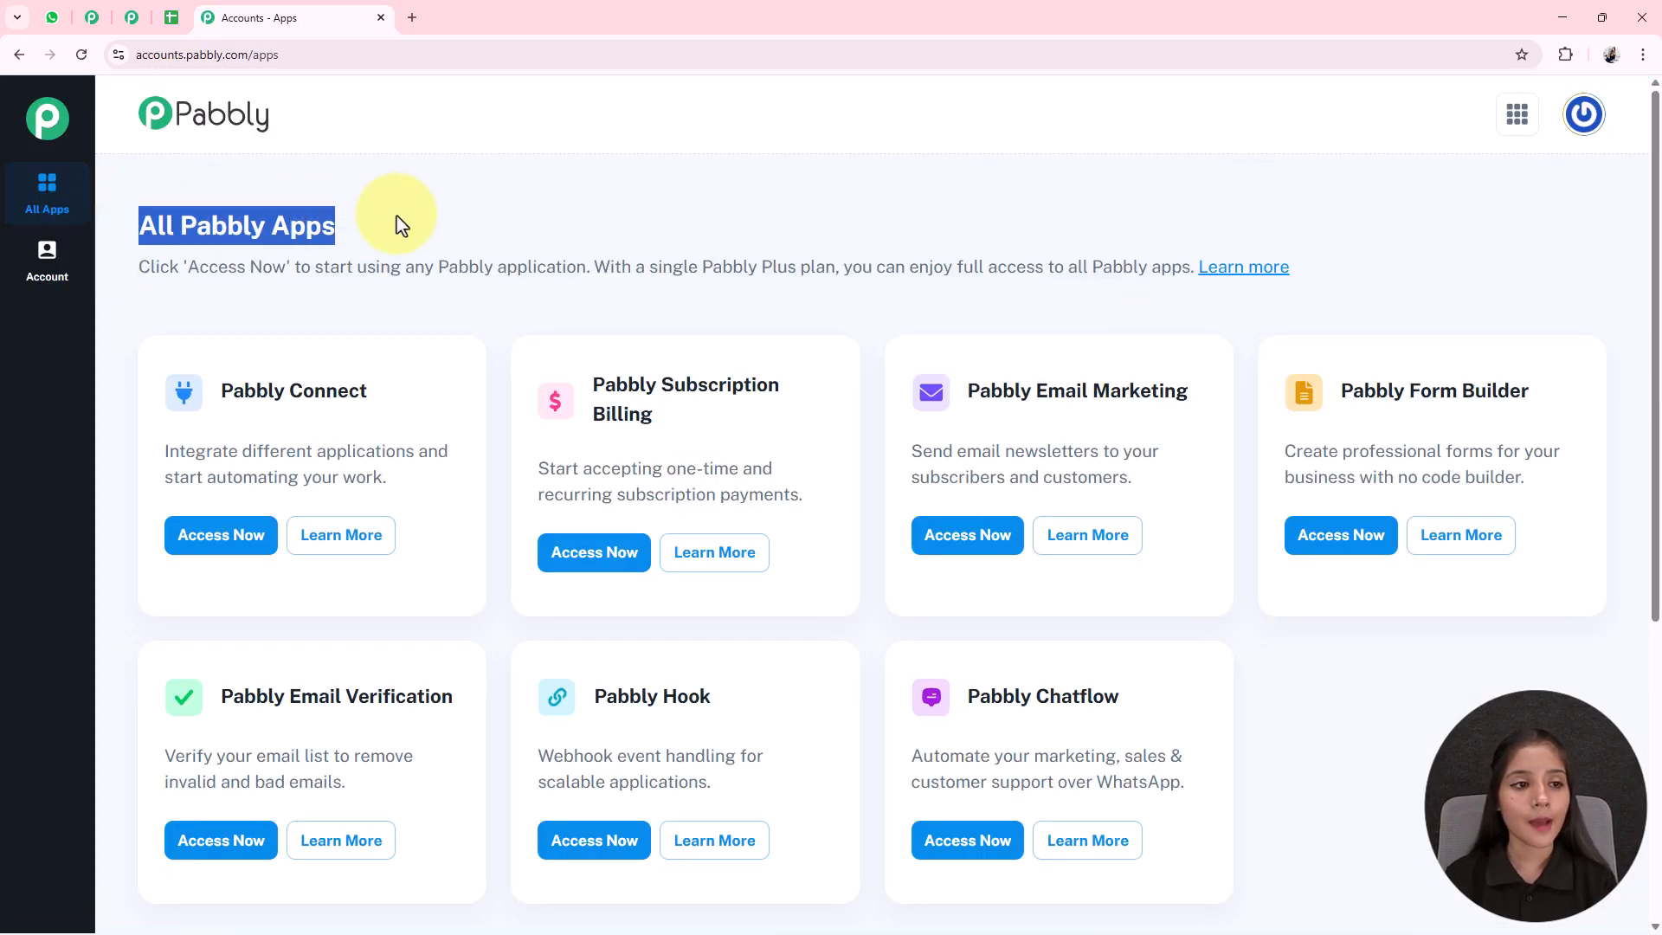
left_click(488, 218)
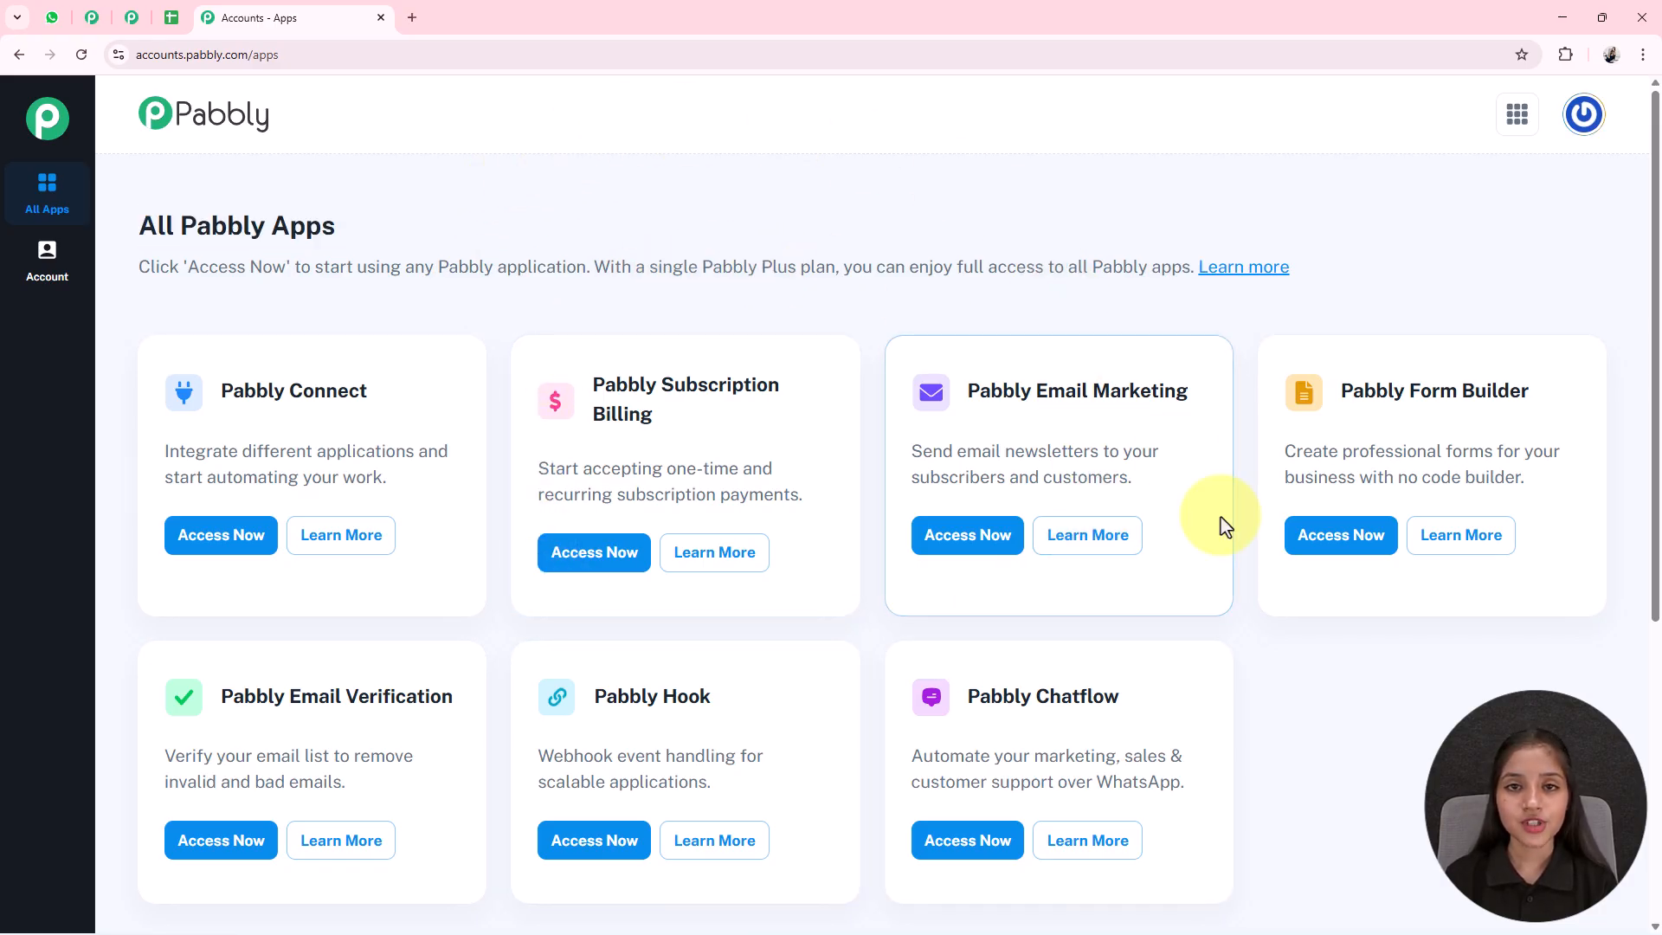
scroll(1222, 522, "down", 3)
left_click_drag(963, 448, 1131, 459)
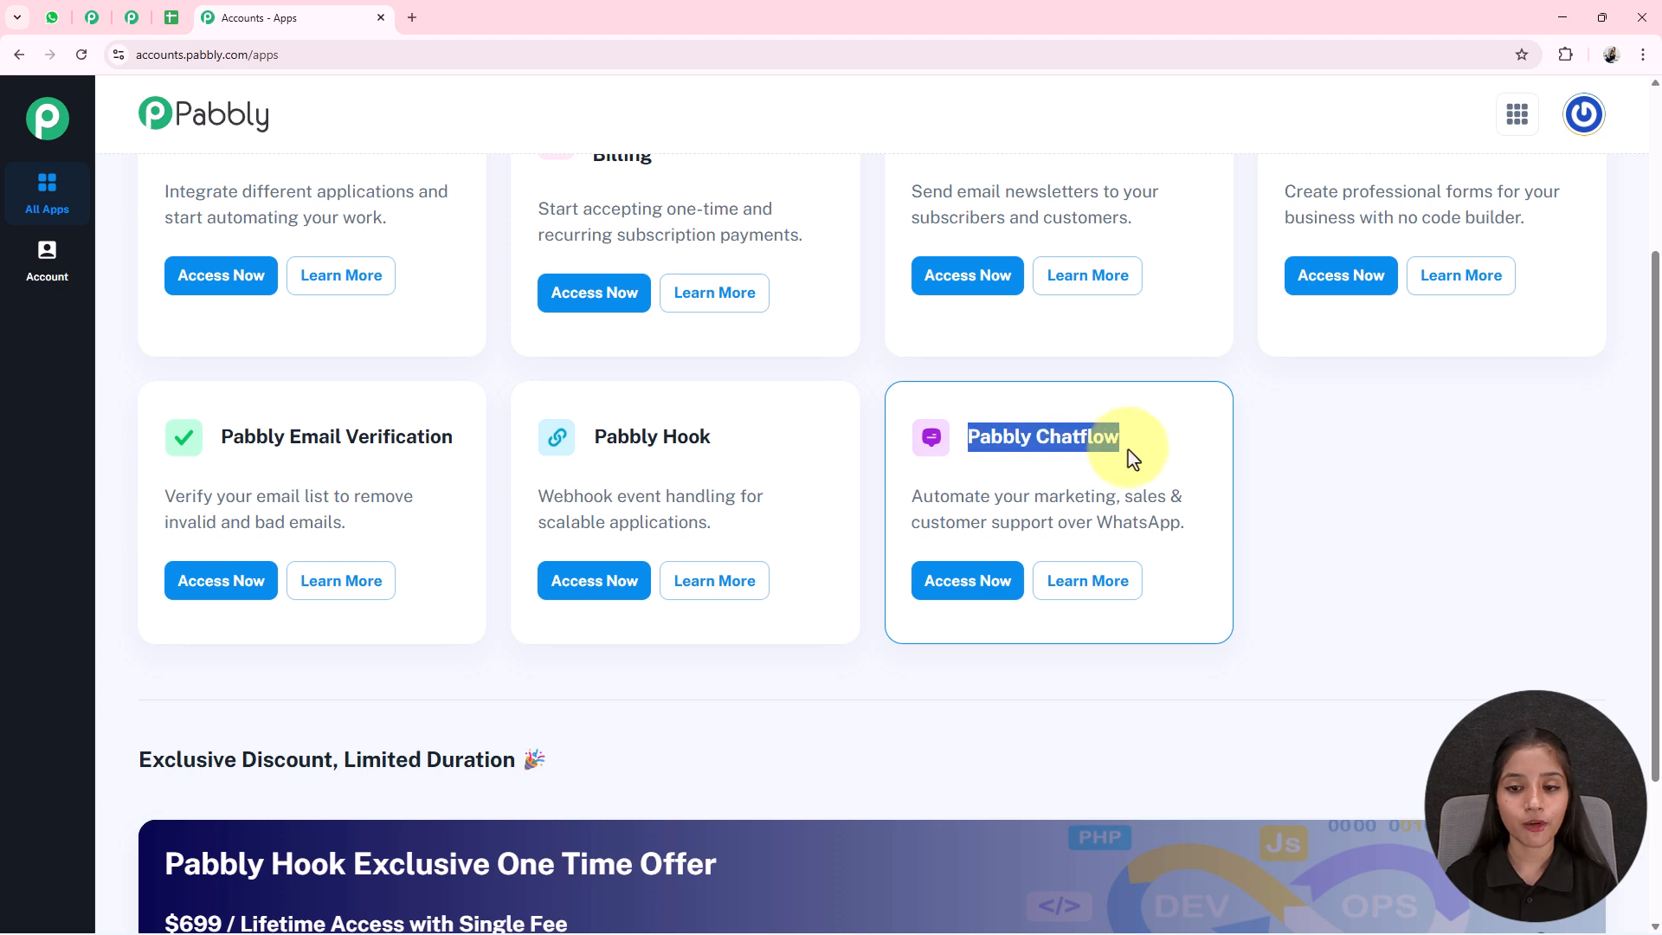
left_click(1151, 461)
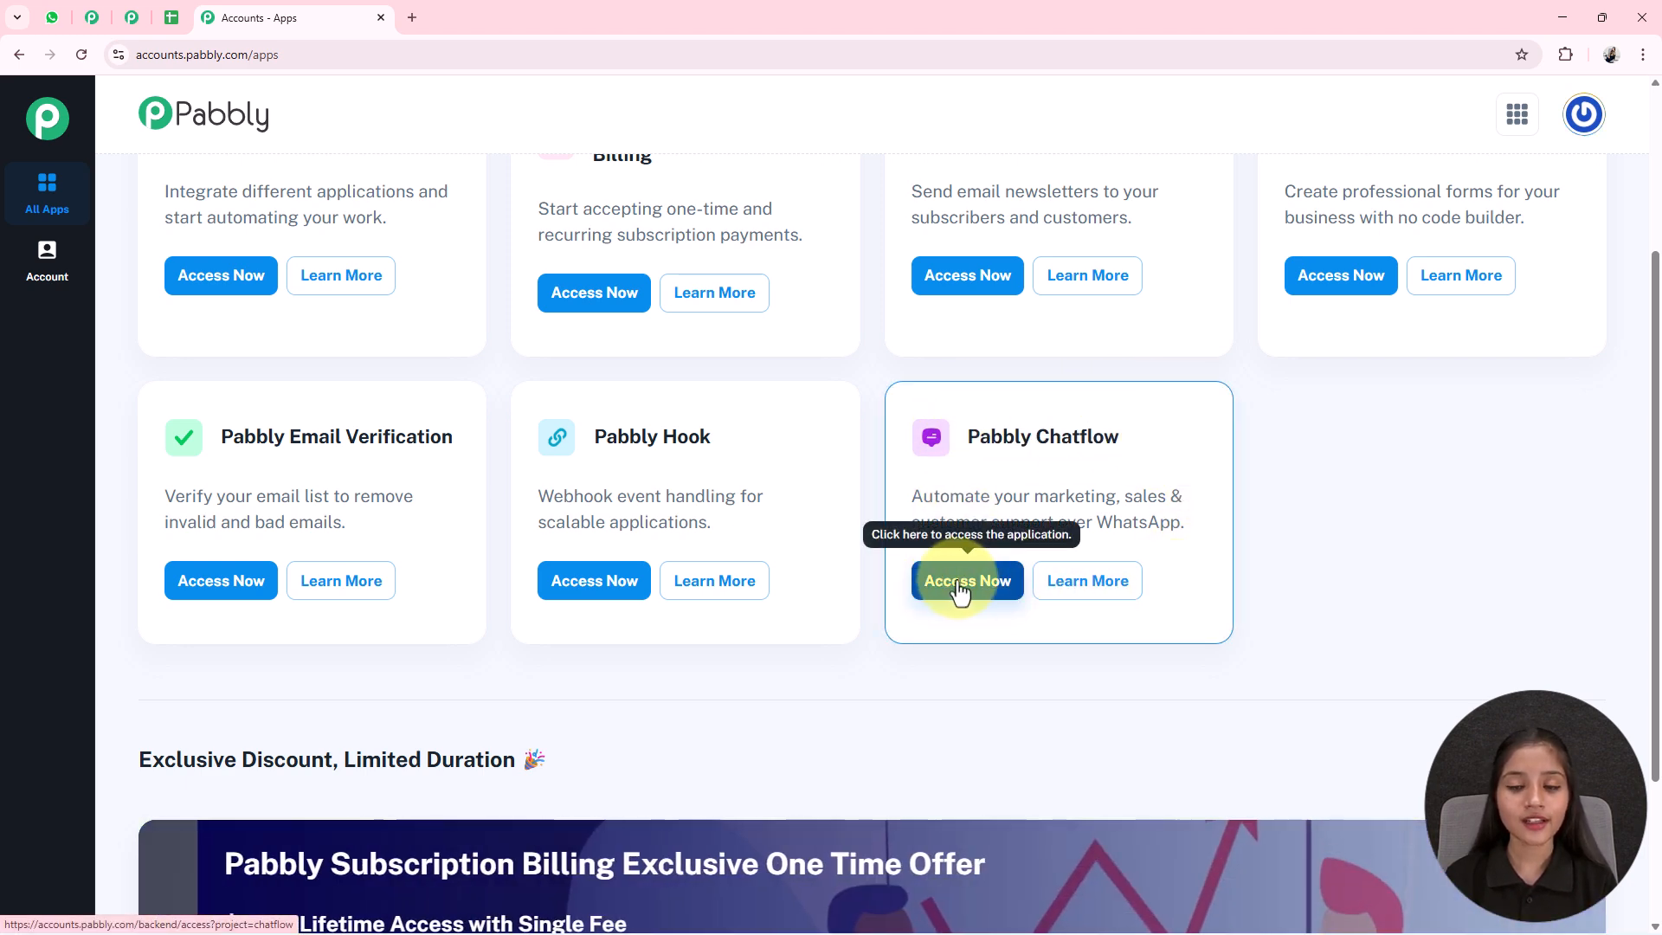
left_click(961, 586)
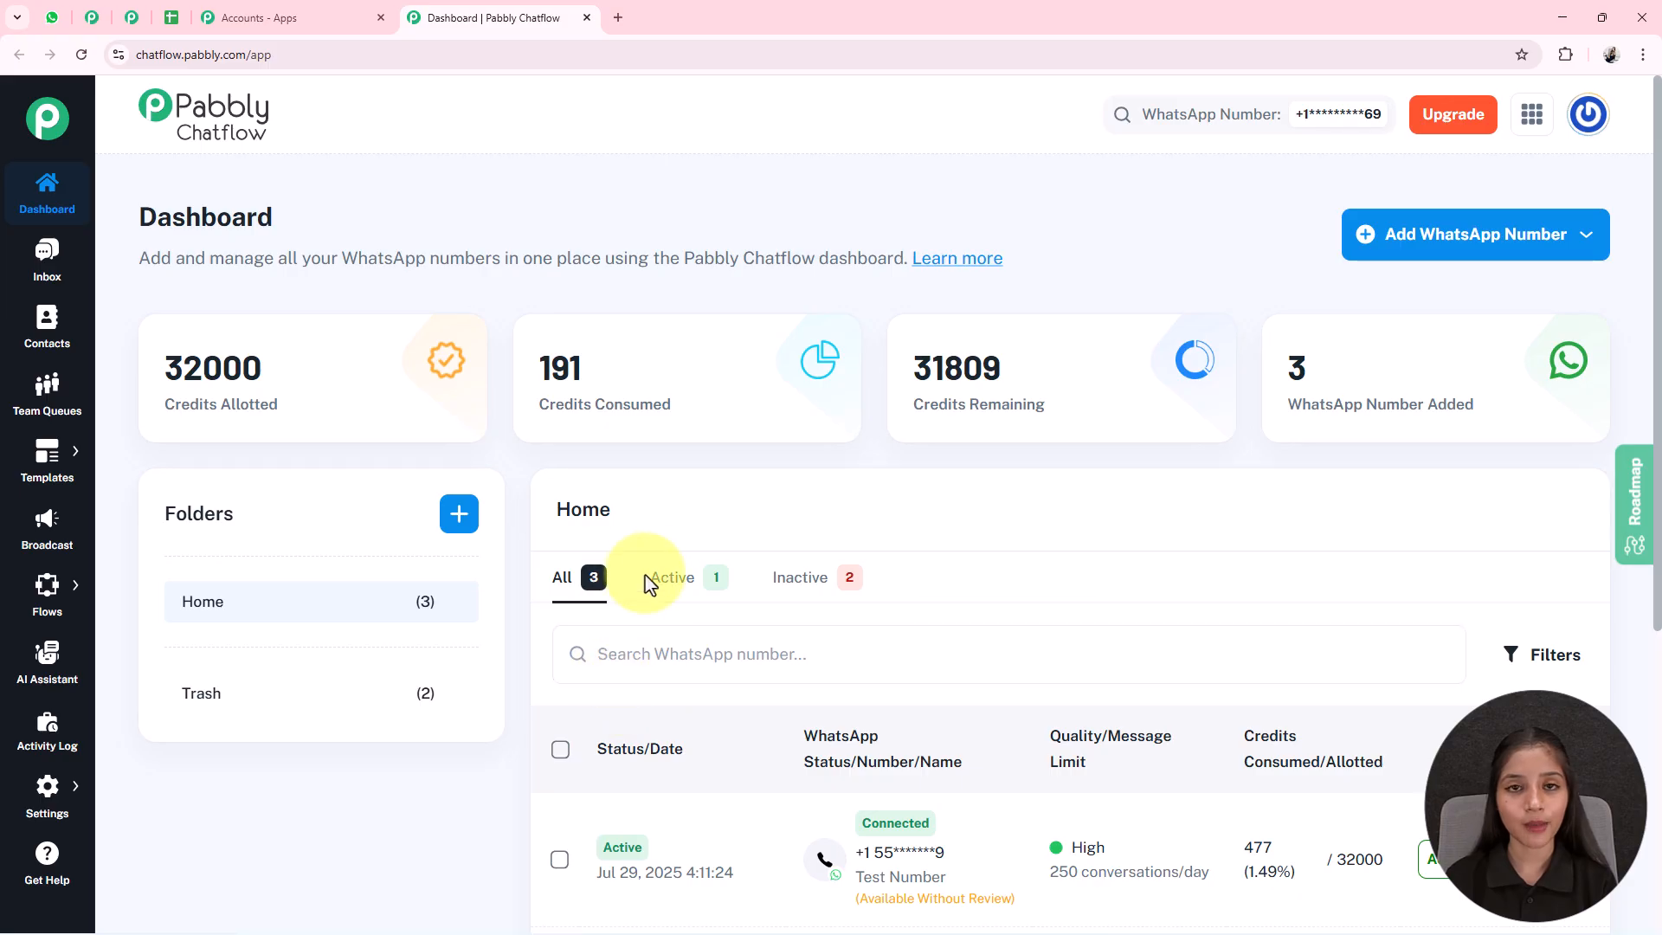
Examine the dashboard's credit figures and the connection options for adding a WhatsApp number
scroll(784, 510, "down", 1)
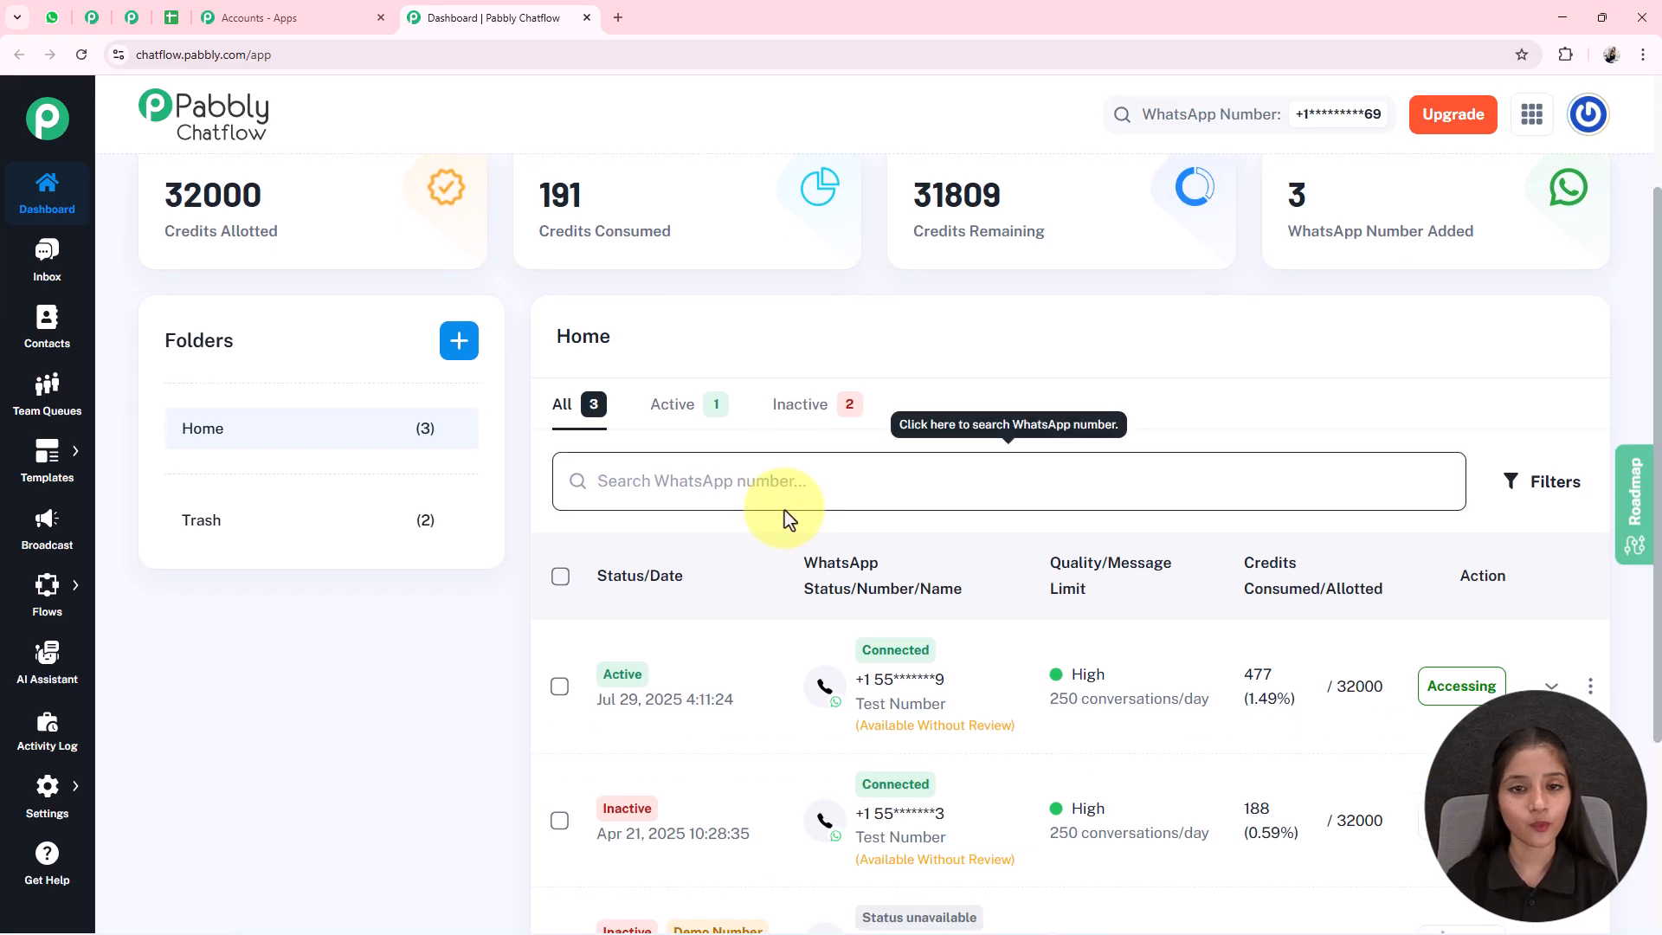
scroll(784, 510, "up", 1)
left_click_drag(144, 419, 325, 407)
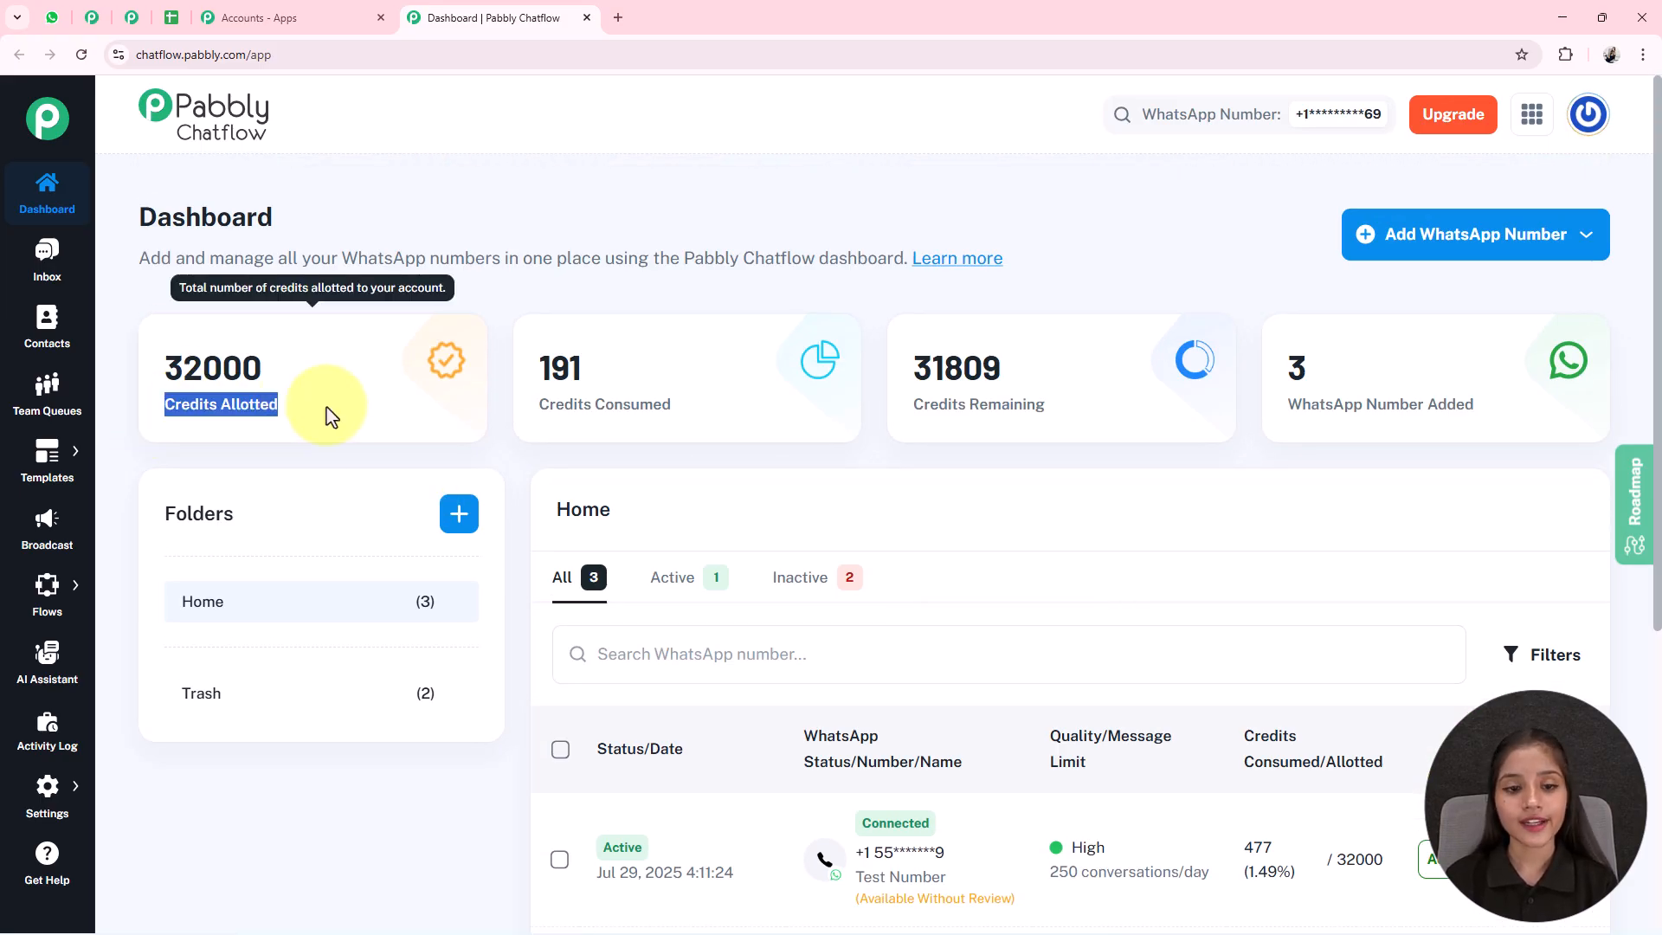
left_click(326, 407)
left_click_drag(532, 426, 771, 427)
left_click(857, 419)
left_click_drag(919, 407, 1094, 430)
left_click(1097, 429)
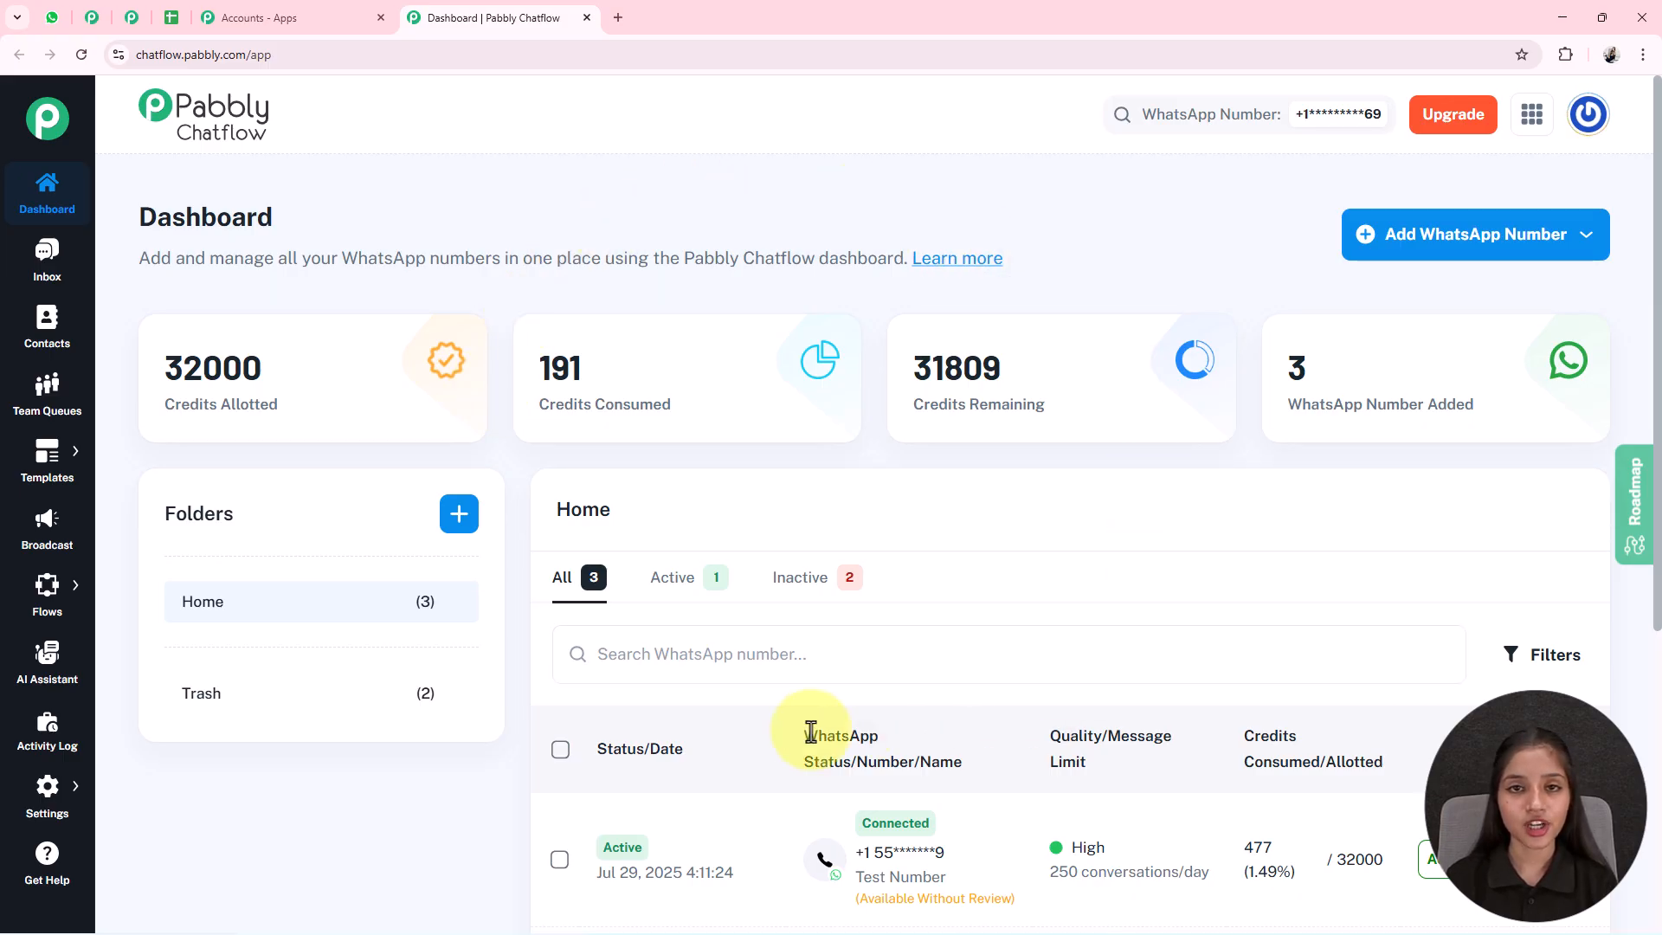
left_click(1477, 251)
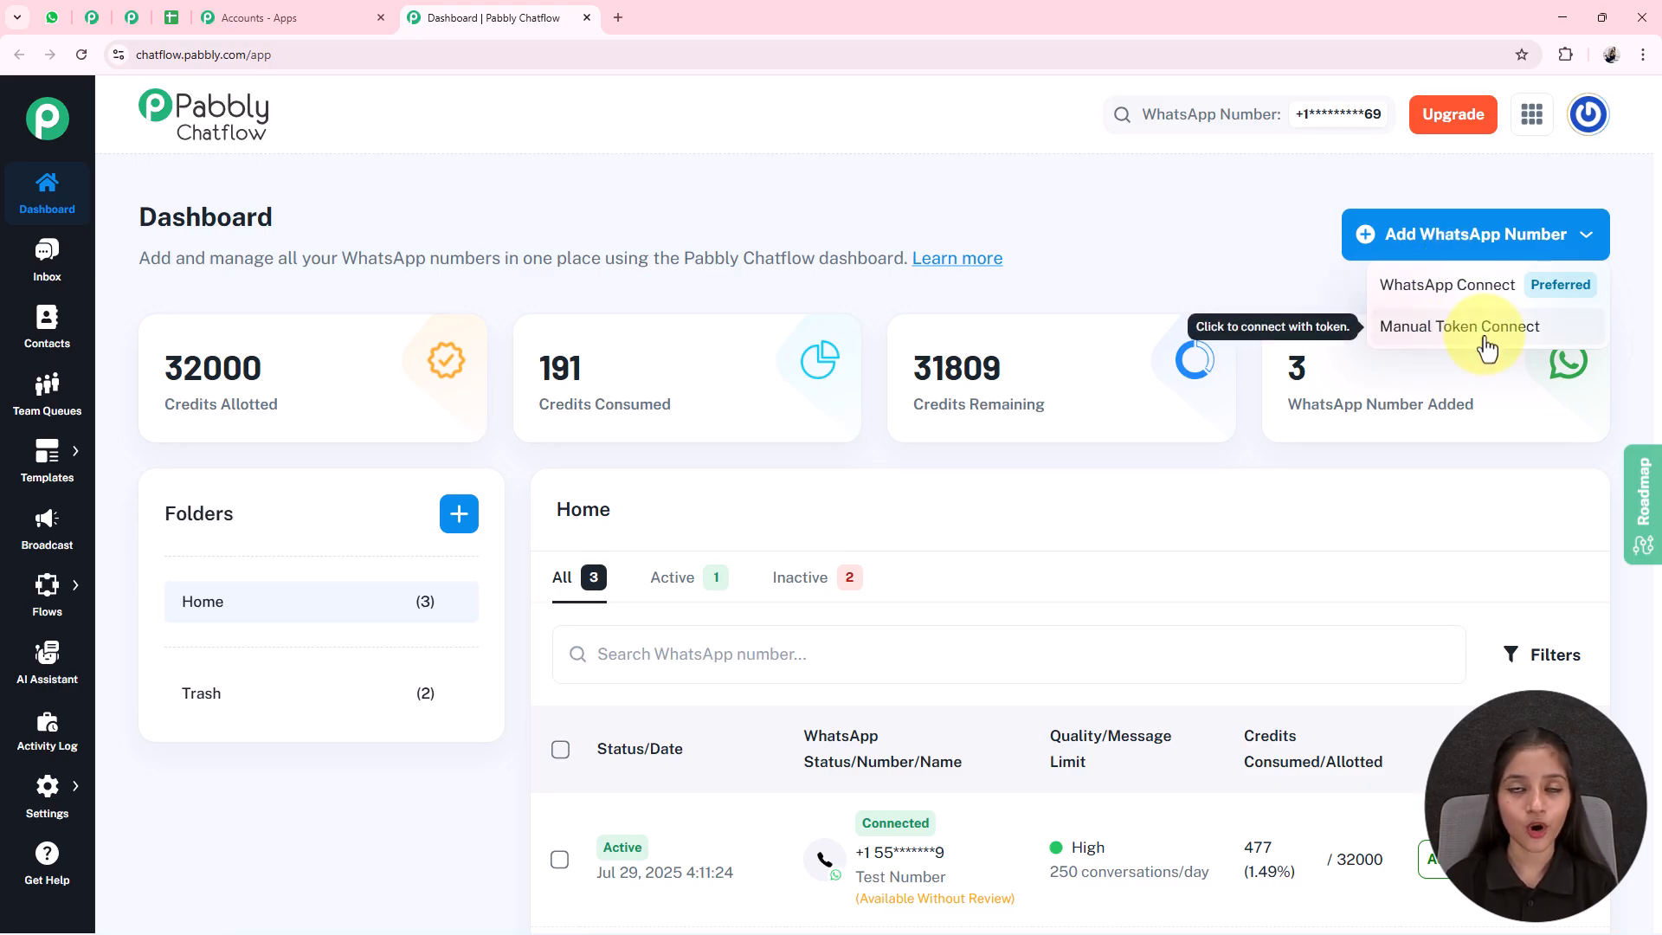
left_click(1570, 232)
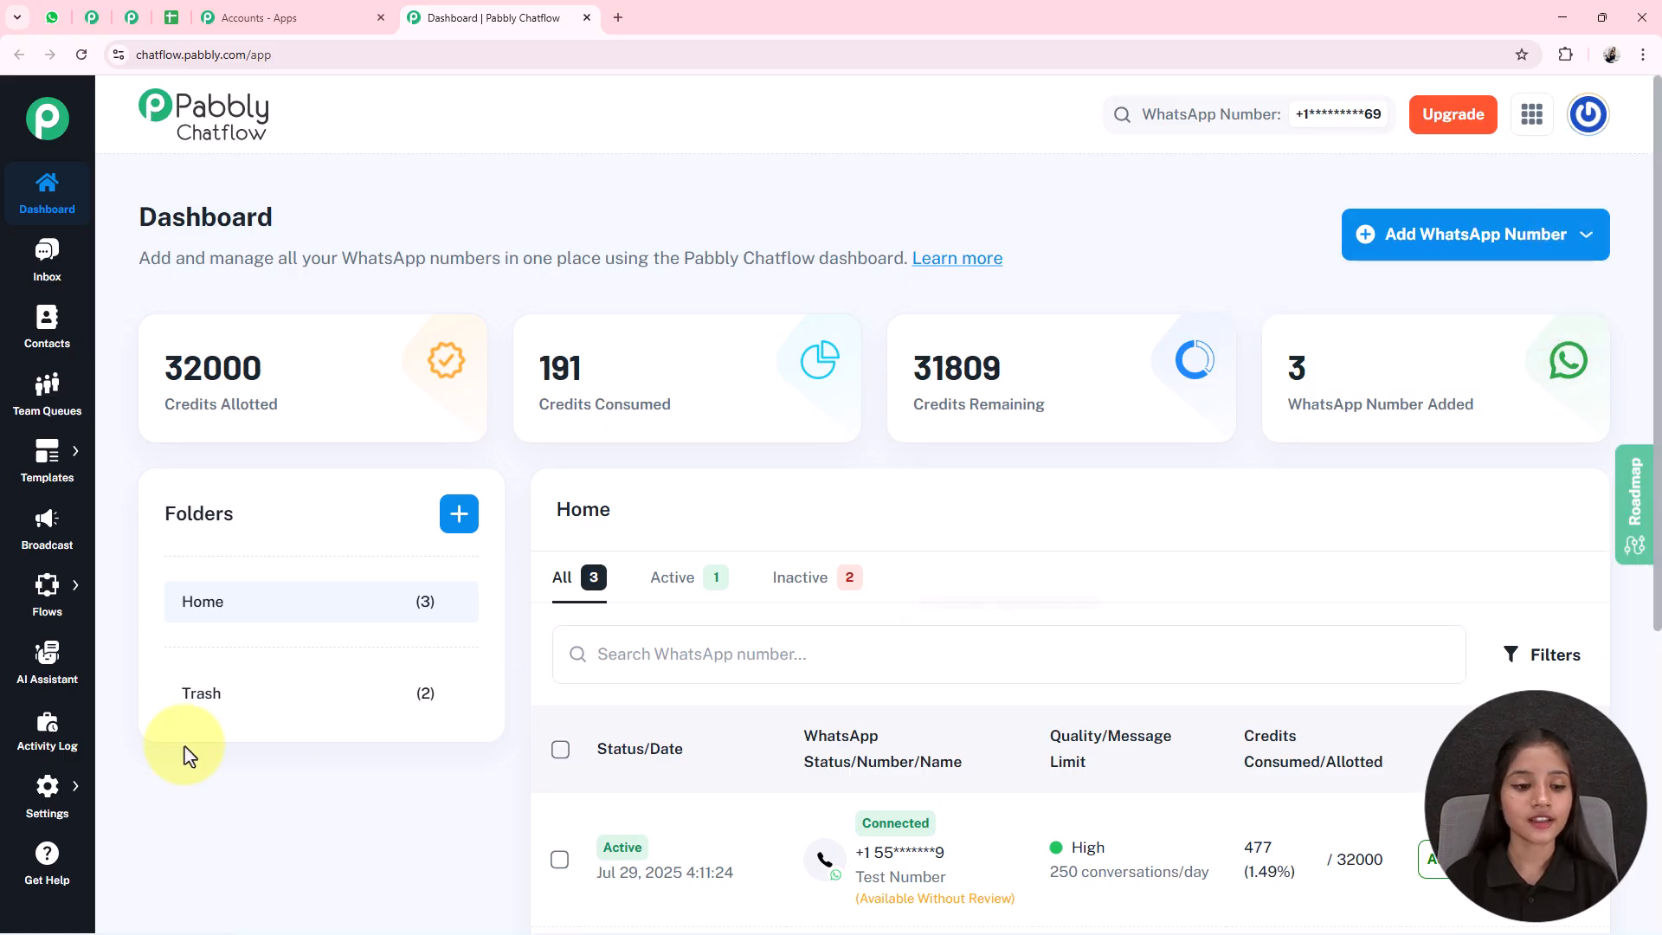
Examine the folder creation form and the list of added WhatsApp numbers on the dashboard
scroll(230, 624, "down", 1)
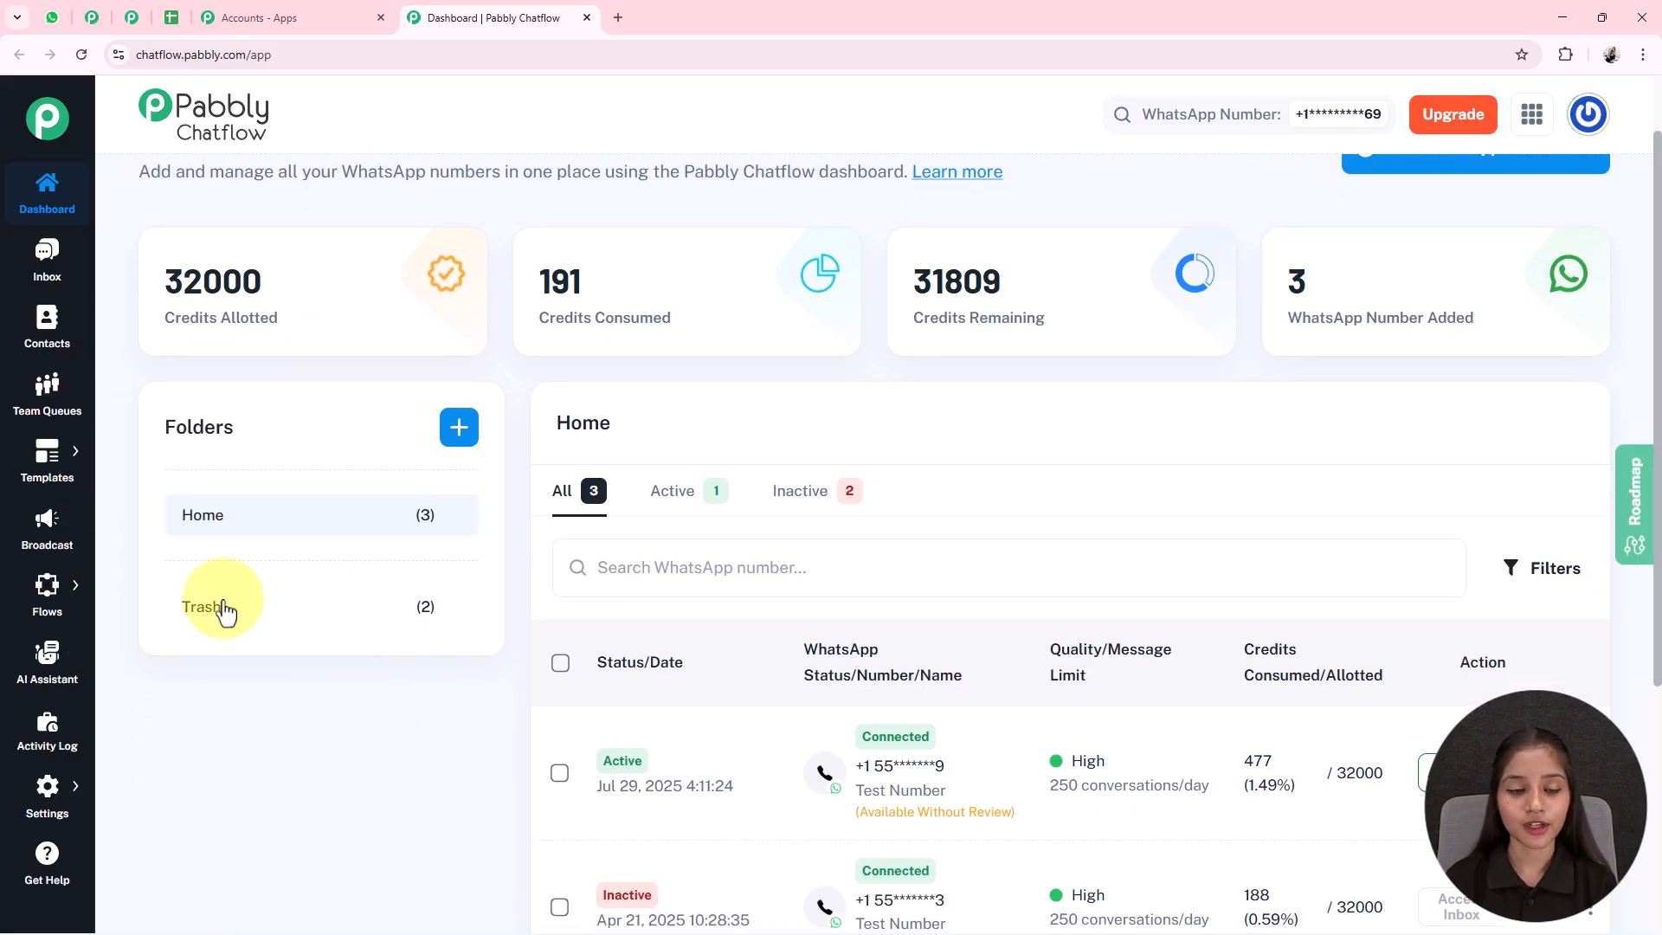
left_click(462, 434)
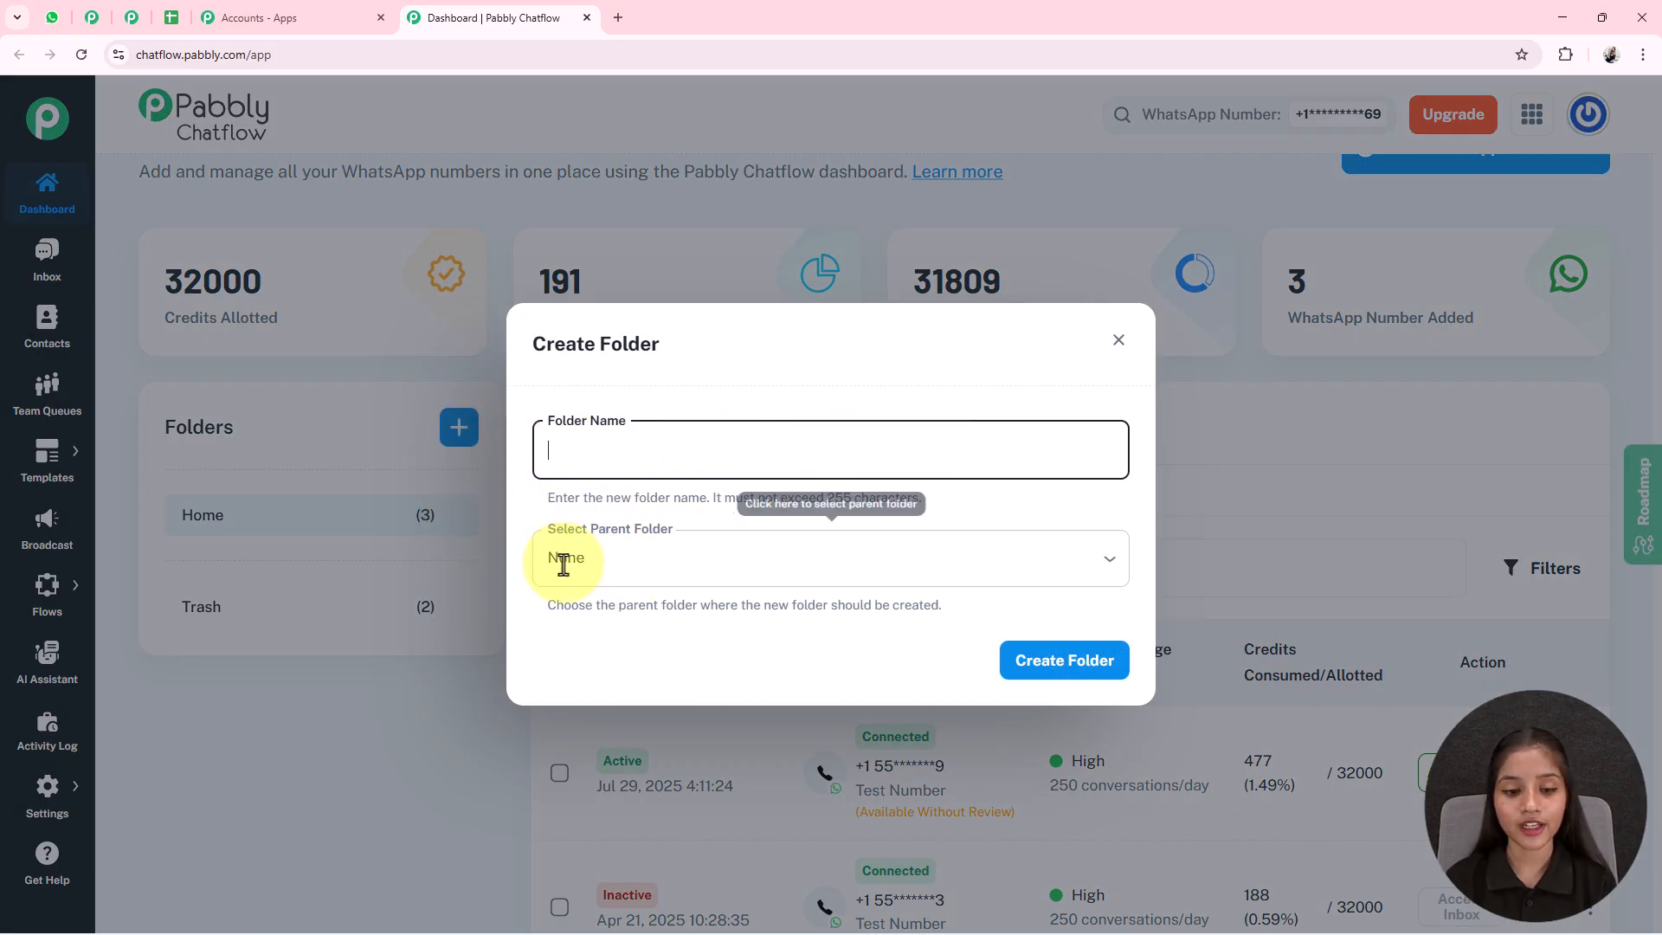
left_click(1118, 339)
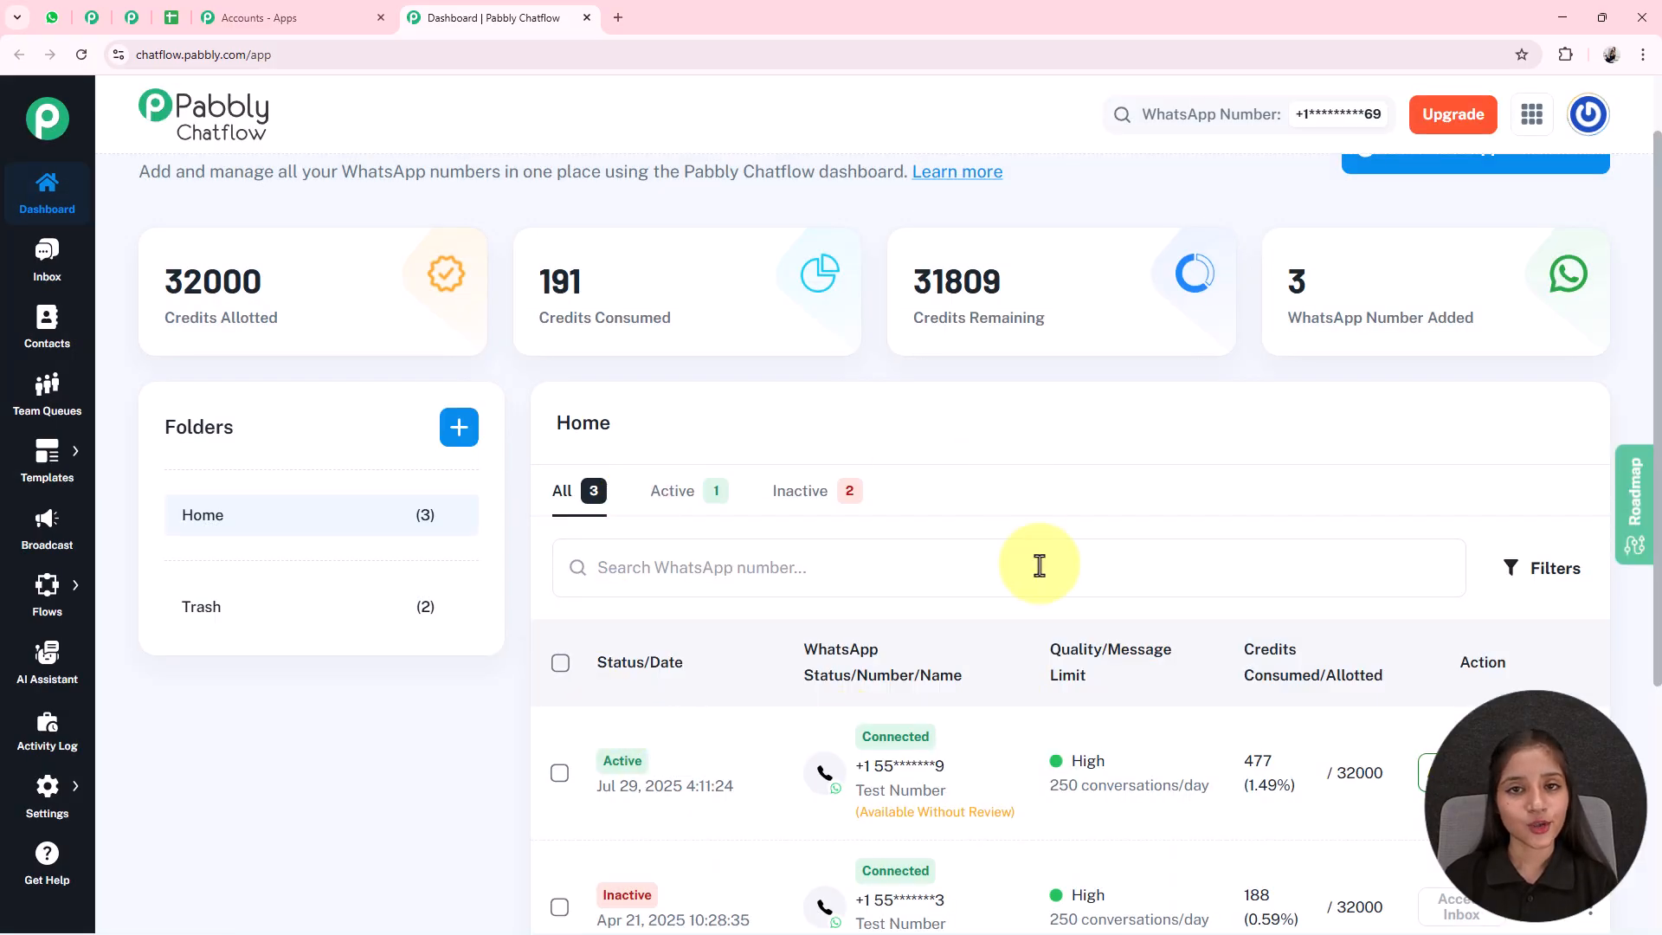
scroll(798, 538, "down", 2)
scroll(798, 539, "down", 3)
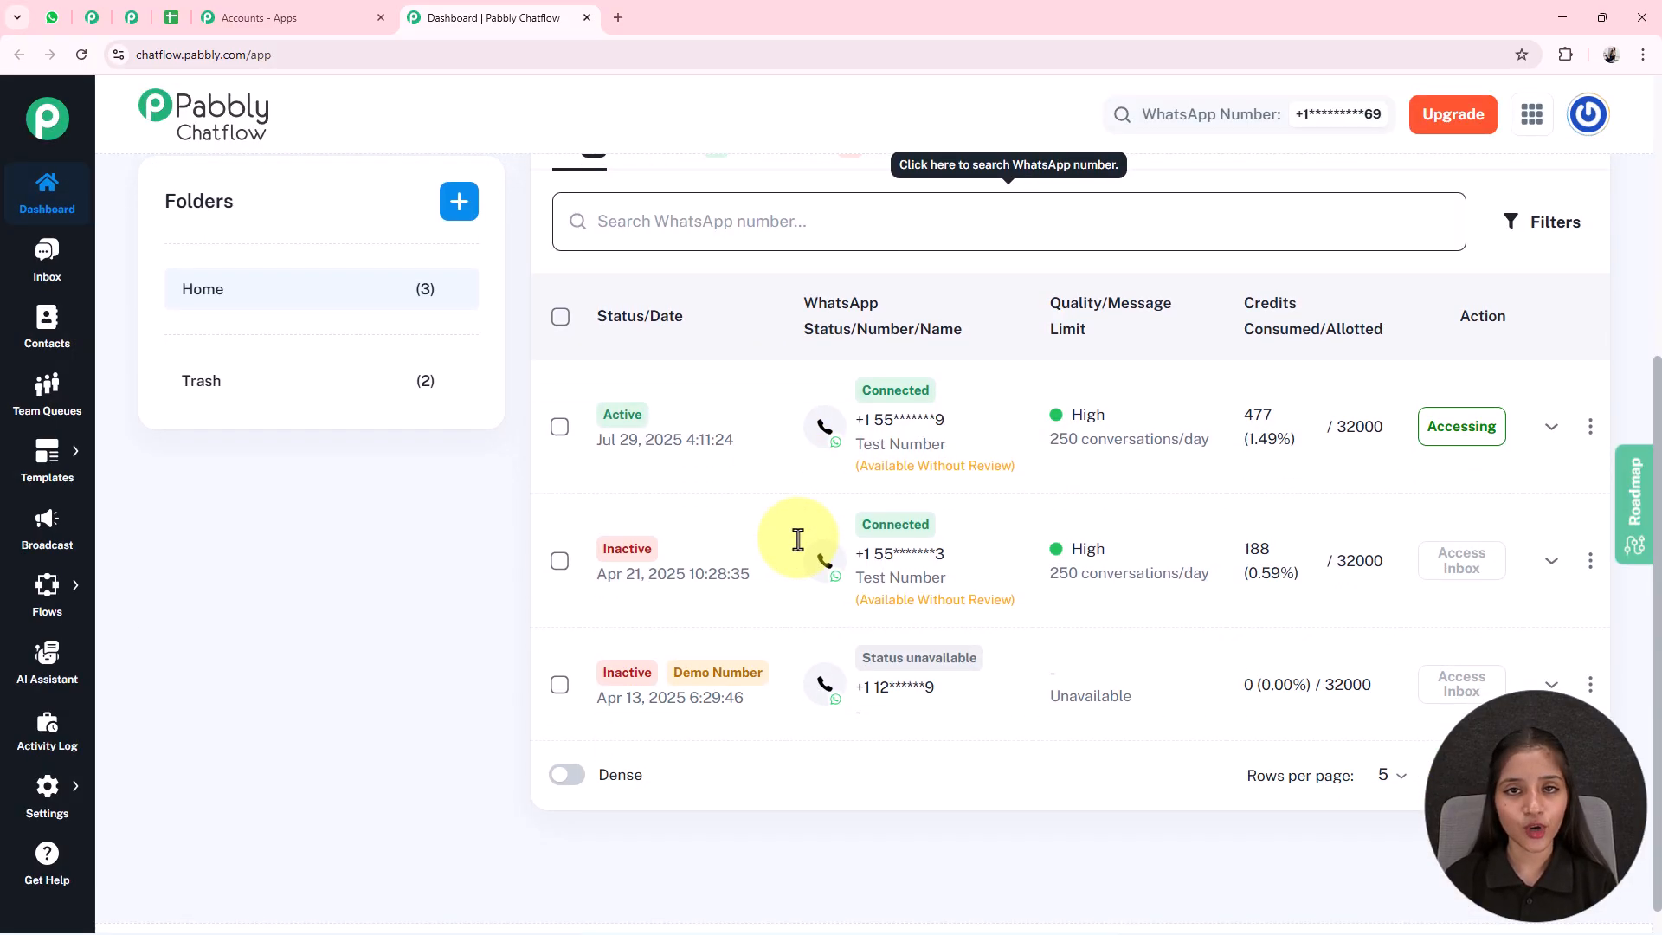
scroll(798, 546, "up", 5)
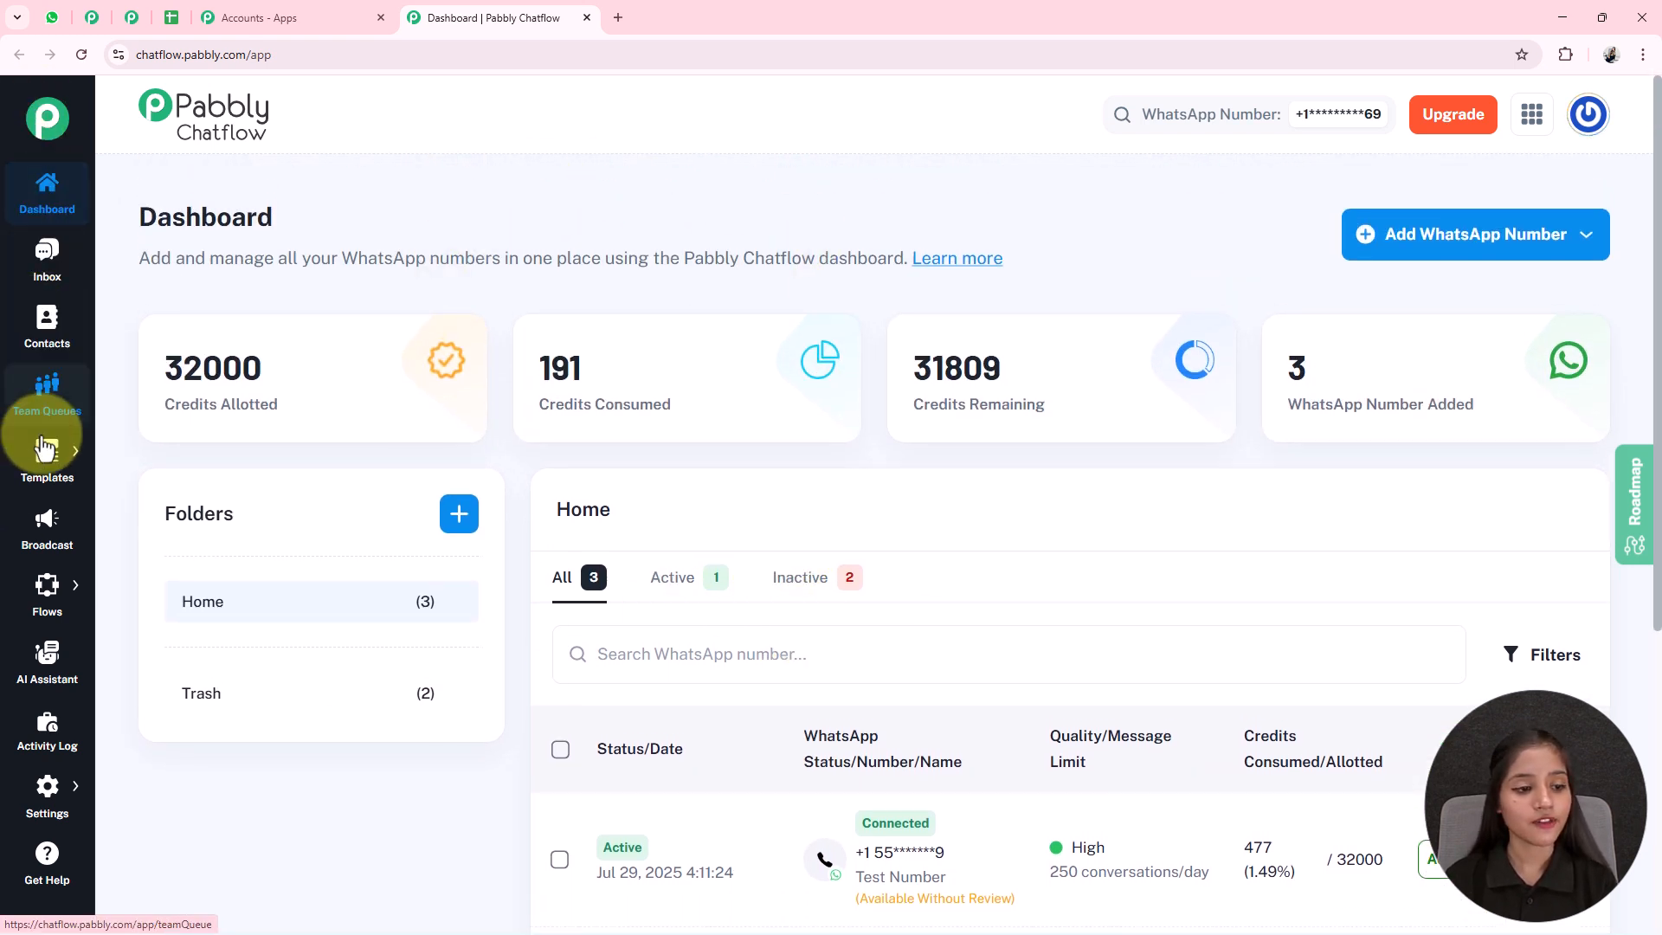
mouse_move(30, 794)
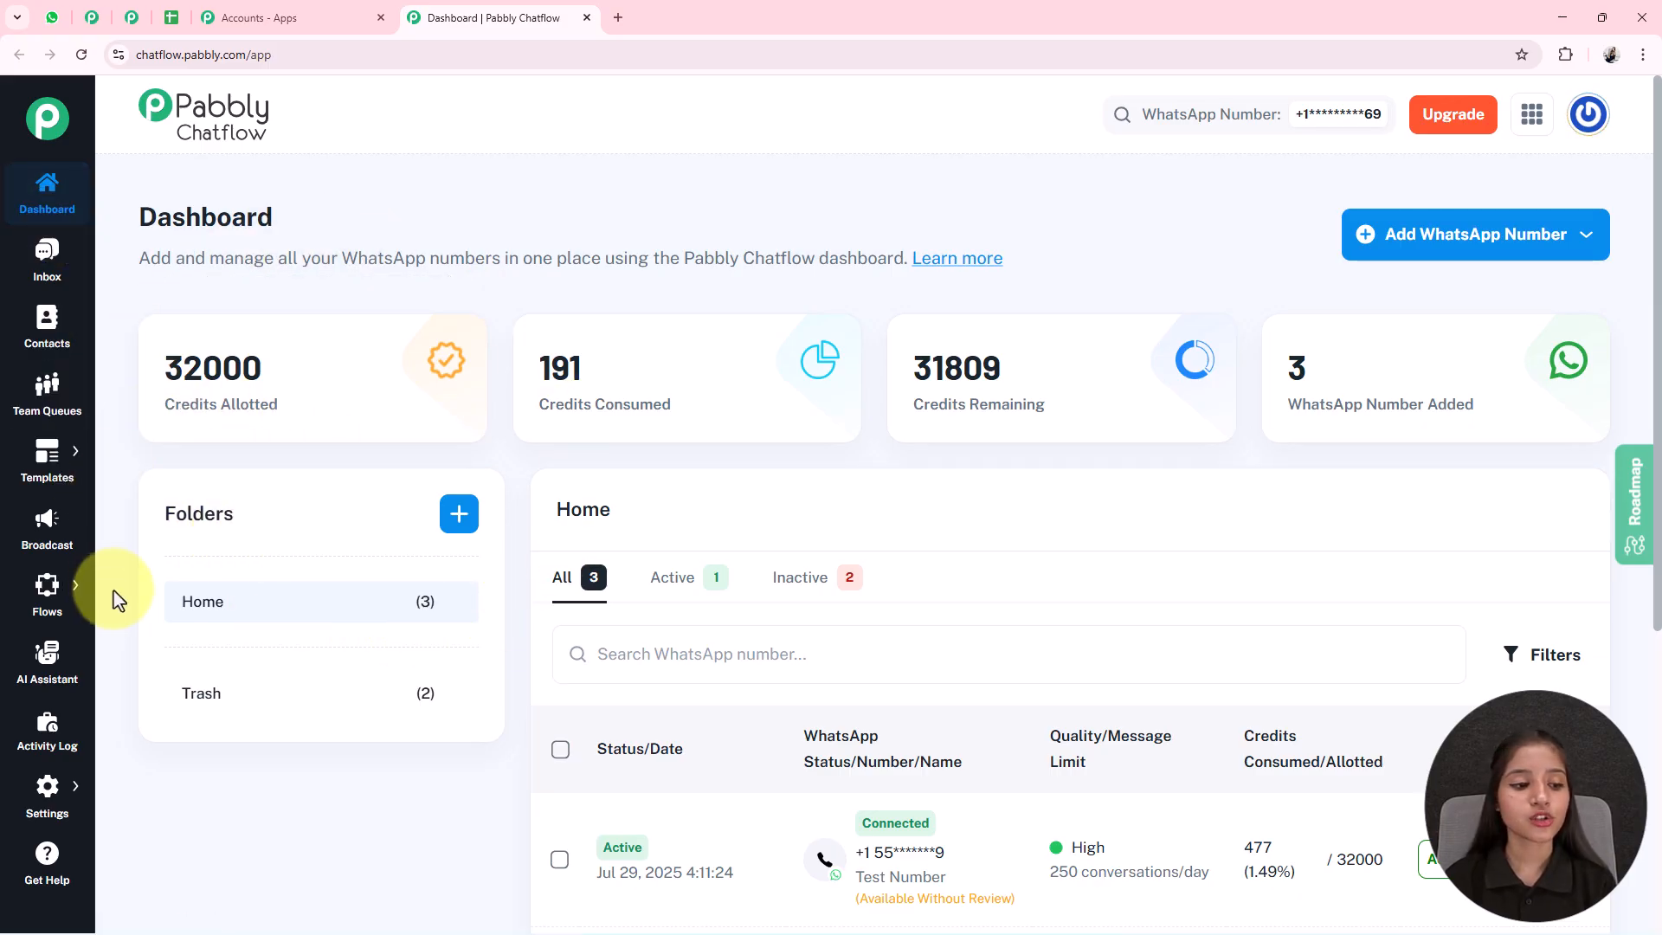
Open the Flow Builder and add a new flow
mouse_move(47, 590)
left_click(137, 580)
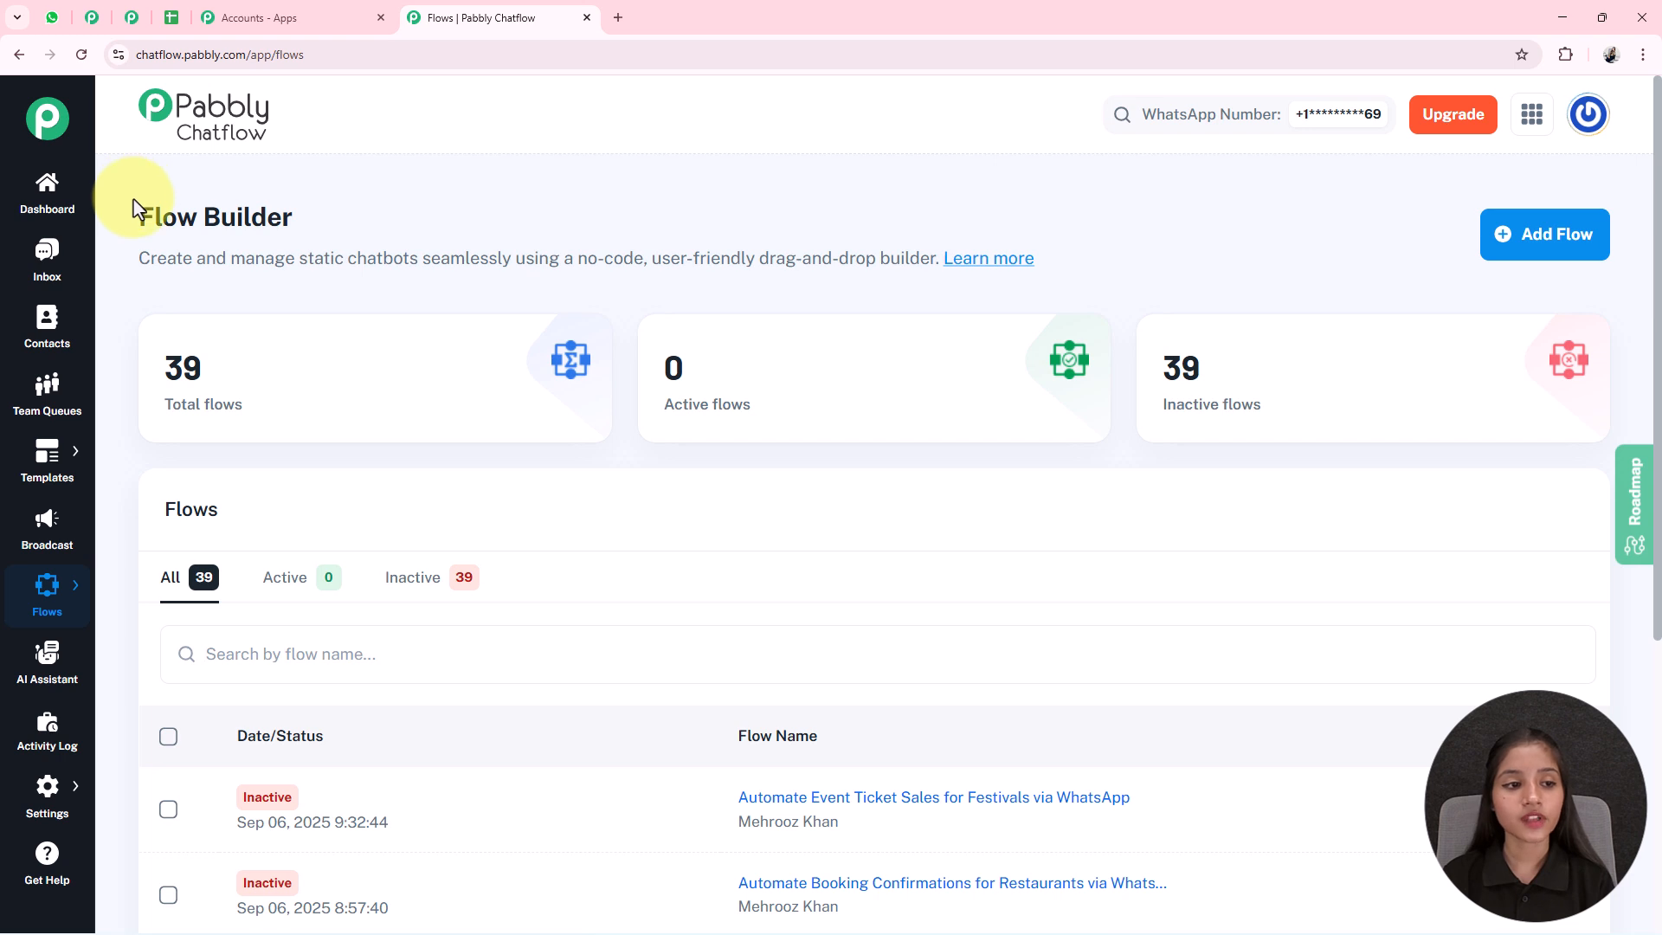
left_click_drag(135, 209, 346, 210)
left_click(344, 202)
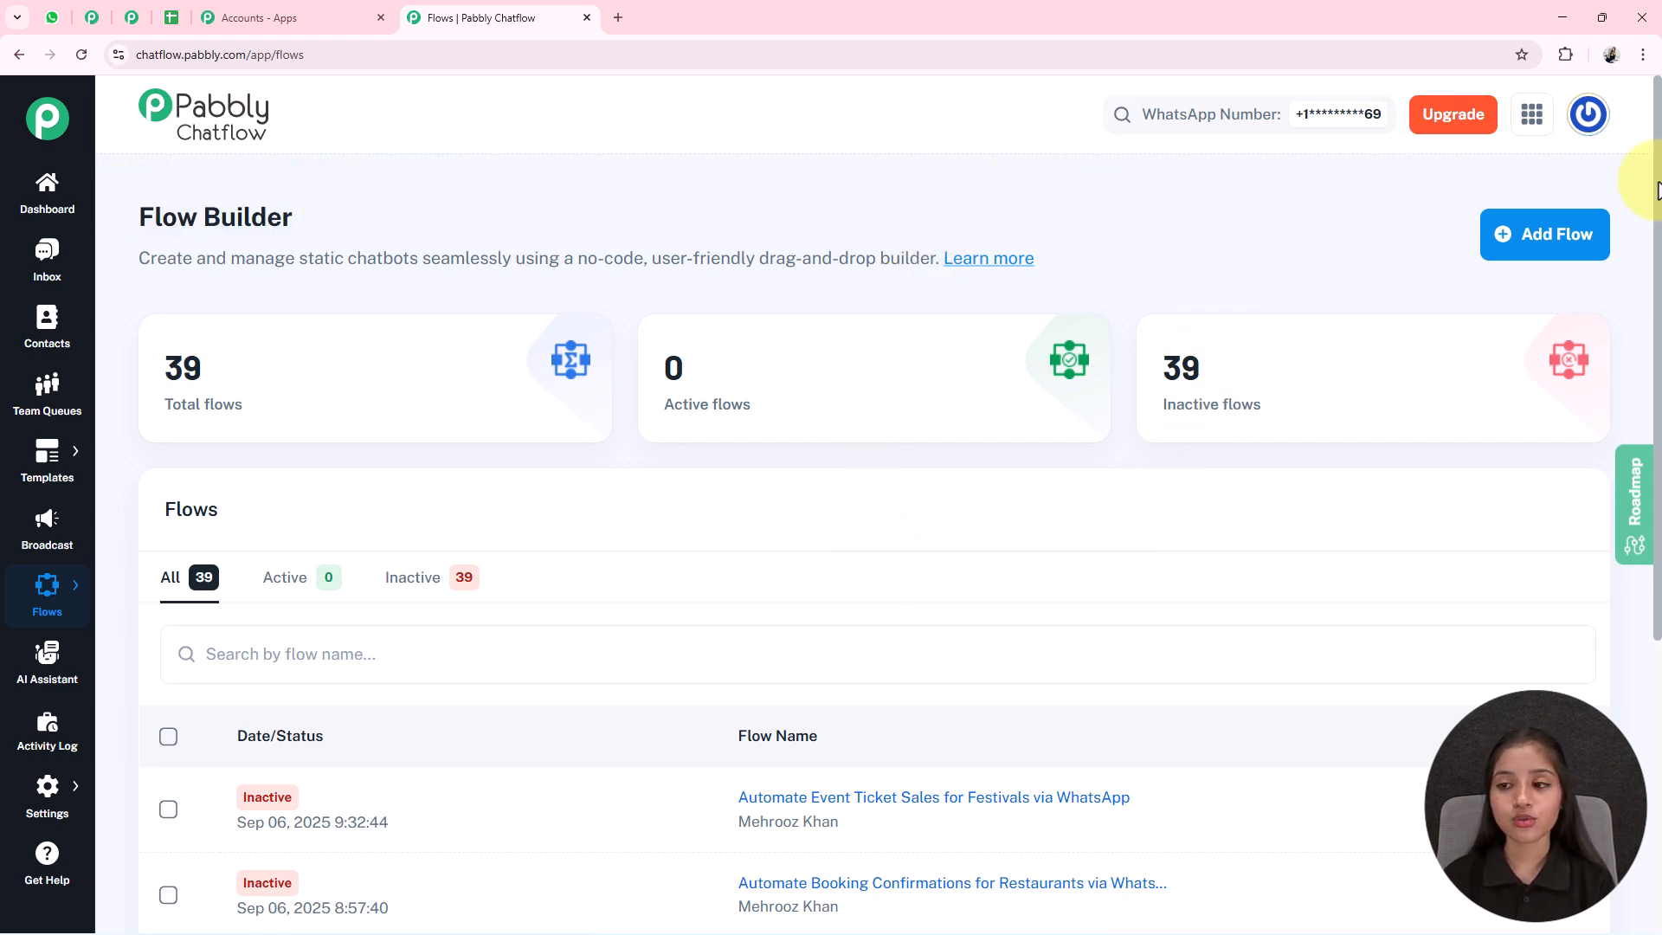
left_click(1525, 249)
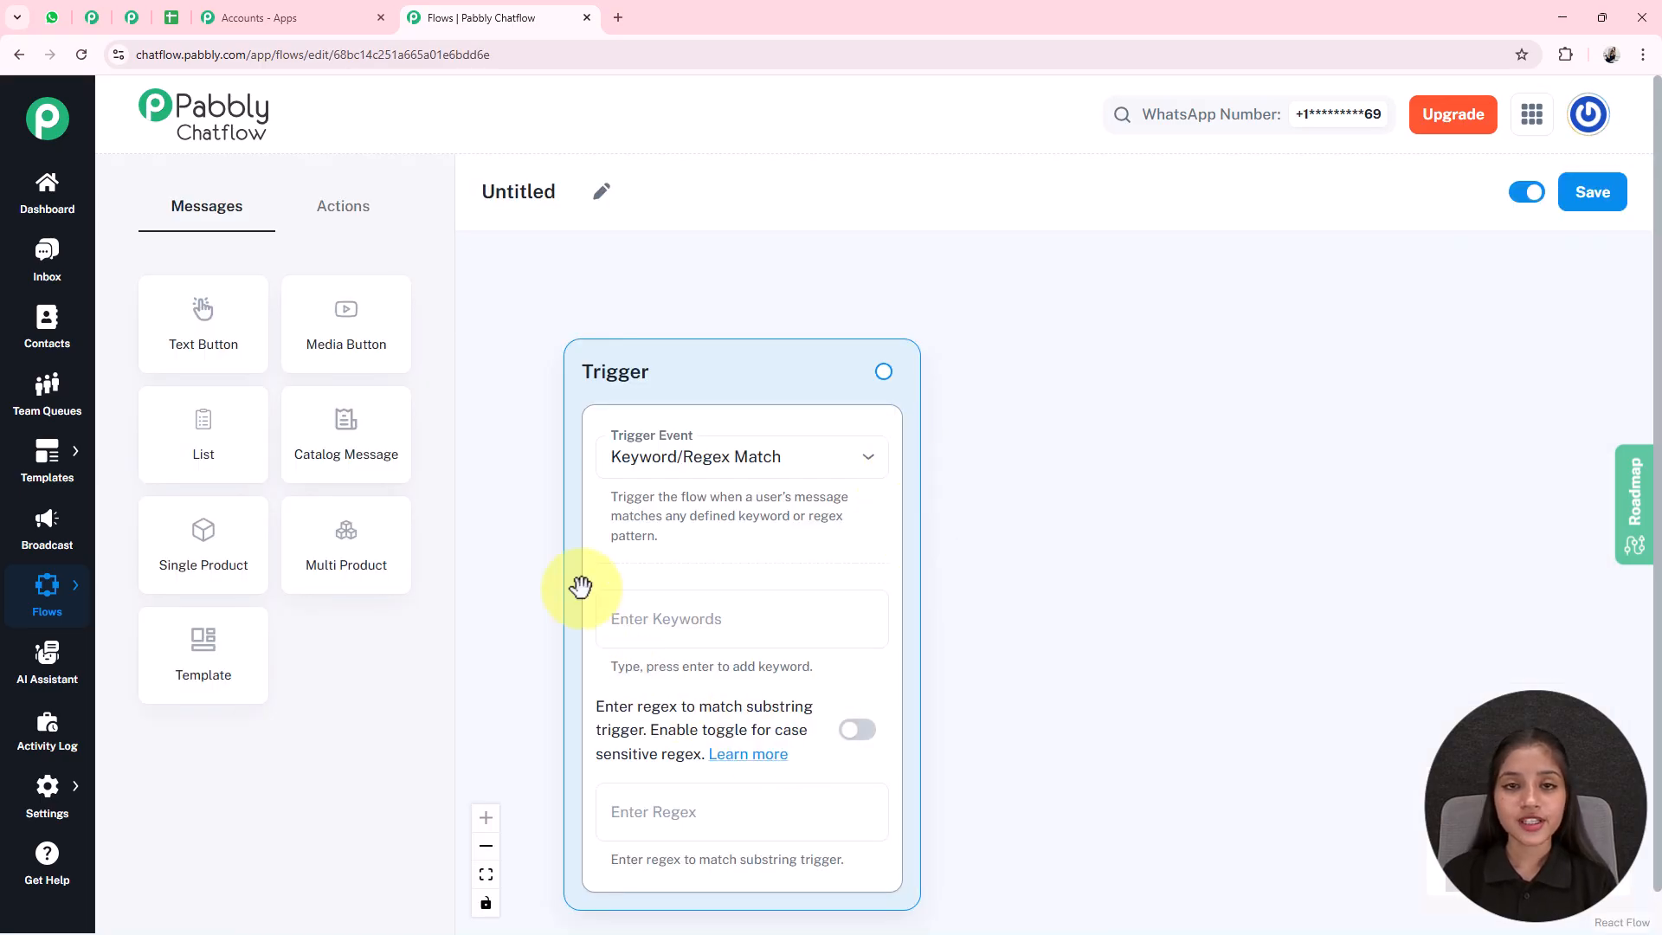
Rename the untitled flow as "Automate Employee Leave Requests and Approvals via WhatsApp"
left_click_drag(704, 378, 711, 336)
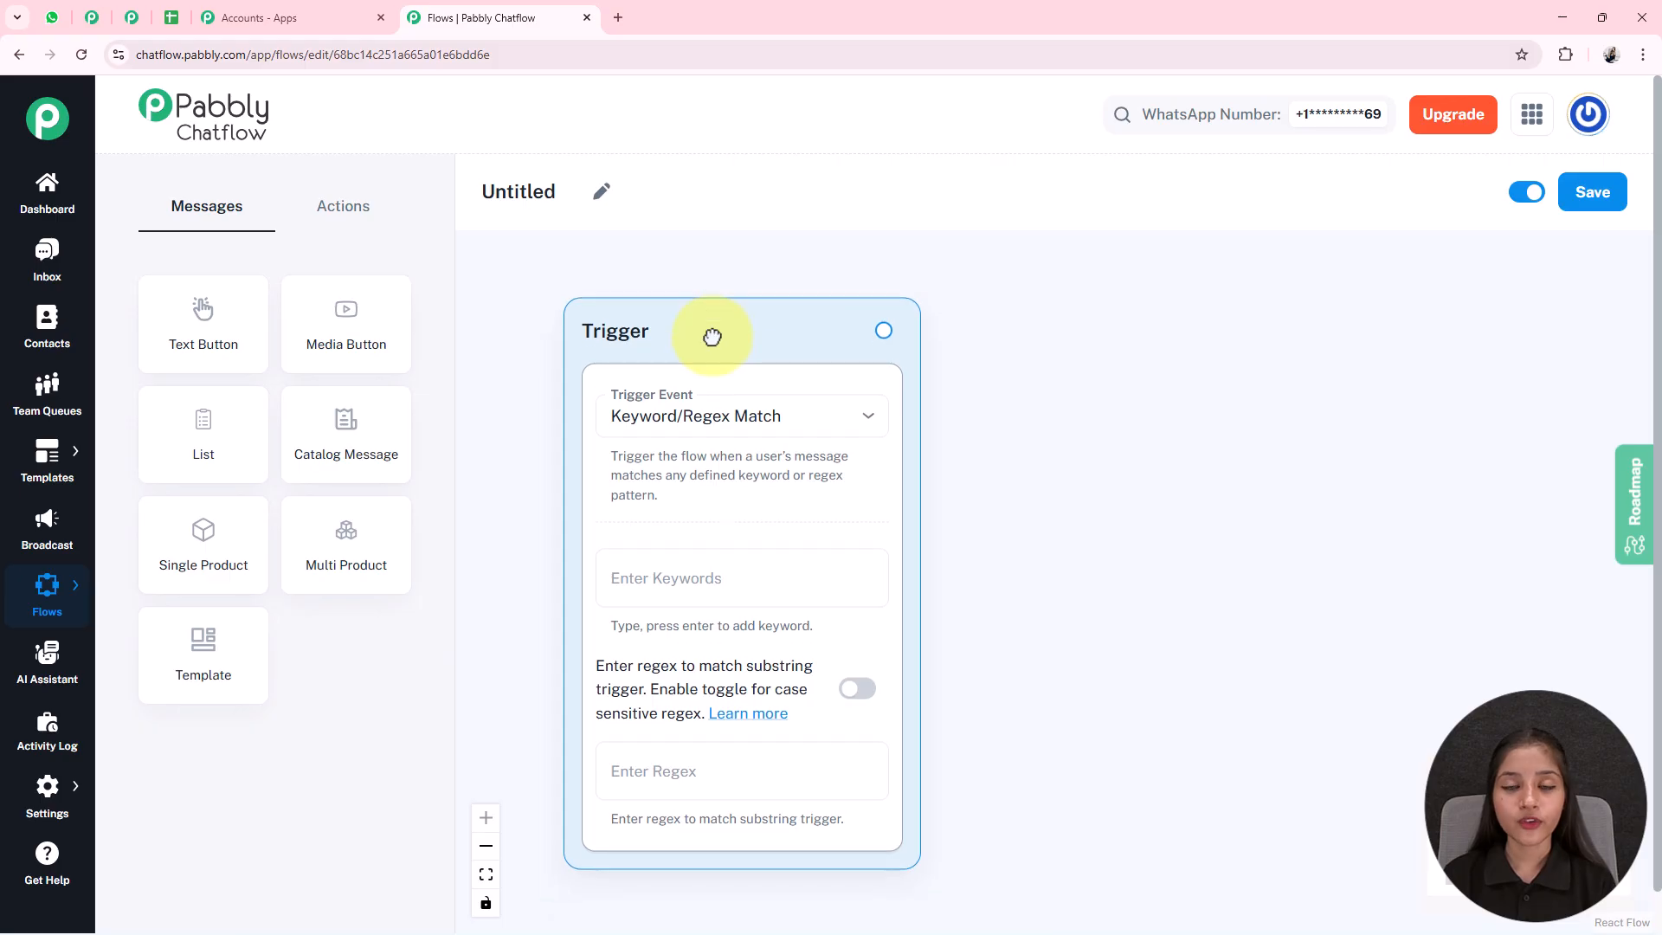
left_click(602, 195)
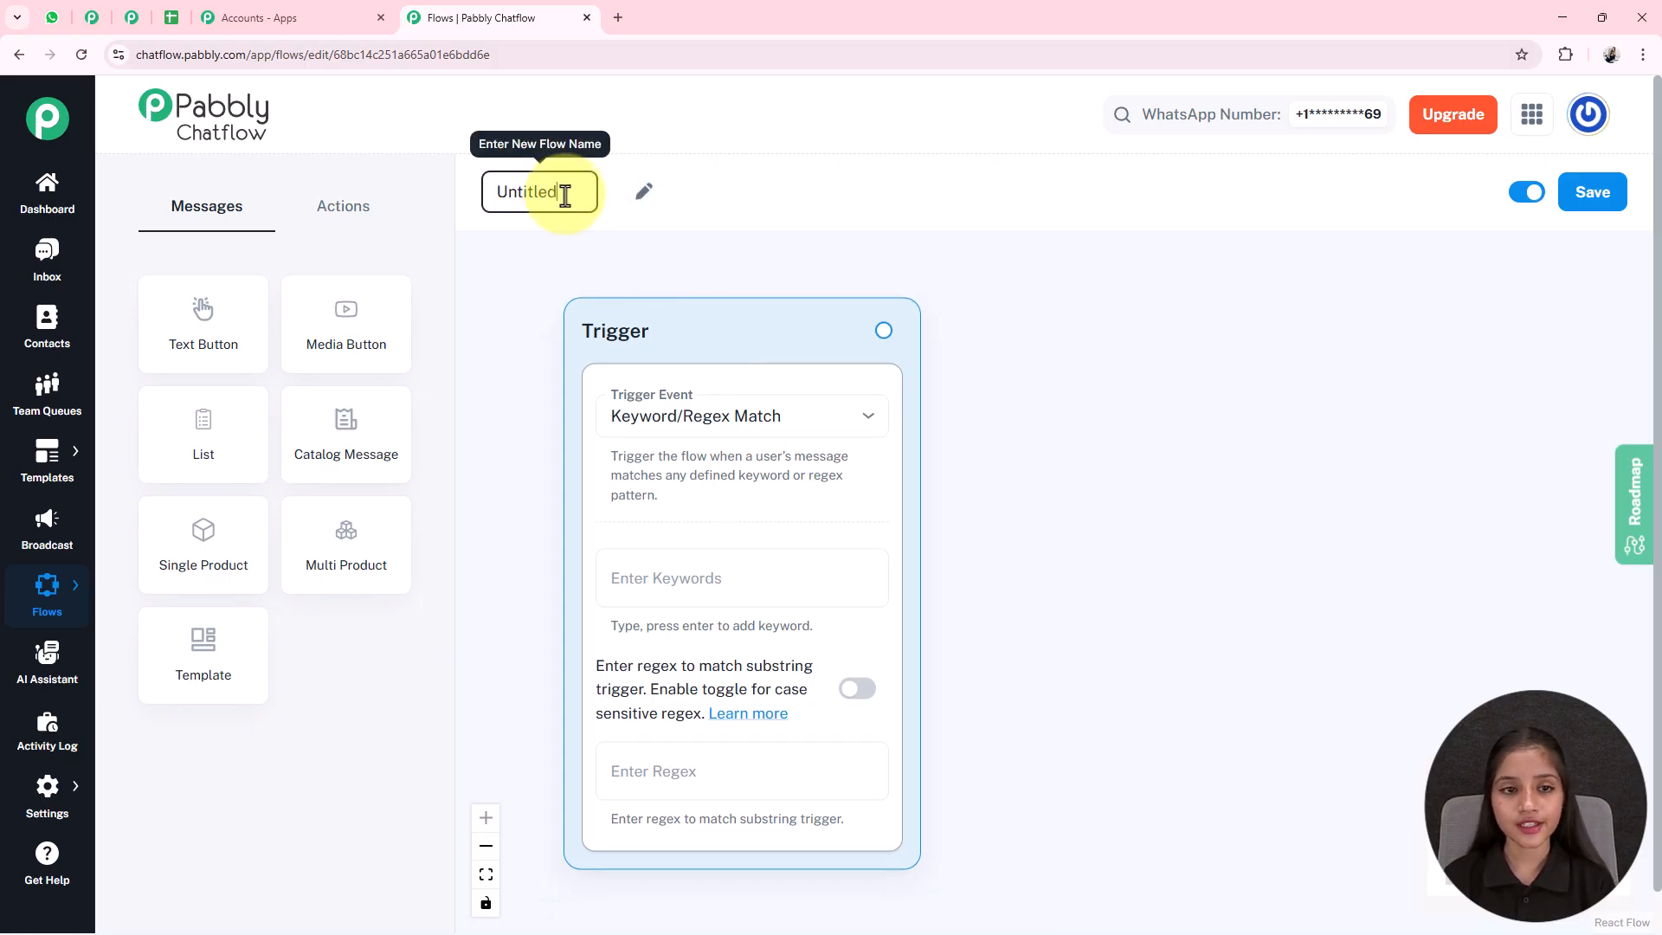
left_click_drag(564, 194, 450, 183)
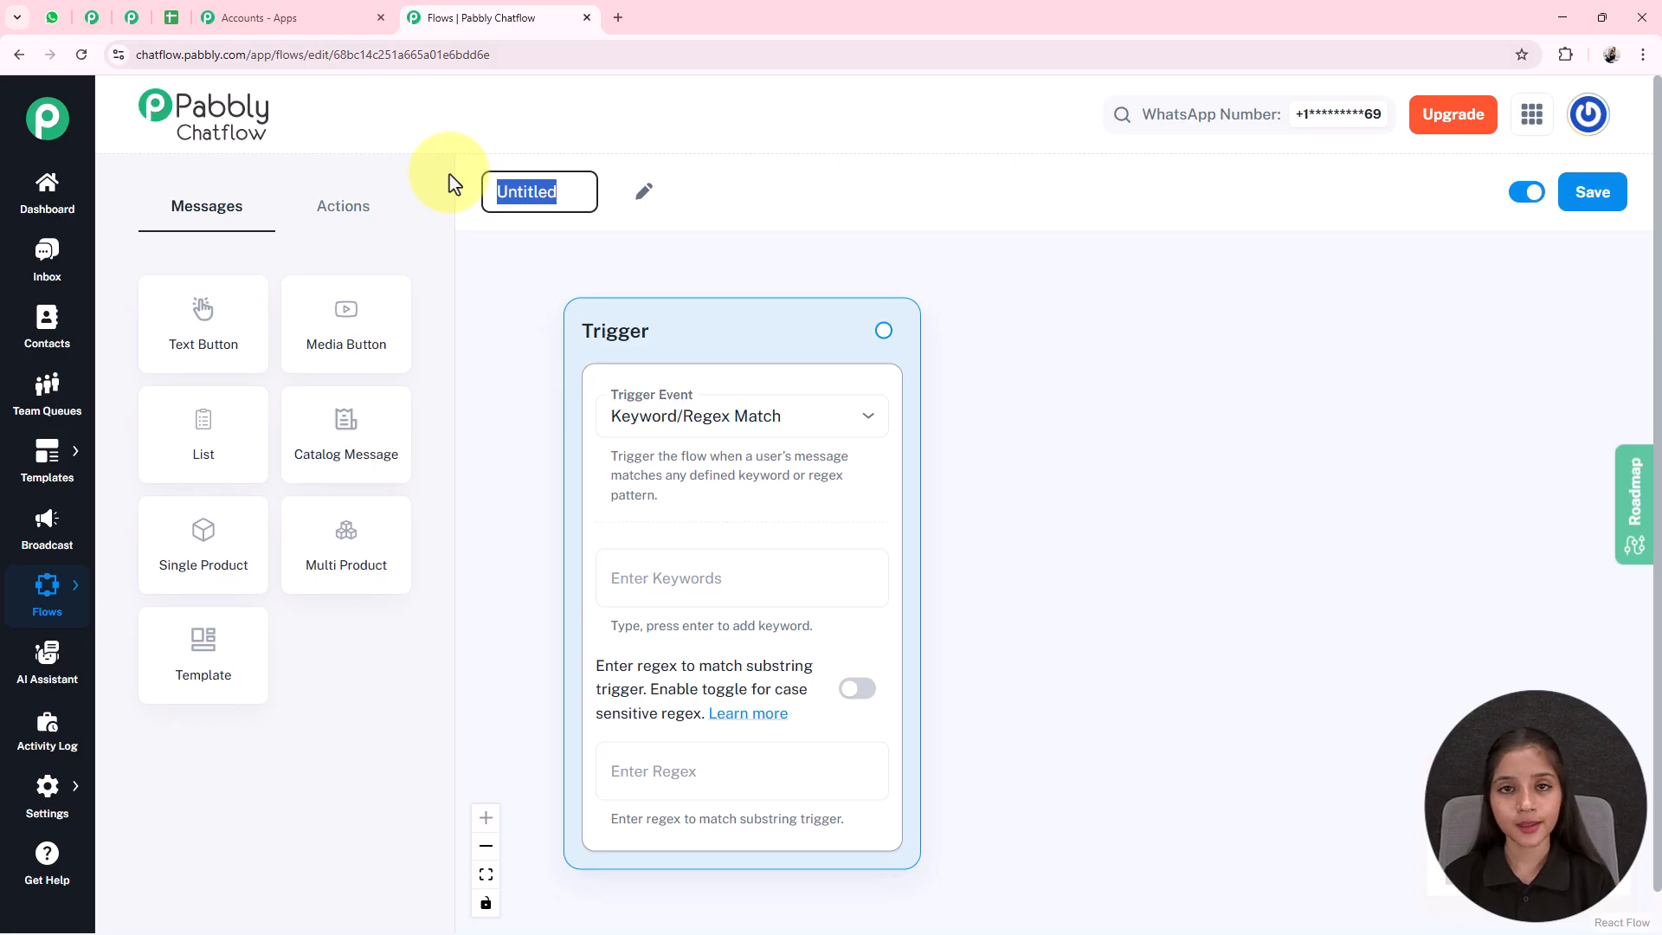
type("Automate Employee Leave Requests and Approvals via WhatsApp")
left_click(1153, 255)
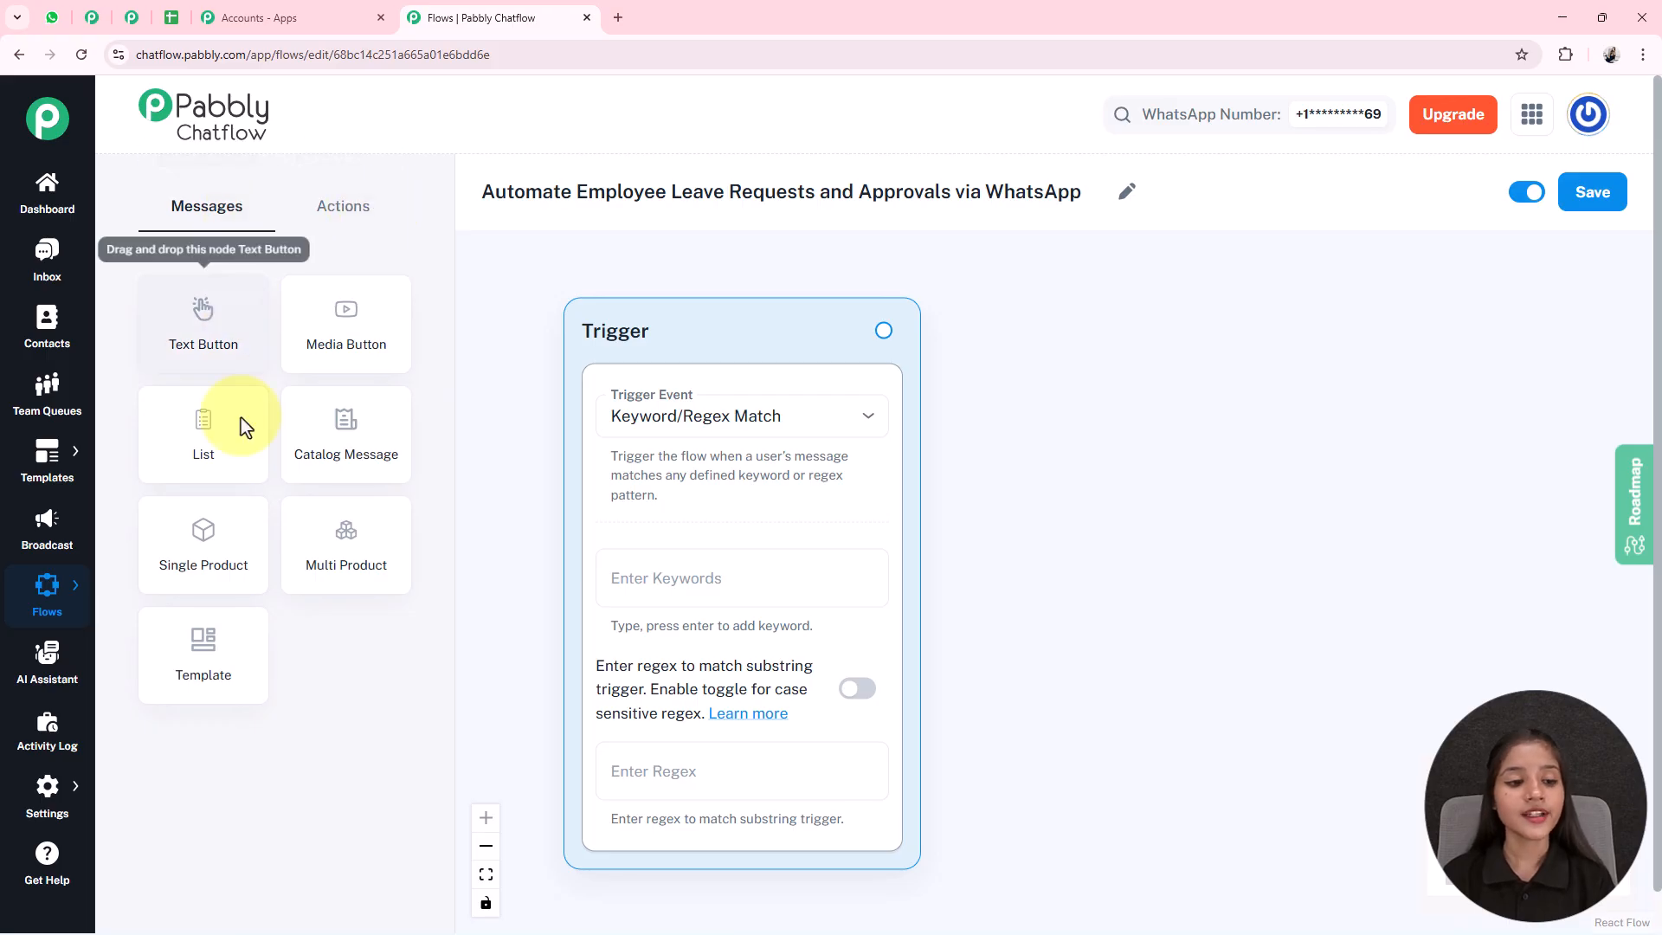
Look over the available action and message nodes, and save the flow with its status active
left_click(346, 206)
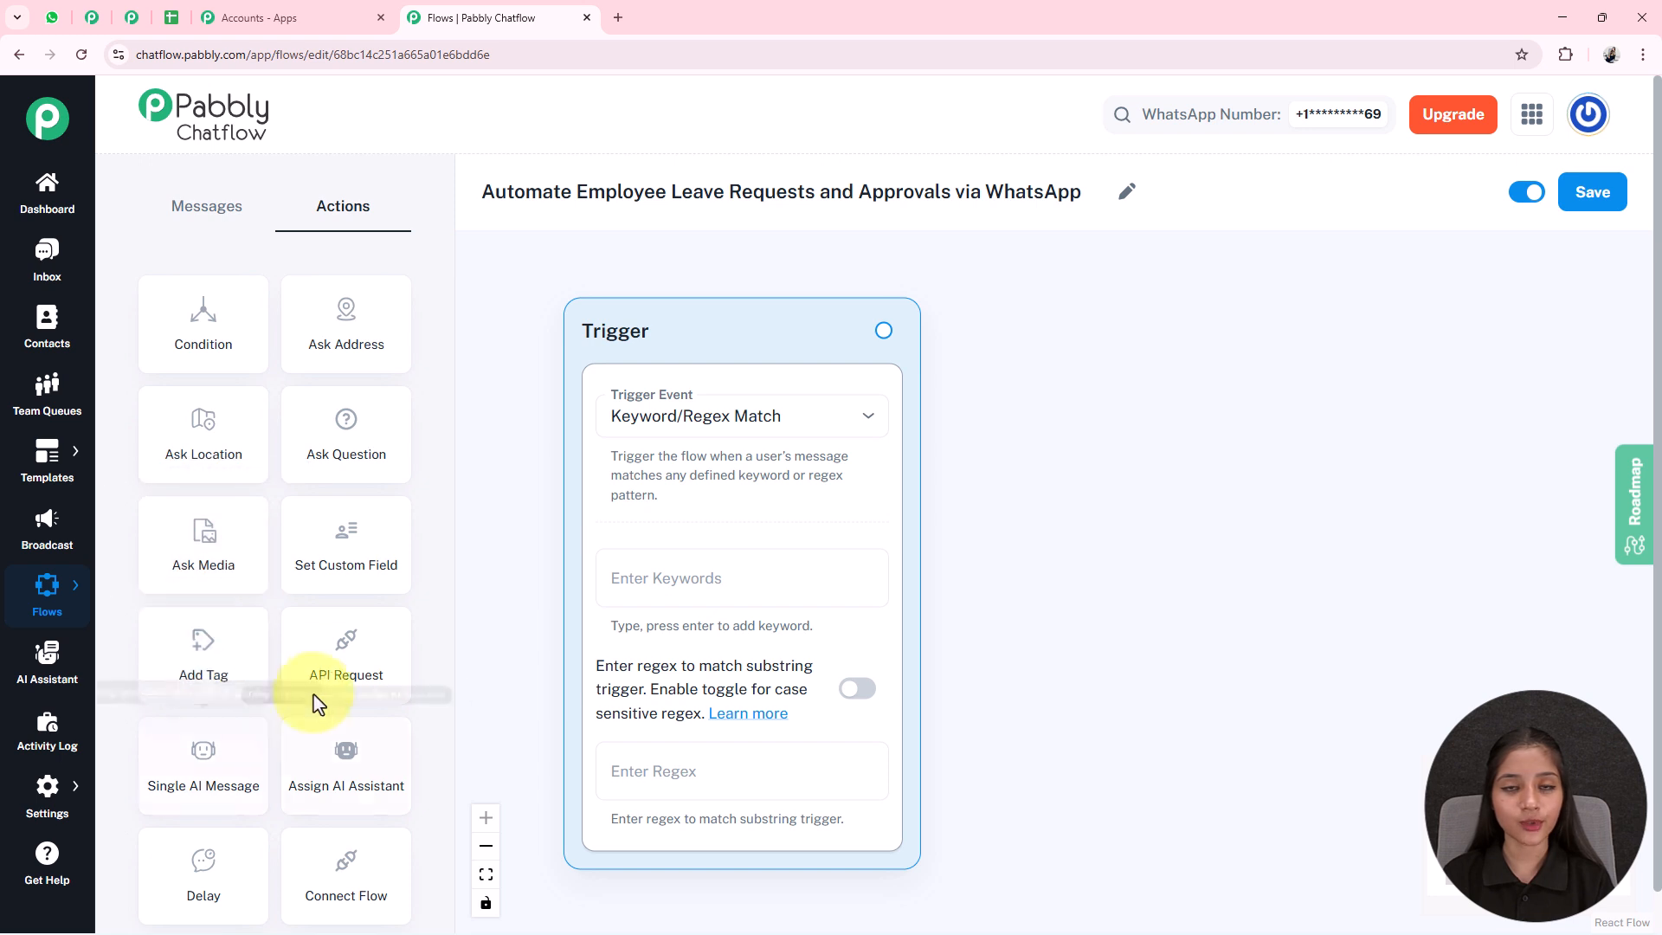
left_click(265, 216)
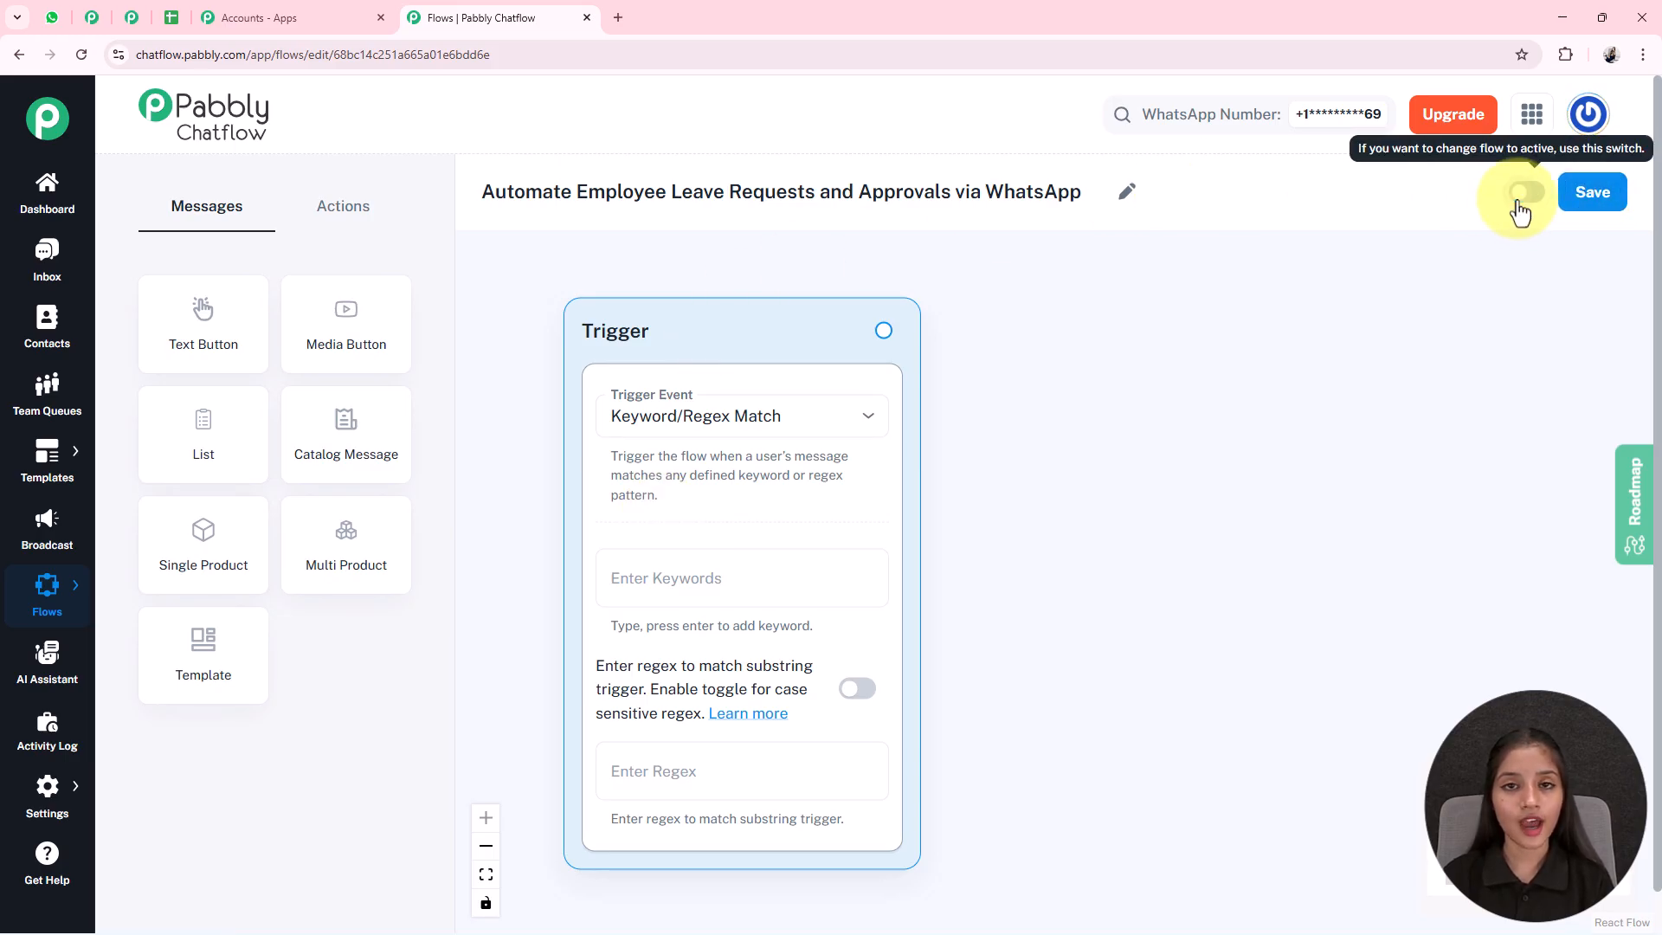
left_click(1586, 199)
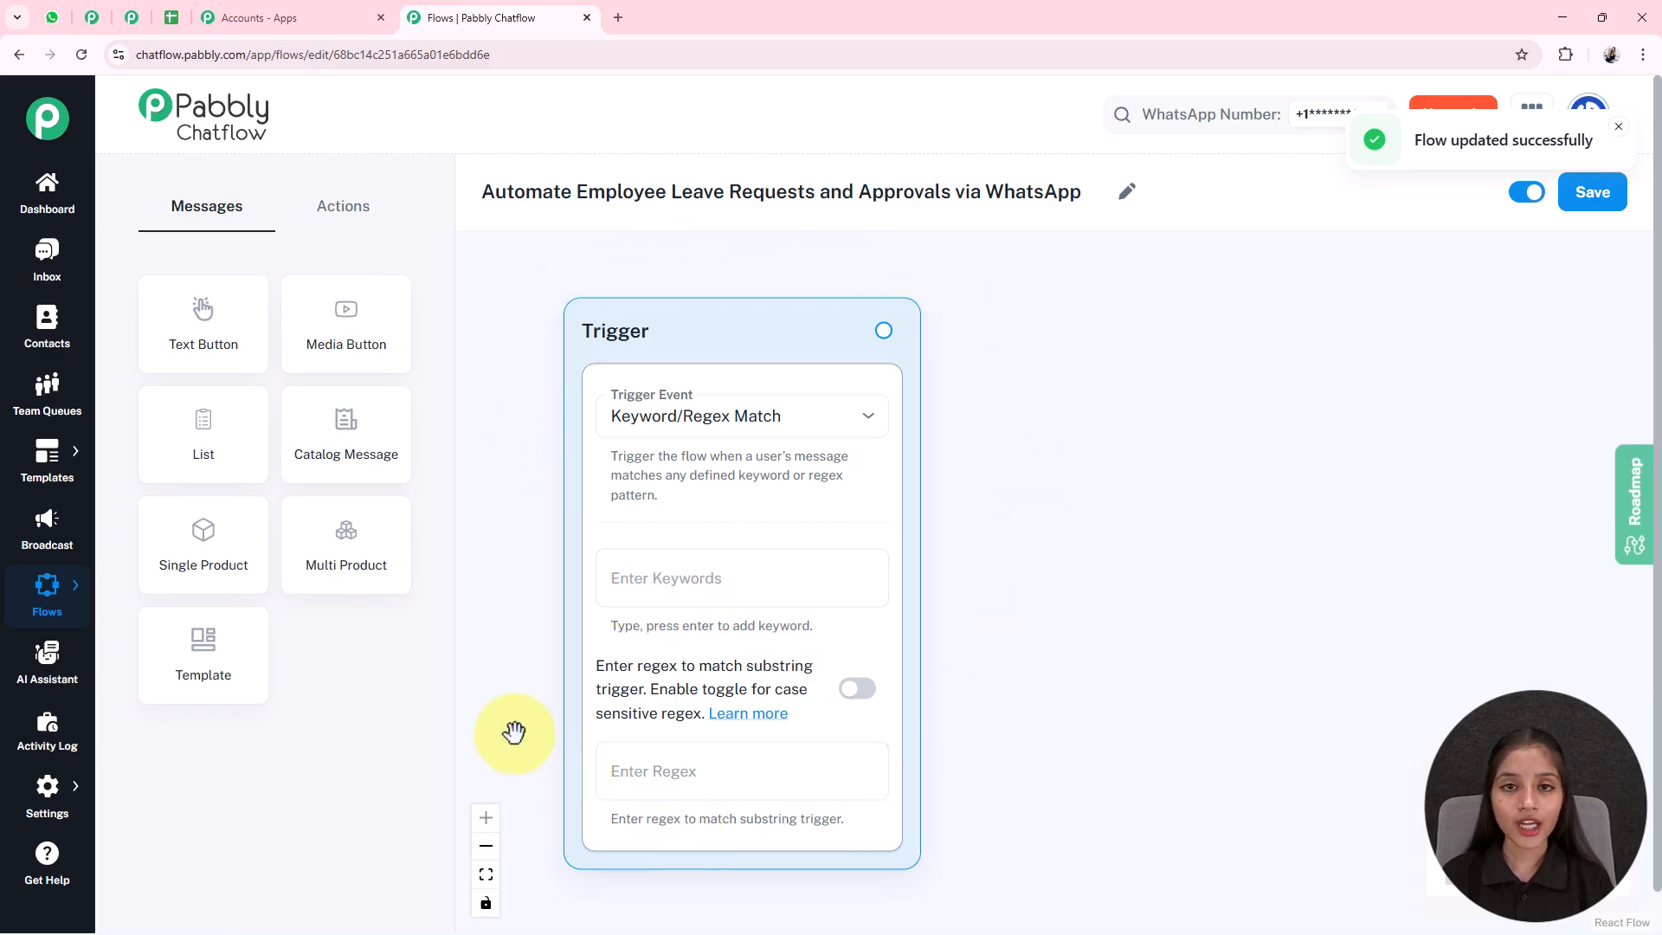
Set the trigger event to Keyword/Regex Match with the keywords Leave Request, Vacation Request and Request Leave
left_click(821, 435)
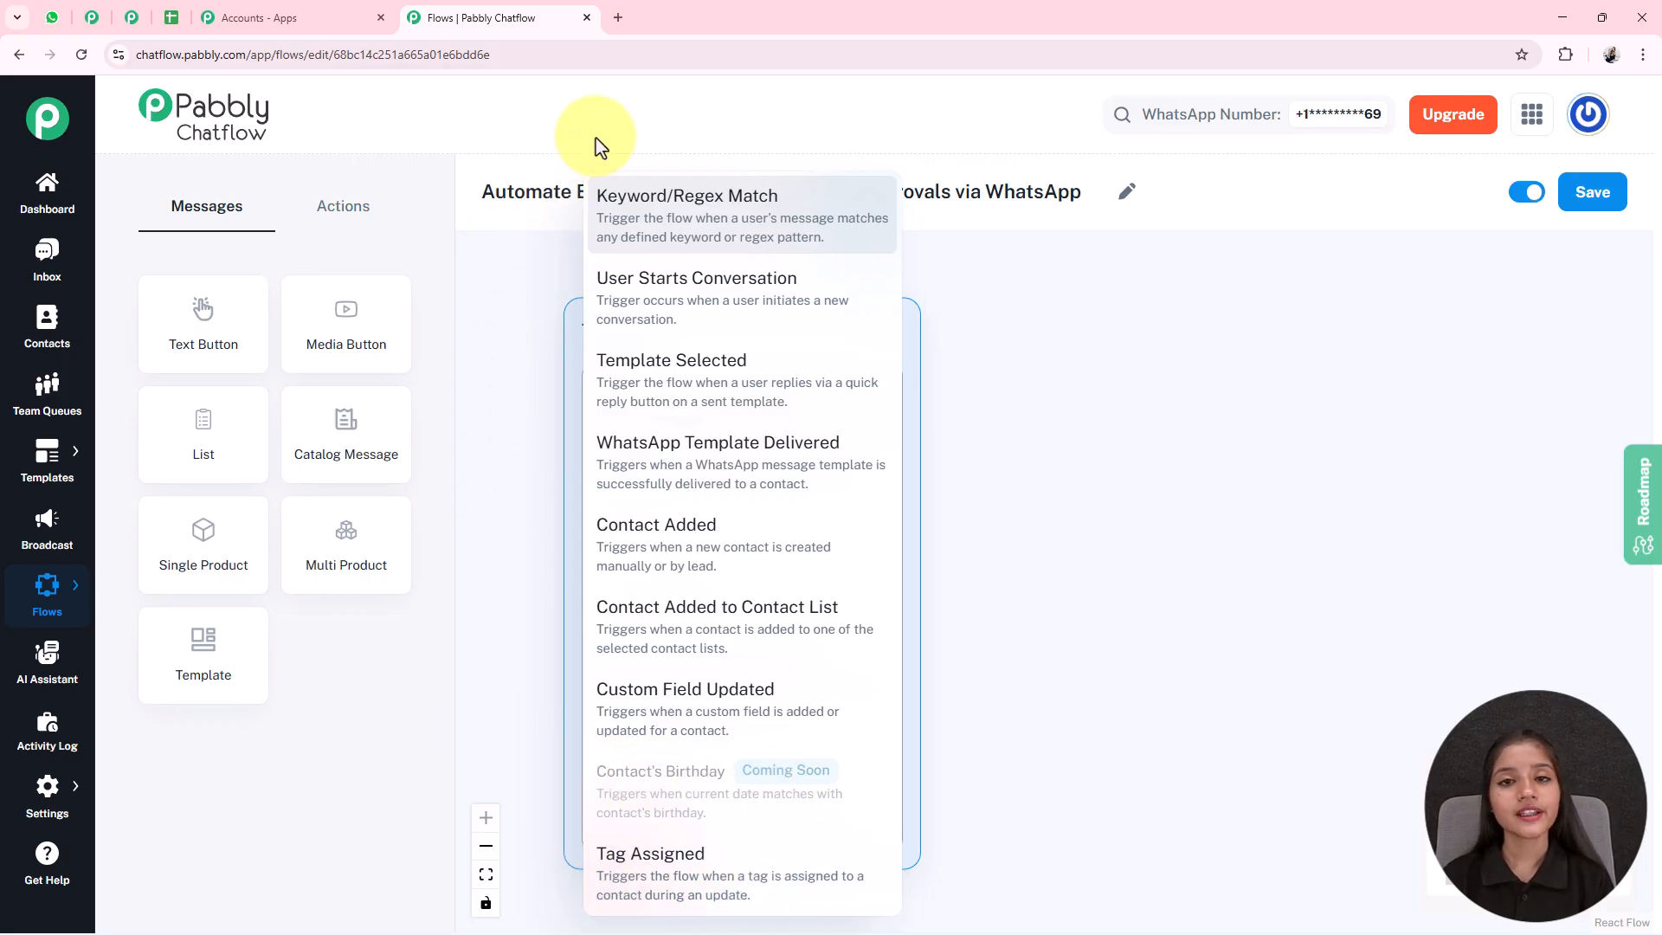
left_click(718, 201)
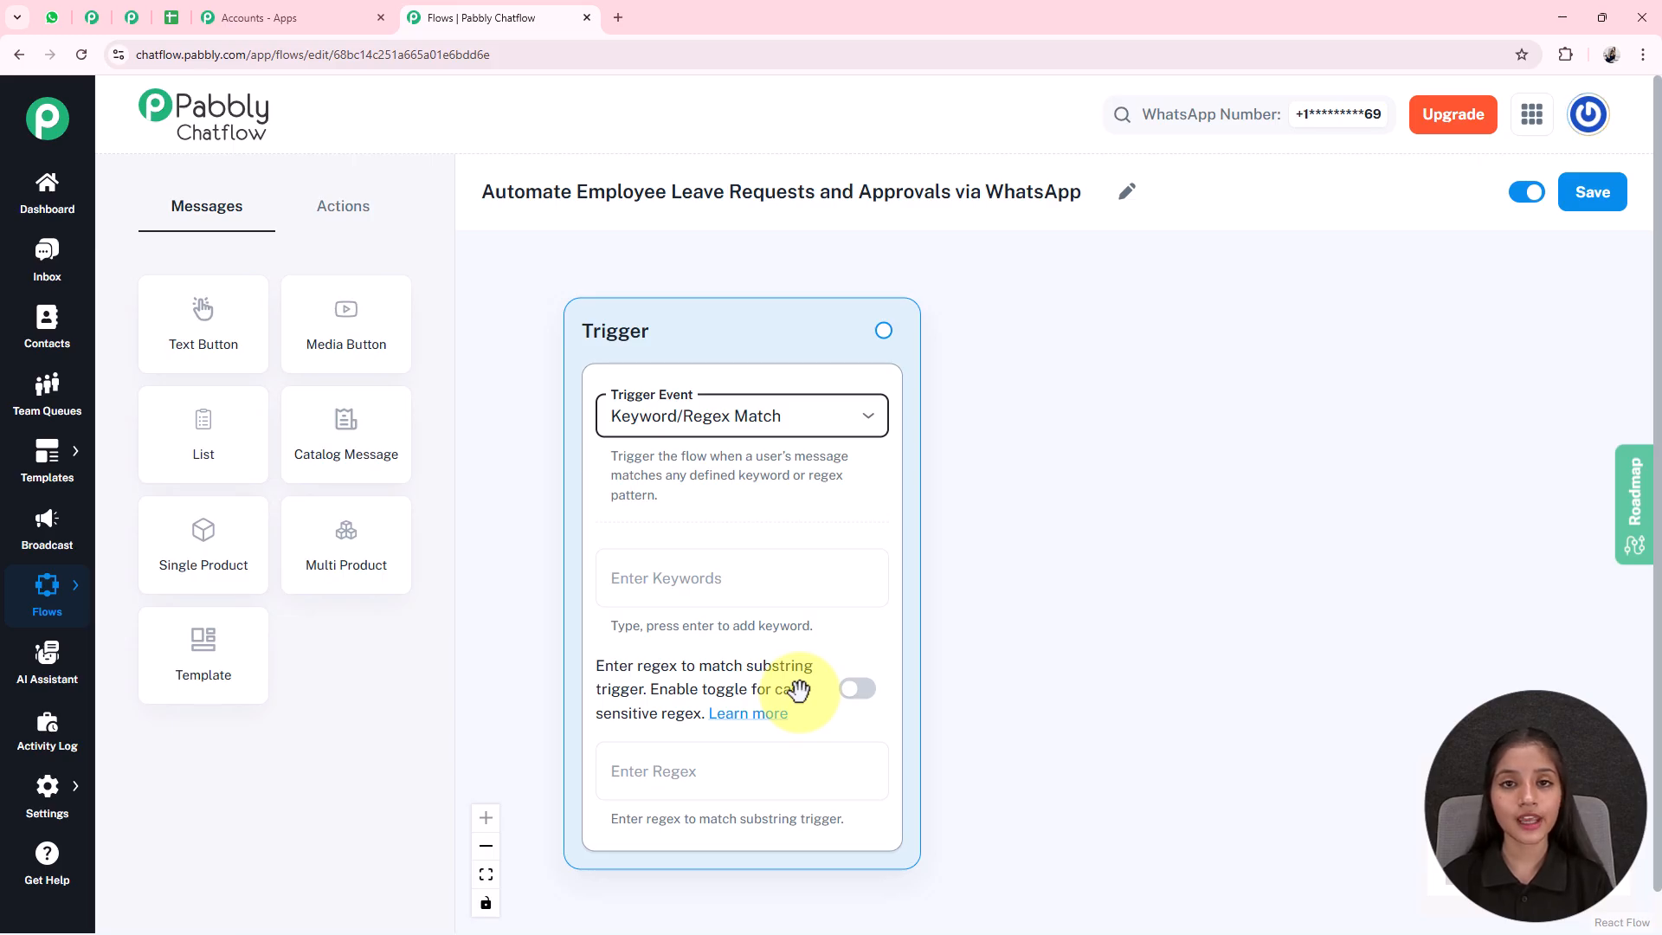
left_click(855, 690)
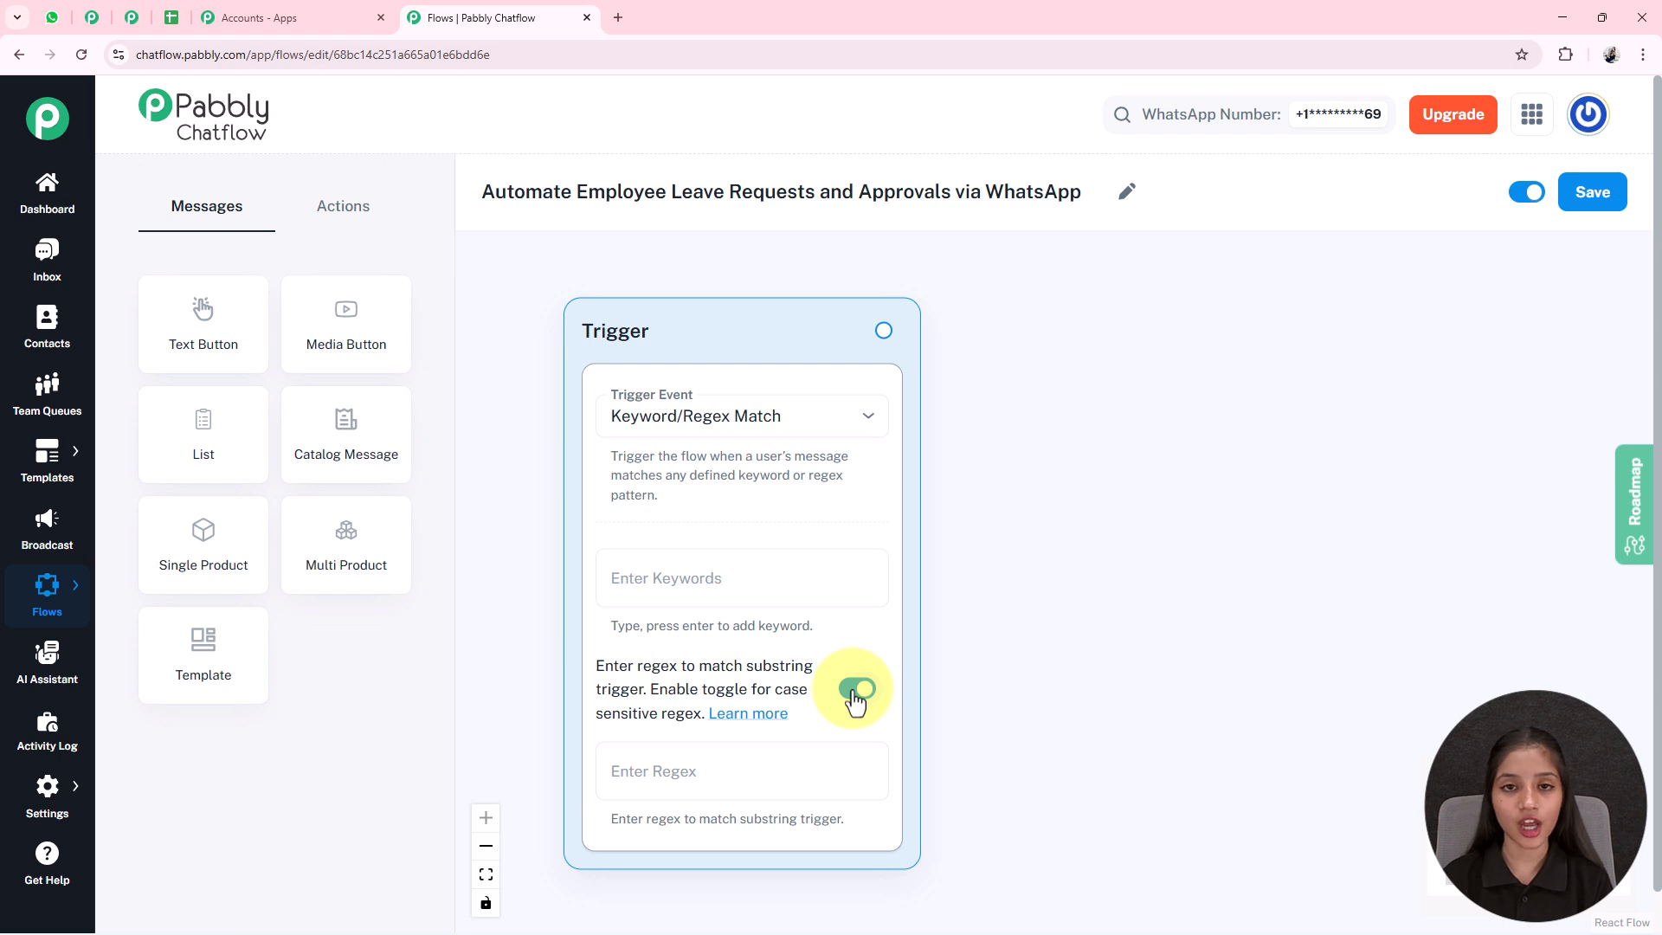
left_click(855, 691)
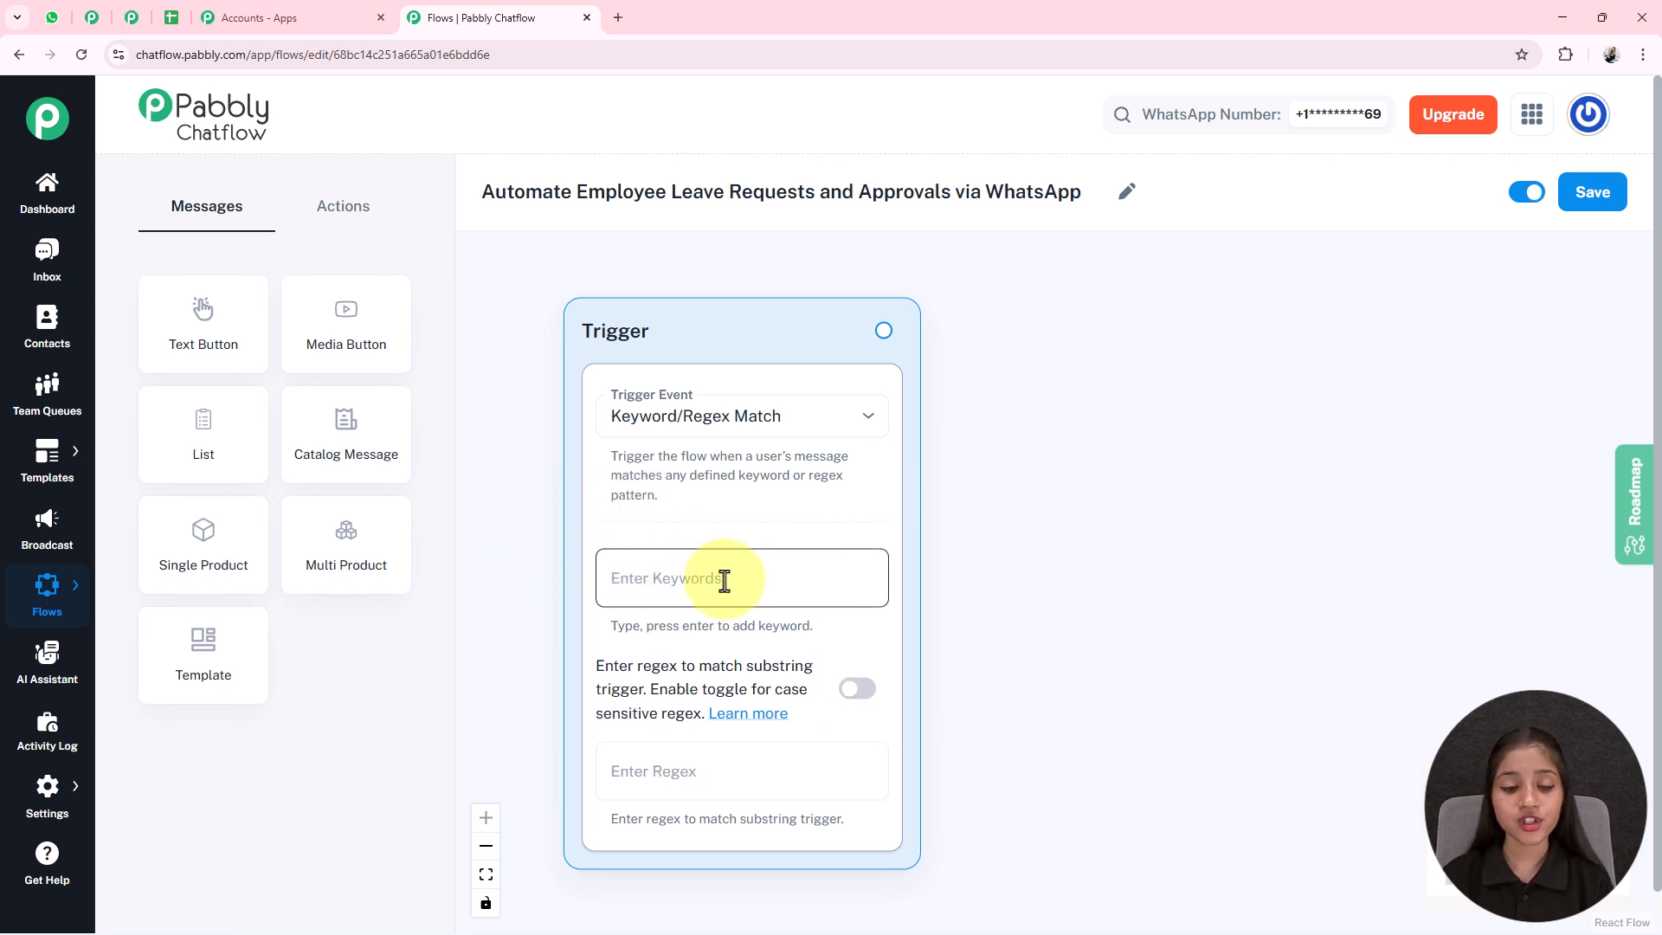
left_click(675, 553)
type("Leave Request")
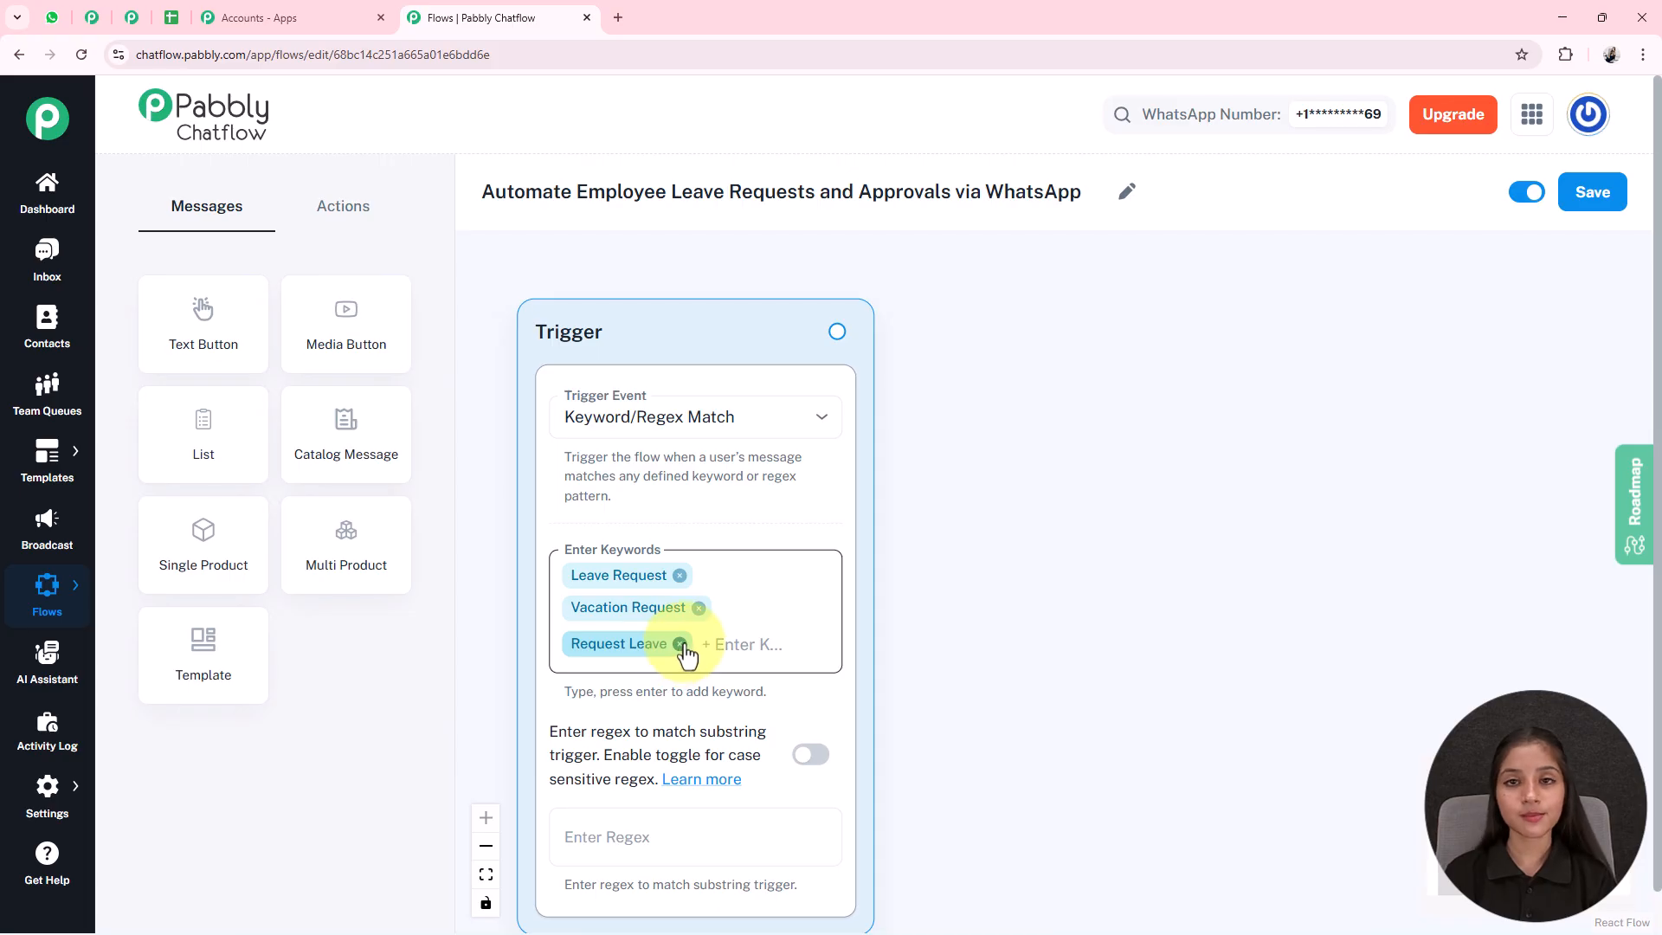
Add a Text Button node beside the Trigger with the message "📝 *What type of leave are you requesting?*"
scroll(822, 571, "down", 1)
left_click_drag(1017, 672, 1008, 631)
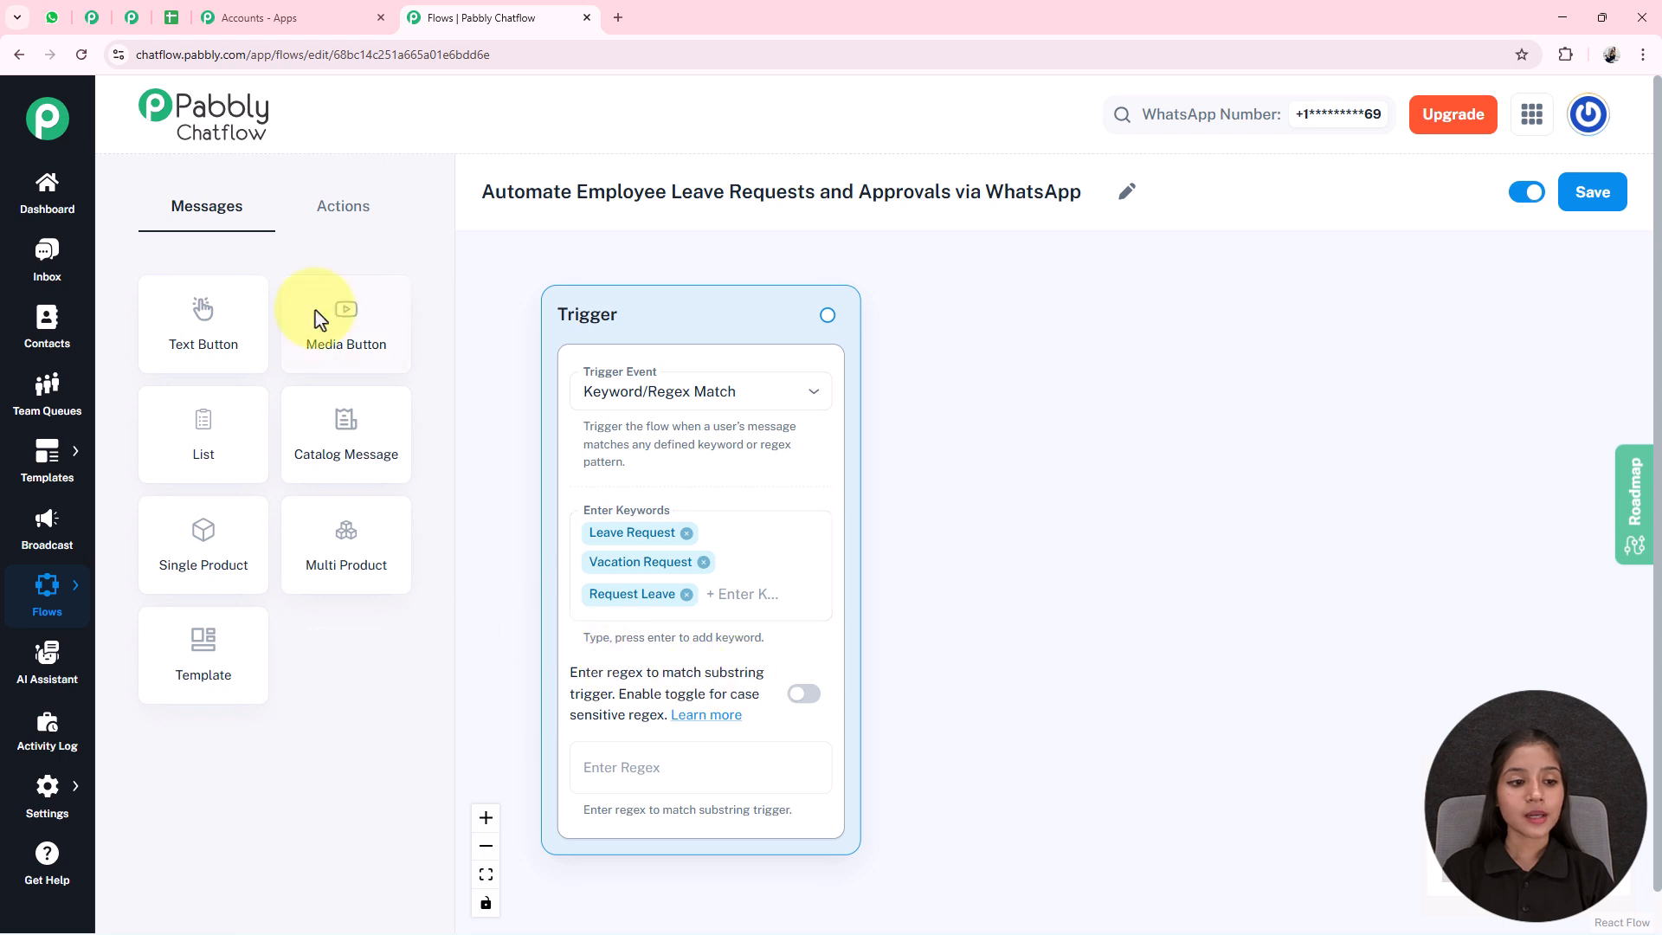
left_click(215, 334)
left_click_drag(827, 557, 1000, 370)
left_click_drag(1330, 489, 1176, 495)
scroll(1009, 472, "up", 1)
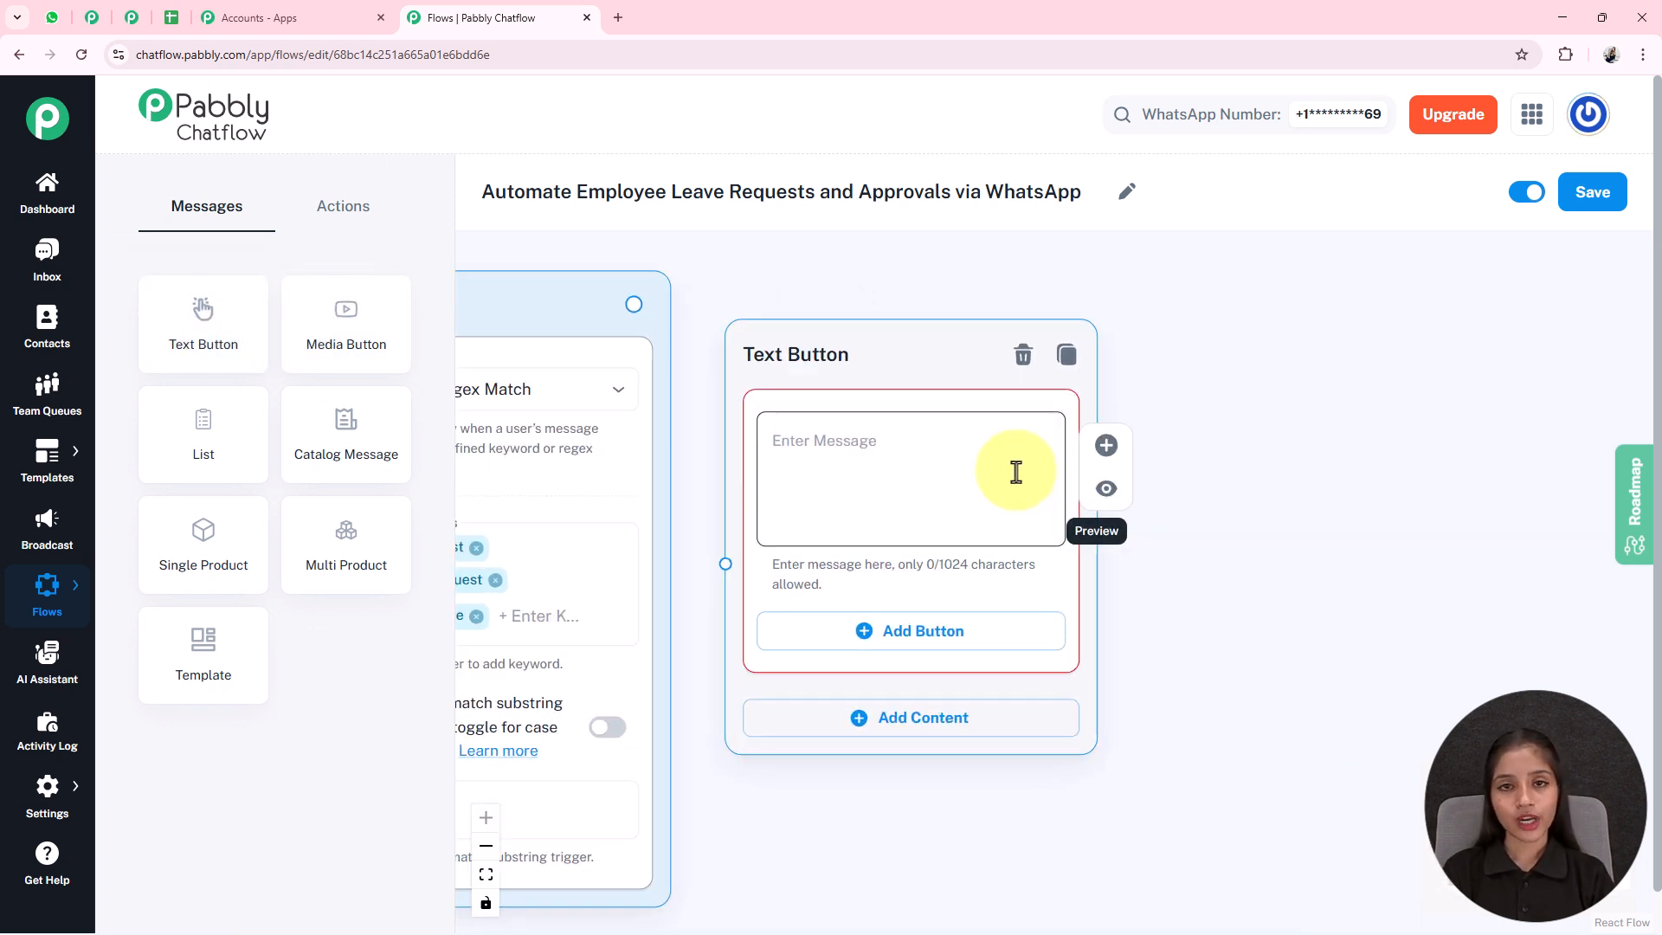
left_click(892, 462)
type("📝 *What type of leave are you requesting?*")
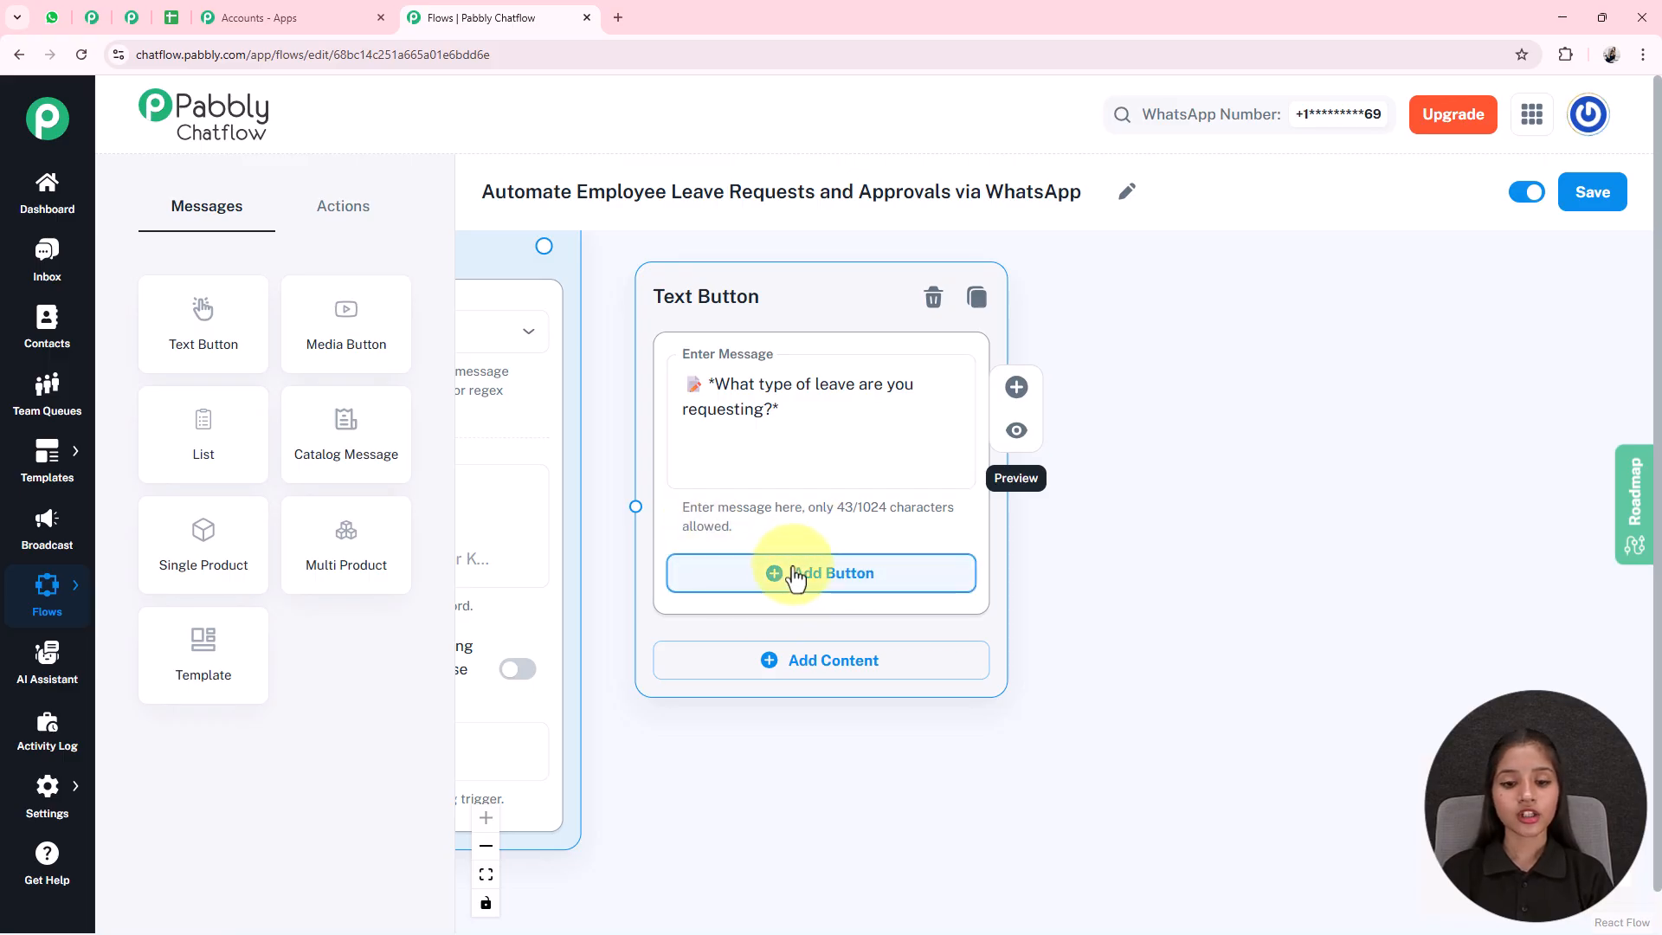
Add three buttons to the leave type message labelled Sick Leave, Vacation Leave and Personal Leave, each followed by a matching emoji
left_click(863, 588)
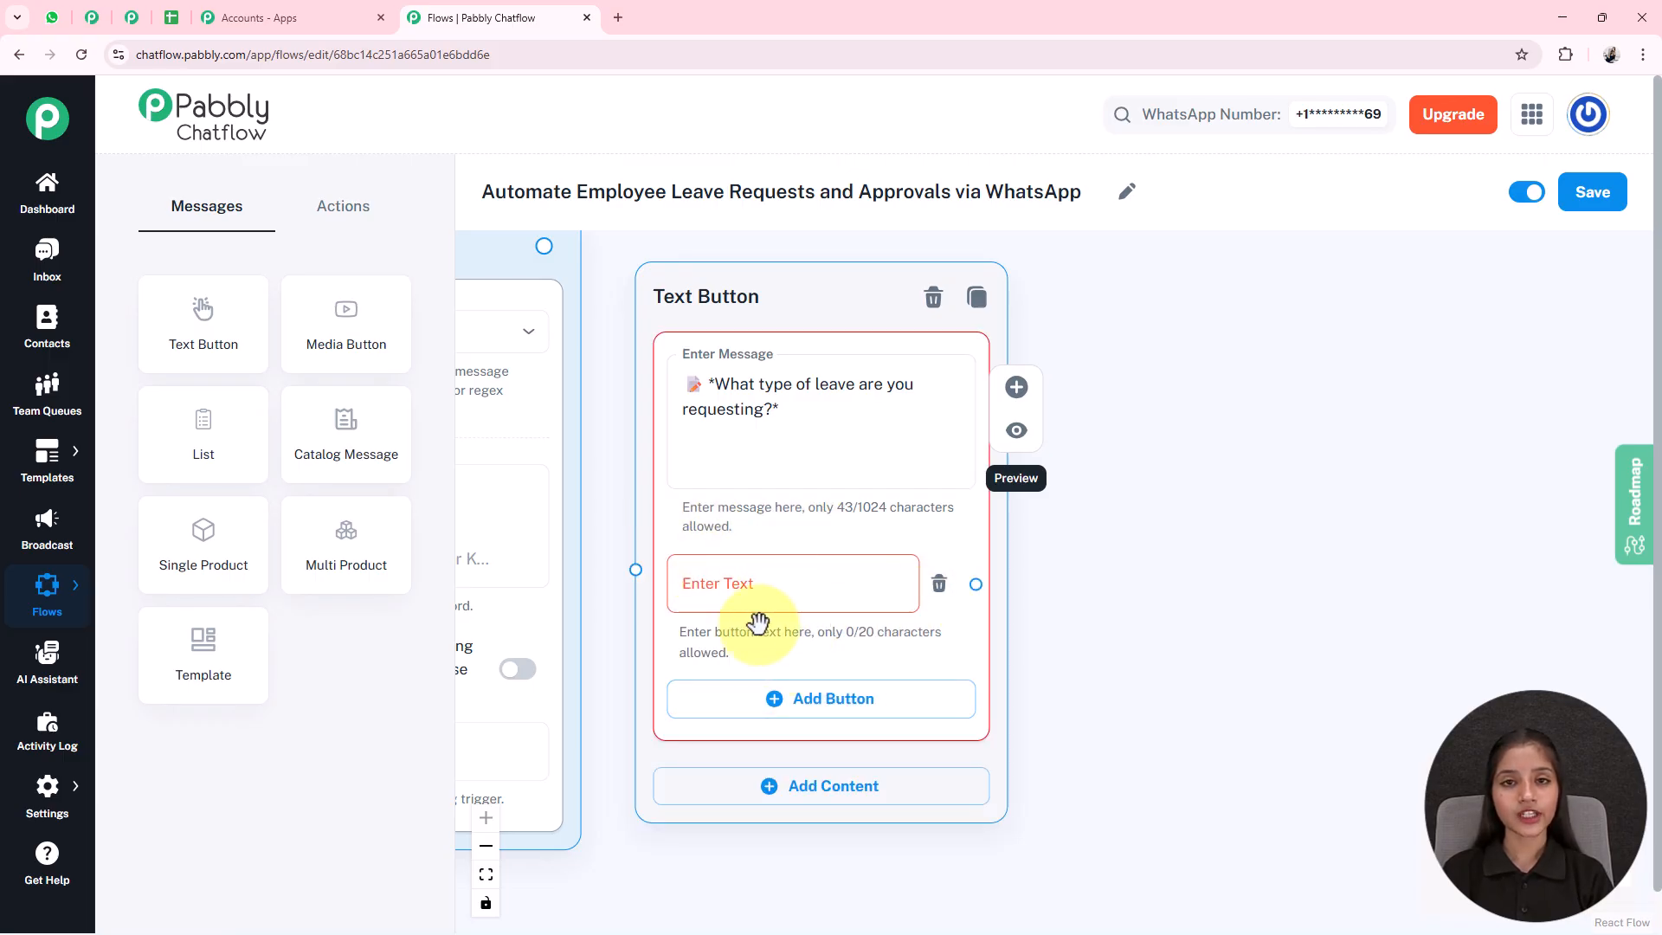
left_click(708, 588)
type("Sick Leave 🤒")
left_click(771, 697)
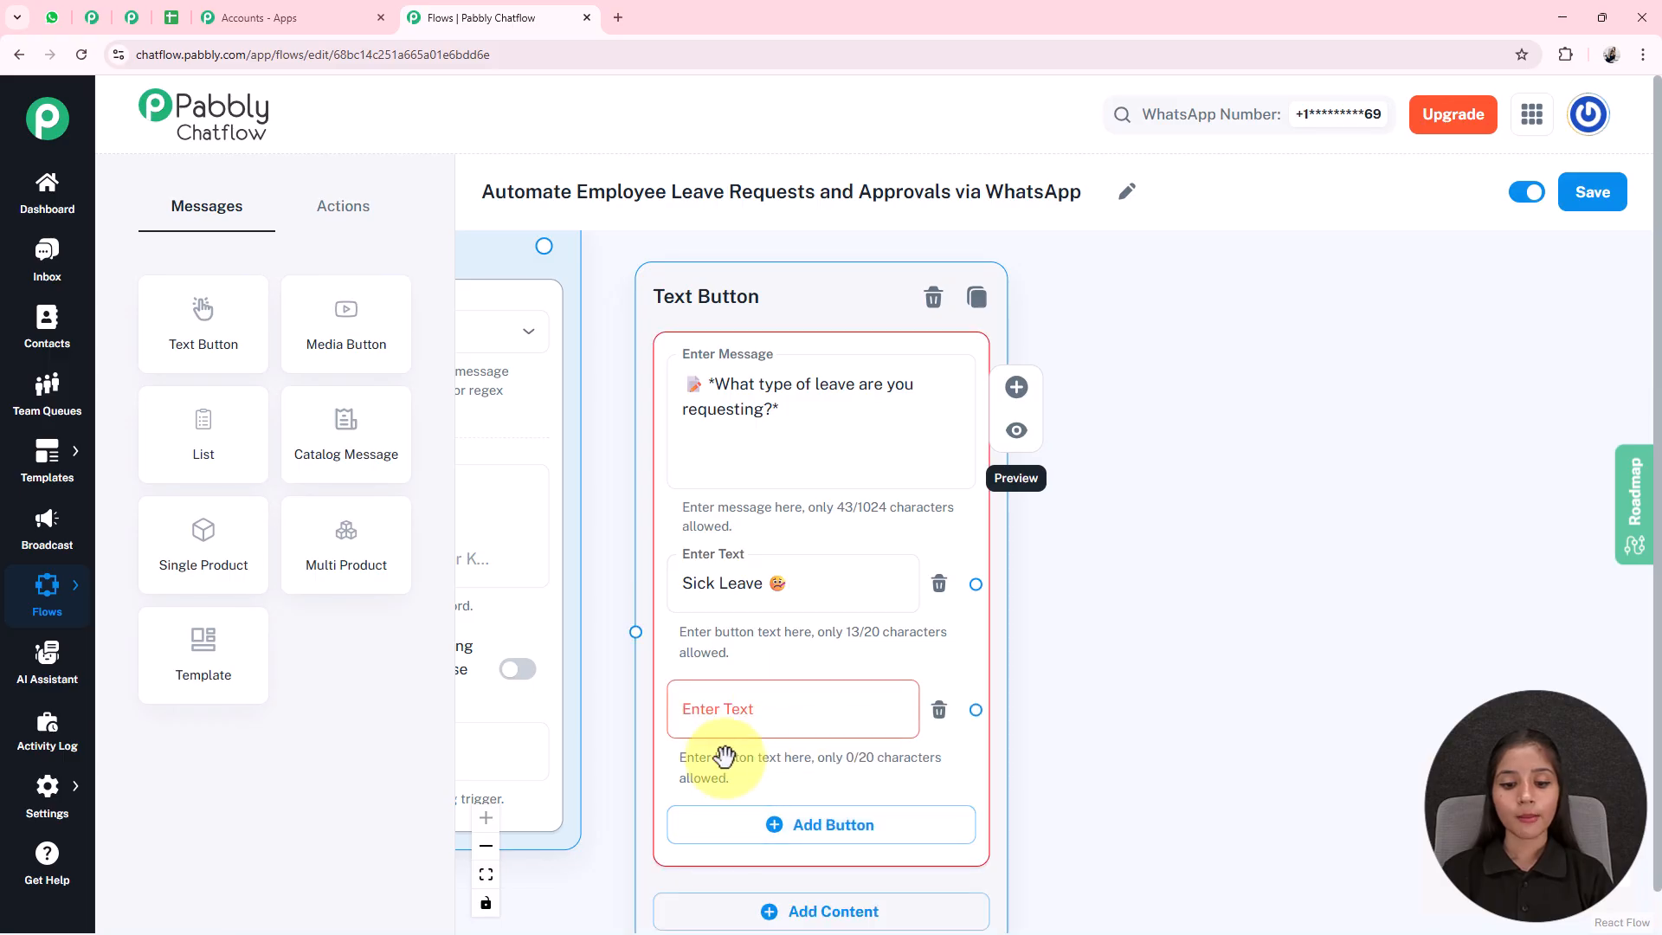
left_click(769, 827)
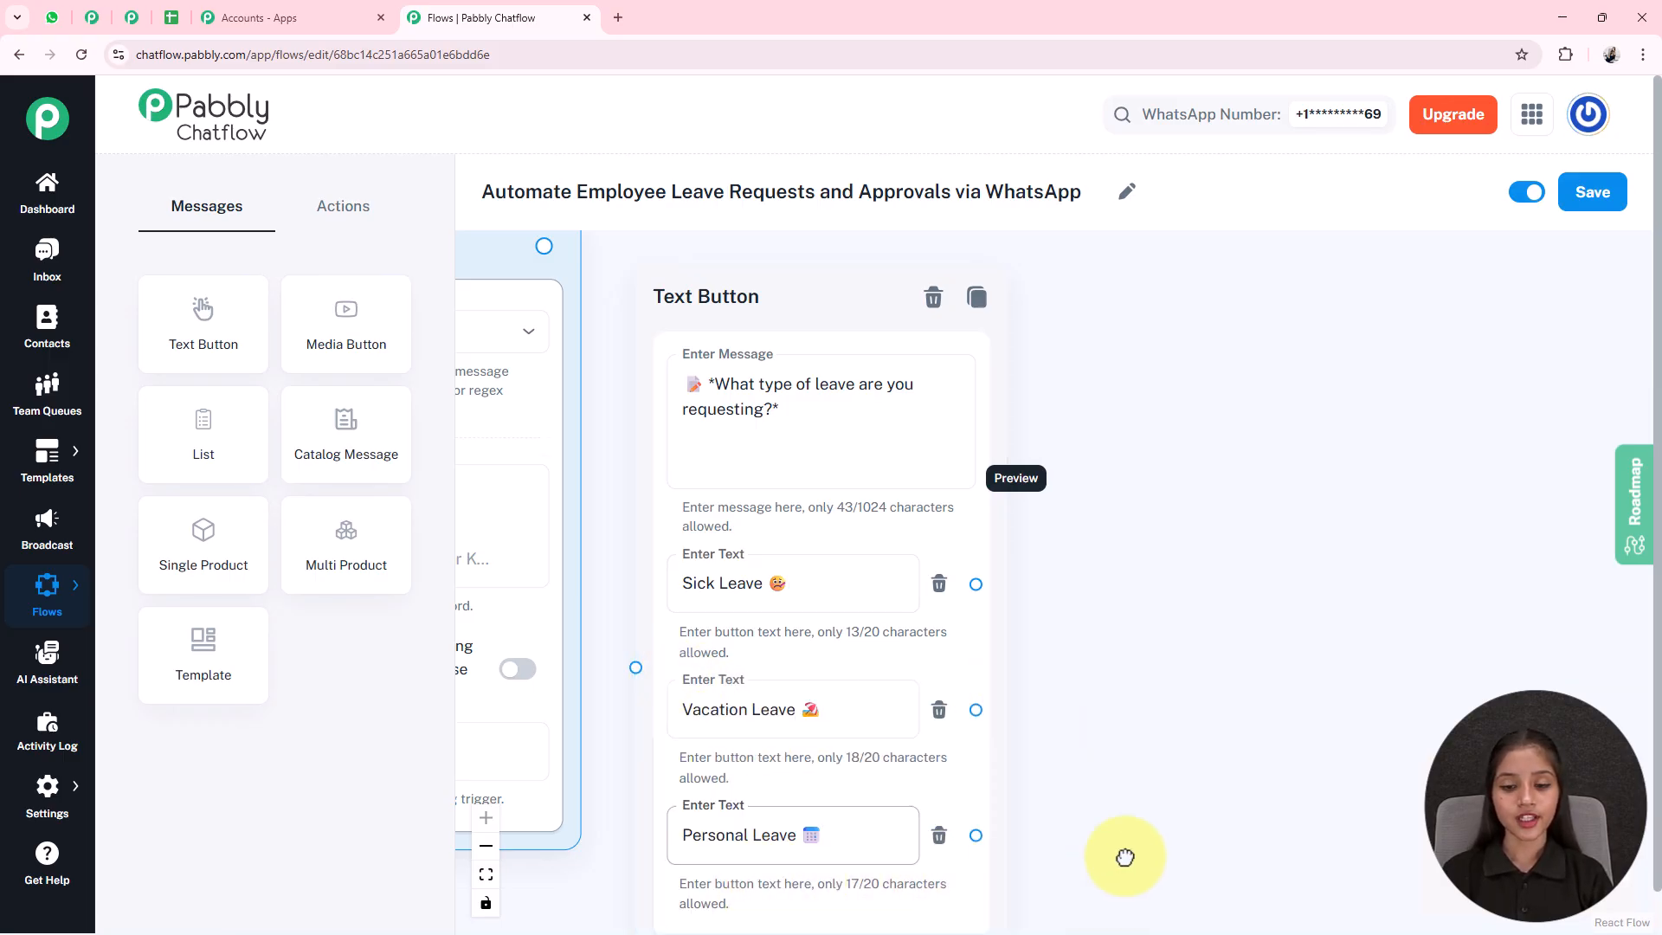
Connect the Trigger to the leave type Text Button node and align that node level with the Trigger
left_click_drag(1098, 879, 1224, 730)
scroll(972, 542, "down", 3)
left_click_drag(747, 858, 697, 934)
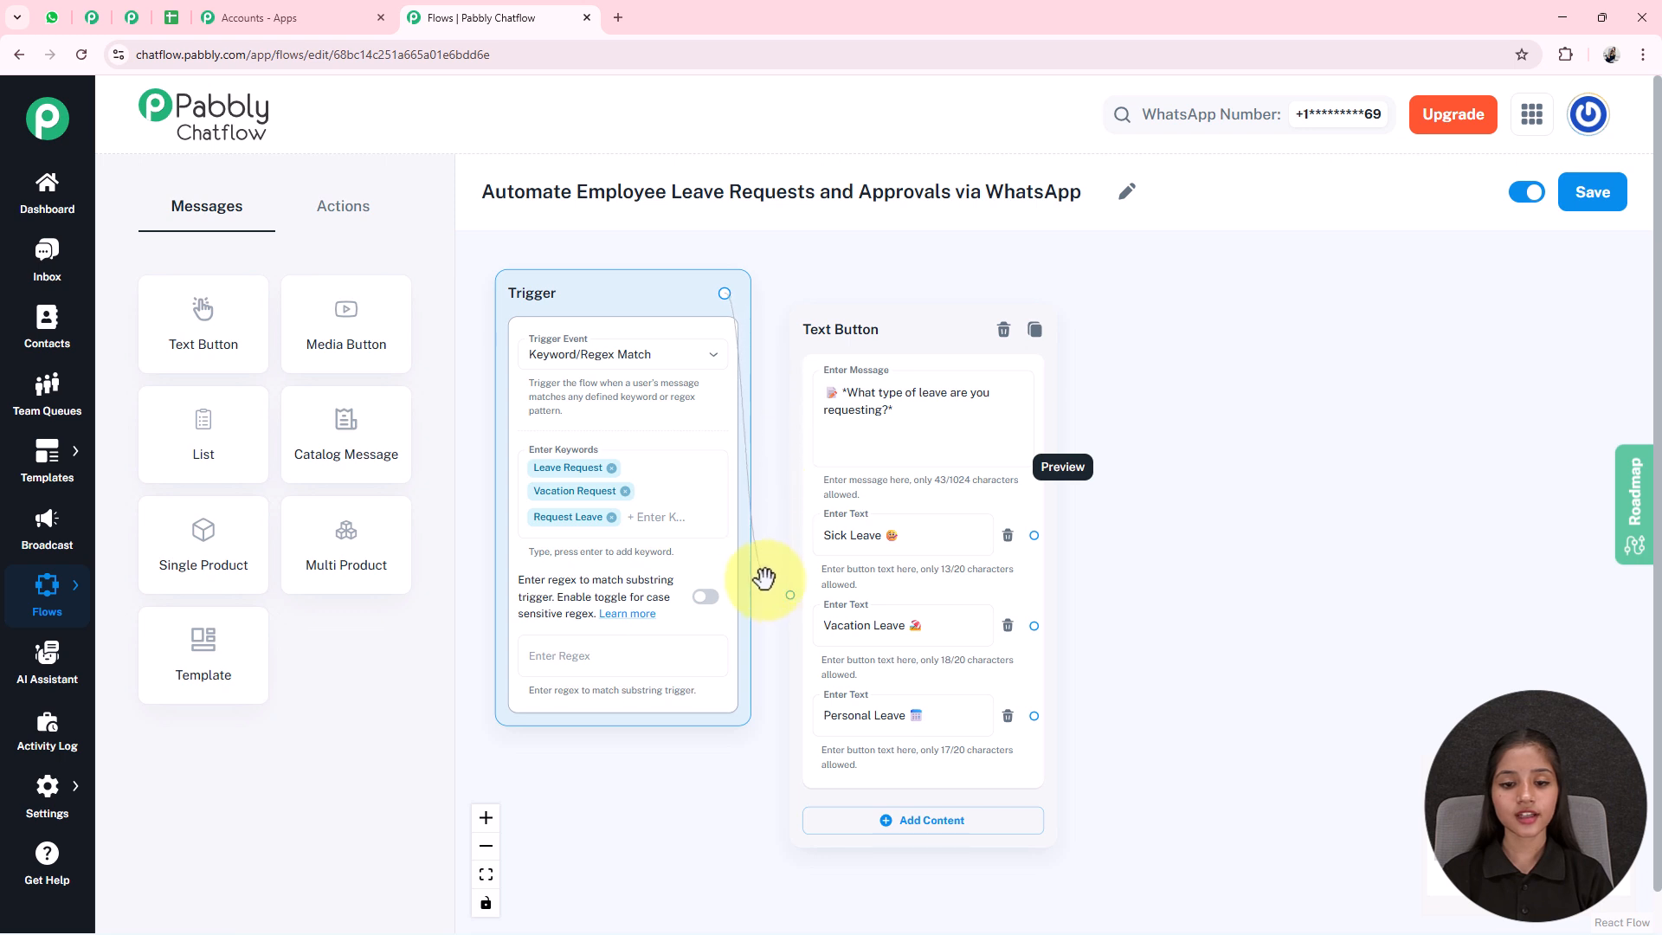
left_click_drag(781, 597, 789, 594)
left_click_drag(890, 572, 891, 543)
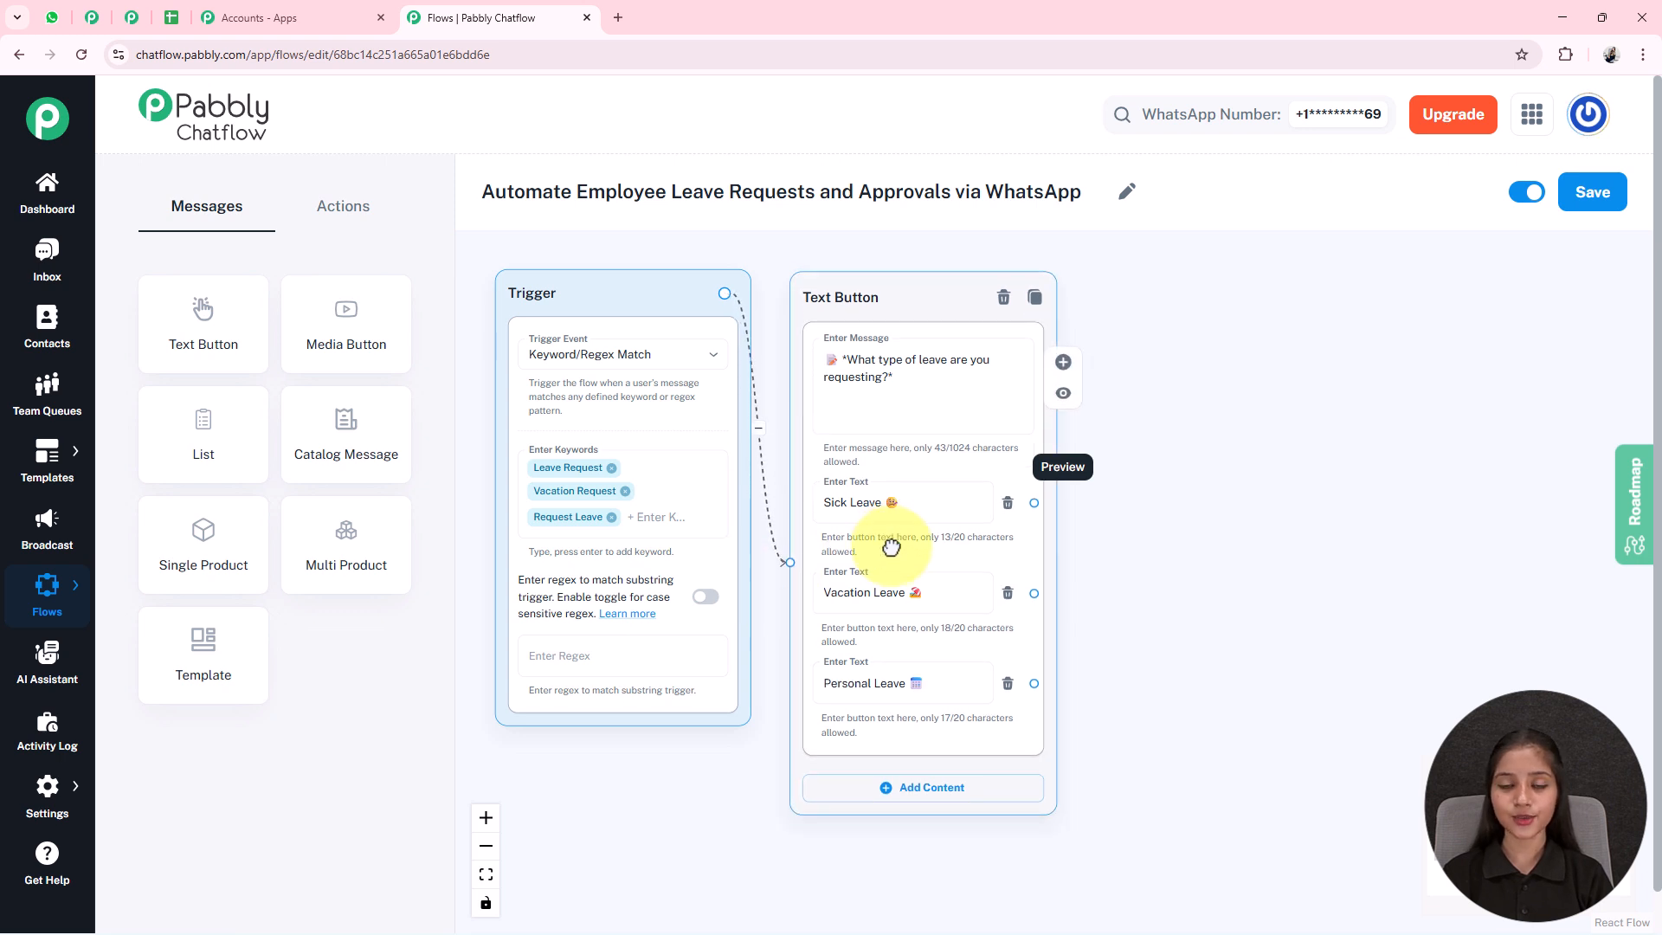
left_click_drag(1094, 607, 1133, 626)
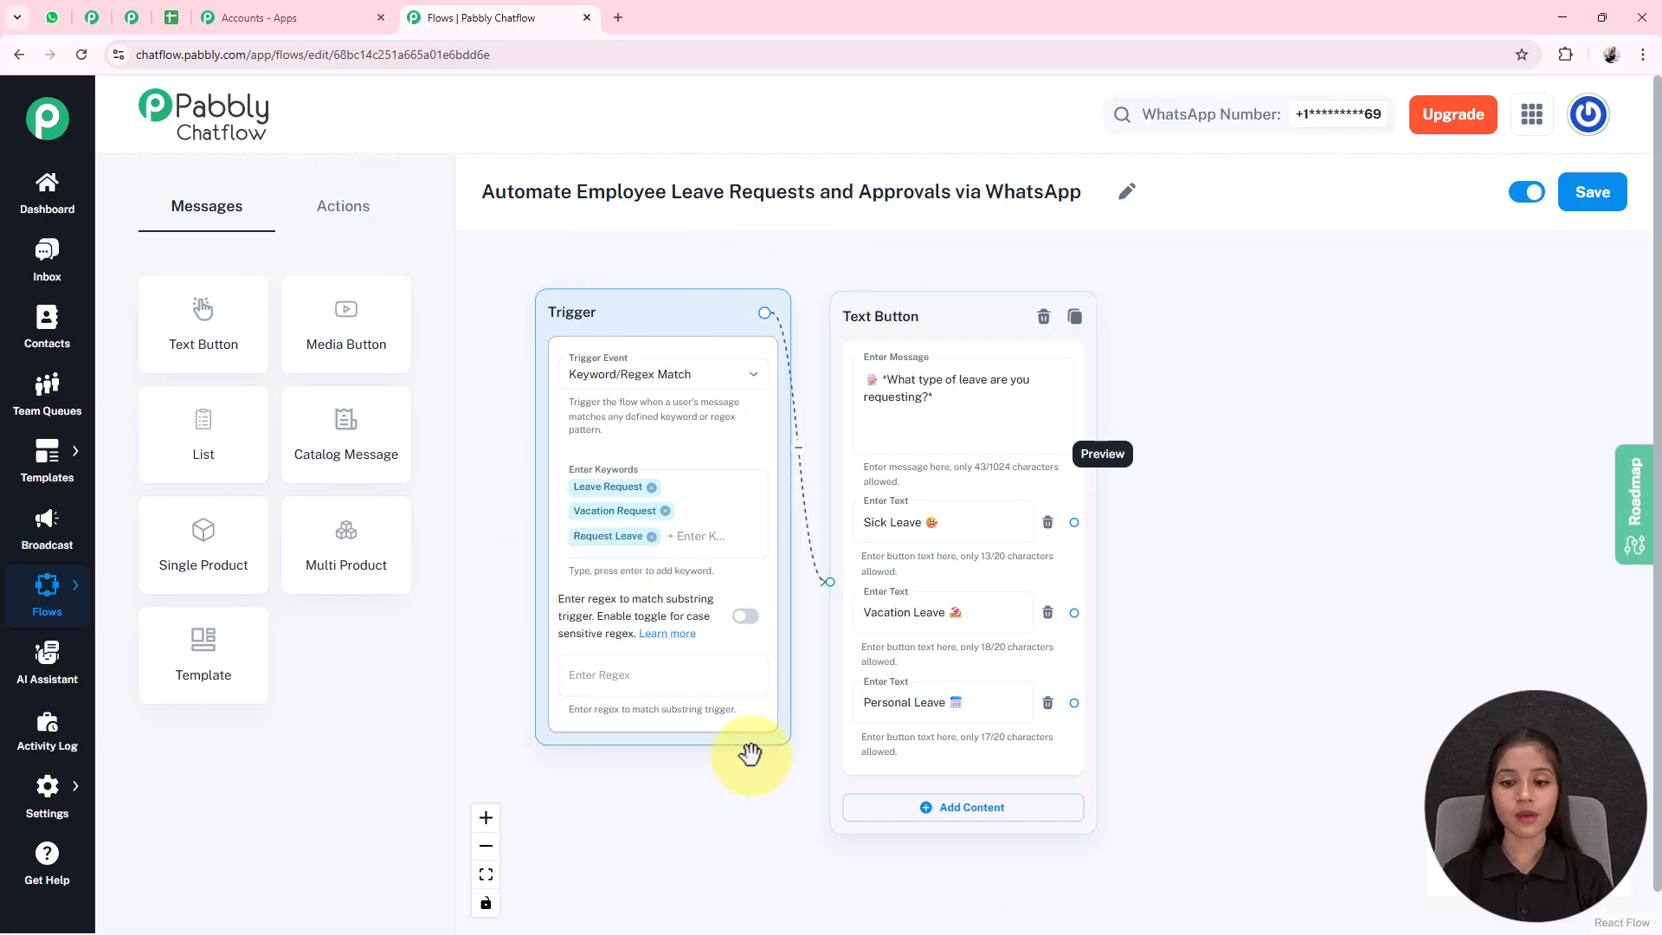
Add an Ask Question node beside the leave type node with the message "📄 *May we have your full name, please?*"
left_click_drag(813, 494, 778, 488)
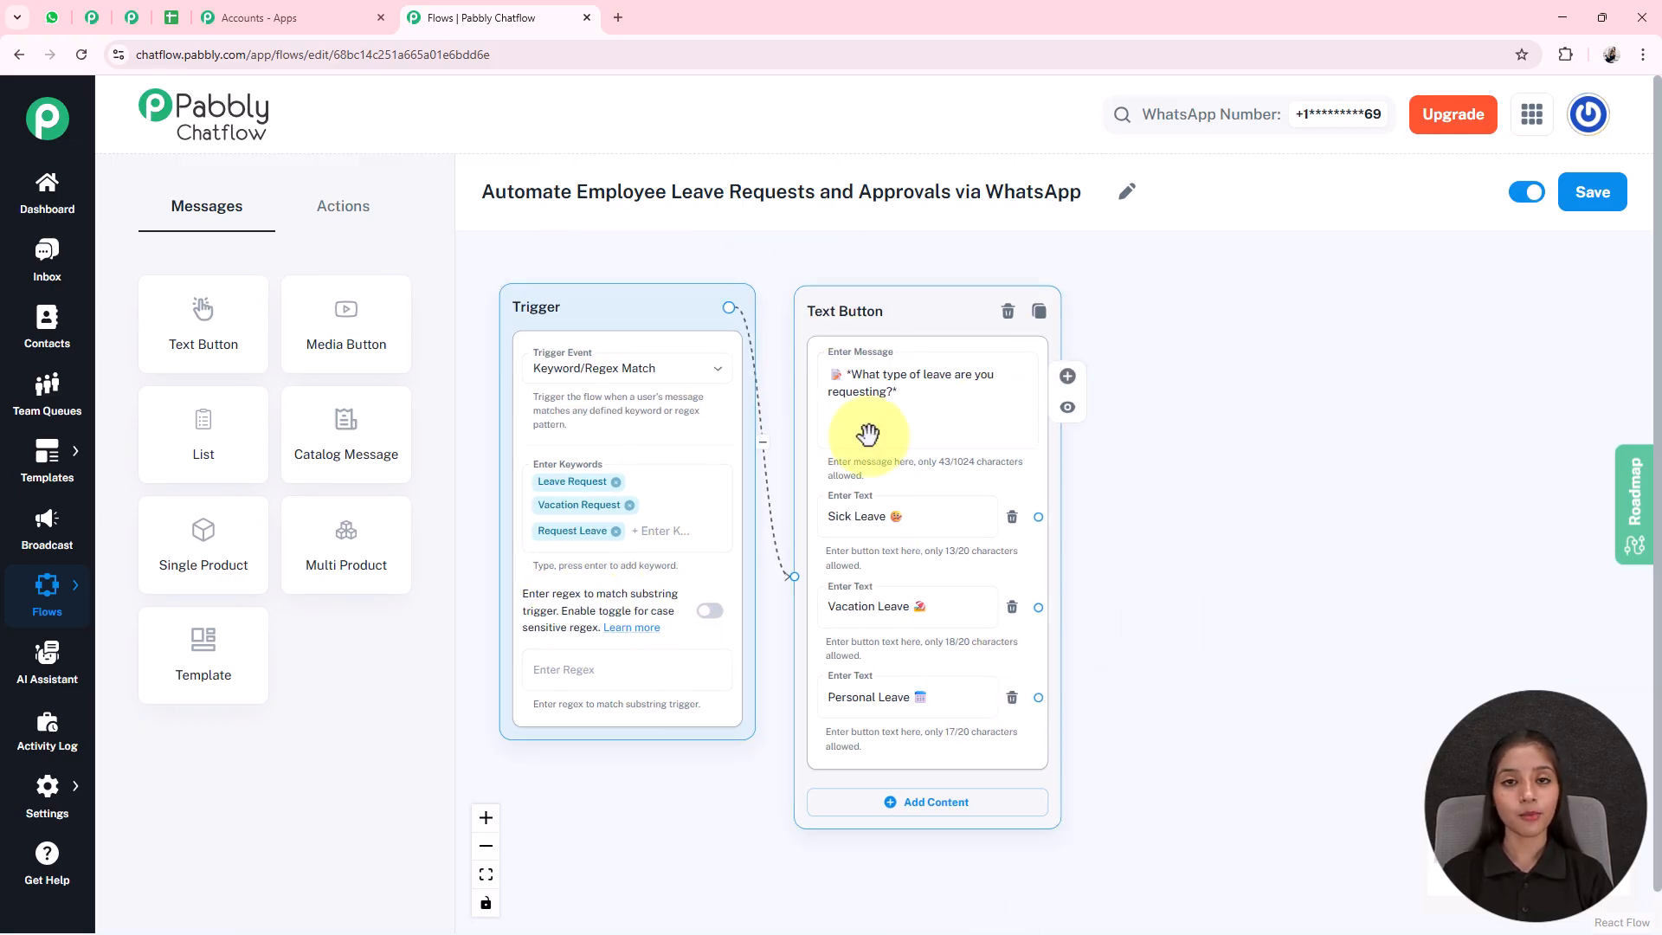
left_click_drag(1243, 650, 985, 607)
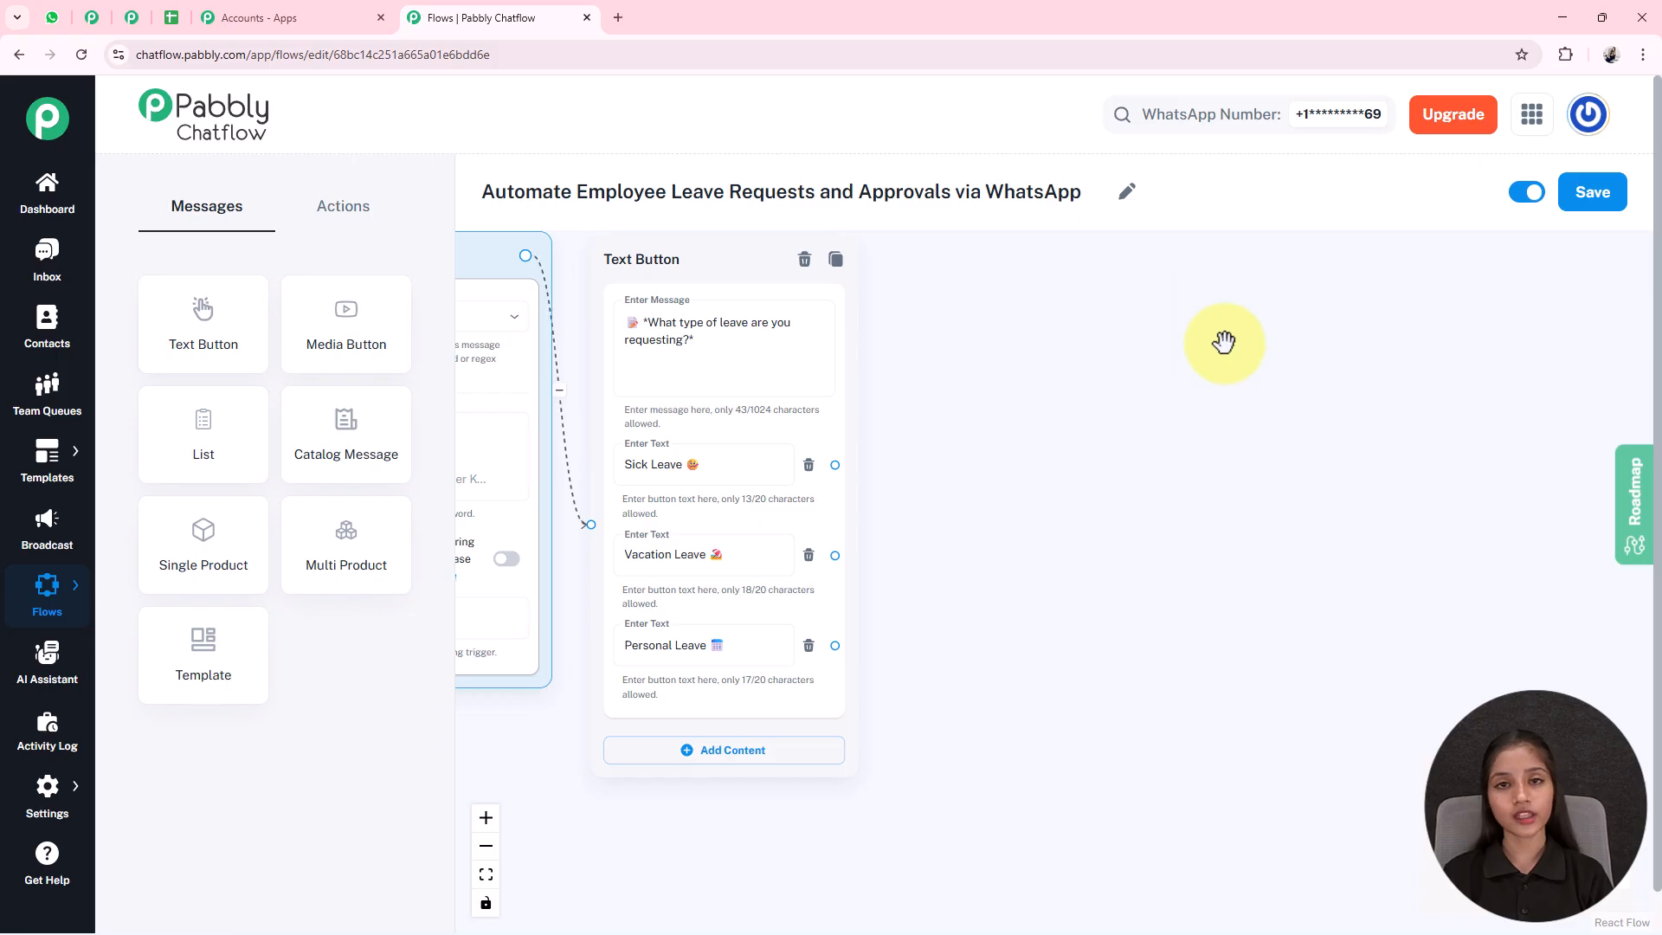
left_click(343, 208)
left_click_drag(333, 445, 1005, 367)
left_click_drag(1260, 479, 956, 481)
scroll(891, 479, "up", 3)
left_click_drag(1041, 526, 1041, 471)
left_click(690, 404)
type("📄 *May we have your full name, please?*")
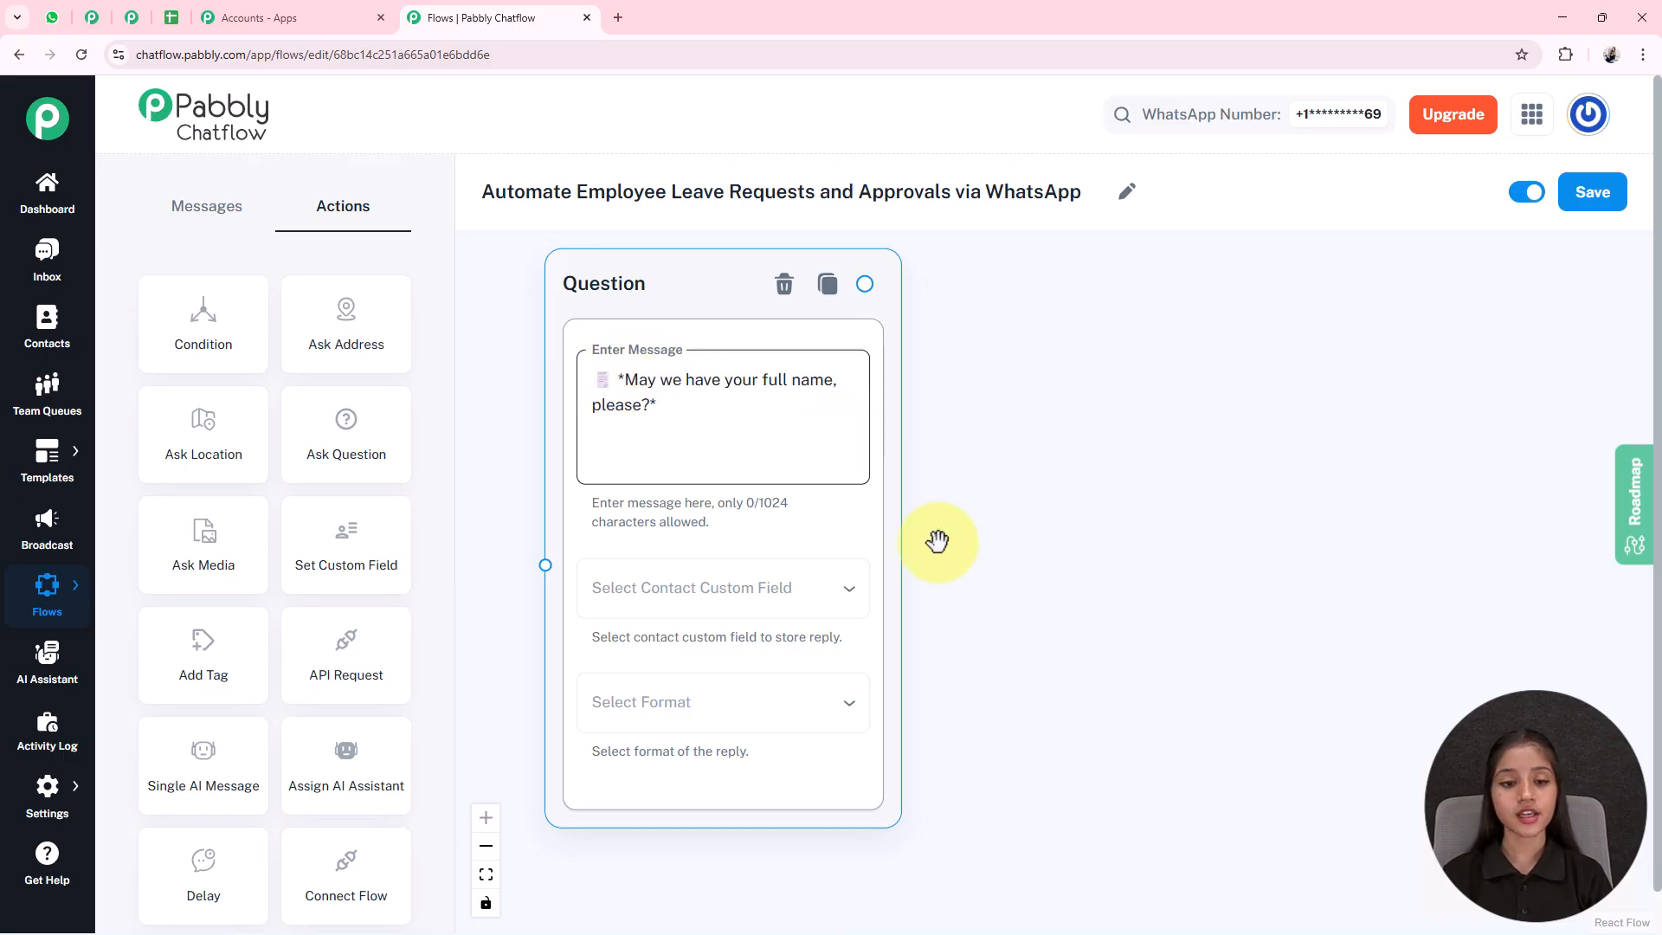
Store the full name question's reply in the FullName contact custom field and save the flow
left_click_drag(927, 490, 1052, 432)
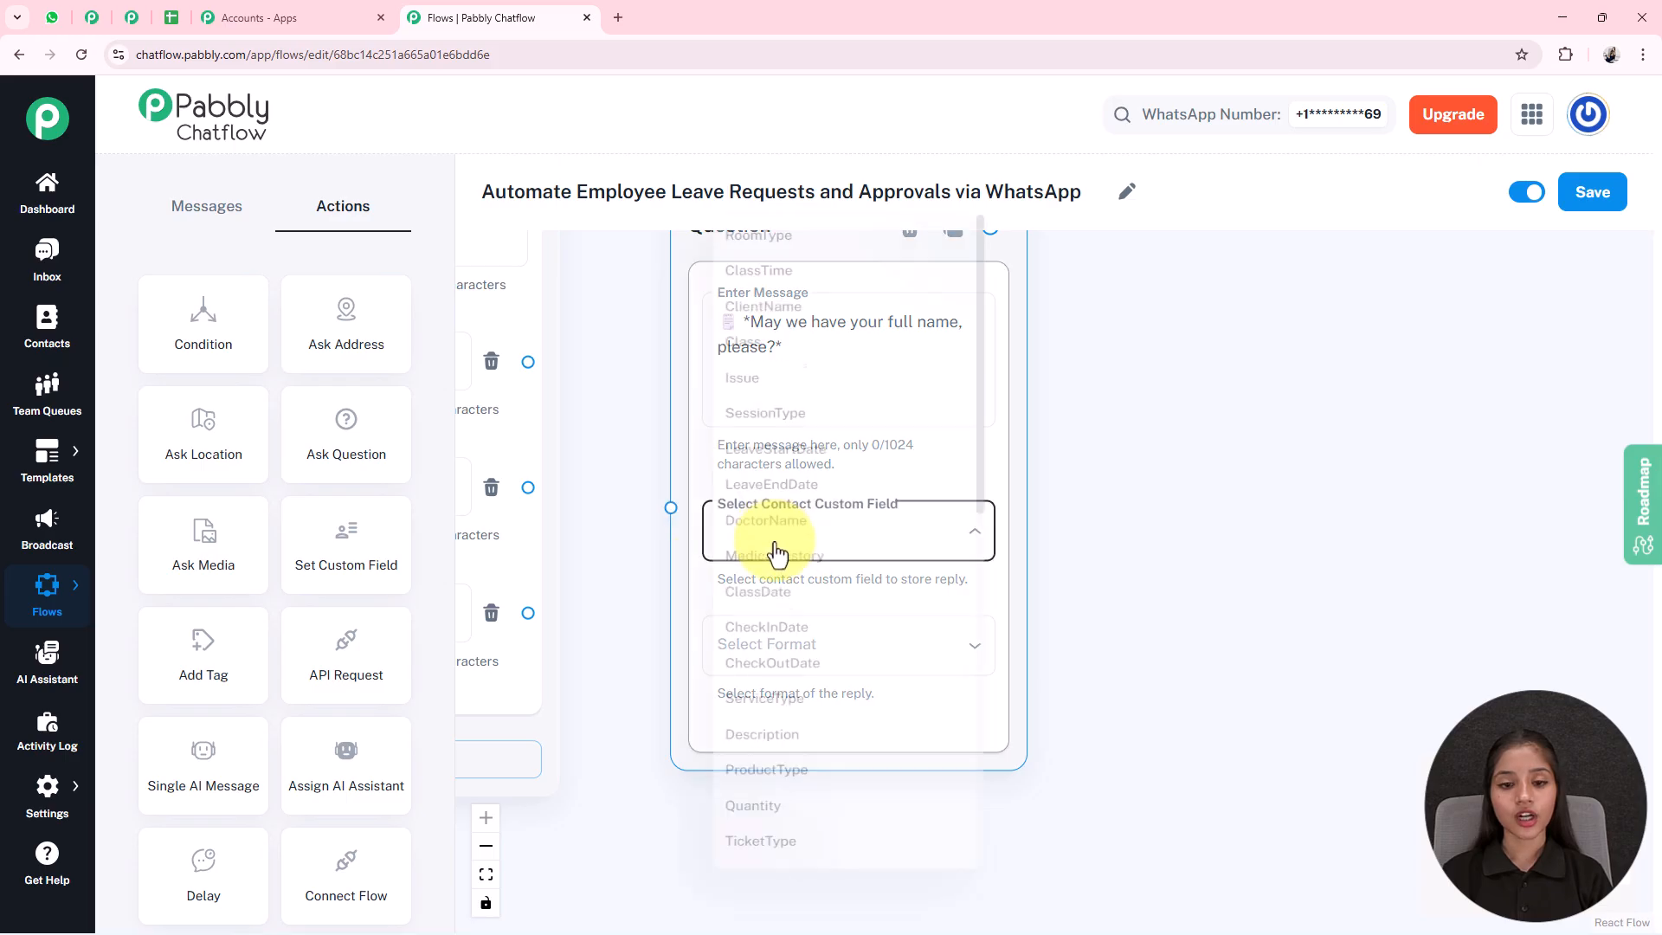
left_click(775, 547)
scroll(808, 779, "down", 6)
scroll(796, 761, "down", 4)
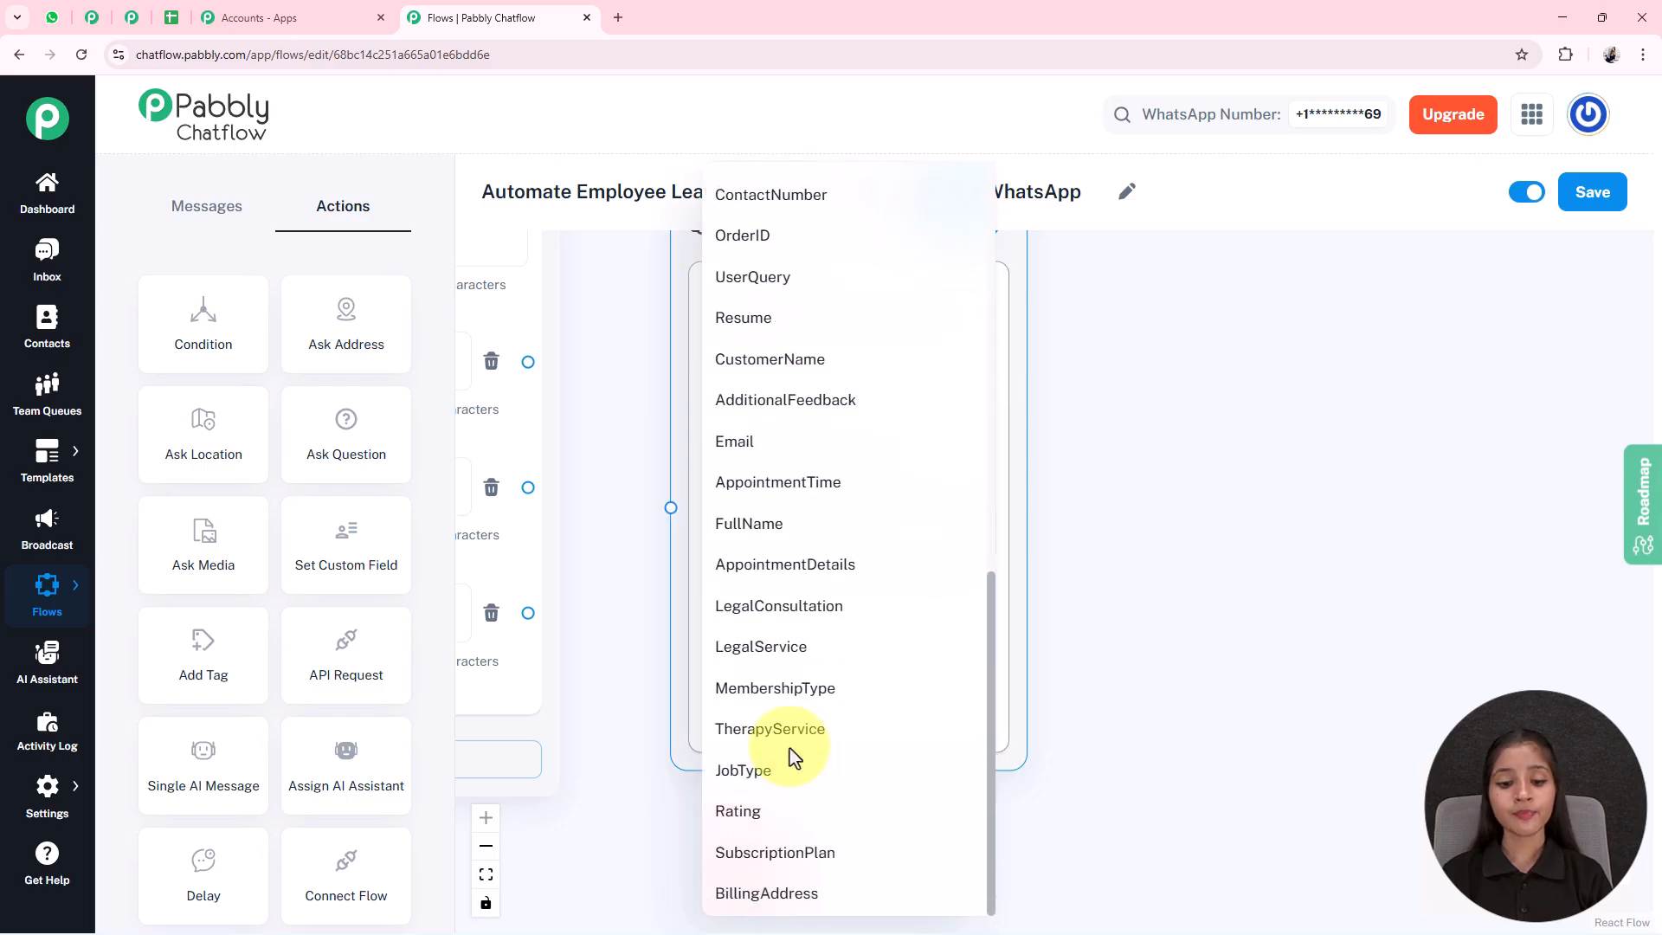
left_click(749, 522)
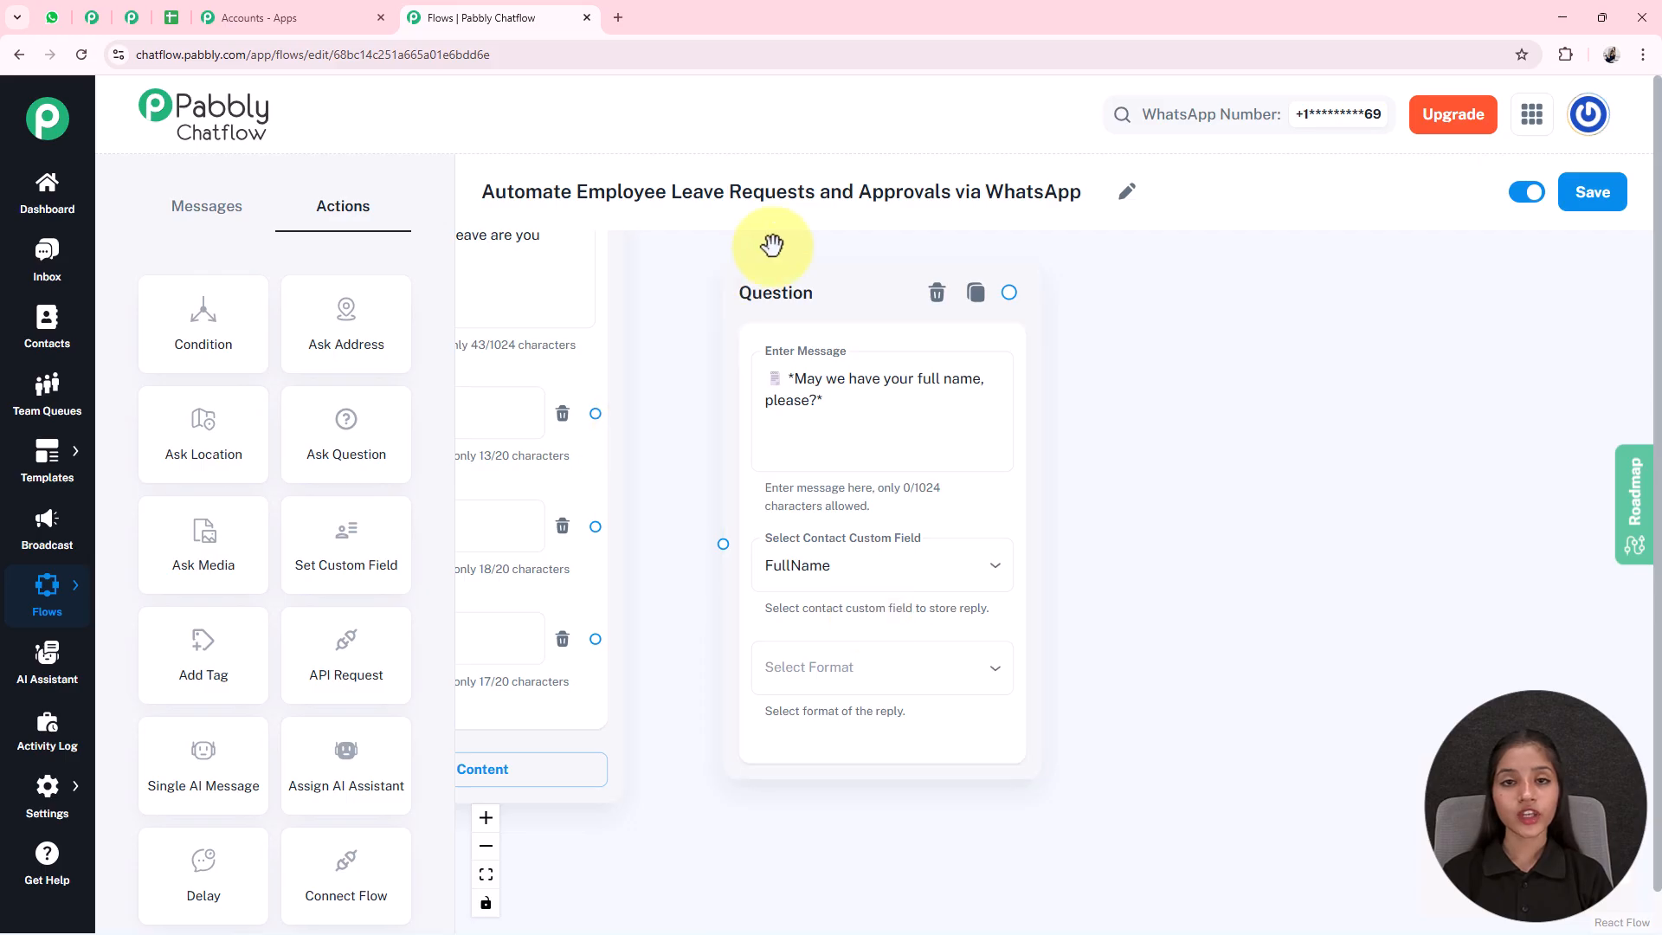
left_click(1591, 200)
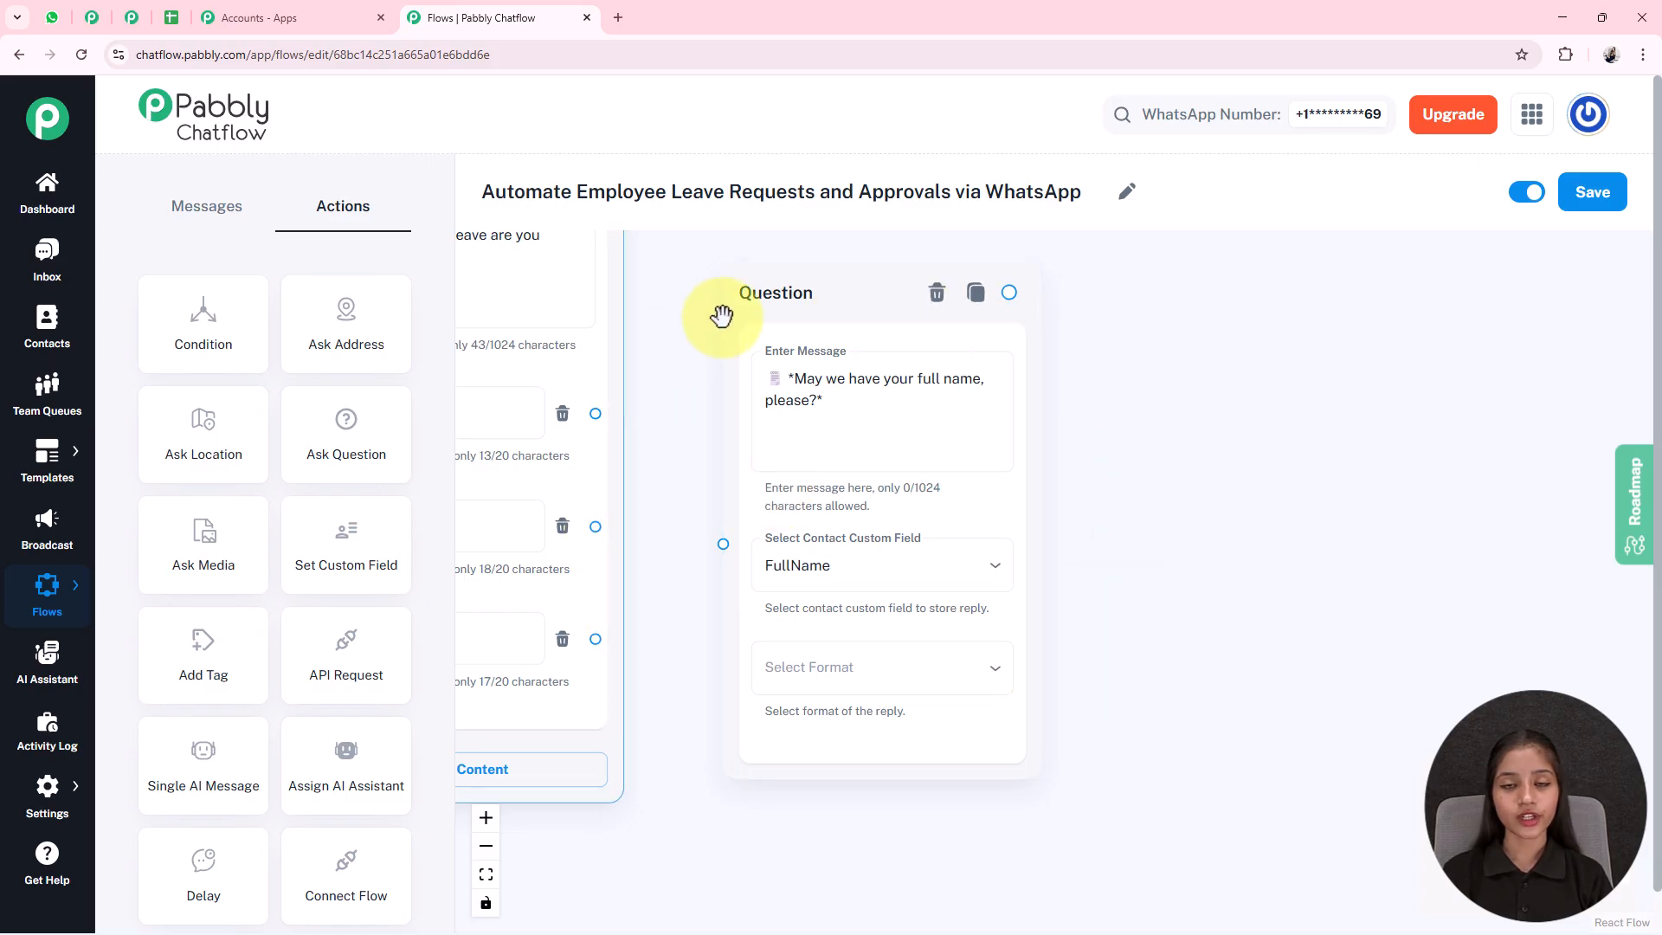
Open the Contact Custom Fields settings in a new tab and examine the default and custom fields
left_click(50, 814)
right_click(238, 566)
left_click(273, 578)
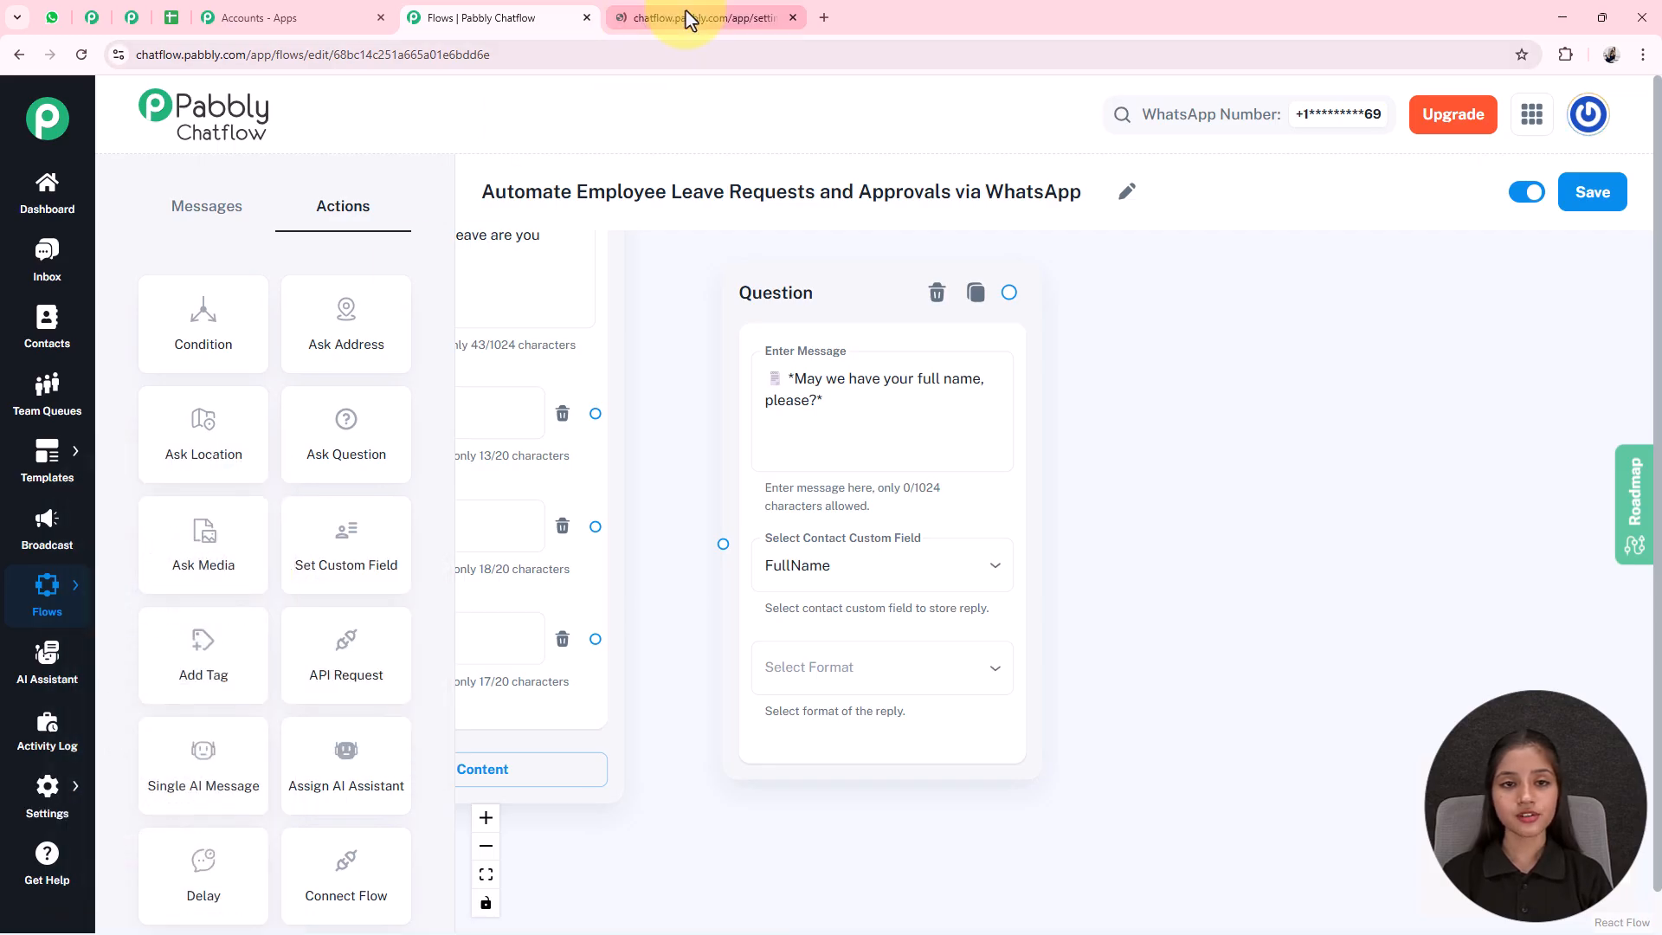
left_click(688, 19)
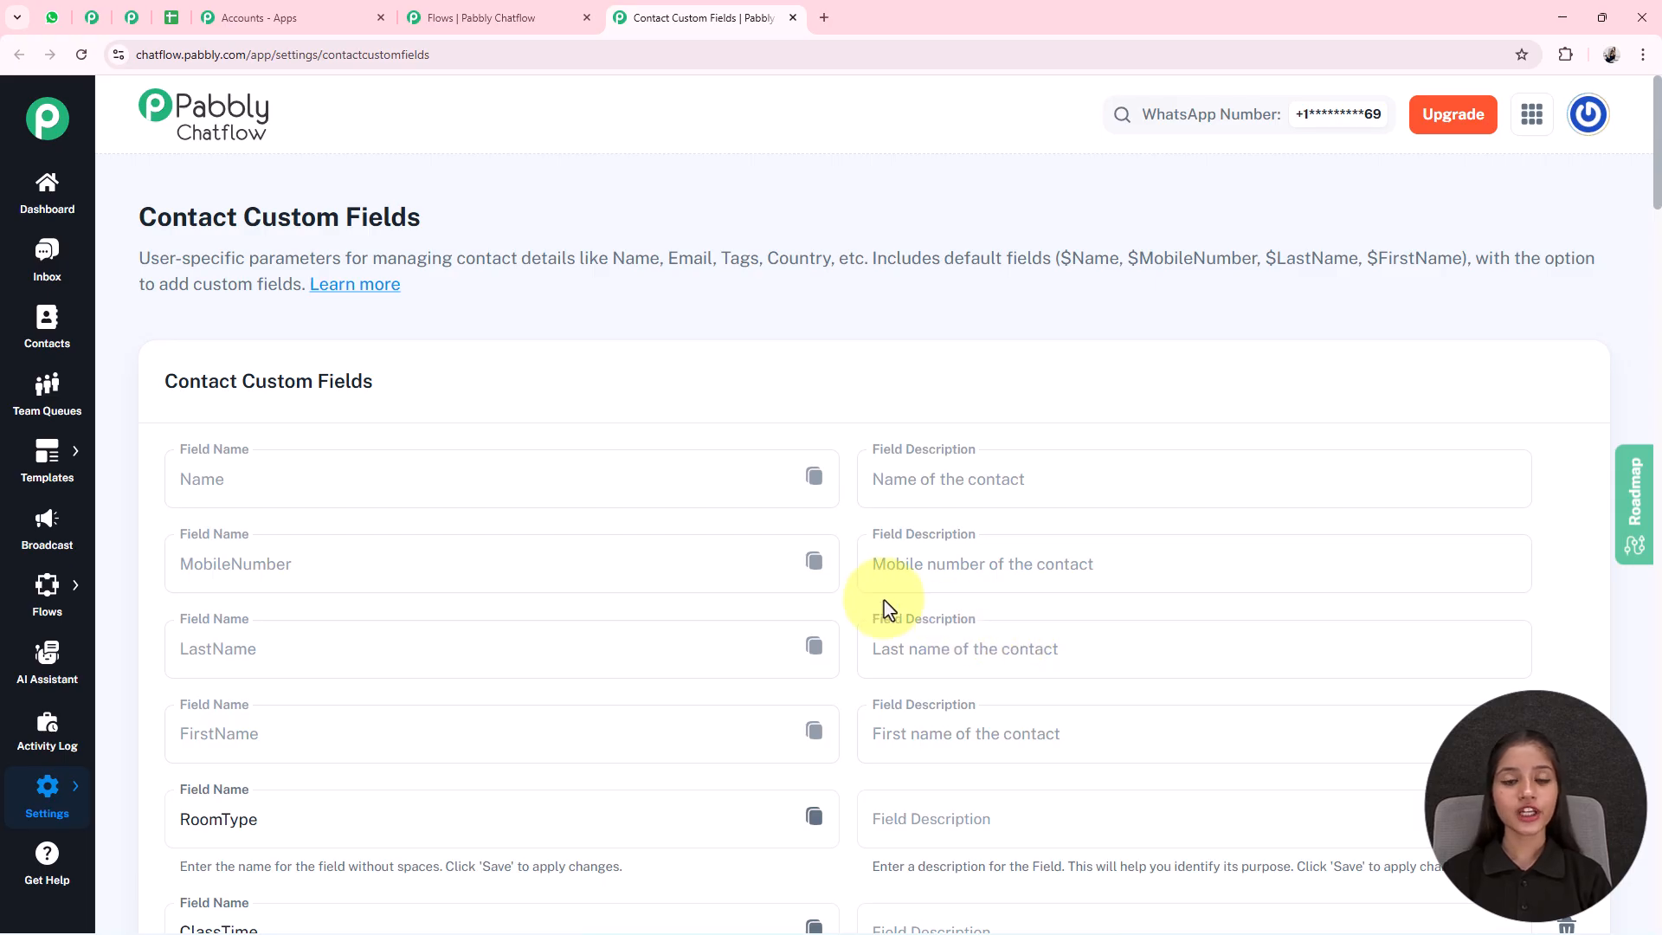
scroll(888, 608, "down", 1)
scroll(888, 608, "up", 1)
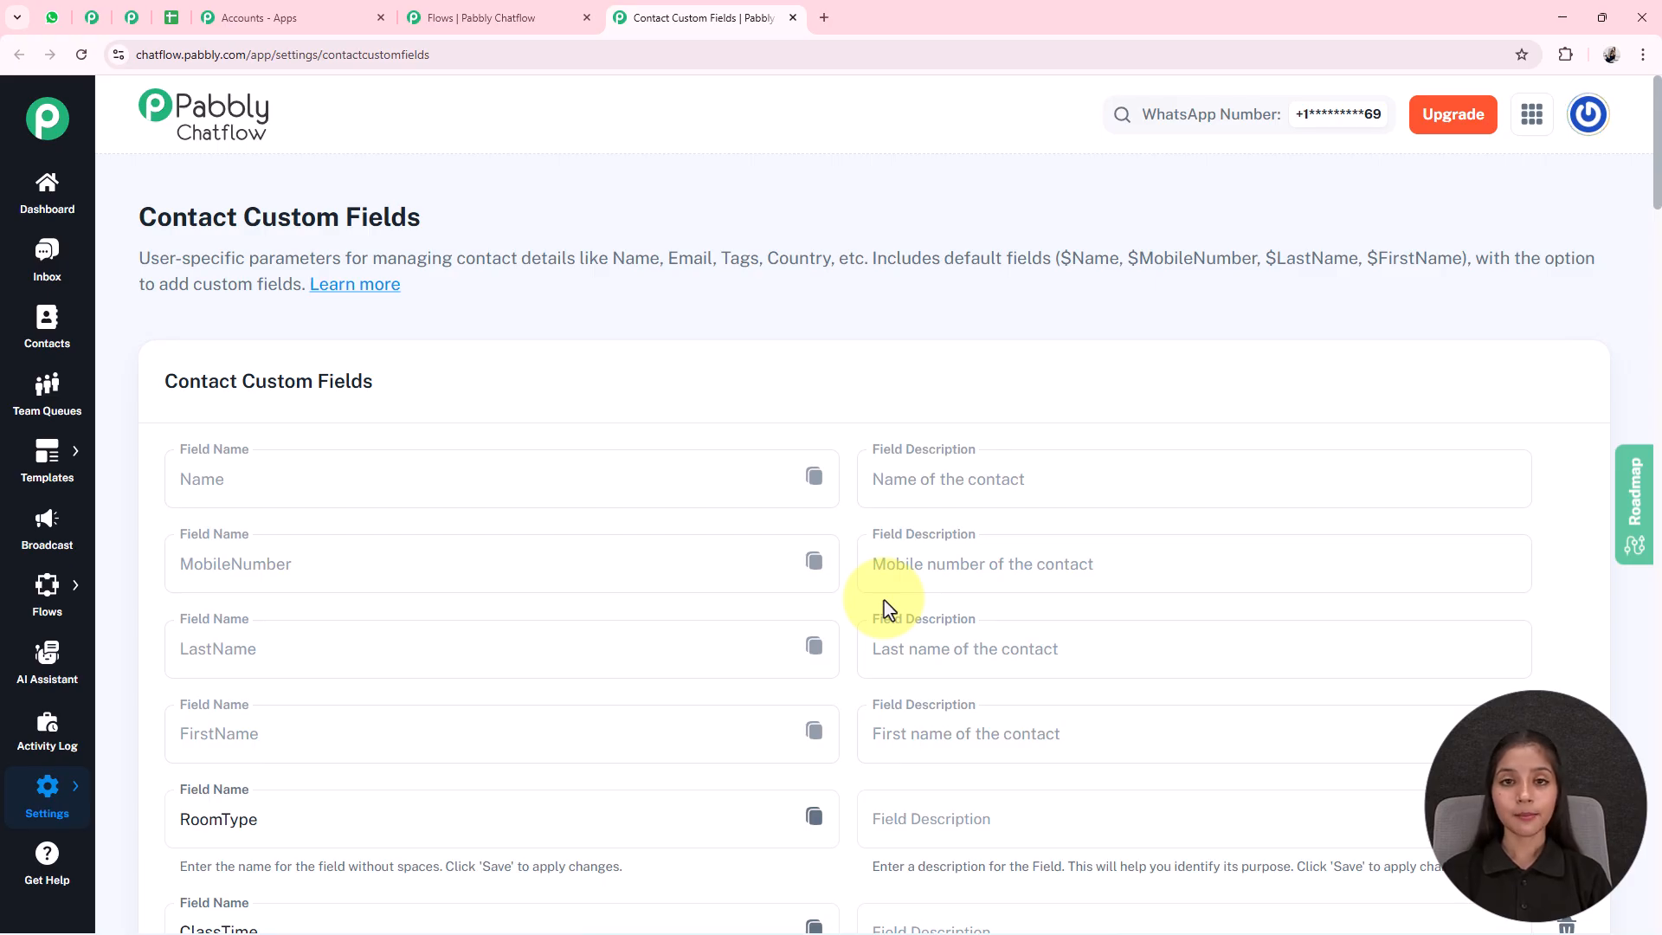
scroll(887, 609, "down", 1)
scroll(888, 608, "down", 1)
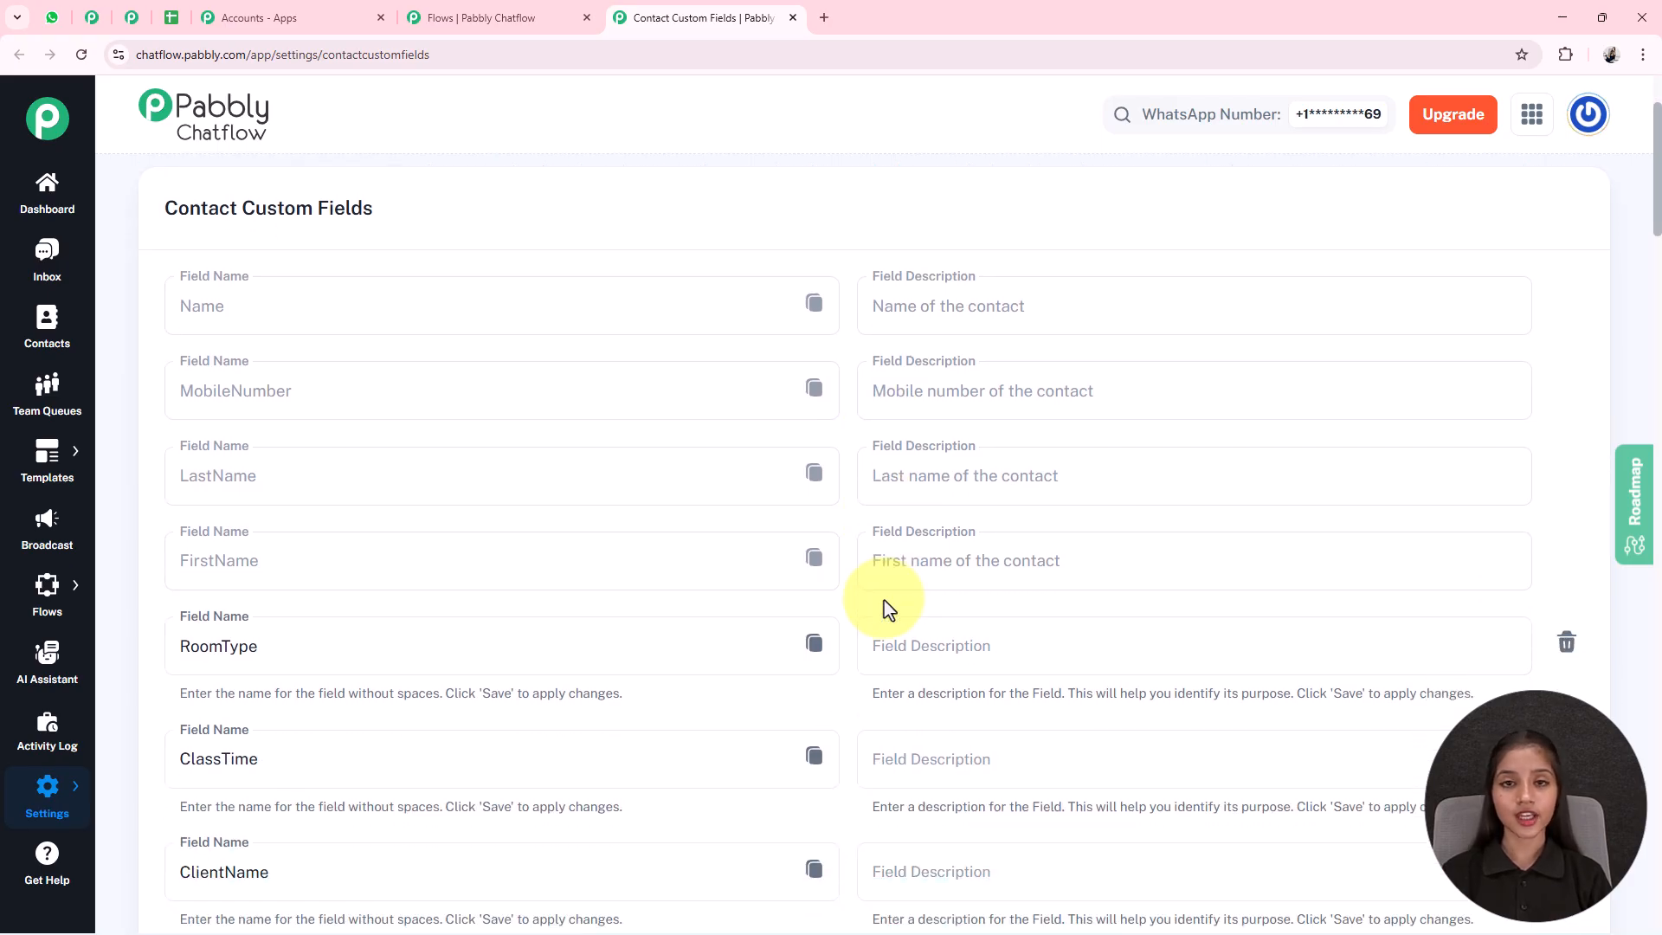
scroll(888, 608, "up", 2)
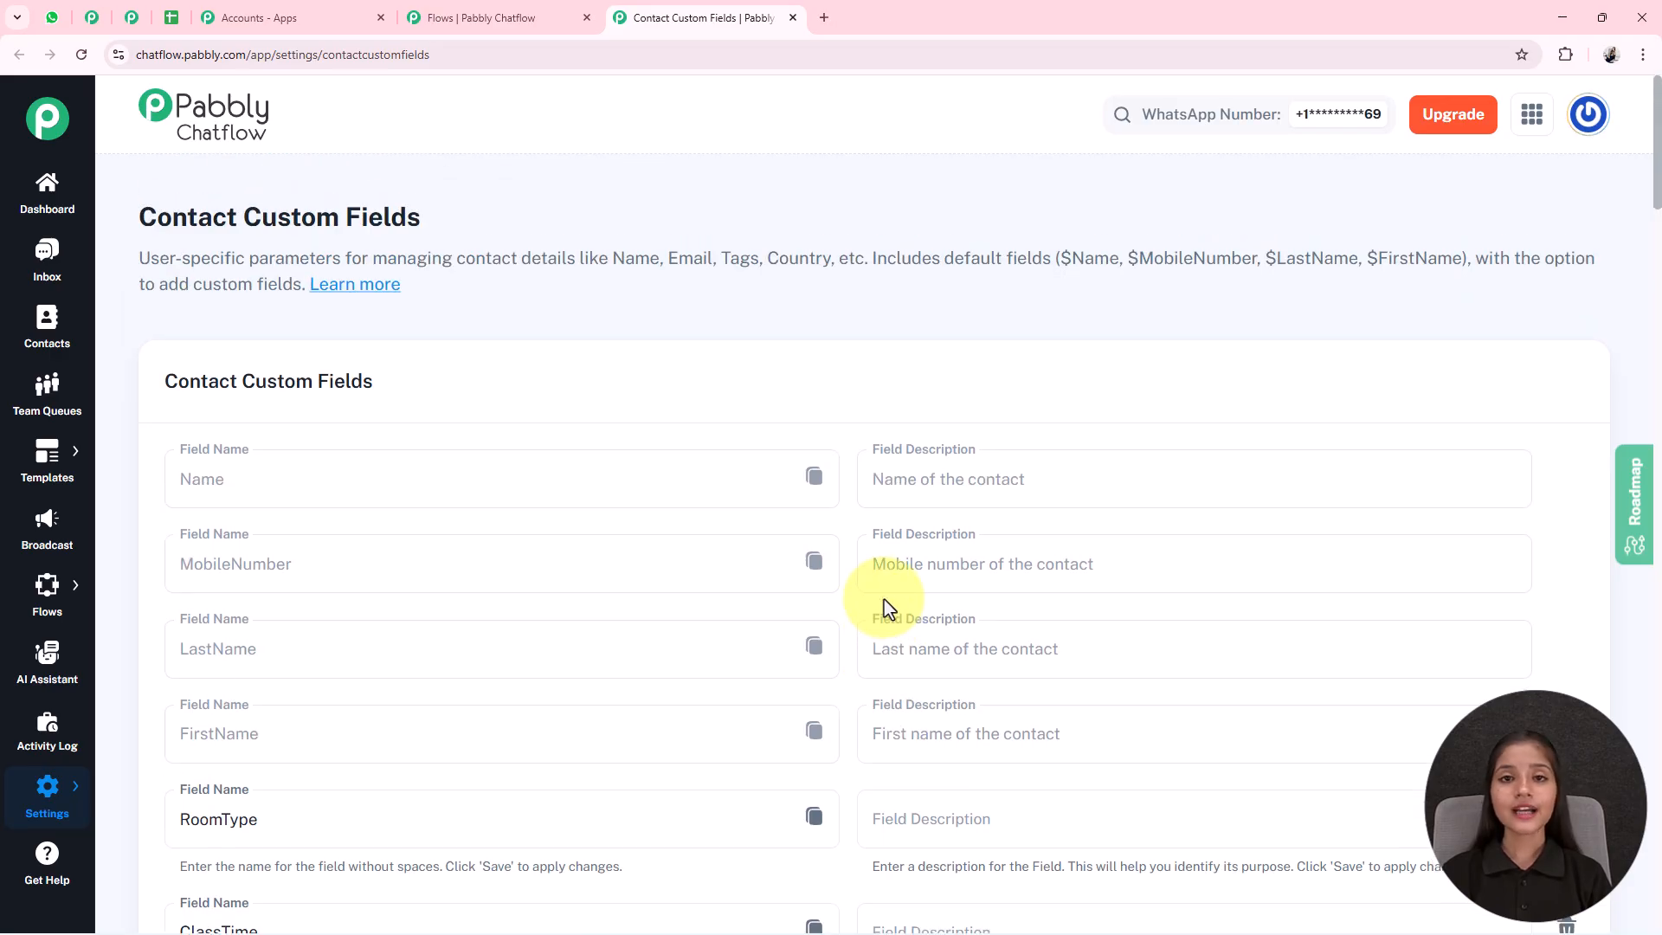
Add a blank field row at the end of the contact custom fields list
scroll(888, 608, "down", 20)
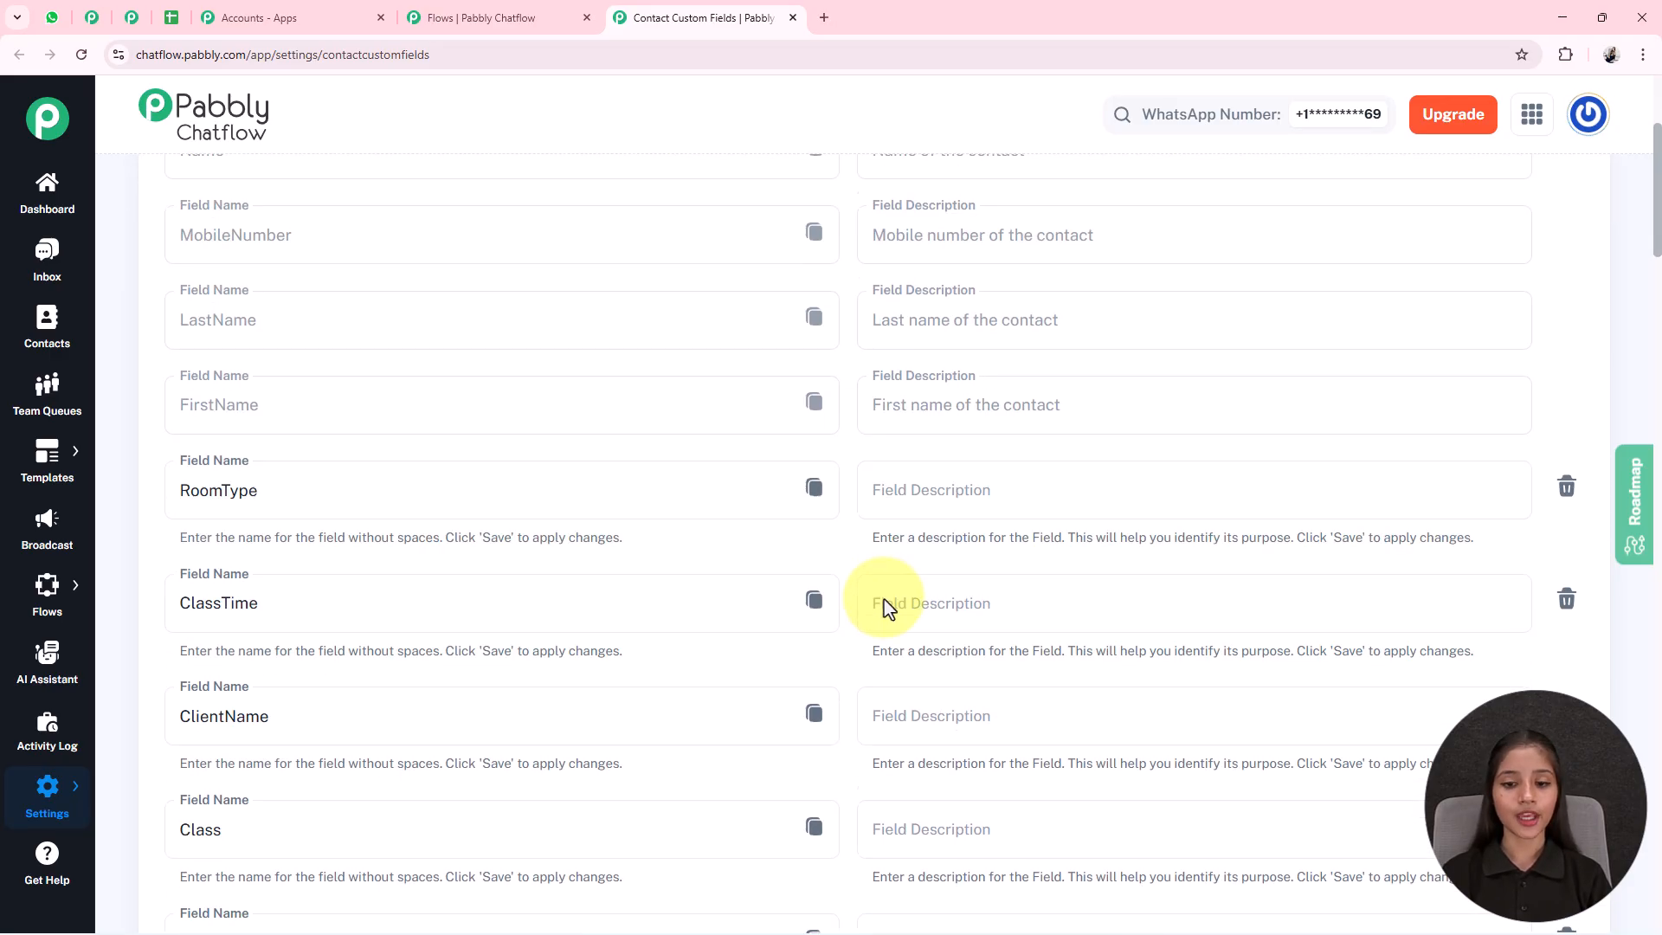
scroll(887, 608, "down", 10)
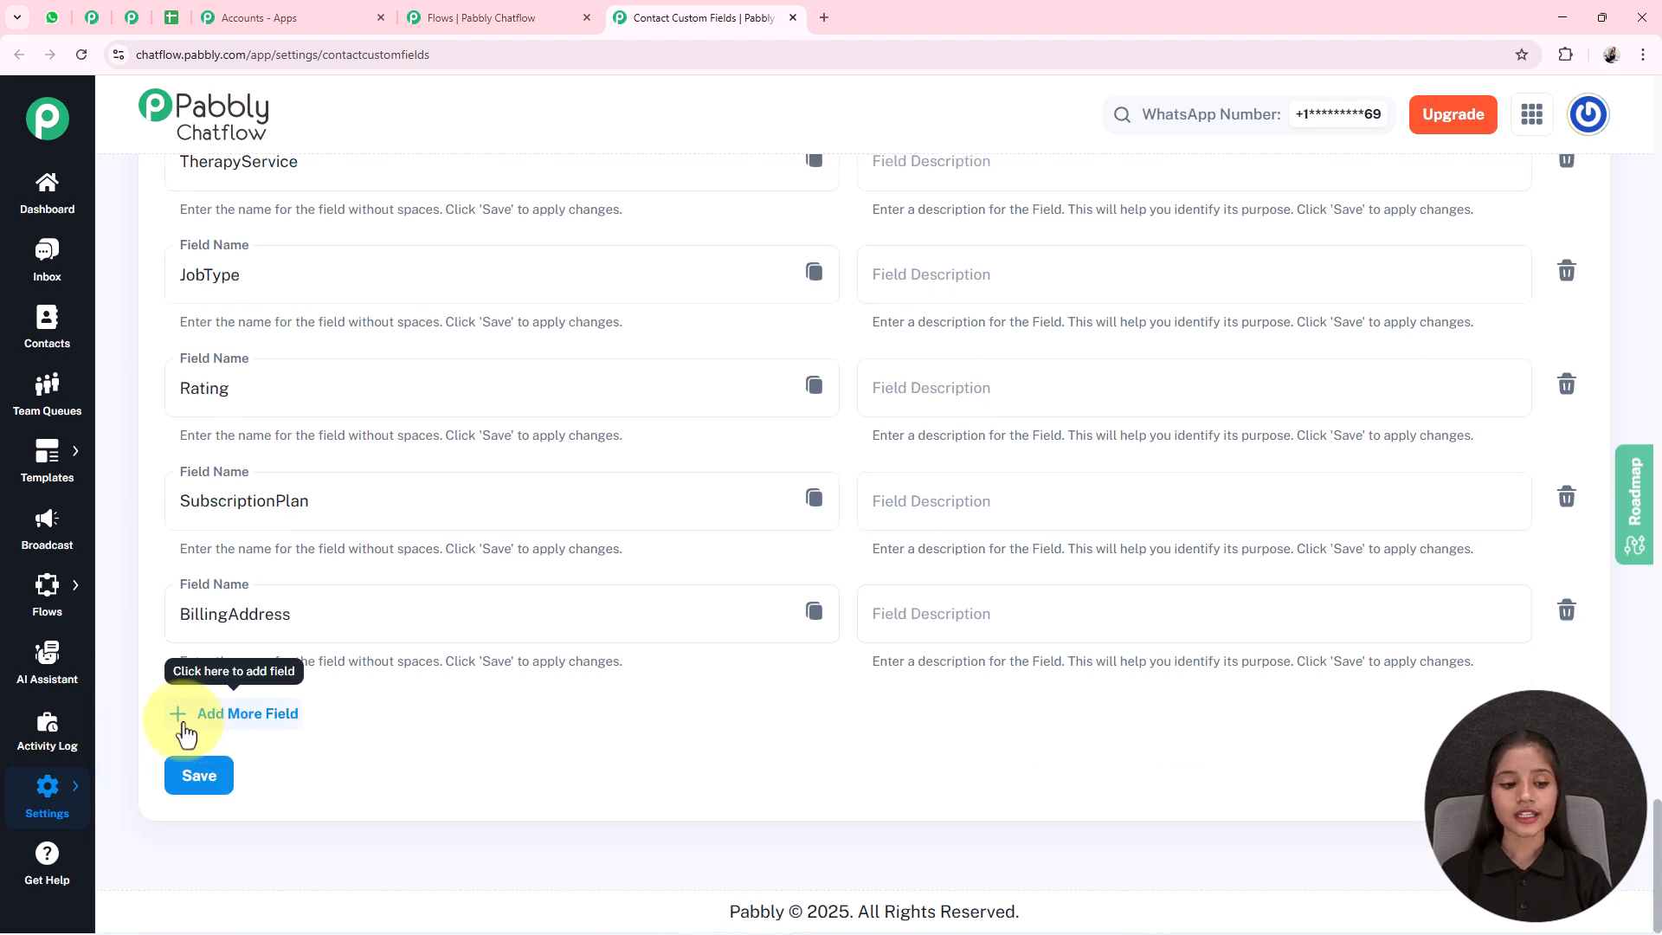
left_click(262, 730)
left_click(260, 718)
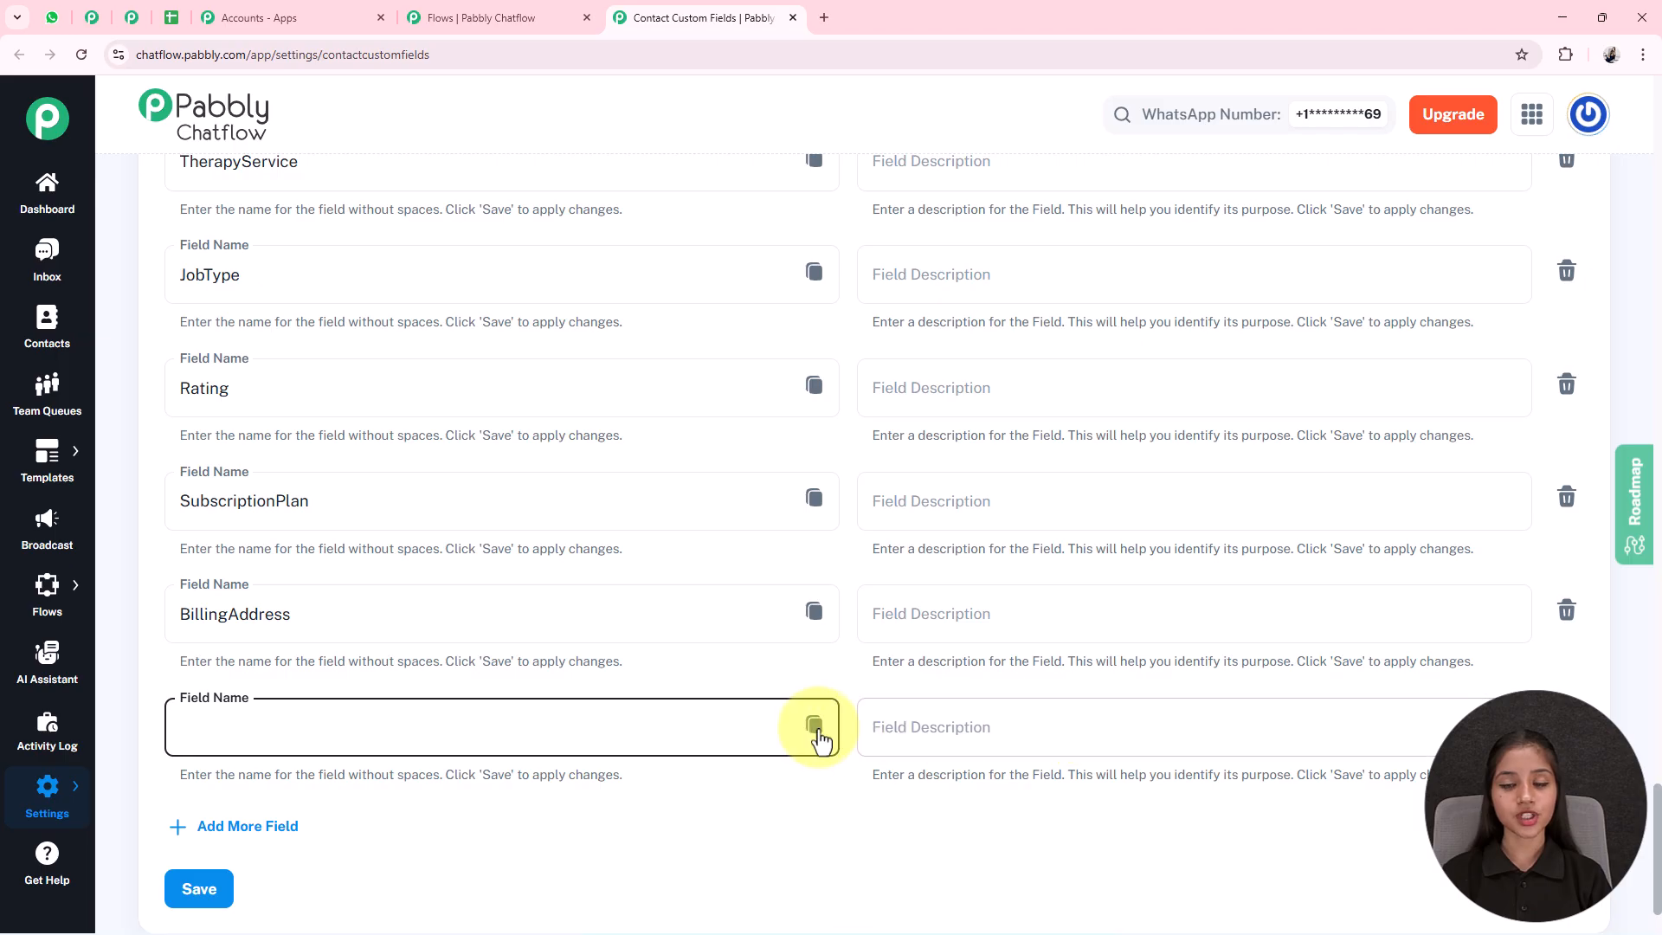
Locate the existing FullName field in the list and close the custom fields settings tab
scroll(586, 564, "up", 3)
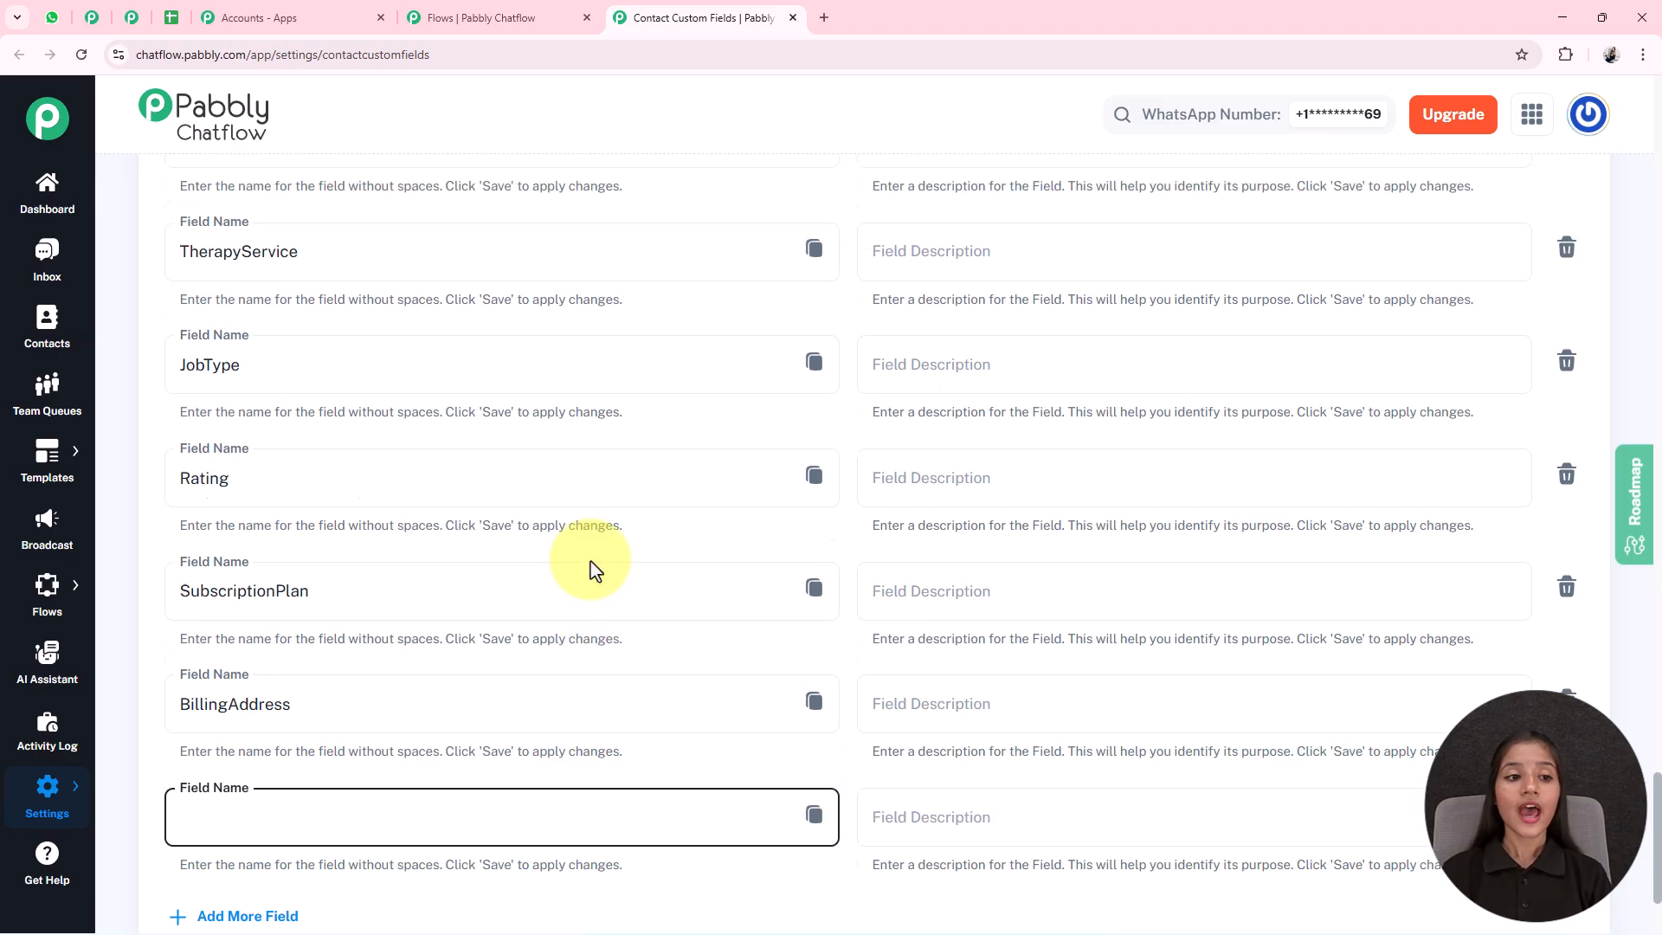
scroll(594, 569, "up", 6)
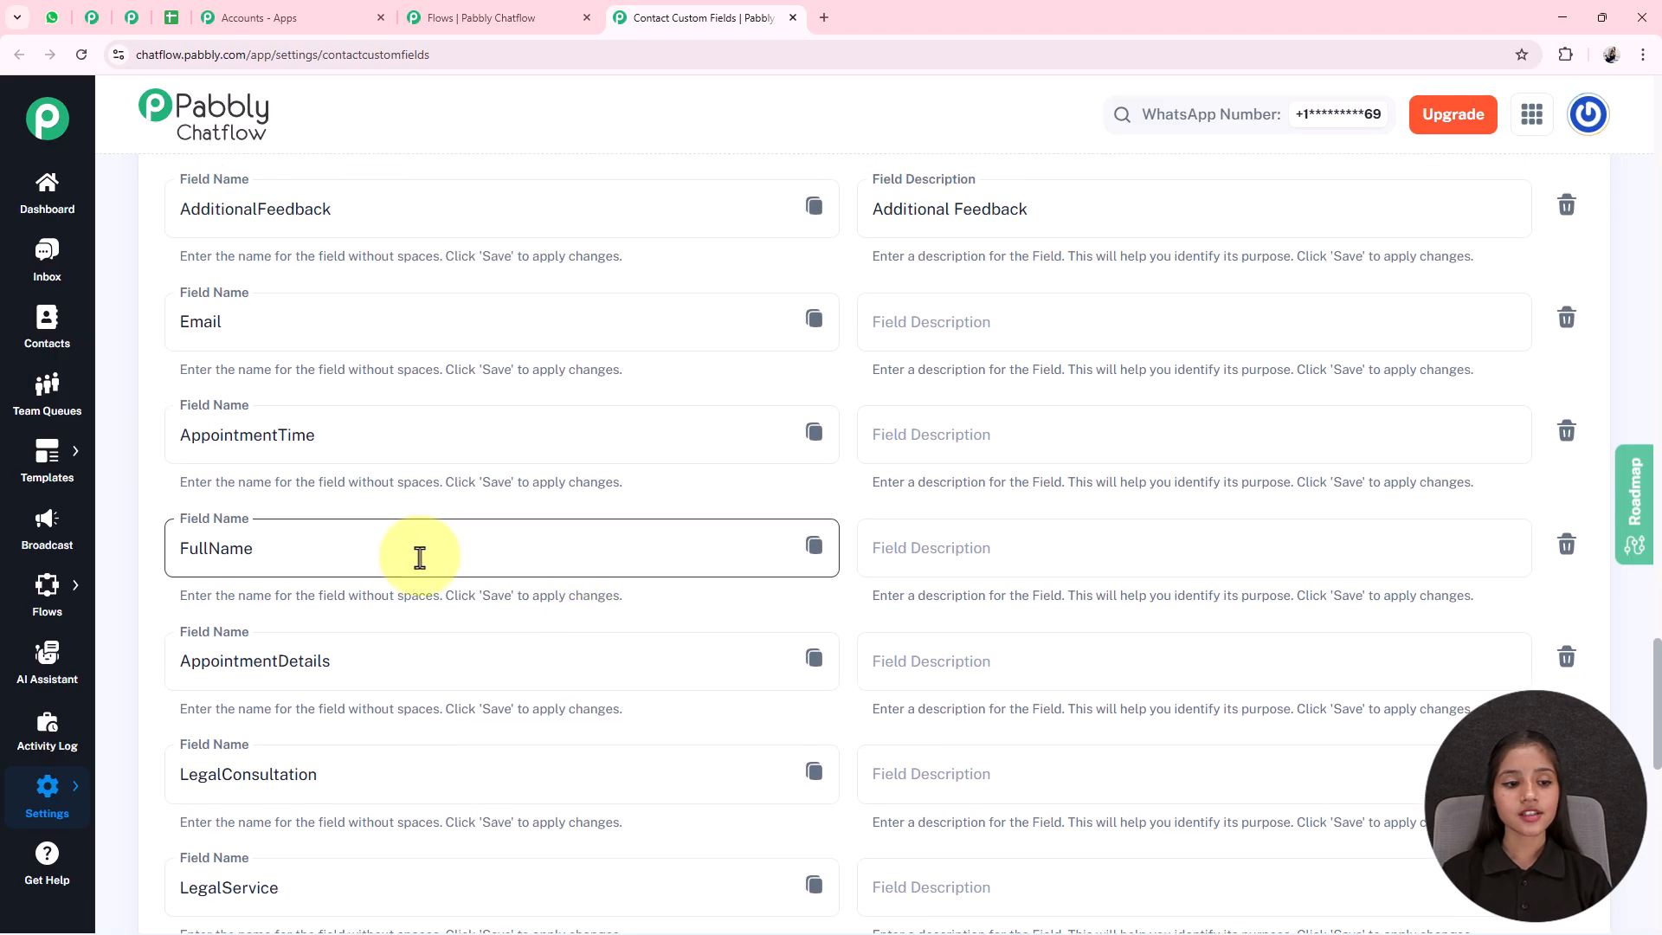
left_click_drag(281, 546, 136, 563)
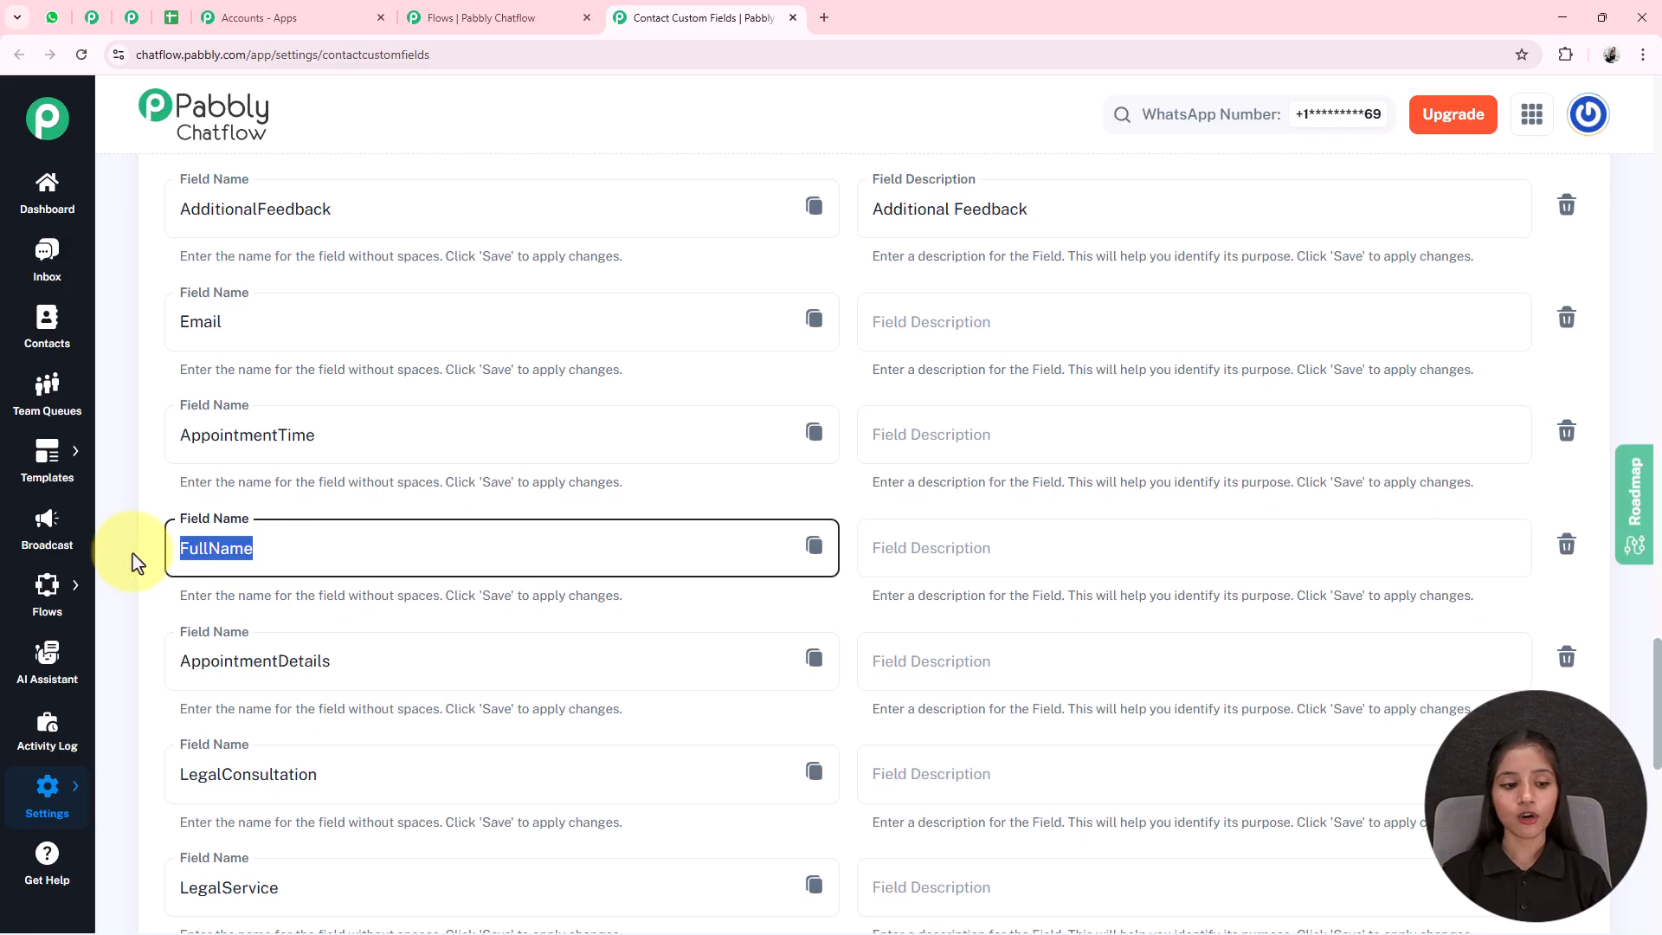
left_click(354, 511)
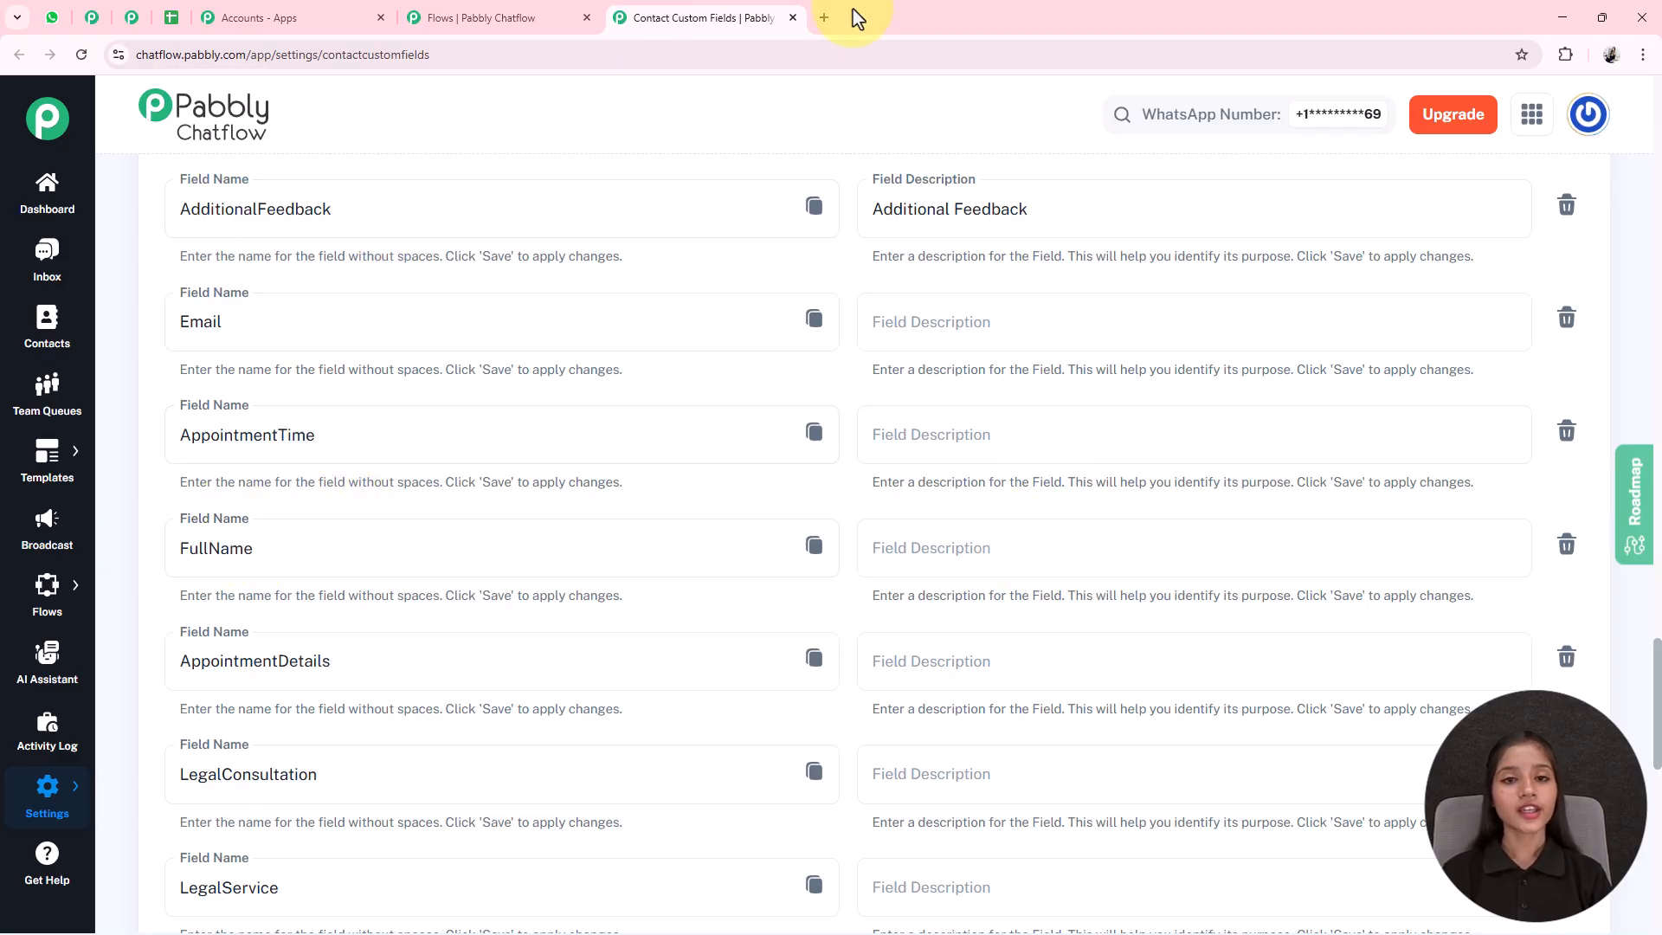
left_click(792, 18)
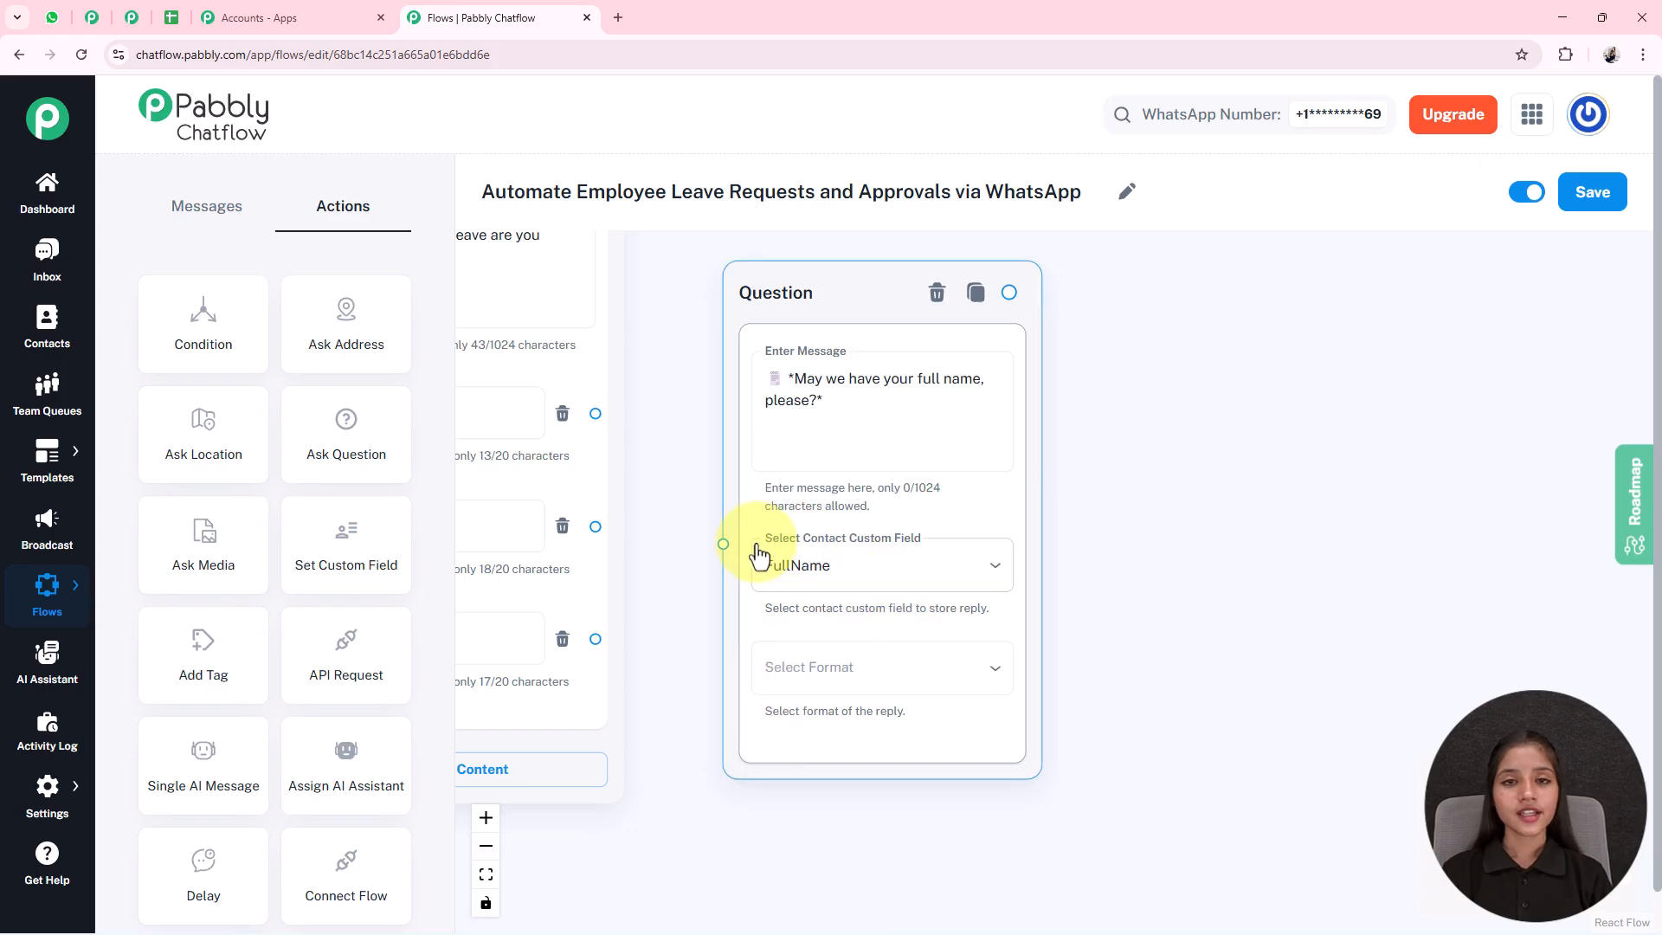
Set the full name question's reply format to Text
left_click_drag(1213, 753, 1169, 604)
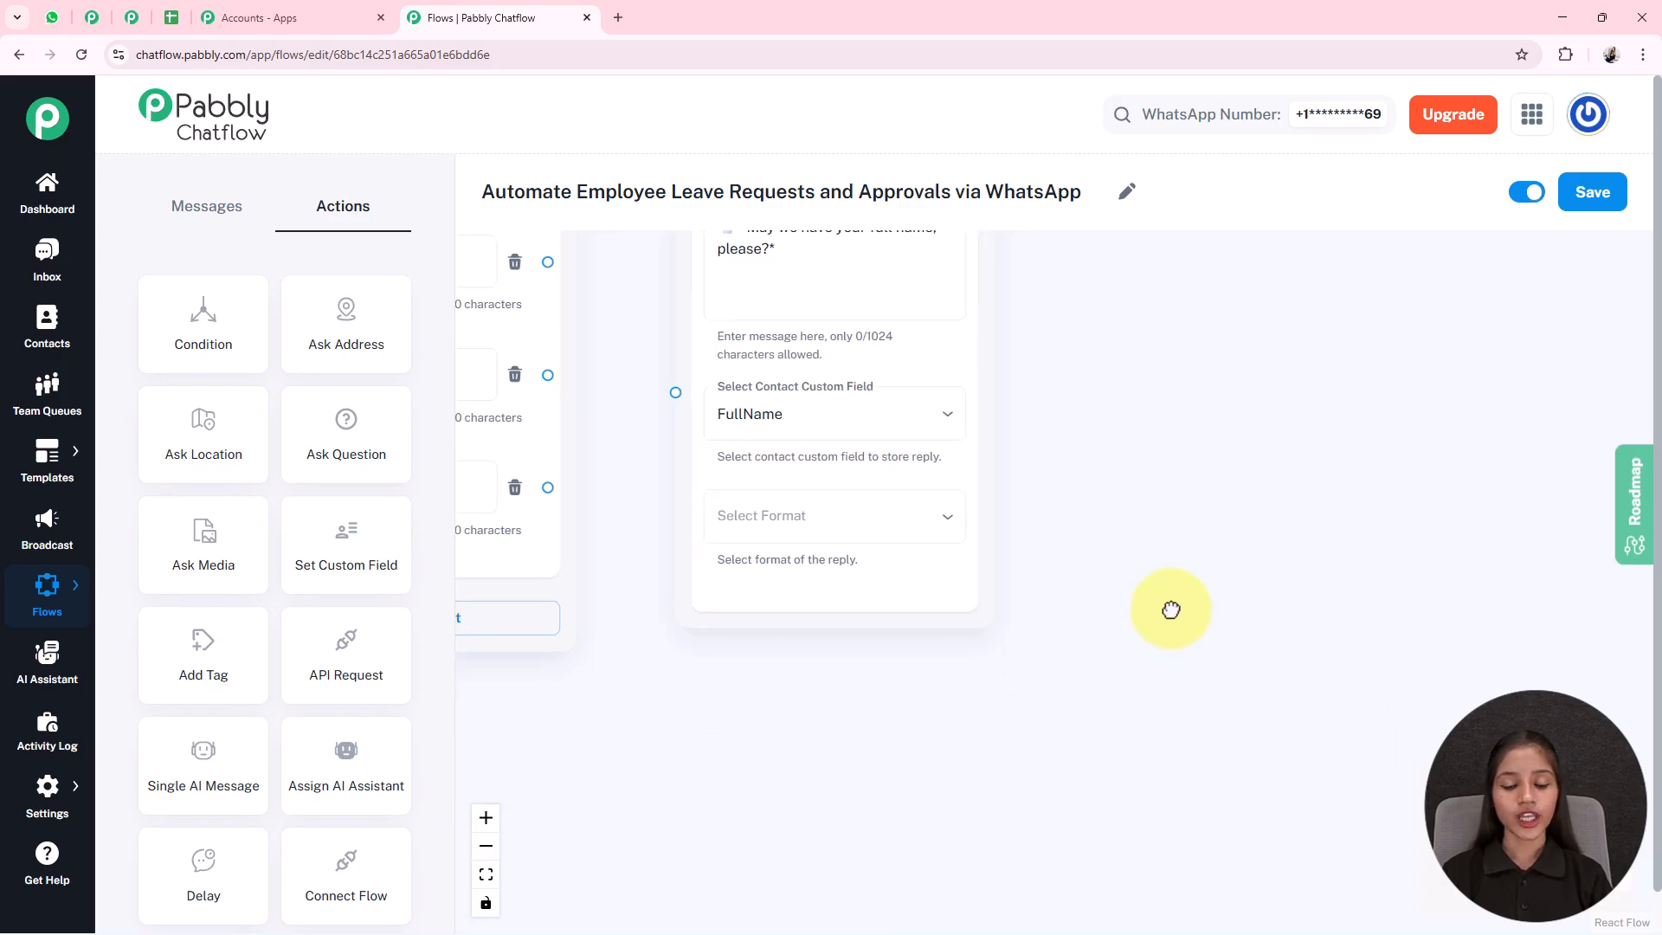
left_click(850, 524)
left_click(751, 621)
left_click(776, 534)
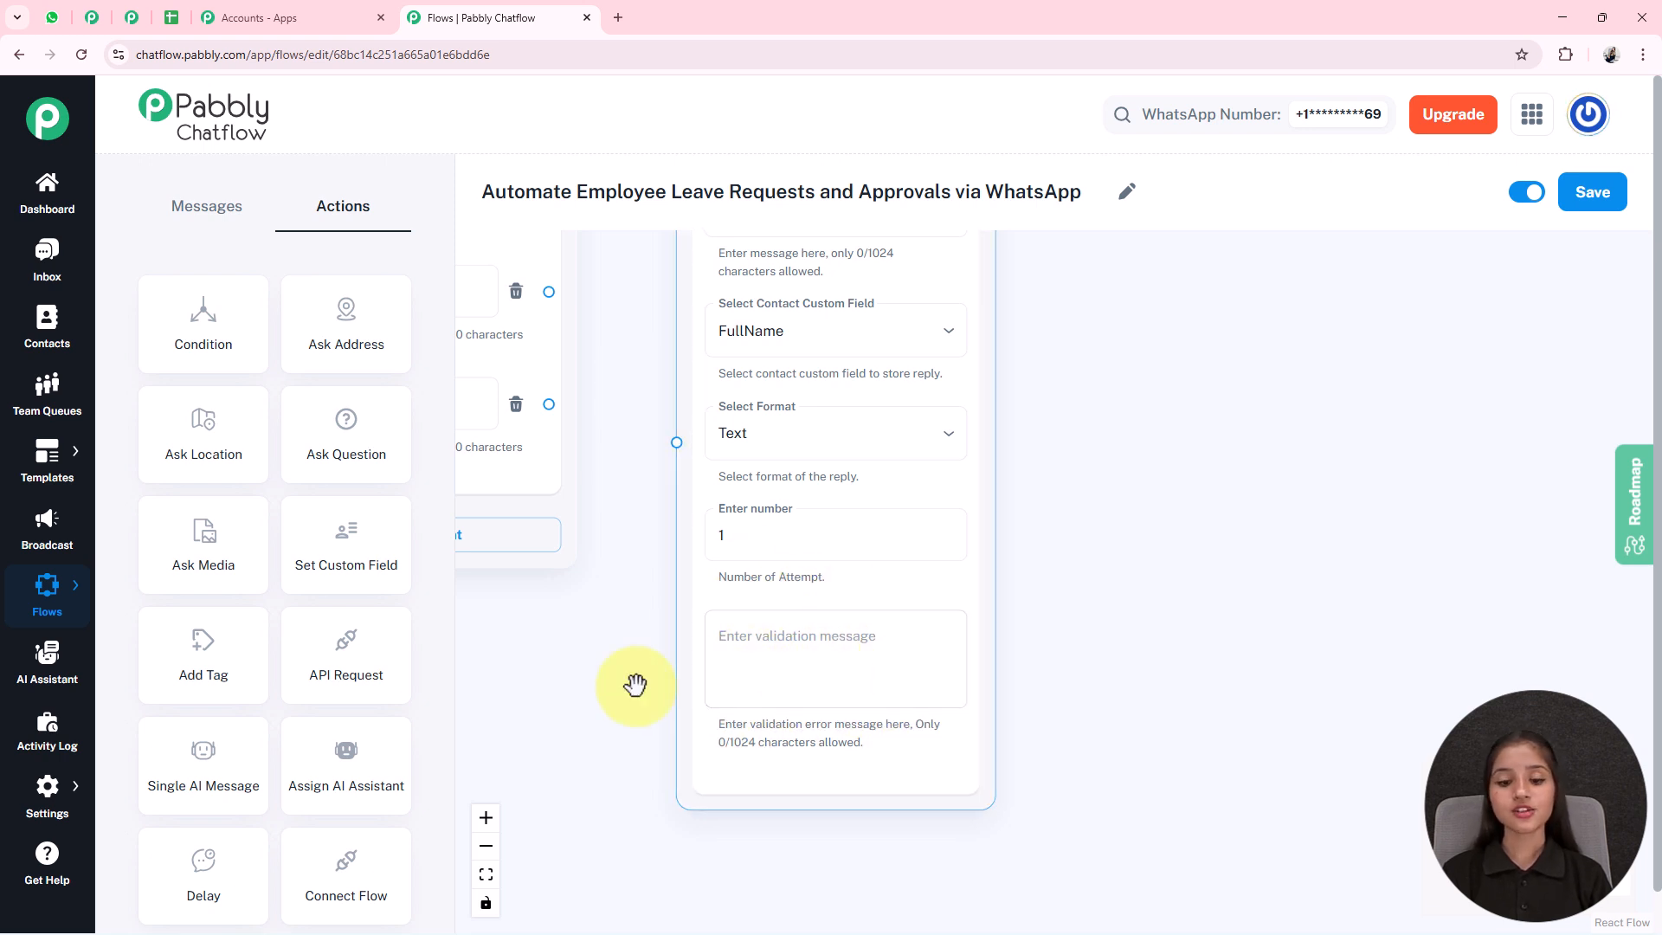
Connect the Sick Leave, Vacation Leave and Personal Leave buttons to the full name Question node
left_click_drag(542, 334, 609, 495)
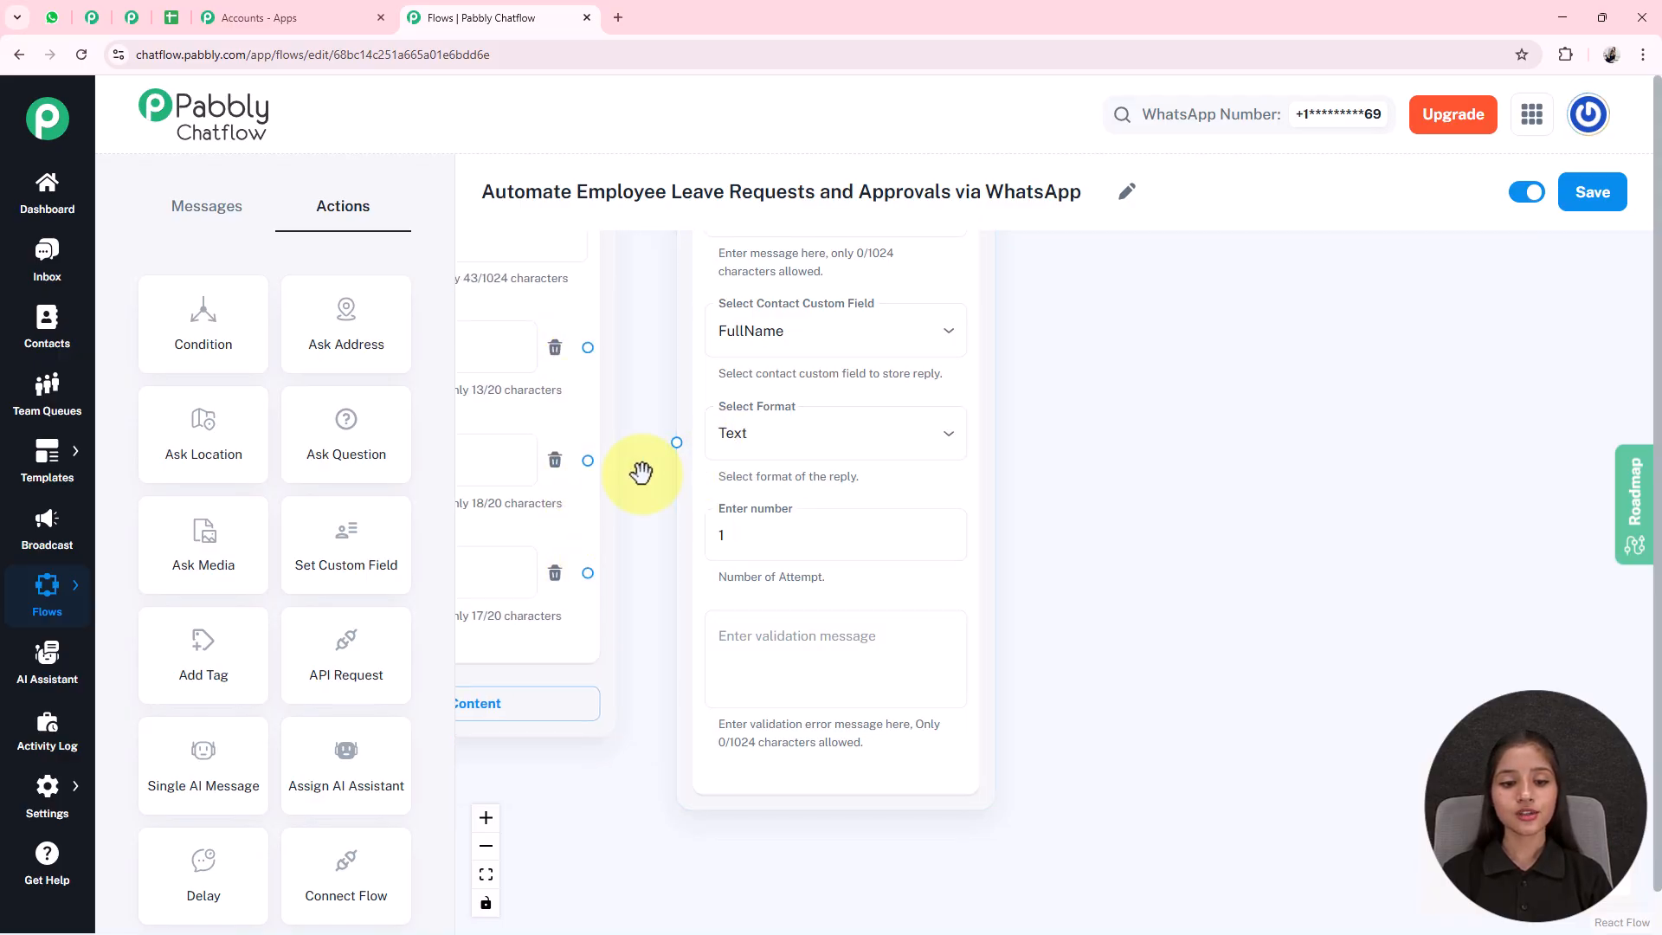
scroll(640, 472, "down", 3)
left_click_drag(688, 593, 755, 577)
left_click_drag(683, 681, 737, 591)
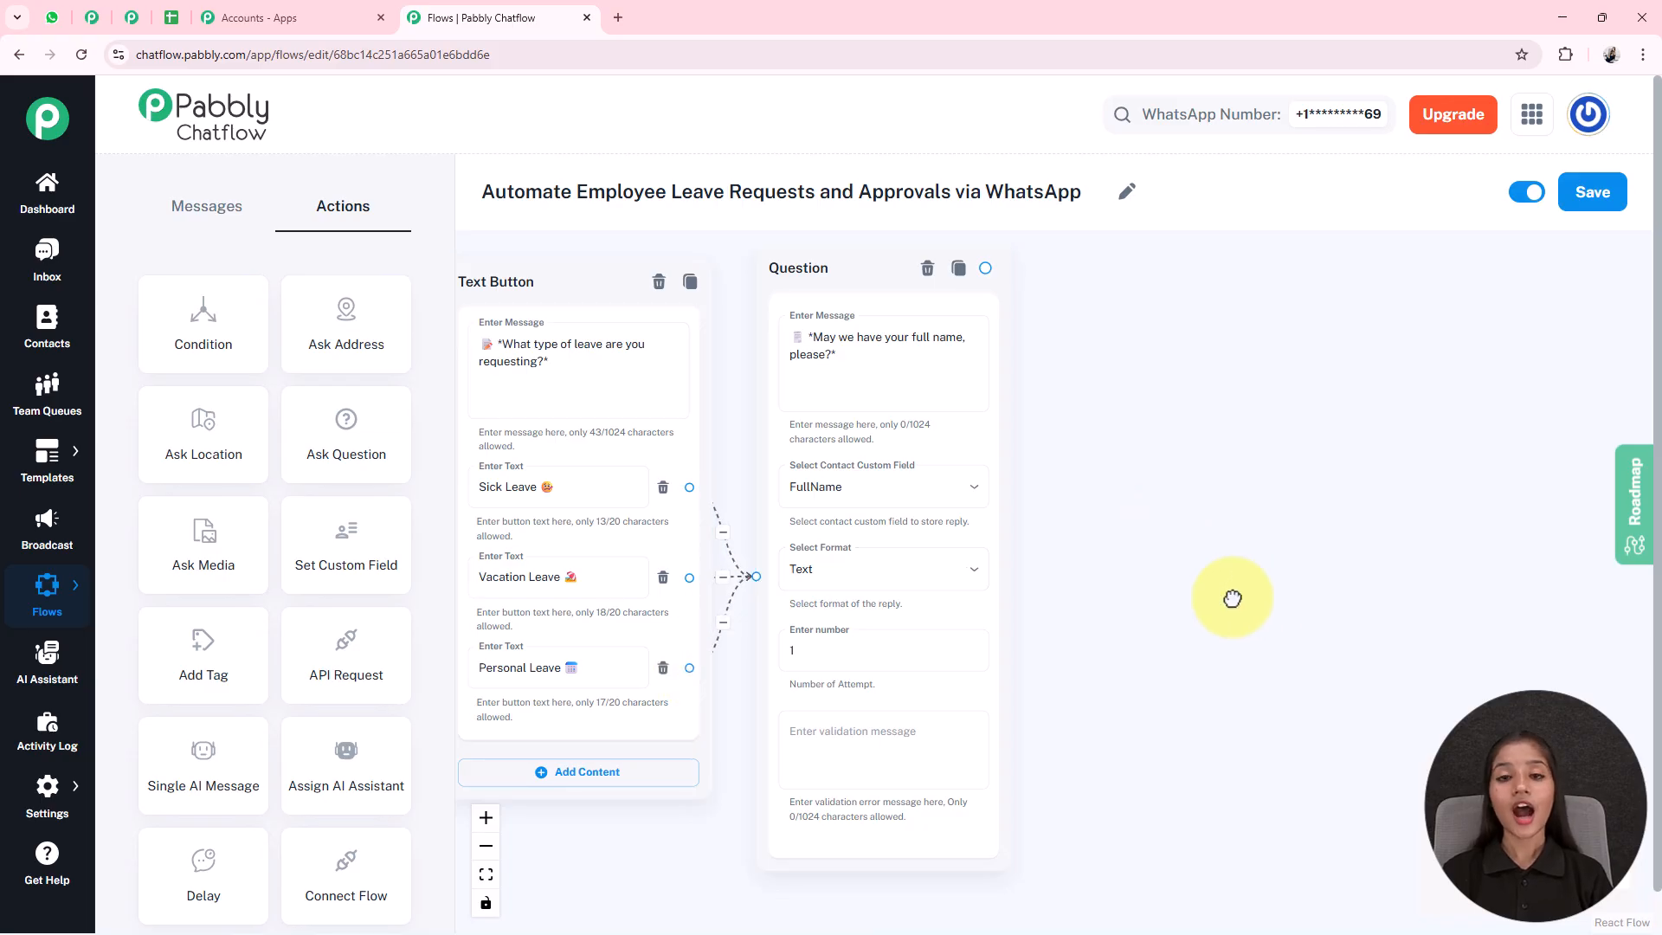
Add a second Question node beside the full name question with the message "📧 *Share your email address*"
left_click_drag(1251, 595, 1162, 617)
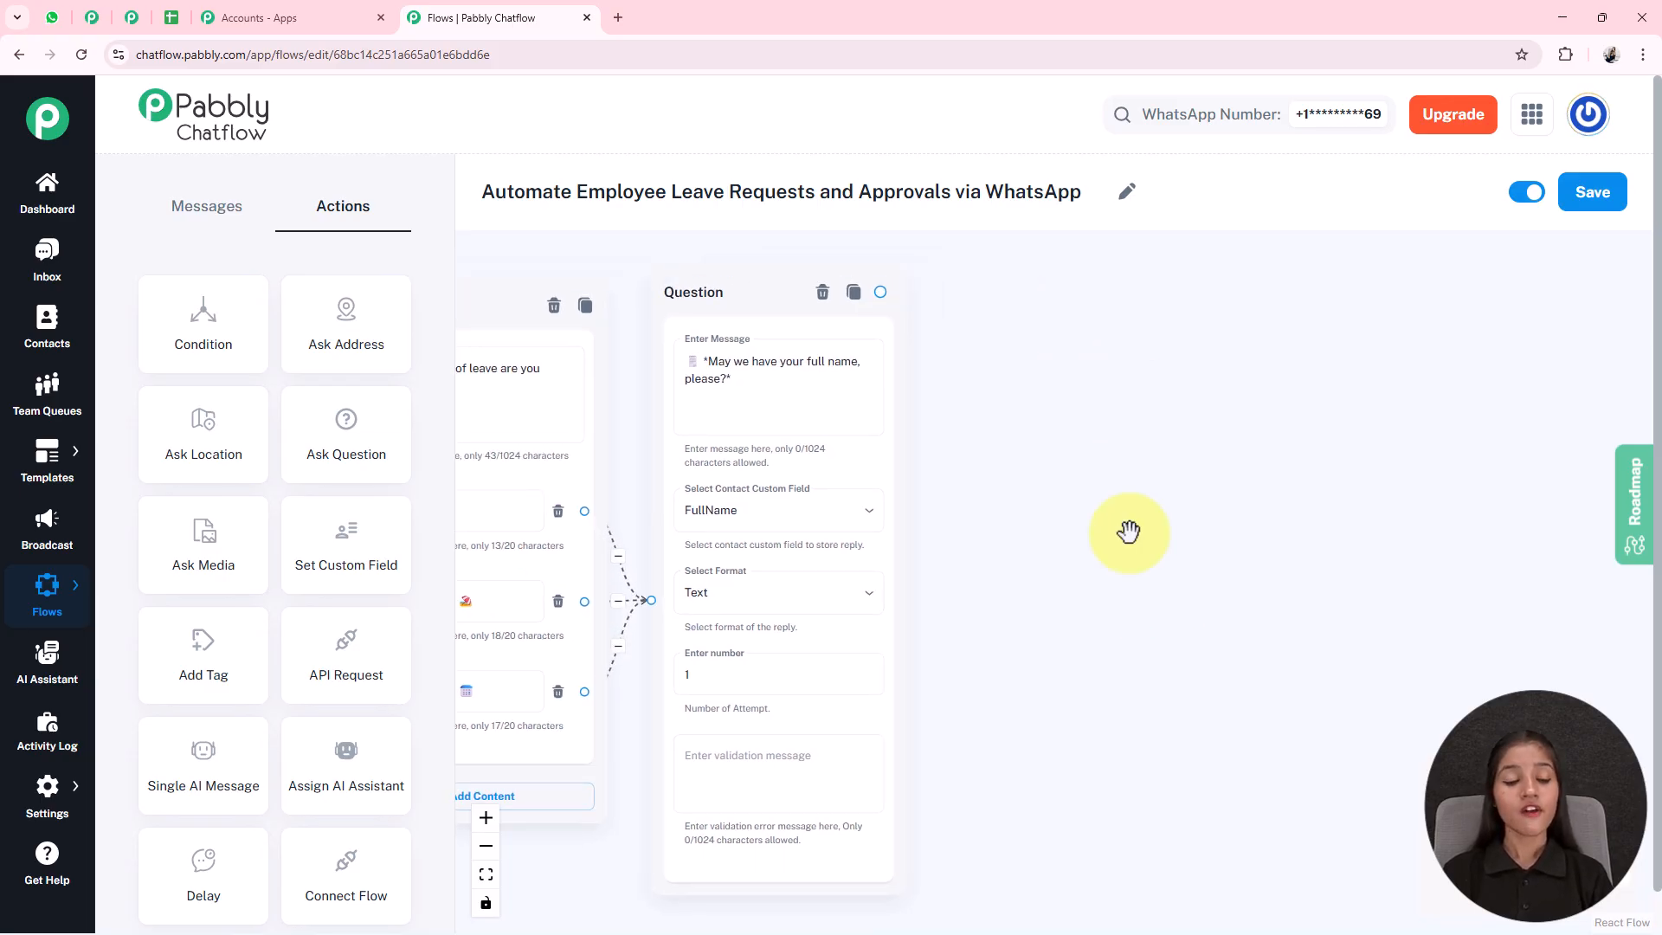
scroll(1125, 484, "down", 3)
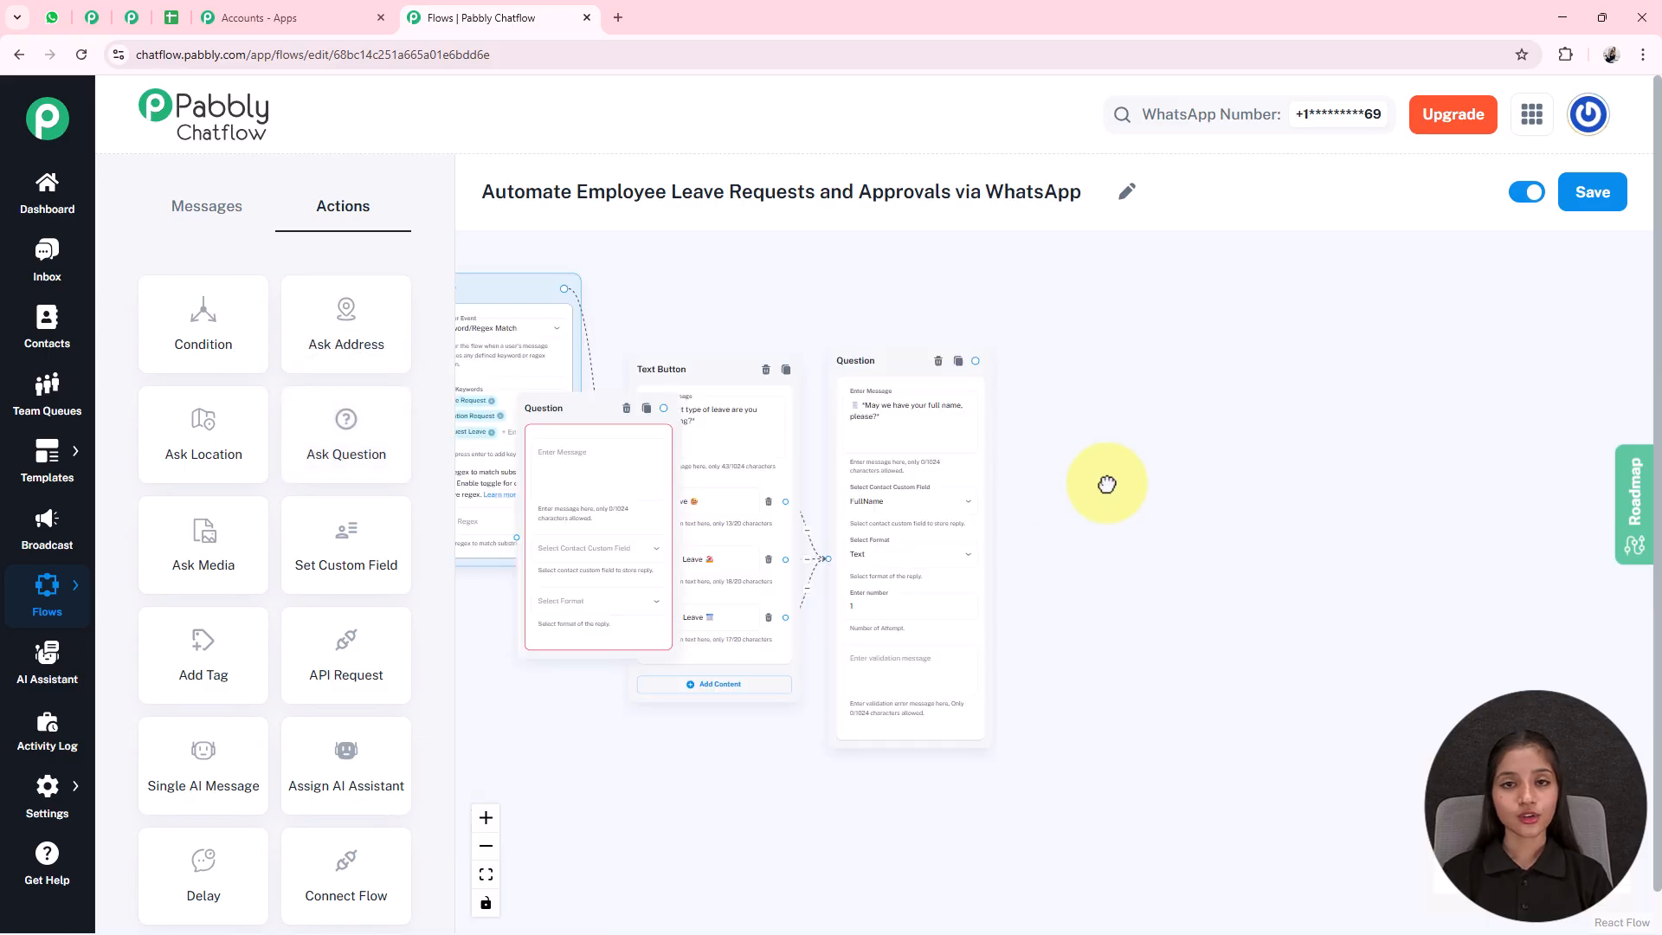
left_click_drag(569, 409, 1064, 449)
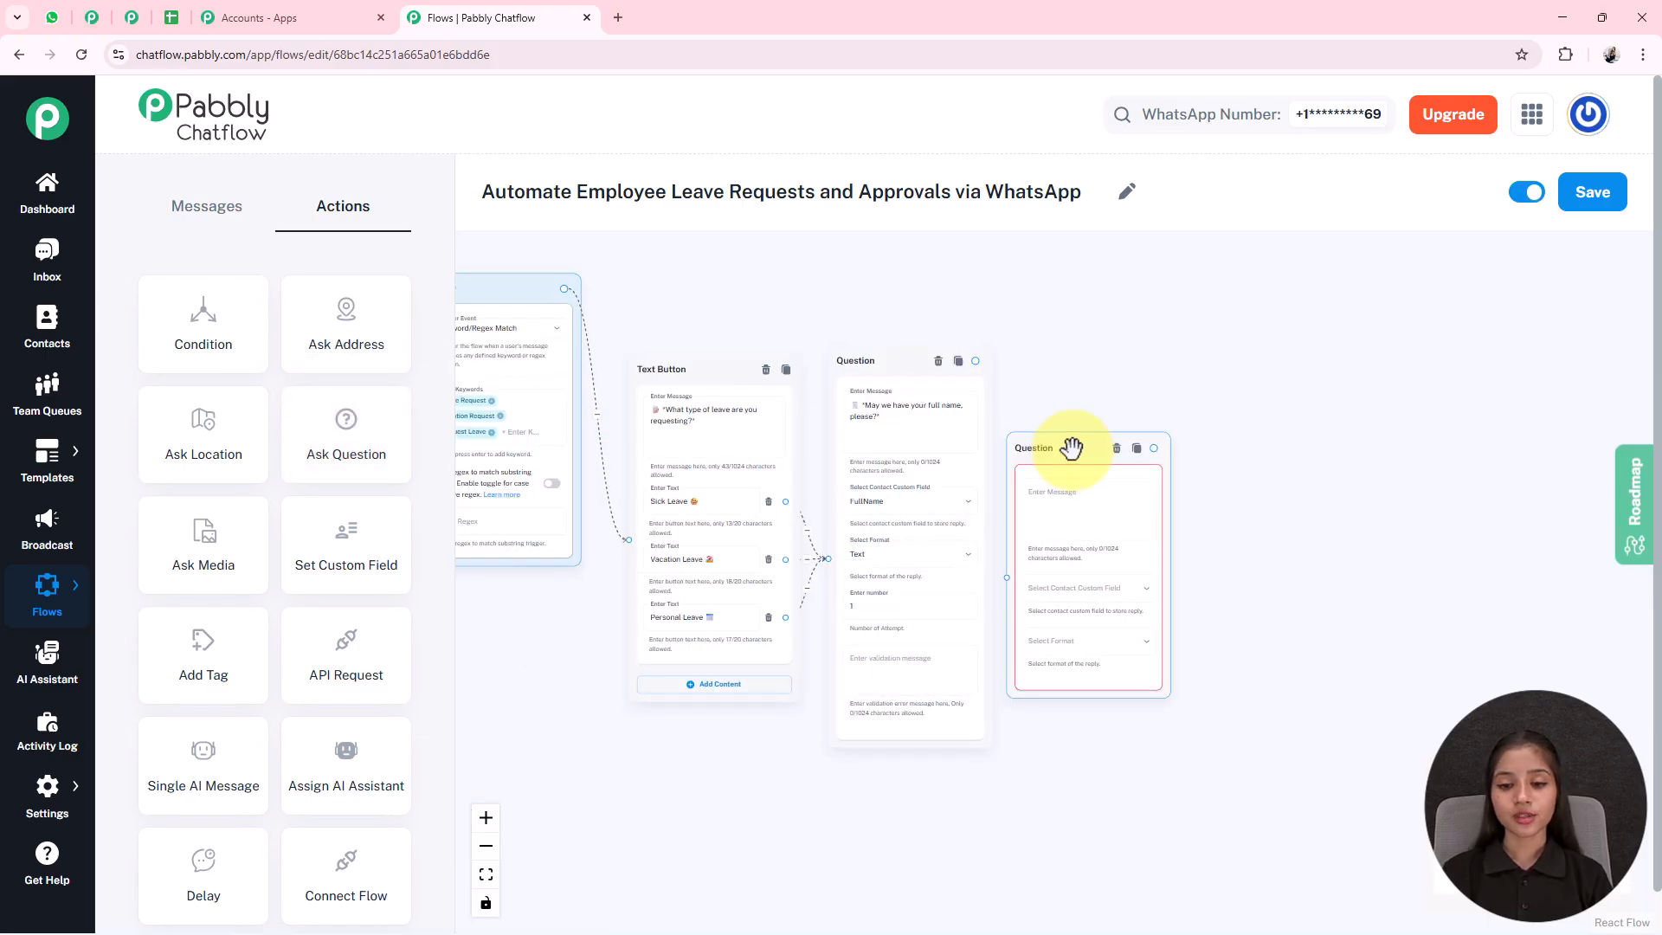
scroll(1079, 448, "up", 5)
left_click_drag(1326, 563, 1050, 557)
left_click(1000, 486)
scroll(1000, 485, "up", 1)
type("📧 *Share your email address*")
Store the email question's reply in the Email contact custom field and set its reply format to Email
left_click(893, 613)
scroll(736, 645, "down", 10)
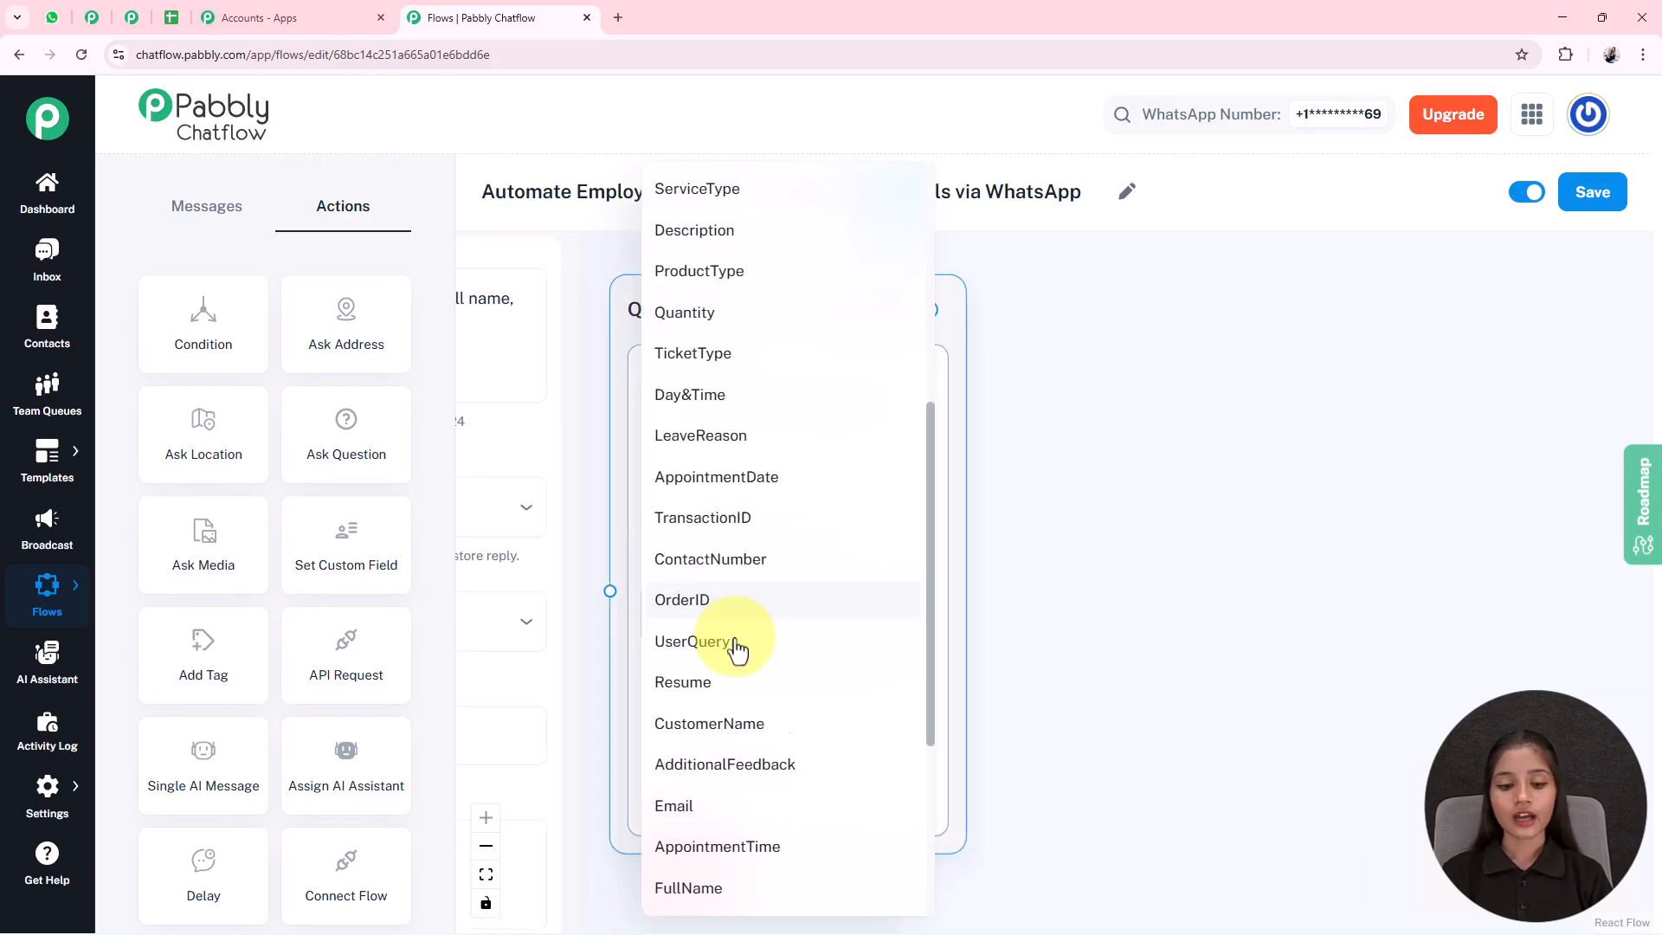
left_click(734, 647)
left_click(783, 736)
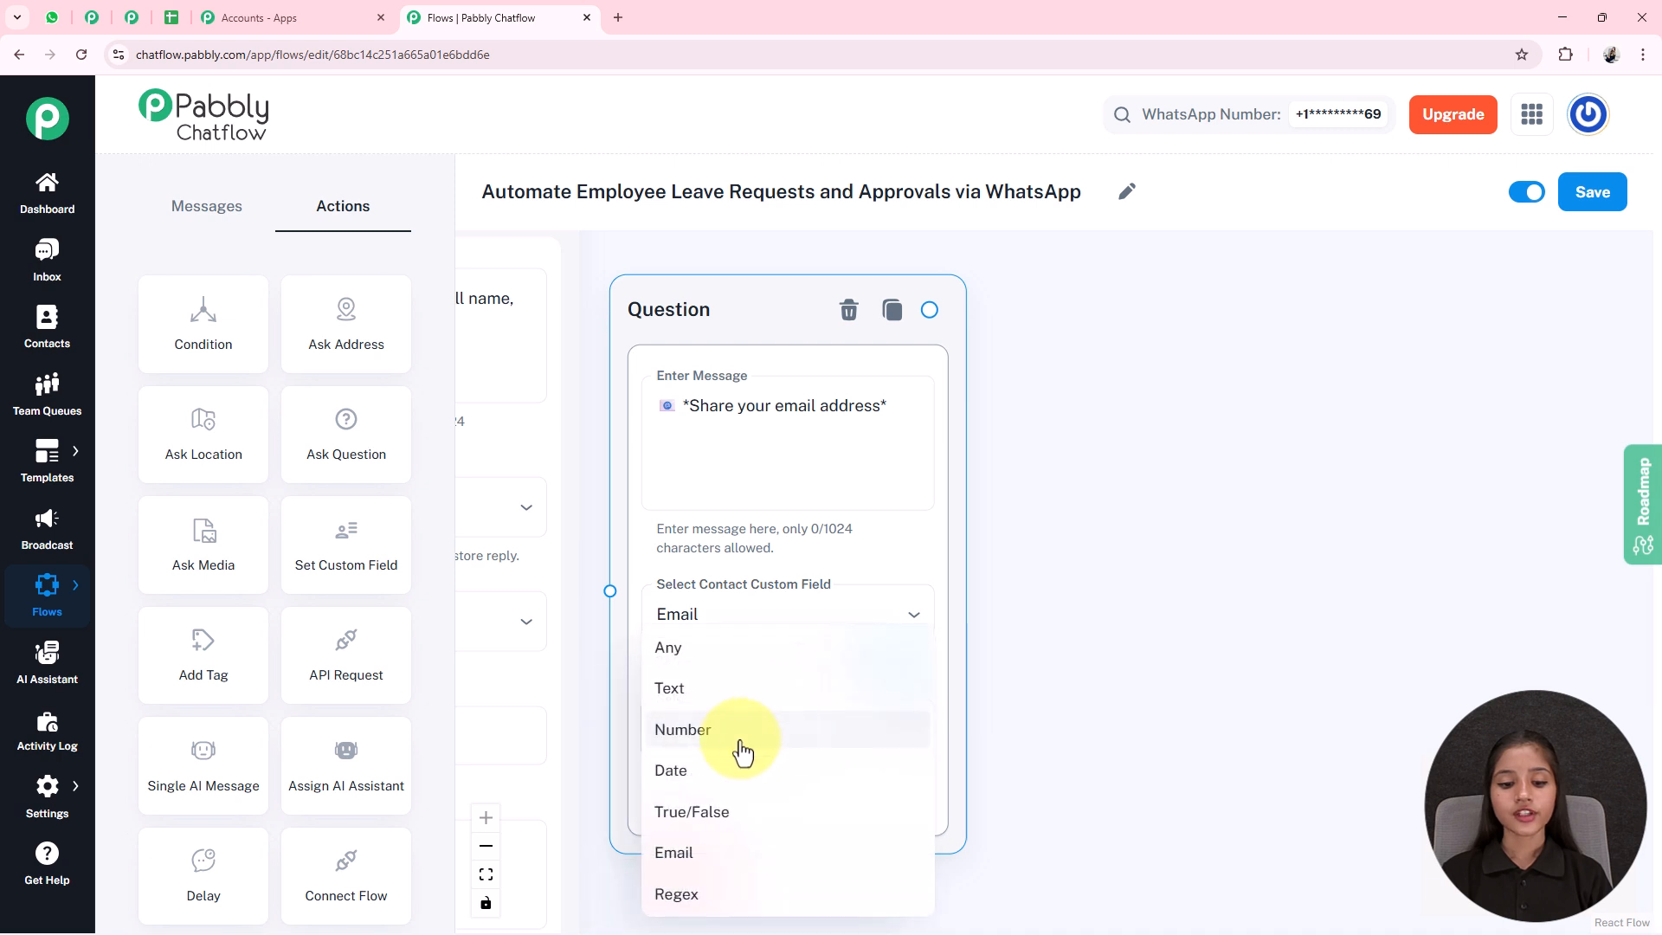
left_click(698, 853)
Connect the full name Question node to the email Question node and adjust the email node's placement
left_click_drag(1202, 757, 1209, 653)
left_click_drag(862, 664, 943, 585)
left_click_drag(688, 604, 828, 866)
left_click_drag(1273, 658, 1116, 472)
scroll(1229, 545, "down", 2)
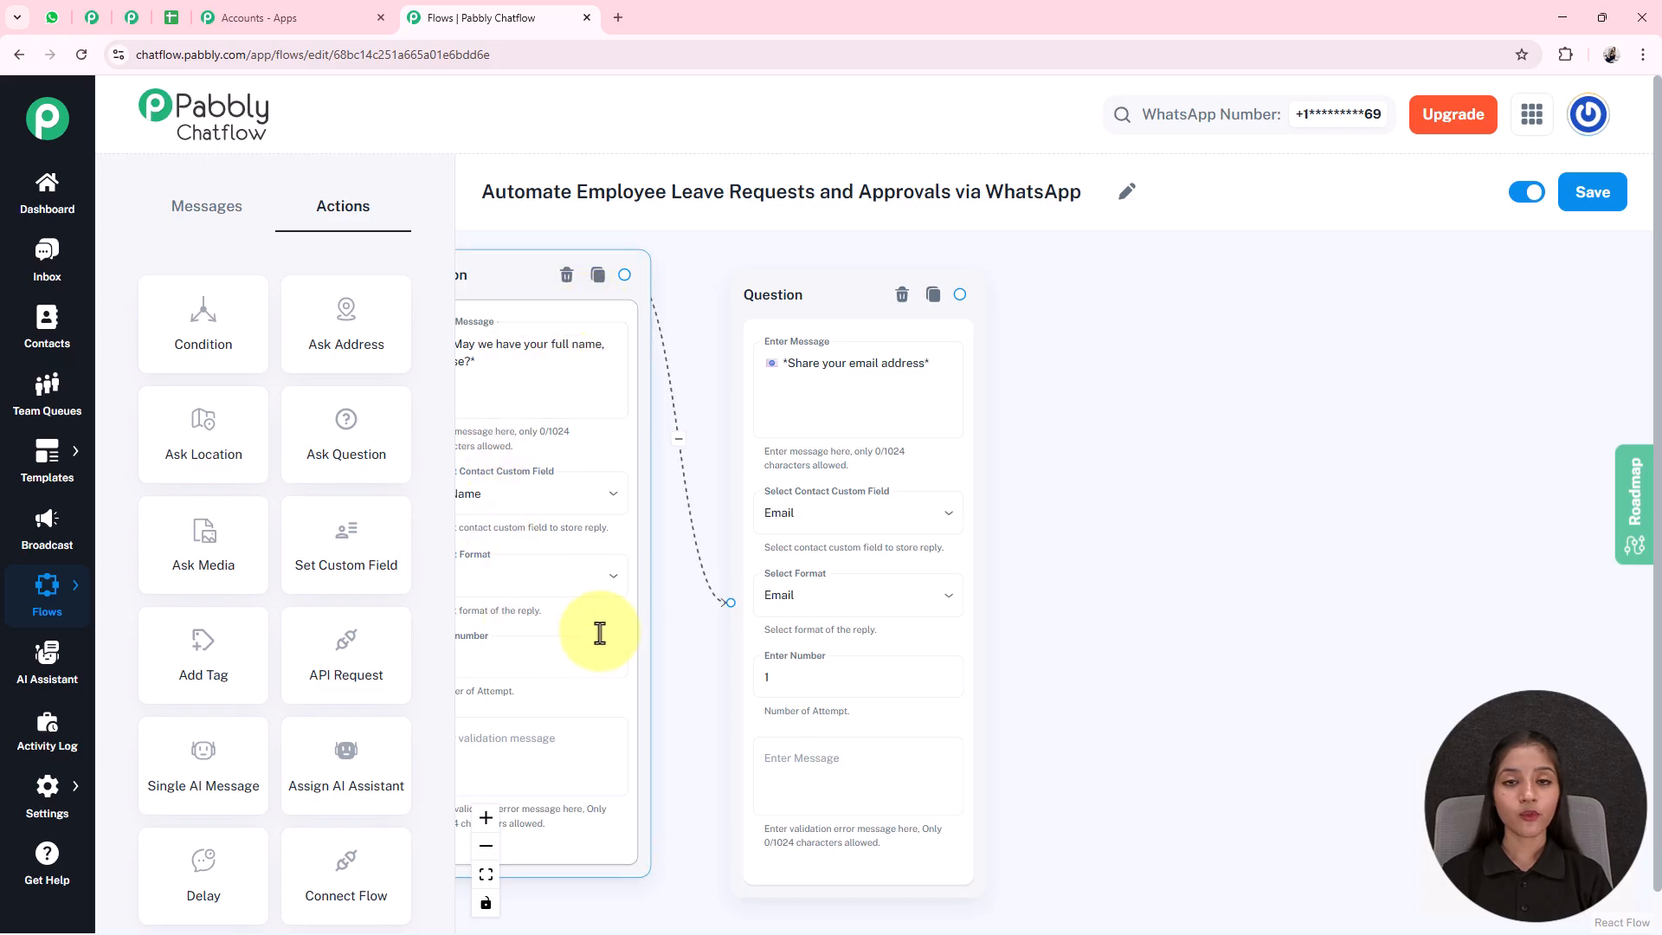
left_click(822, 352)
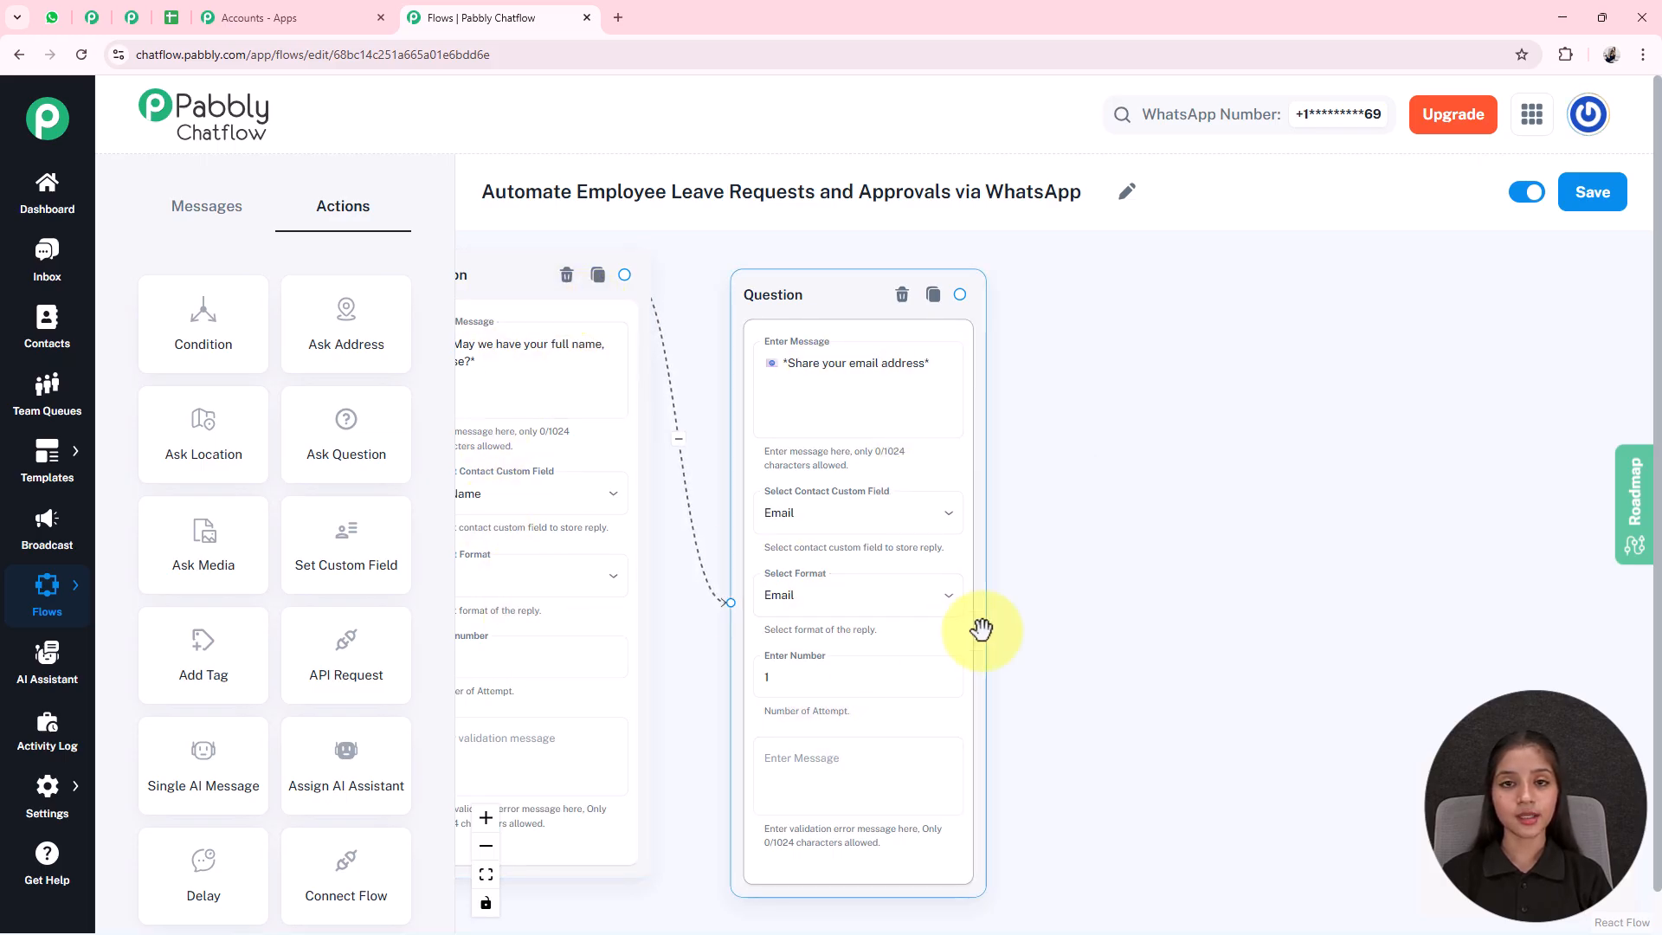
left_click_drag(1191, 620, 1020, 613)
left_click_drag(623, 284, 627, 318)
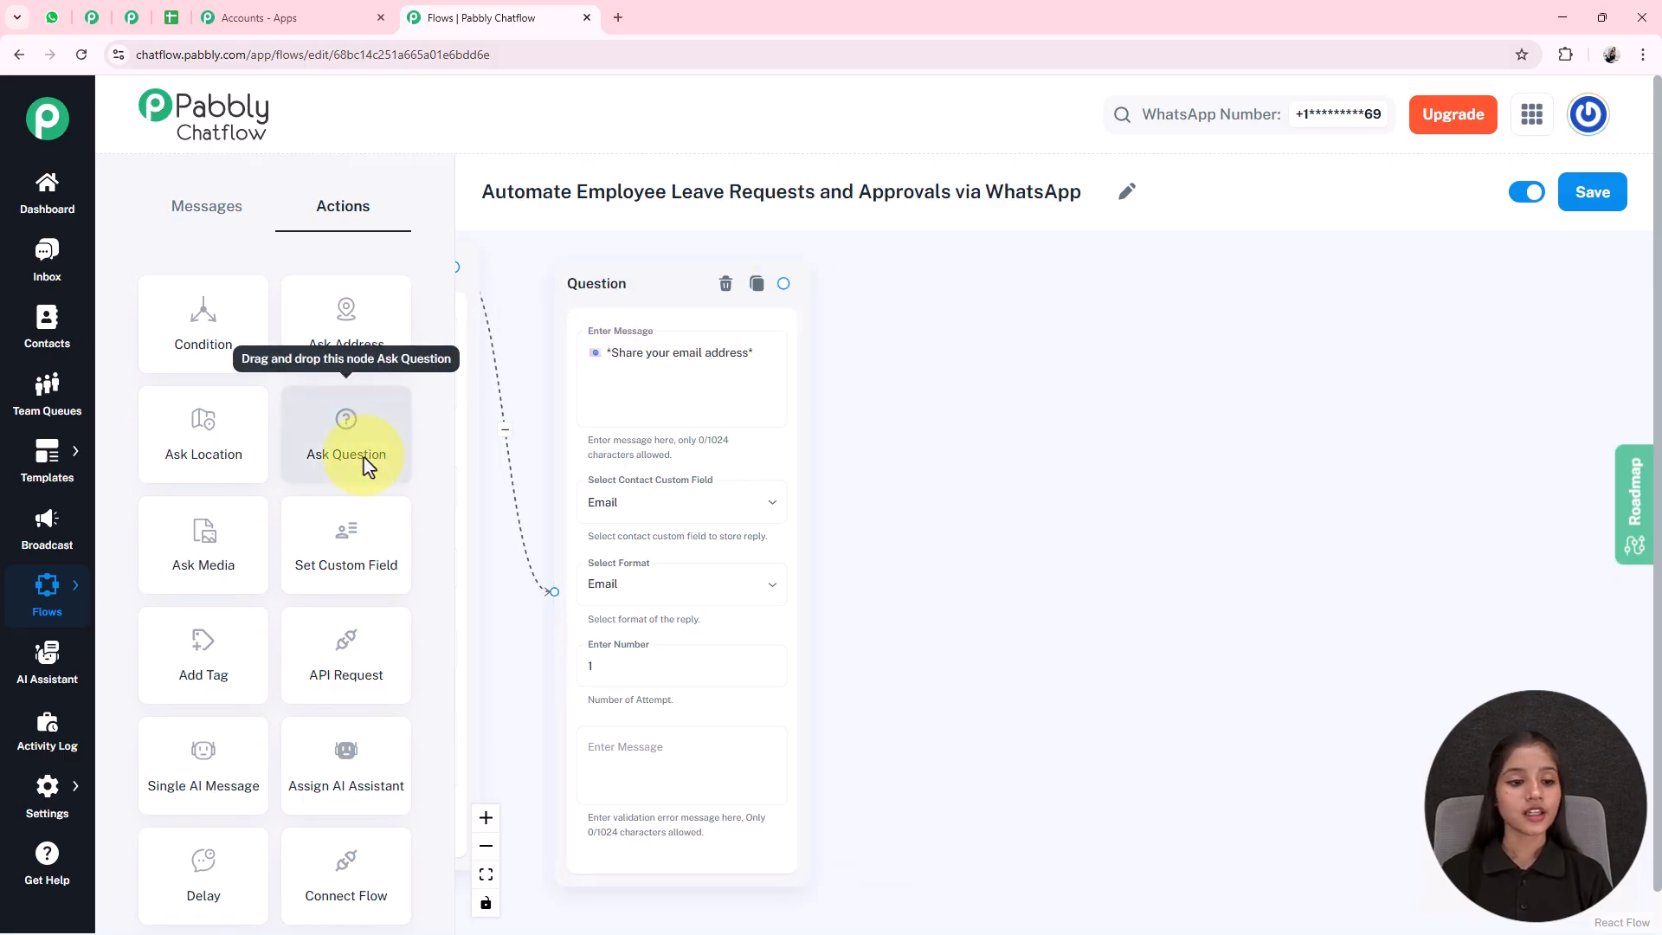
Add a third Question node beside the email question with the message "🗓 *Please enter the Start Date for your leave.*"
scroll(835, 423, "down", 3)
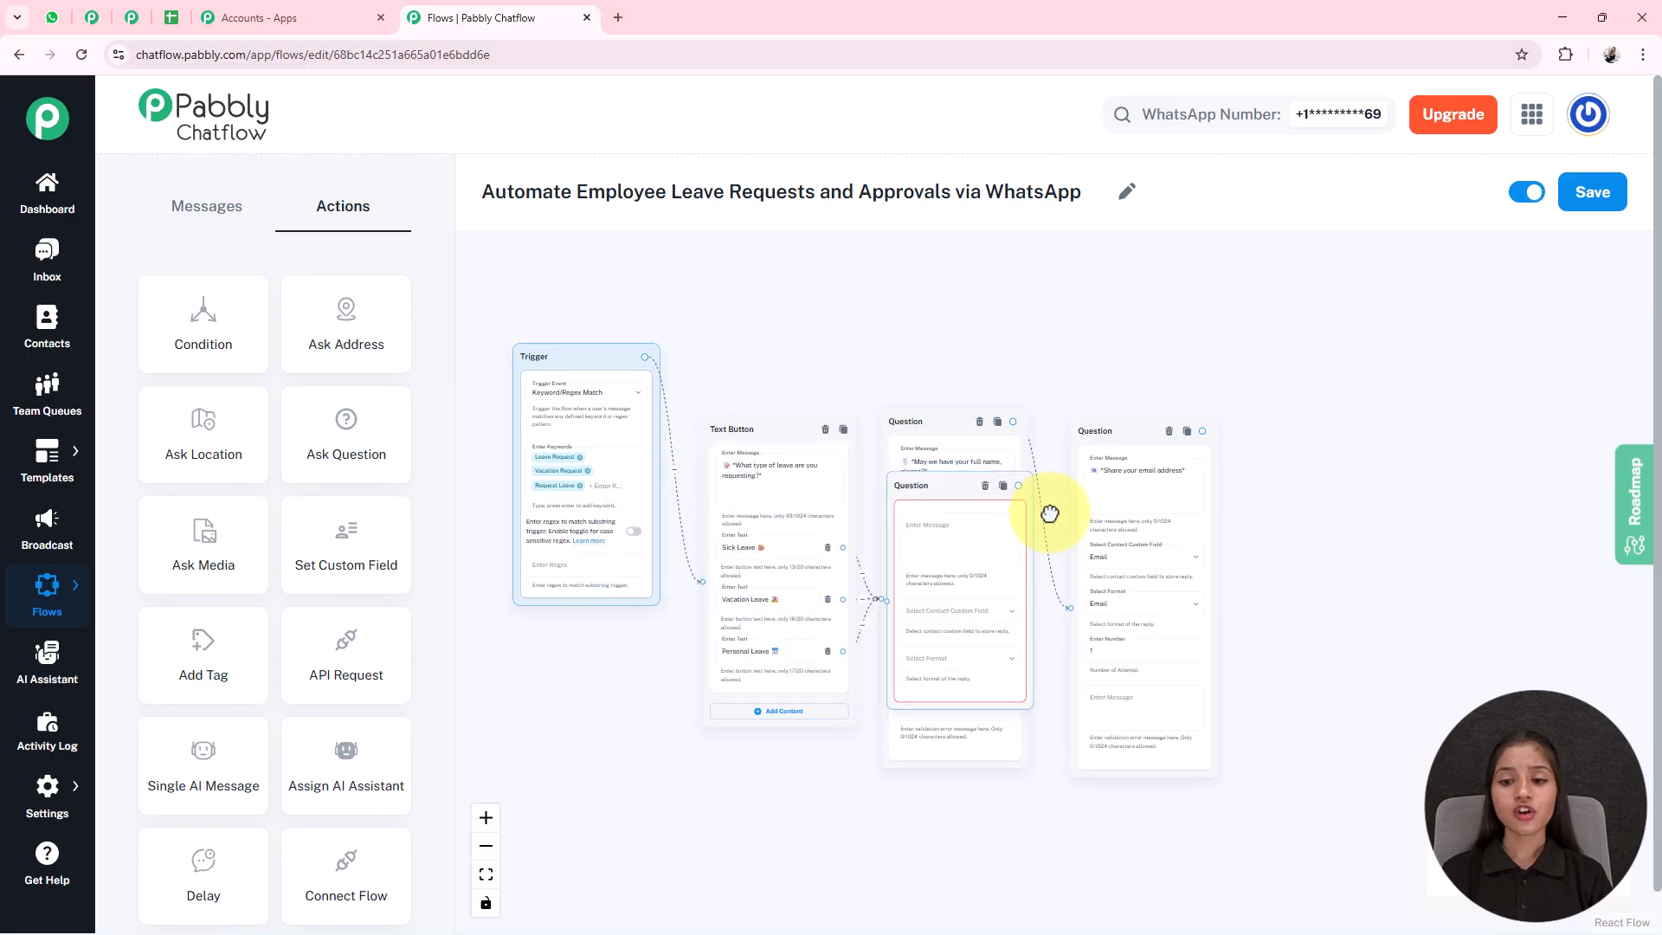
left_click_drag(1050, 512, 1293, 491)
scroll(1388, 533, "up", 6)
left_click_drag(1191, 380, 1165, 316)
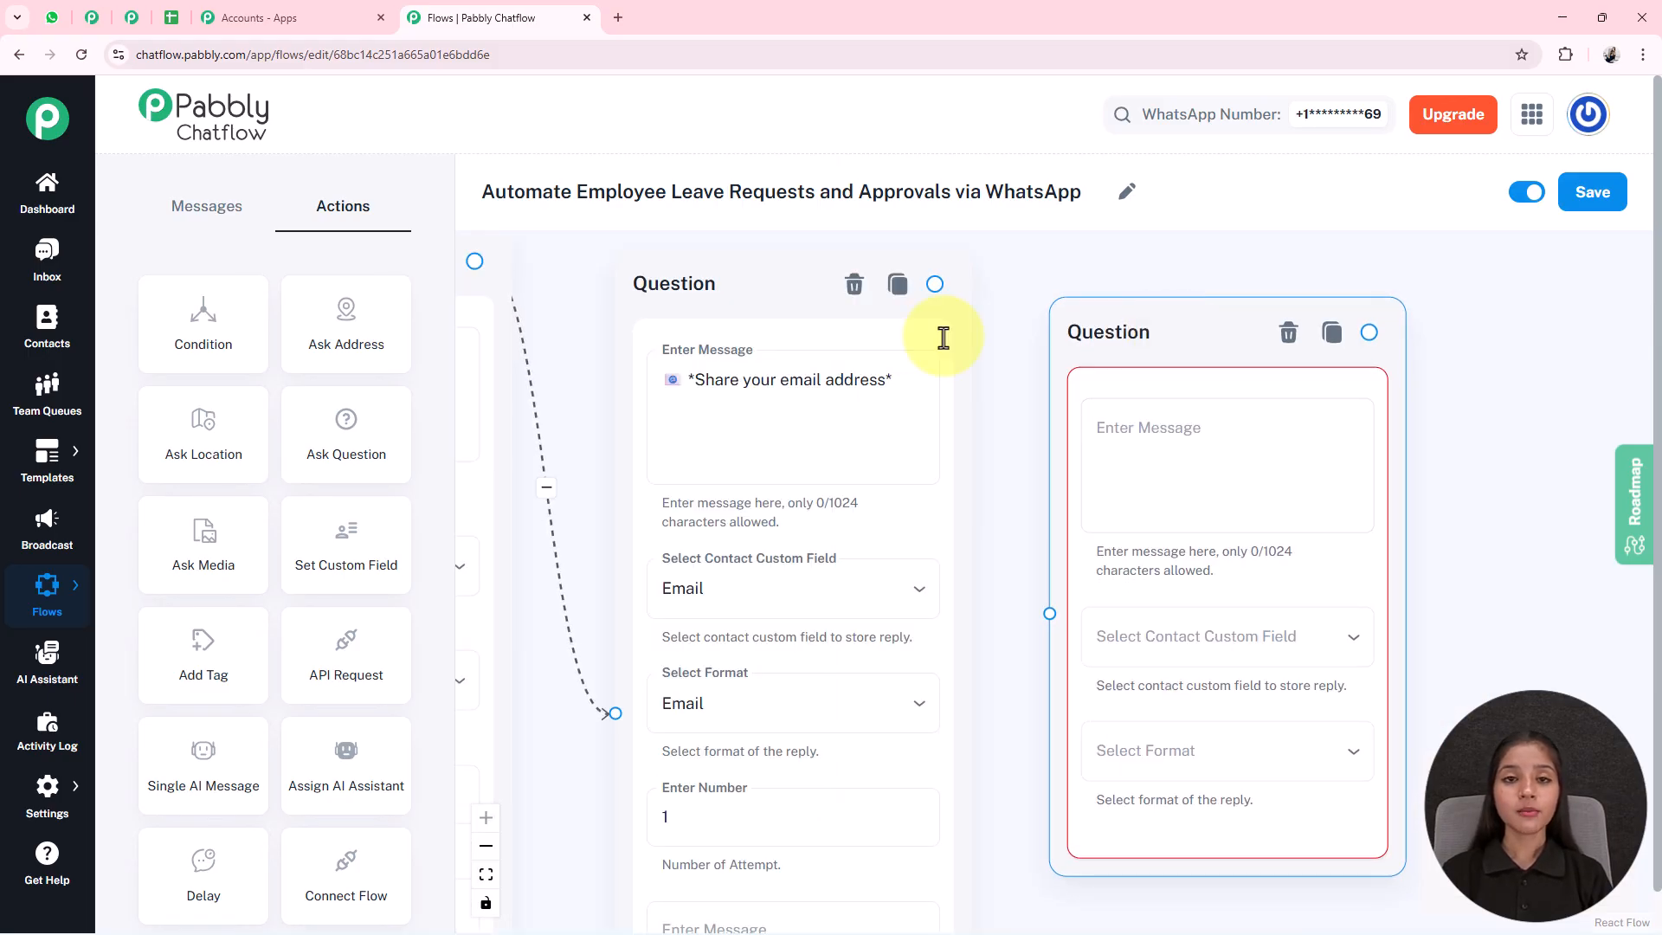
left_click(1168, 451)
type("🗓 *Please enter the Start Date for your leave.*")
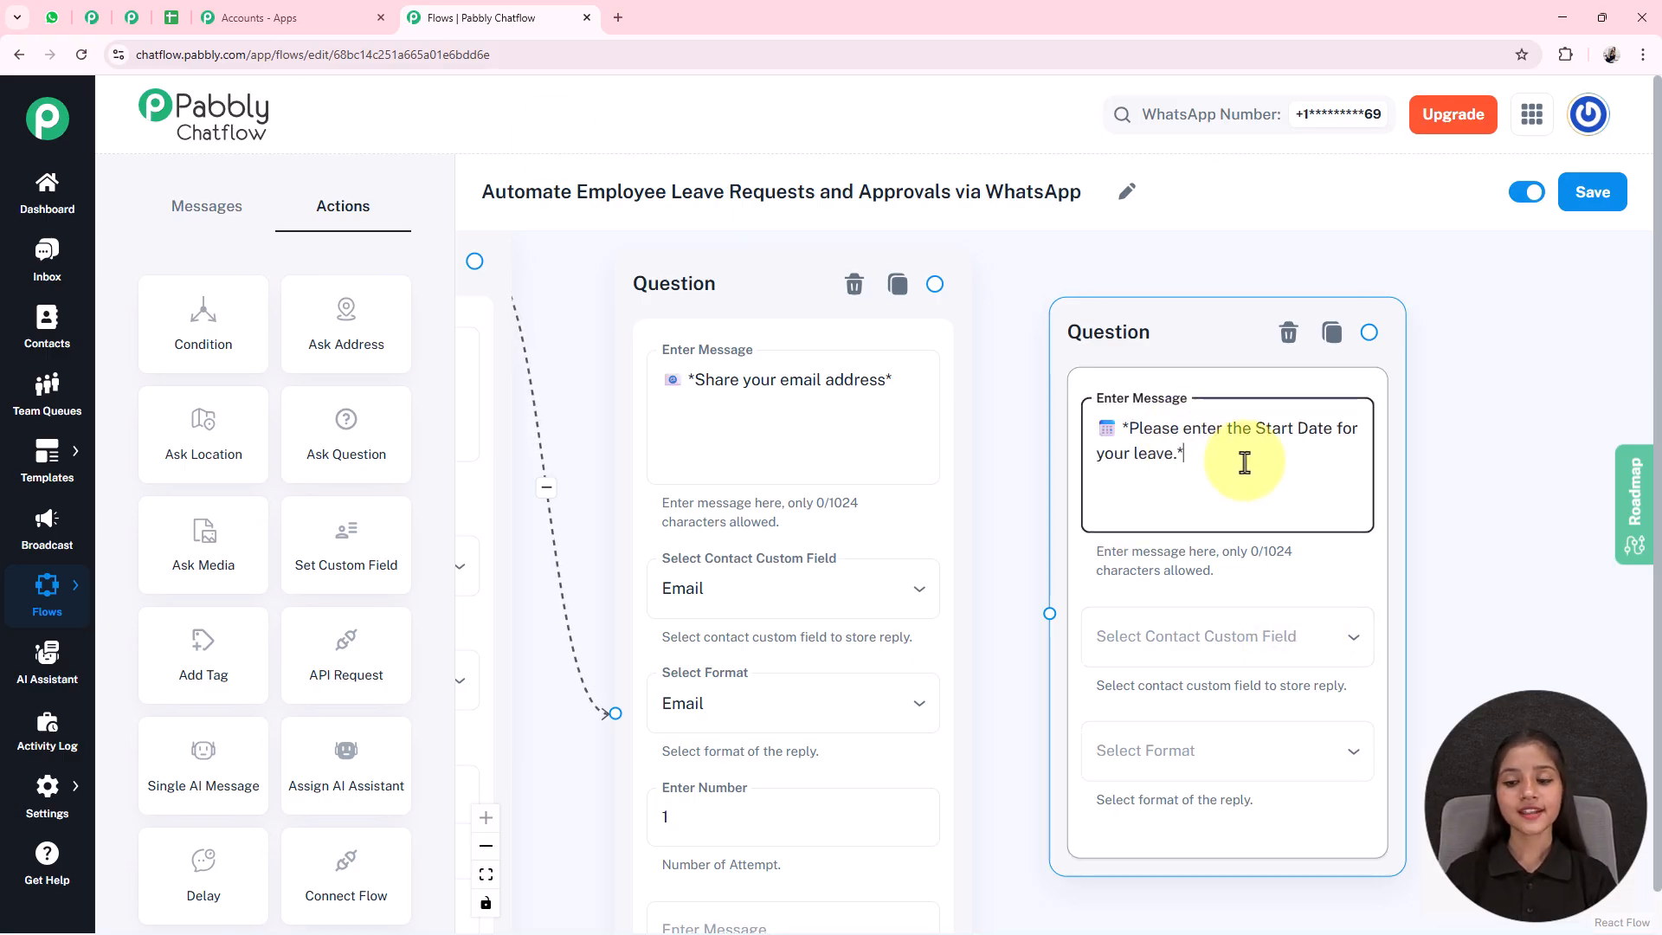
Store the start date question's reply in the LeaveStartDate contact custom field and set its reply format to Date
left_click_drag(1539, 571, 1250, 529)
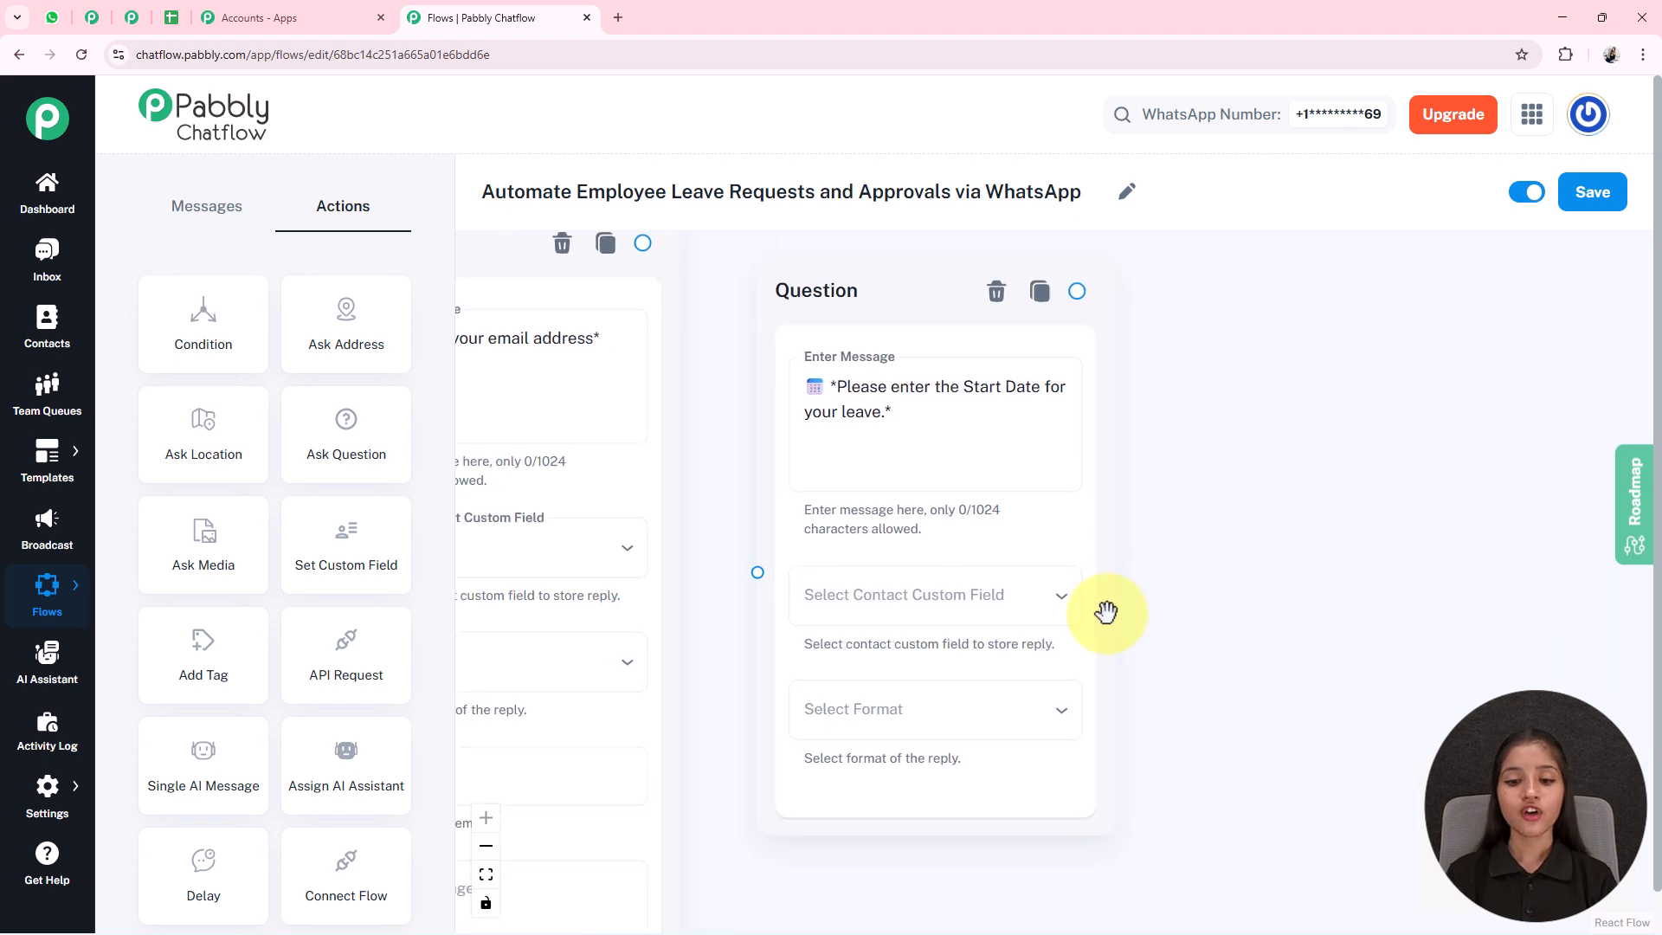
left_click(872, 594)
scroll(941, 554, "down", 2)
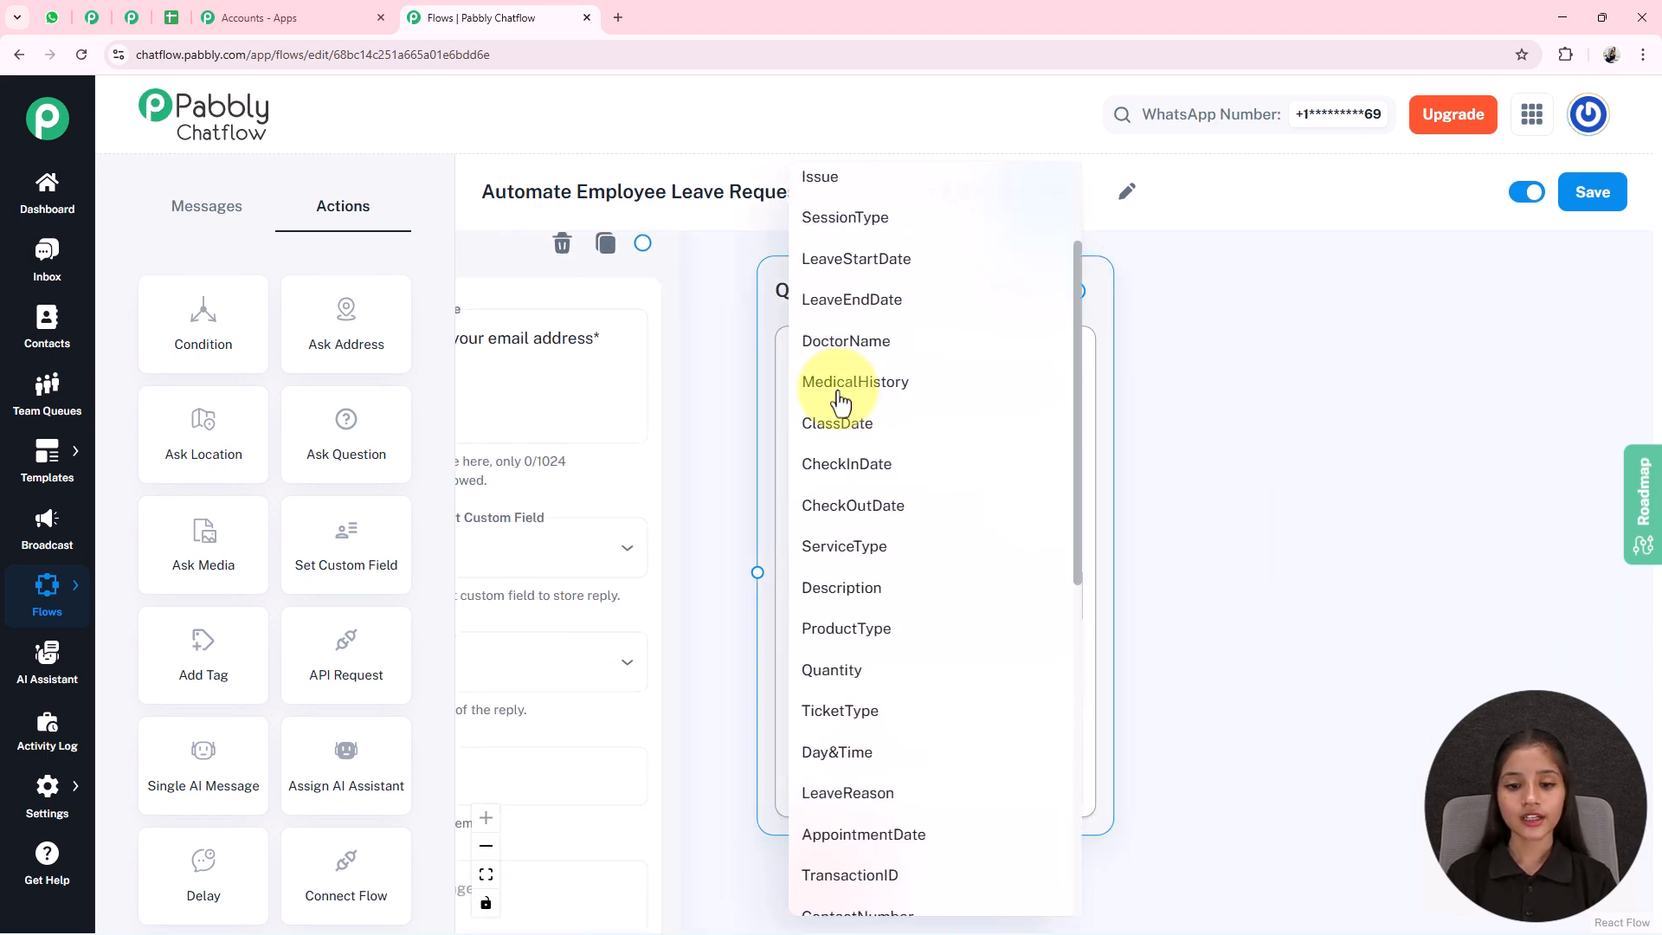
left_click(874, 259)
left_click(892, 746)
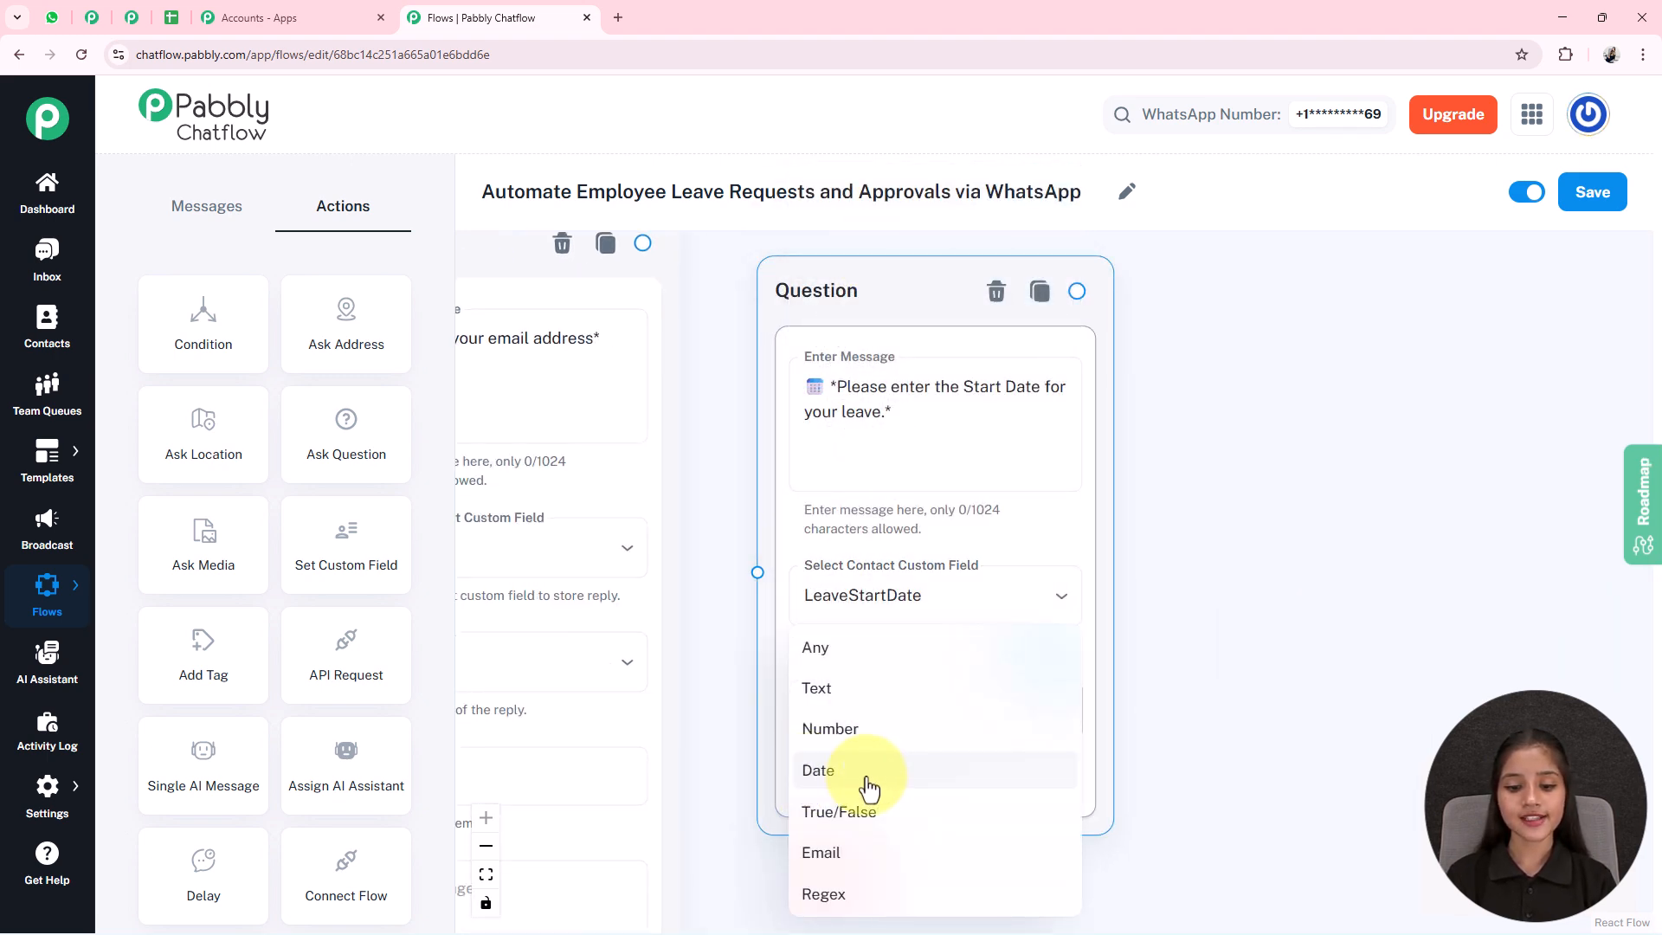
left_click(865, 774)
Connect the email Question node to the start date Question node
scroll(1254, 686, "down", 1)
scroll(1254, 686, "down", 2)
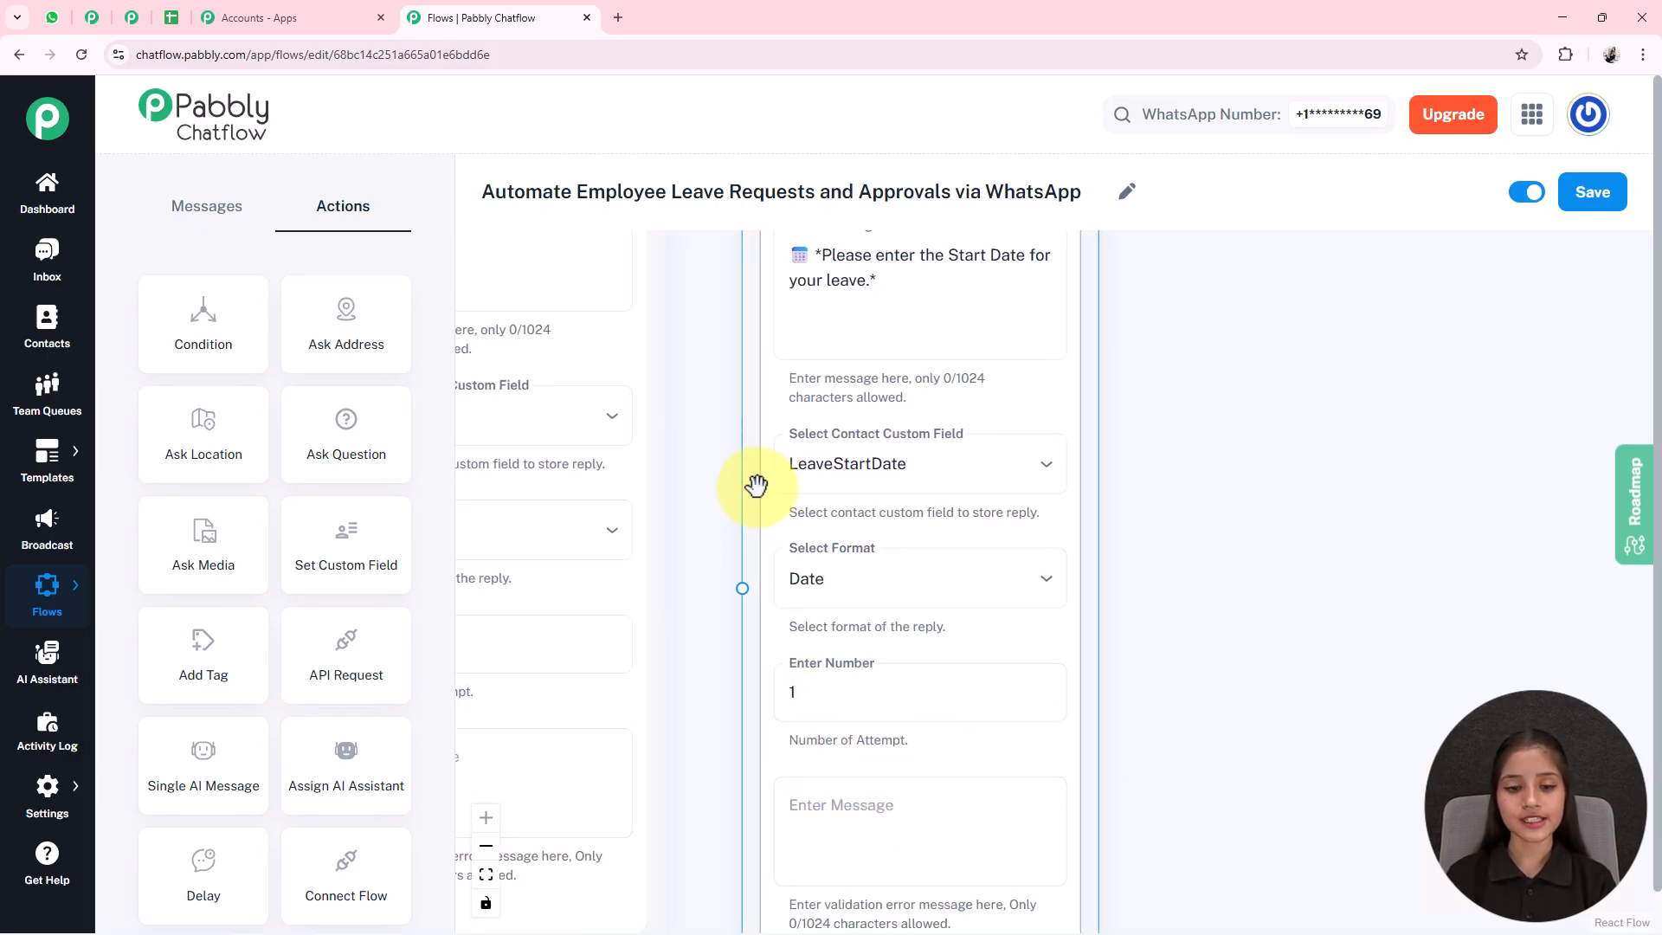
left_click_drag(722, 478, 795, 640)
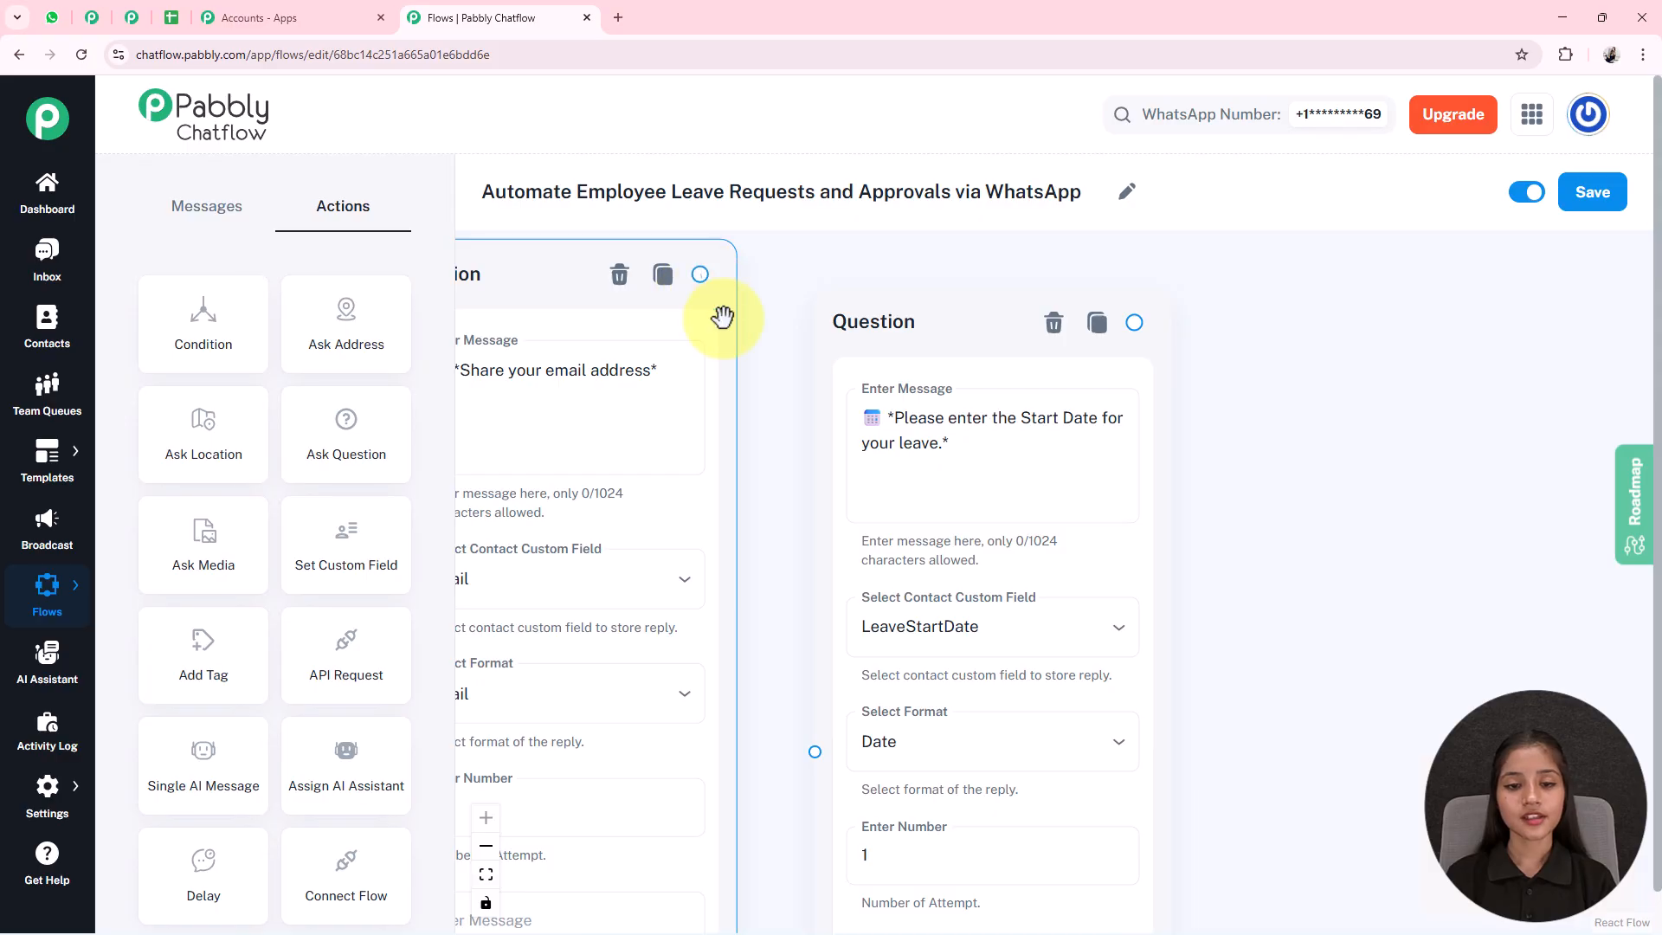
left_click_drag(805, 752, 814, 751)
left_click_drag(1246, 539, 1456, 540)
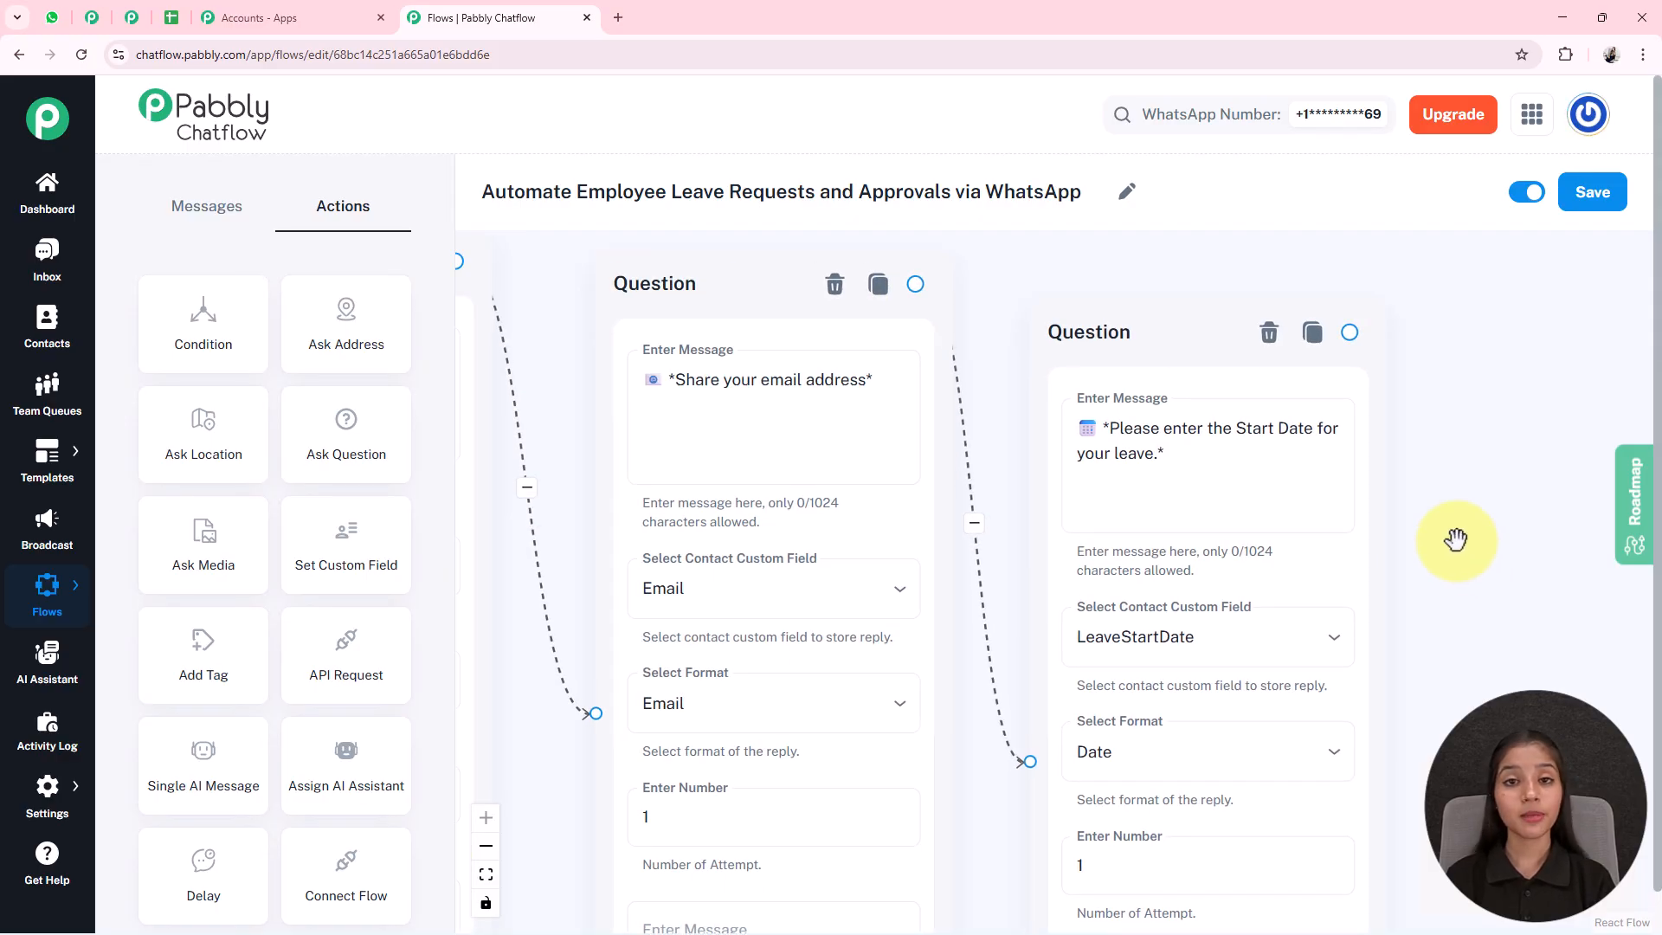
scroll(1456, 540, "down", 2)
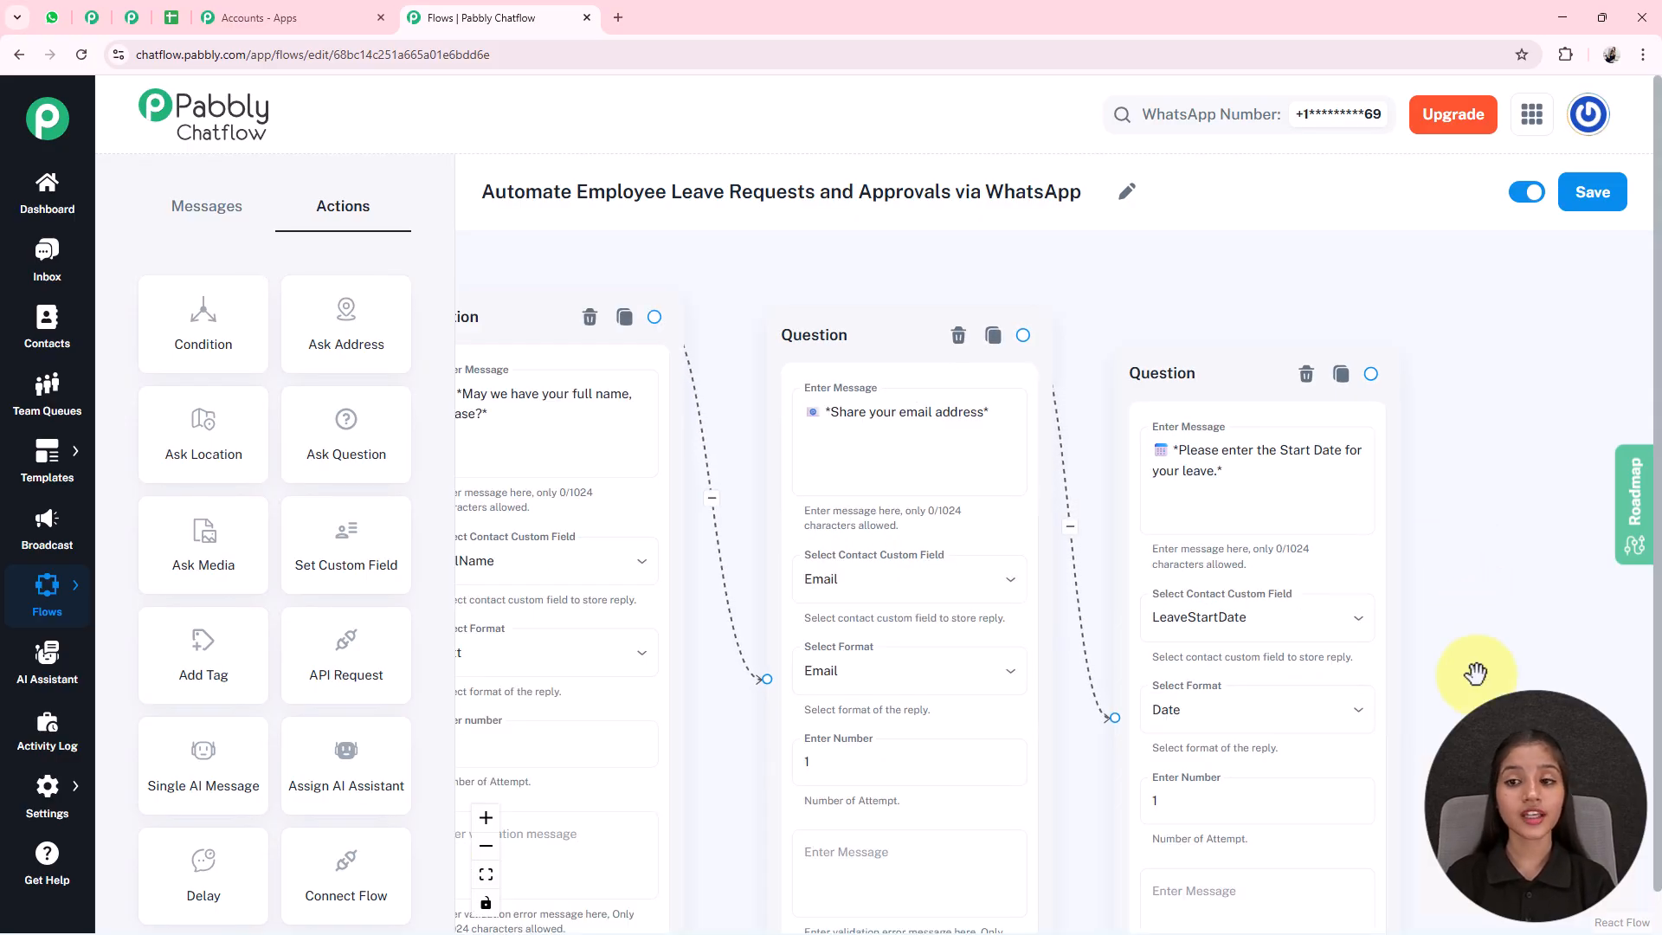
Add a fourth Question node beside the start date question with the message "🗓 *Please enter the End Date for your leave.*"
left_click_drag(1498, 656, 969, 538)
scroll(969, 538, "down", 2)
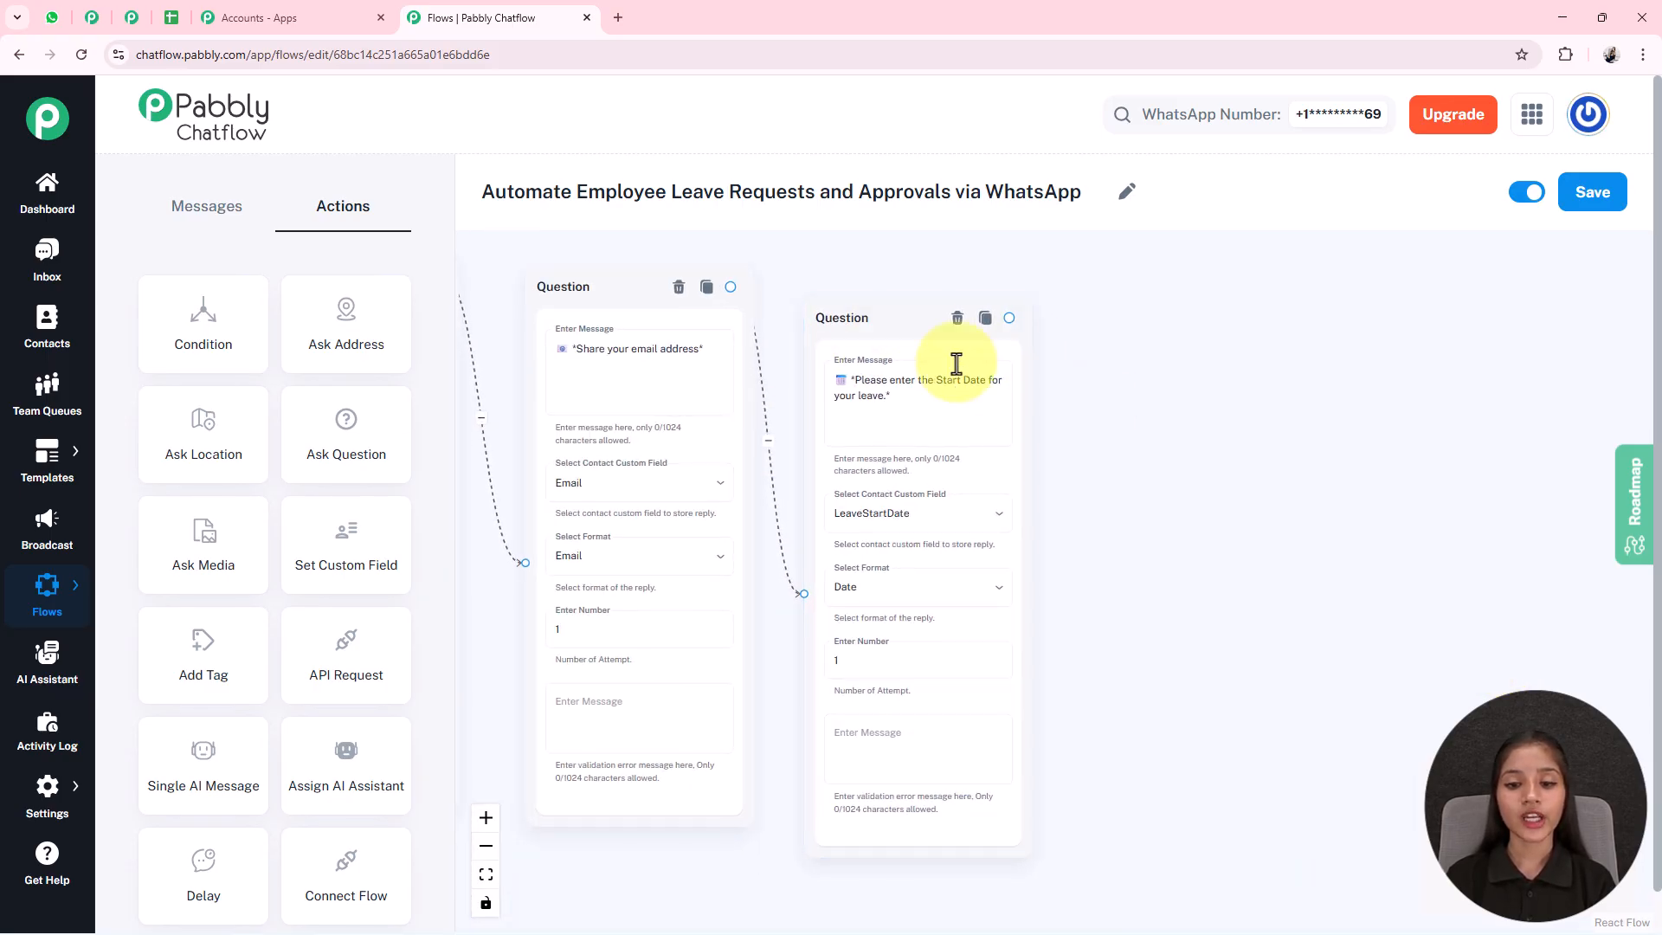
left_click(892, 365)
left_click_drag(1298, 705, 1175, 679)
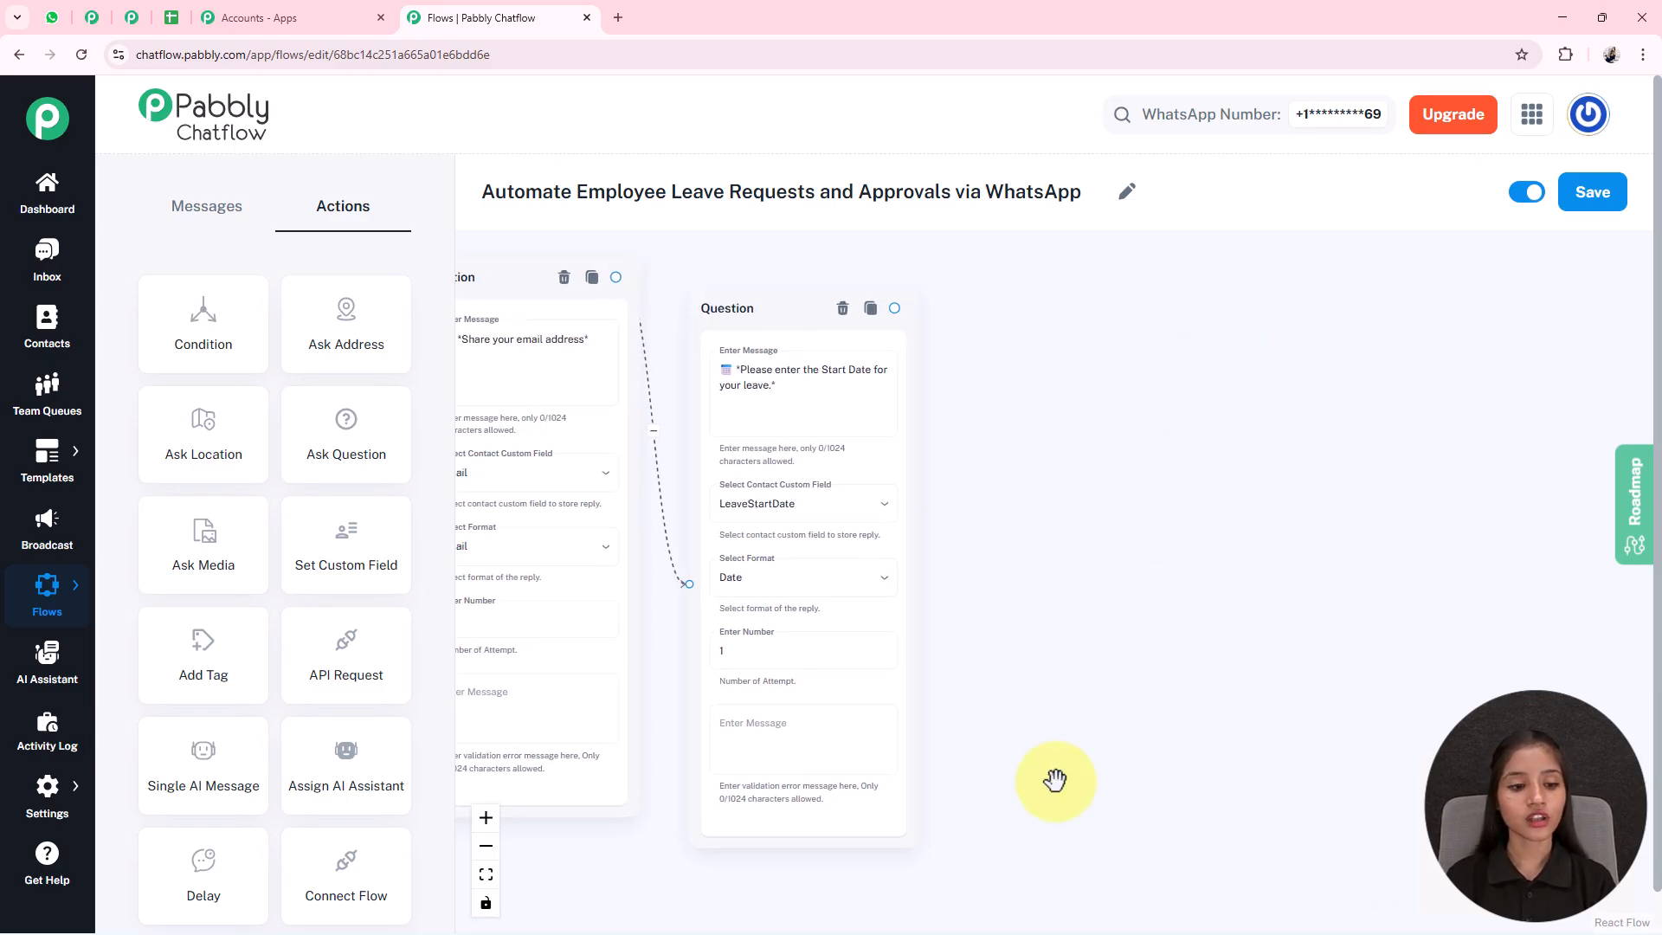
scroll(998, 486, "down", 4)
left_click_drag(998, 486, 1146, 564)
left_click_drag(614, 512, 1260, 513)
scroll(1260, 512, "up", 7)
left_click_drag(1389, 604, 1316, 493)
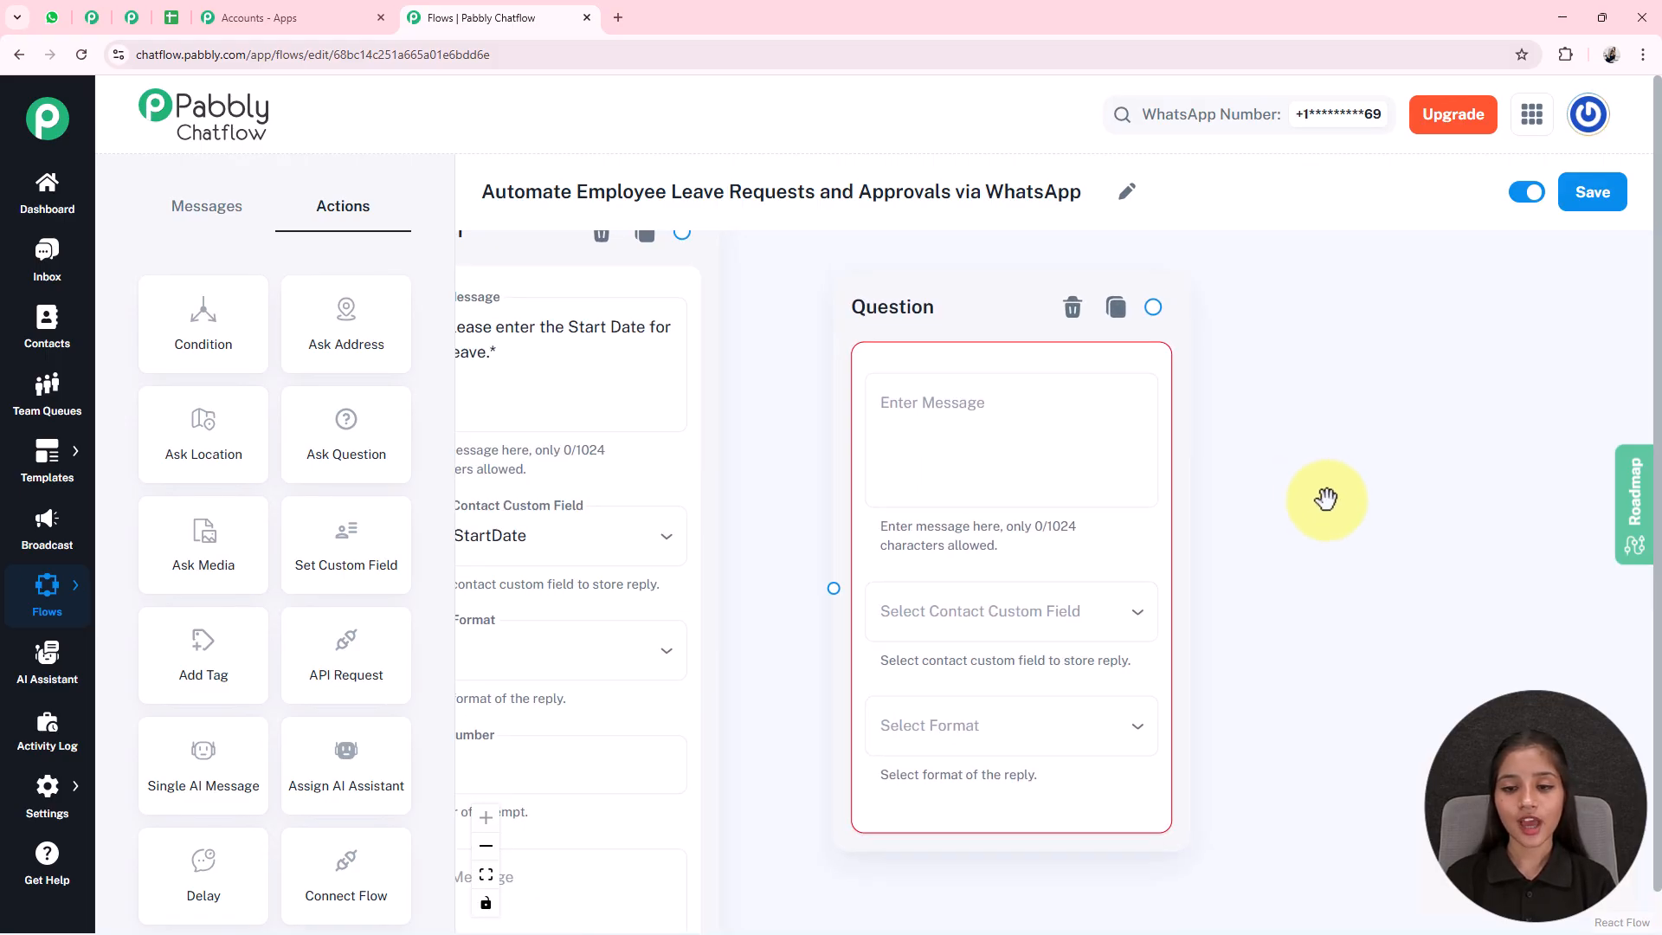
left_click(868, 428)
type("🗓 *Please enter the End Date for your leave.*")
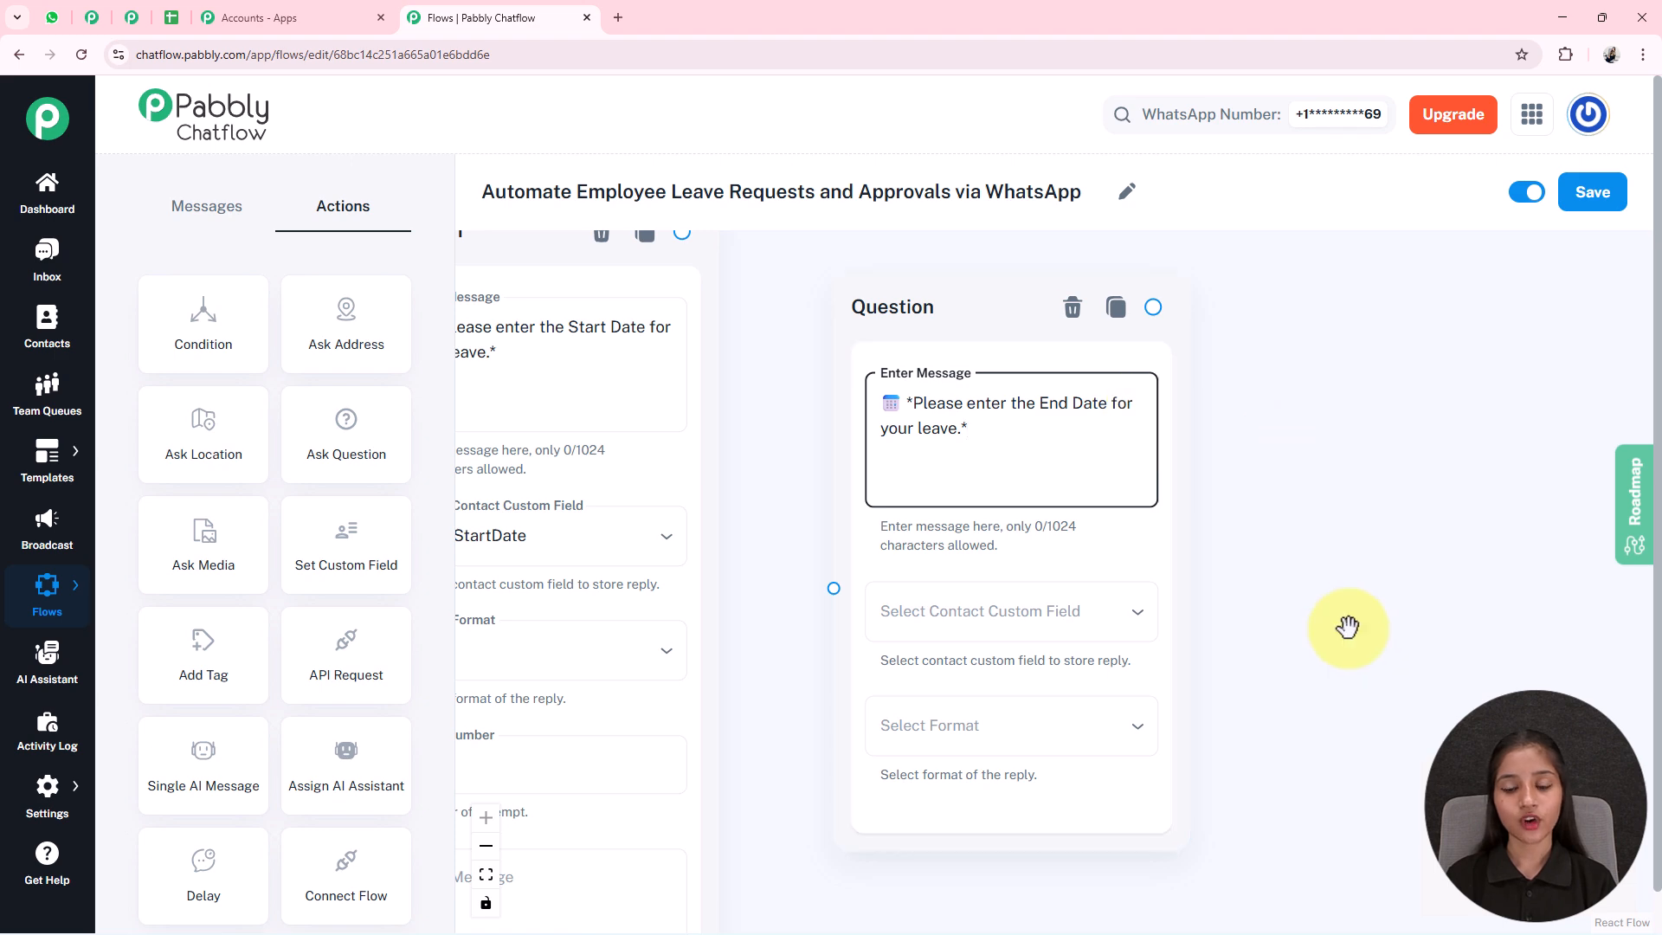
Store the end date question's reply in the LeaveEndDate contact custom field and set its reply format to Date
left_click_drag(1350, 623, 1212, 568)
left_click(839, 573)
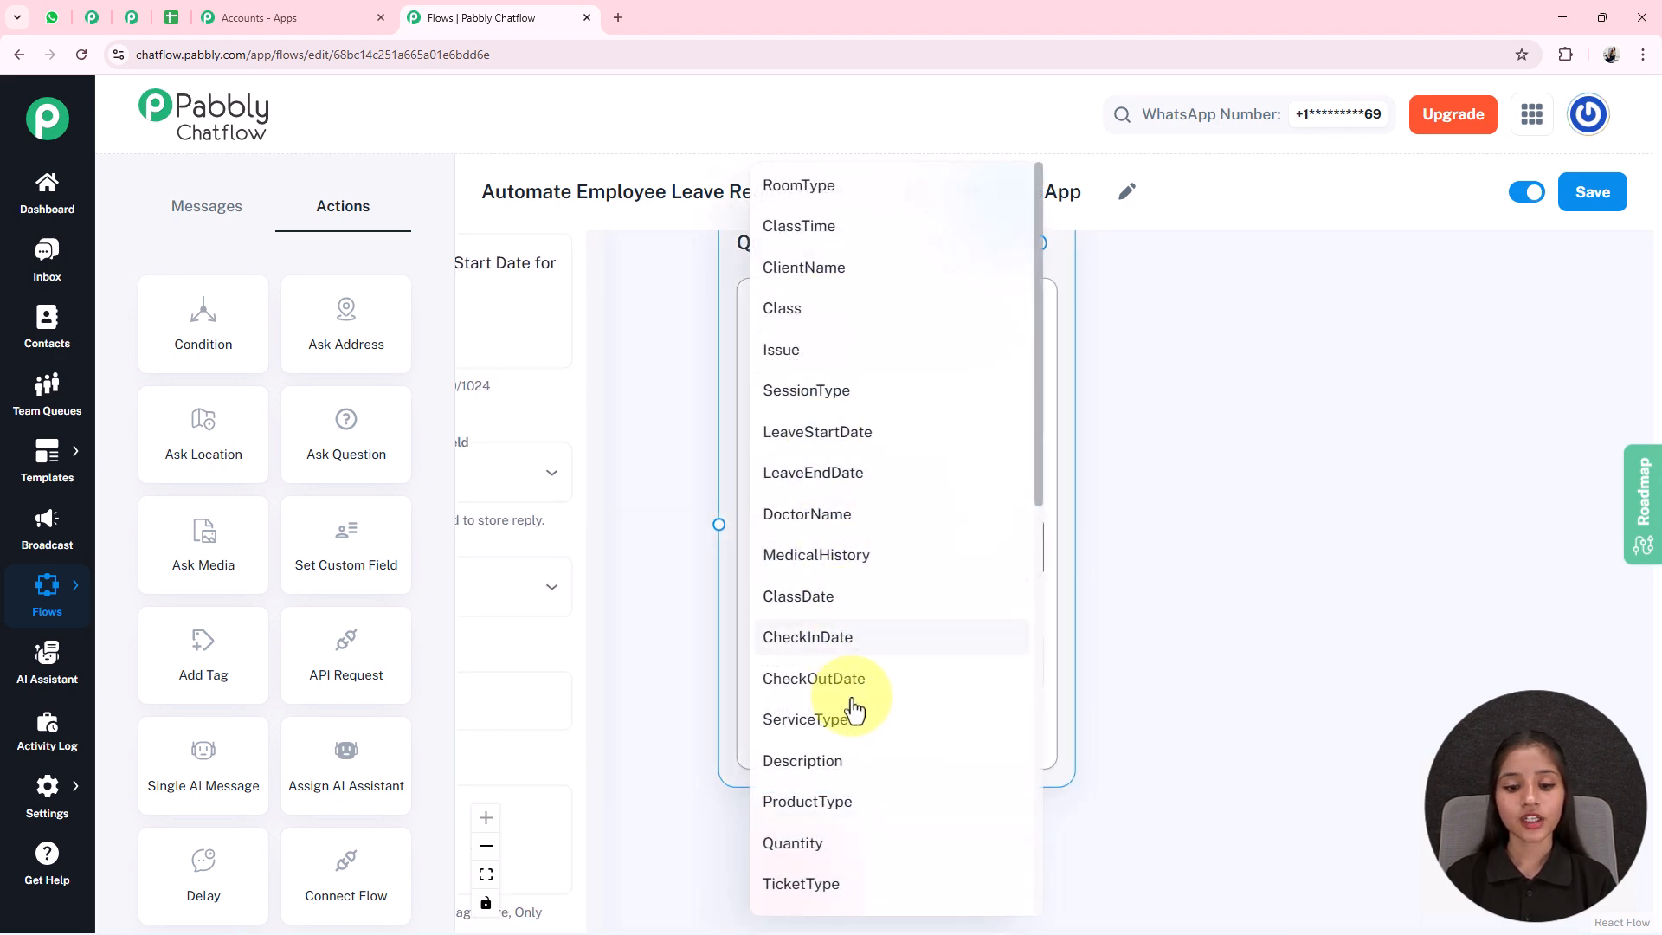
left_click(821, 474)
left_click_drag(1324, 724, 1335, 548)
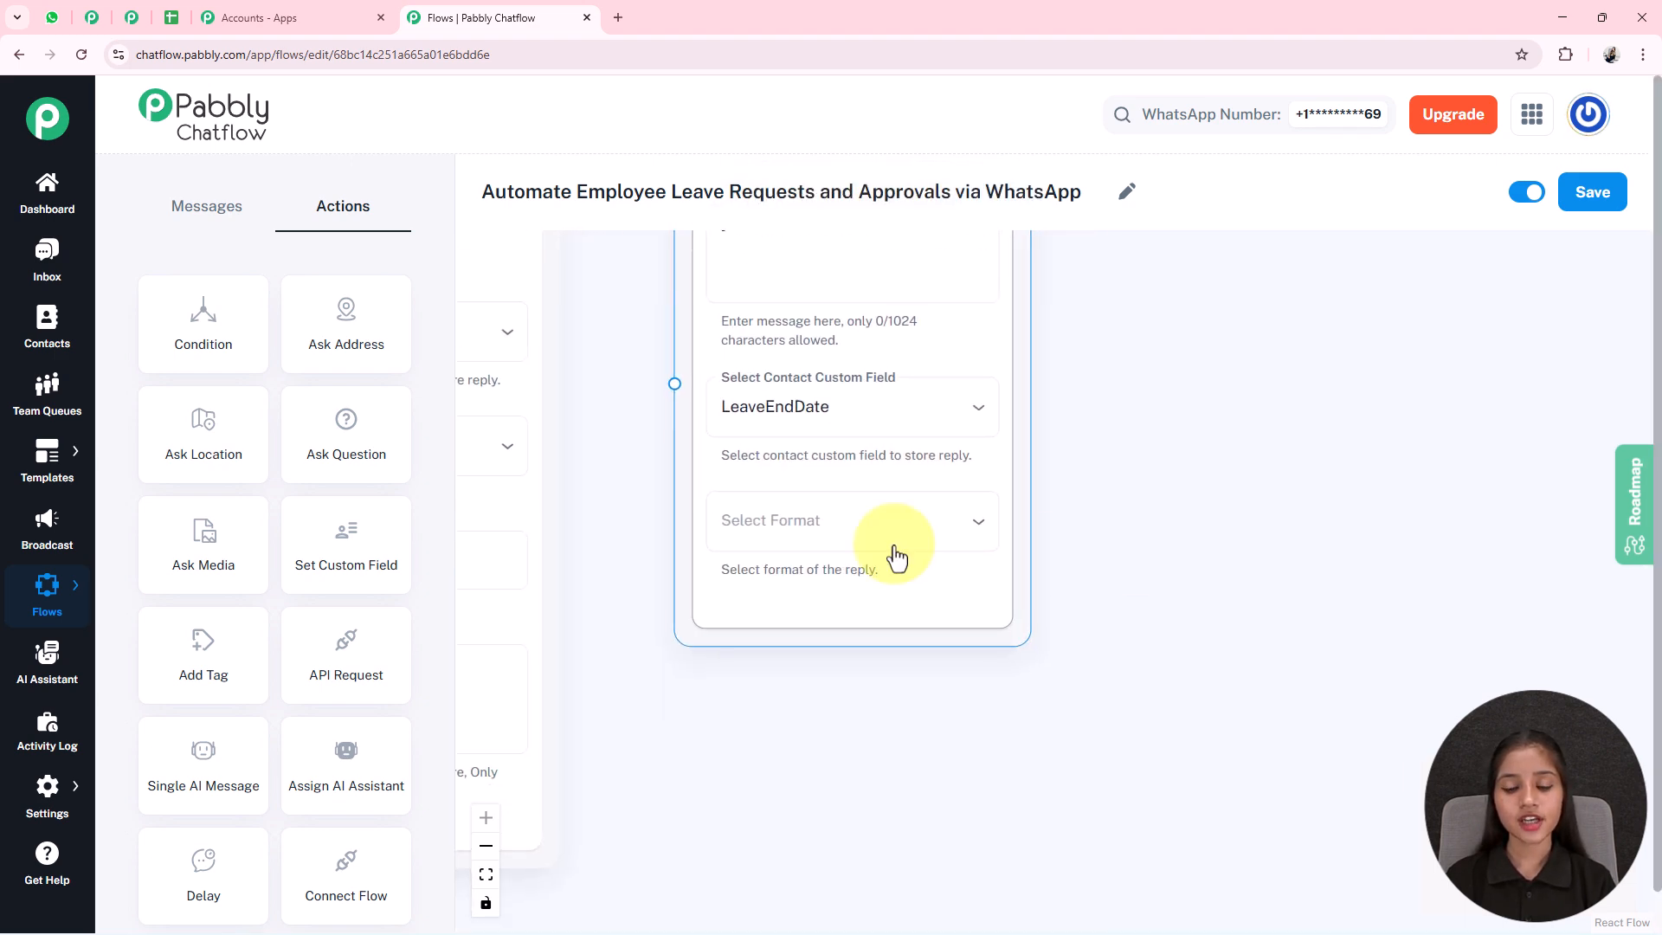
left_click(832, 523)
left_click(738, 698)
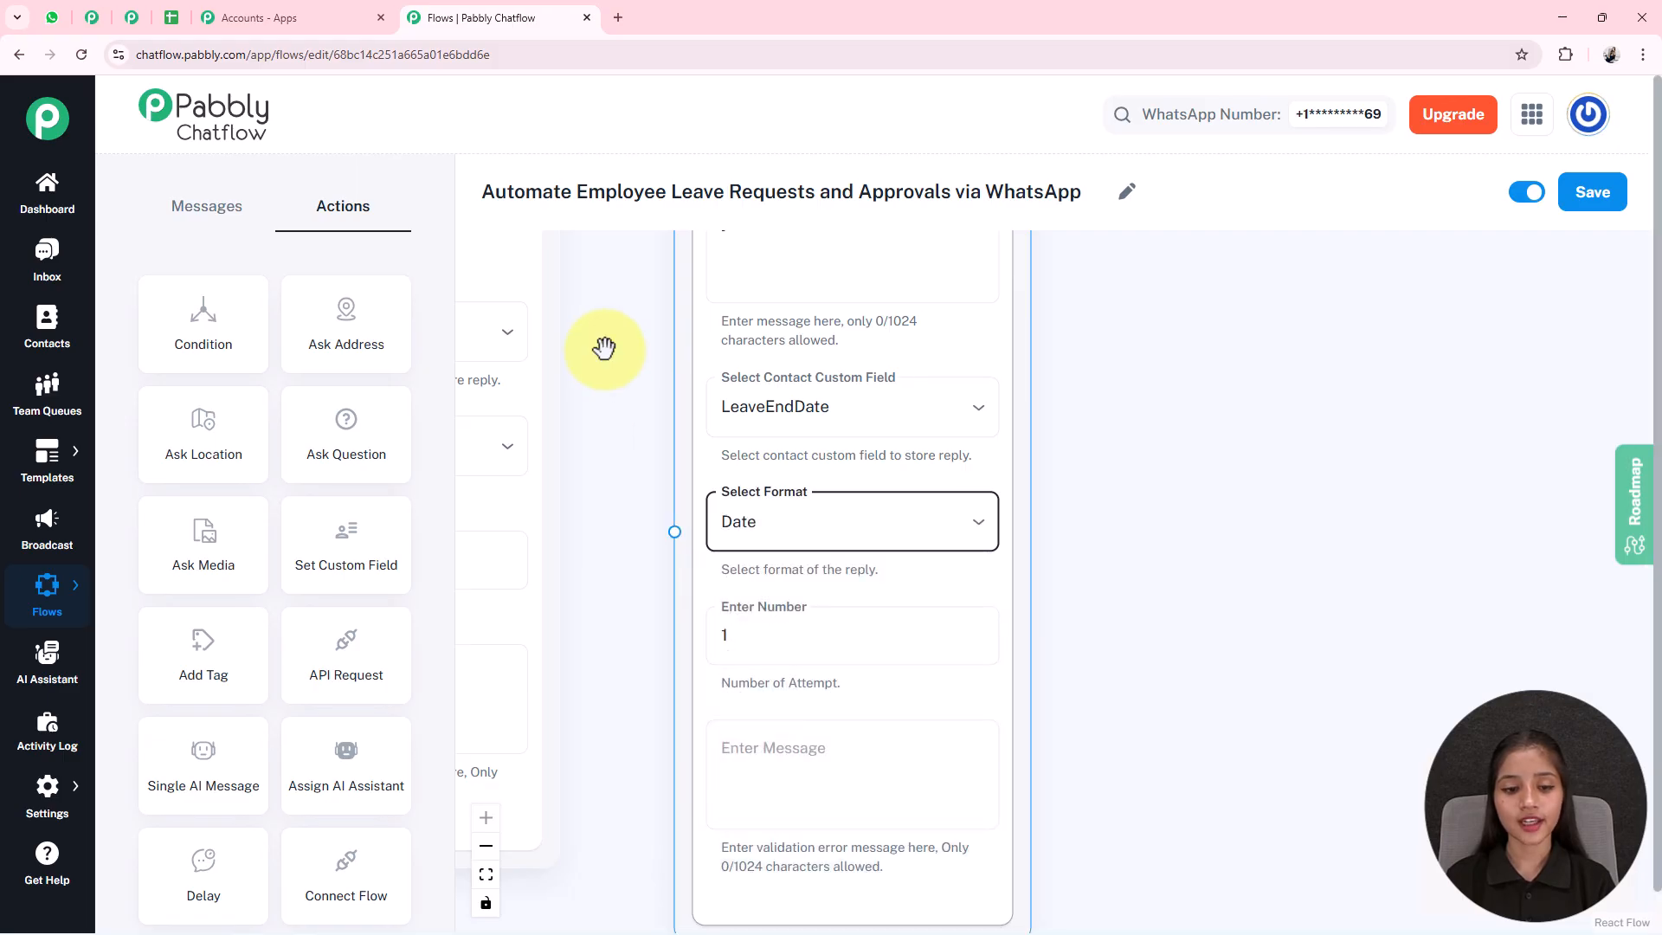
Connect the start date Question node to the end date Question node
left_click_drag(605, 346, 771, 753)
scroll(836, 813, "down", 3)
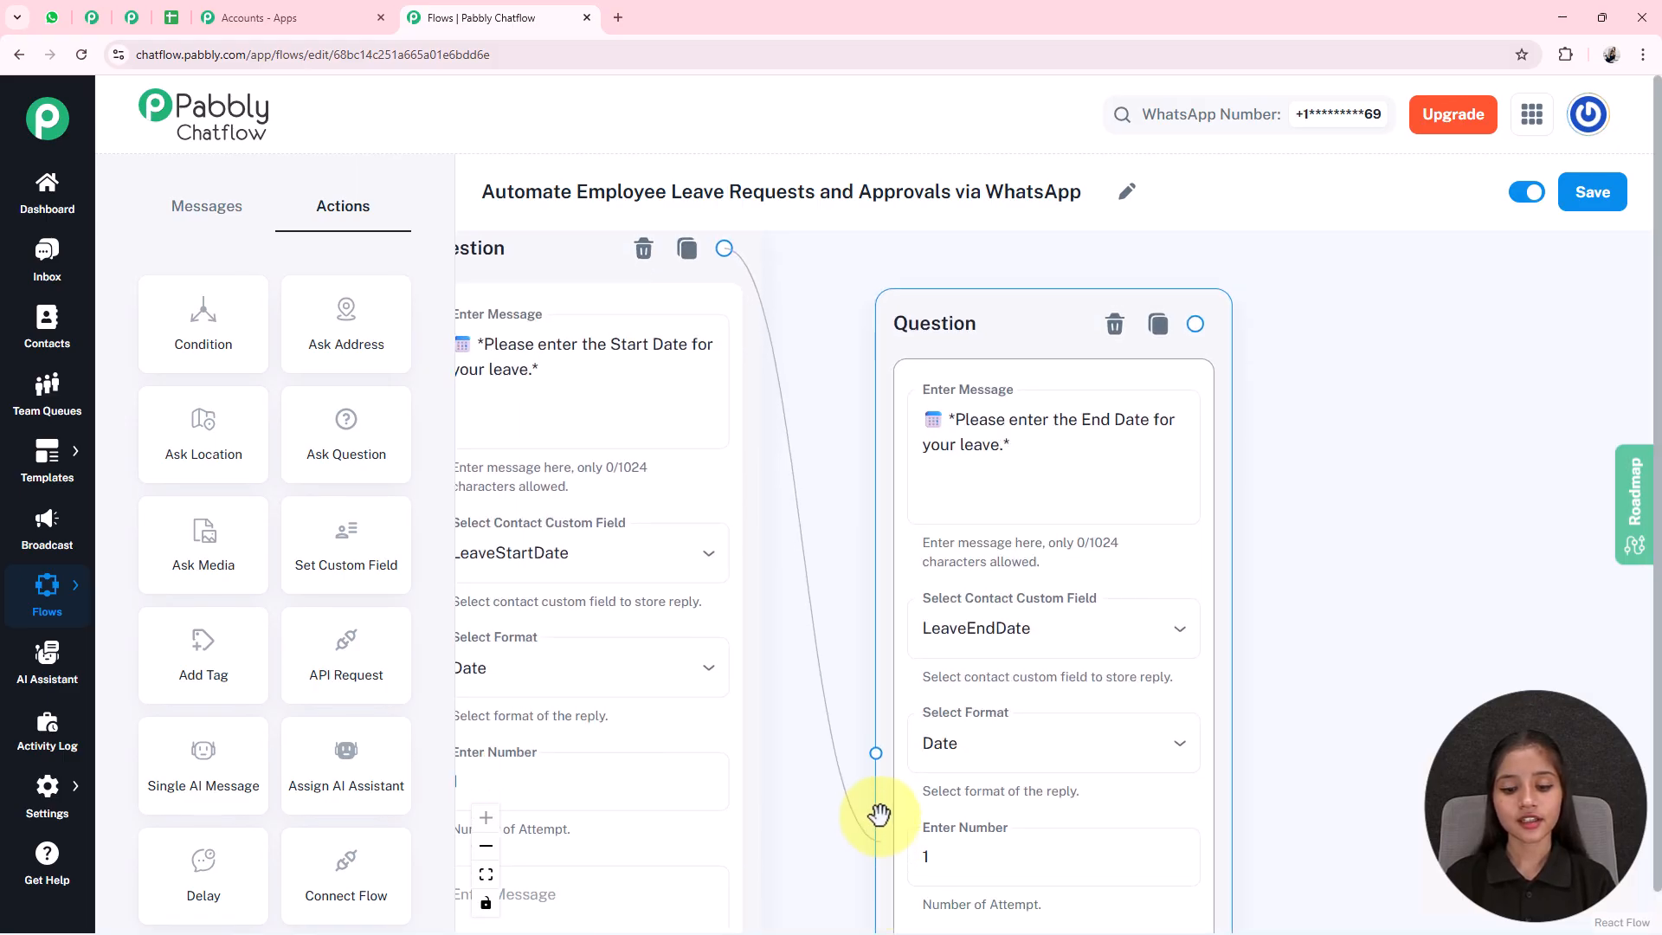
scroll(1102, 600, "down", 5)
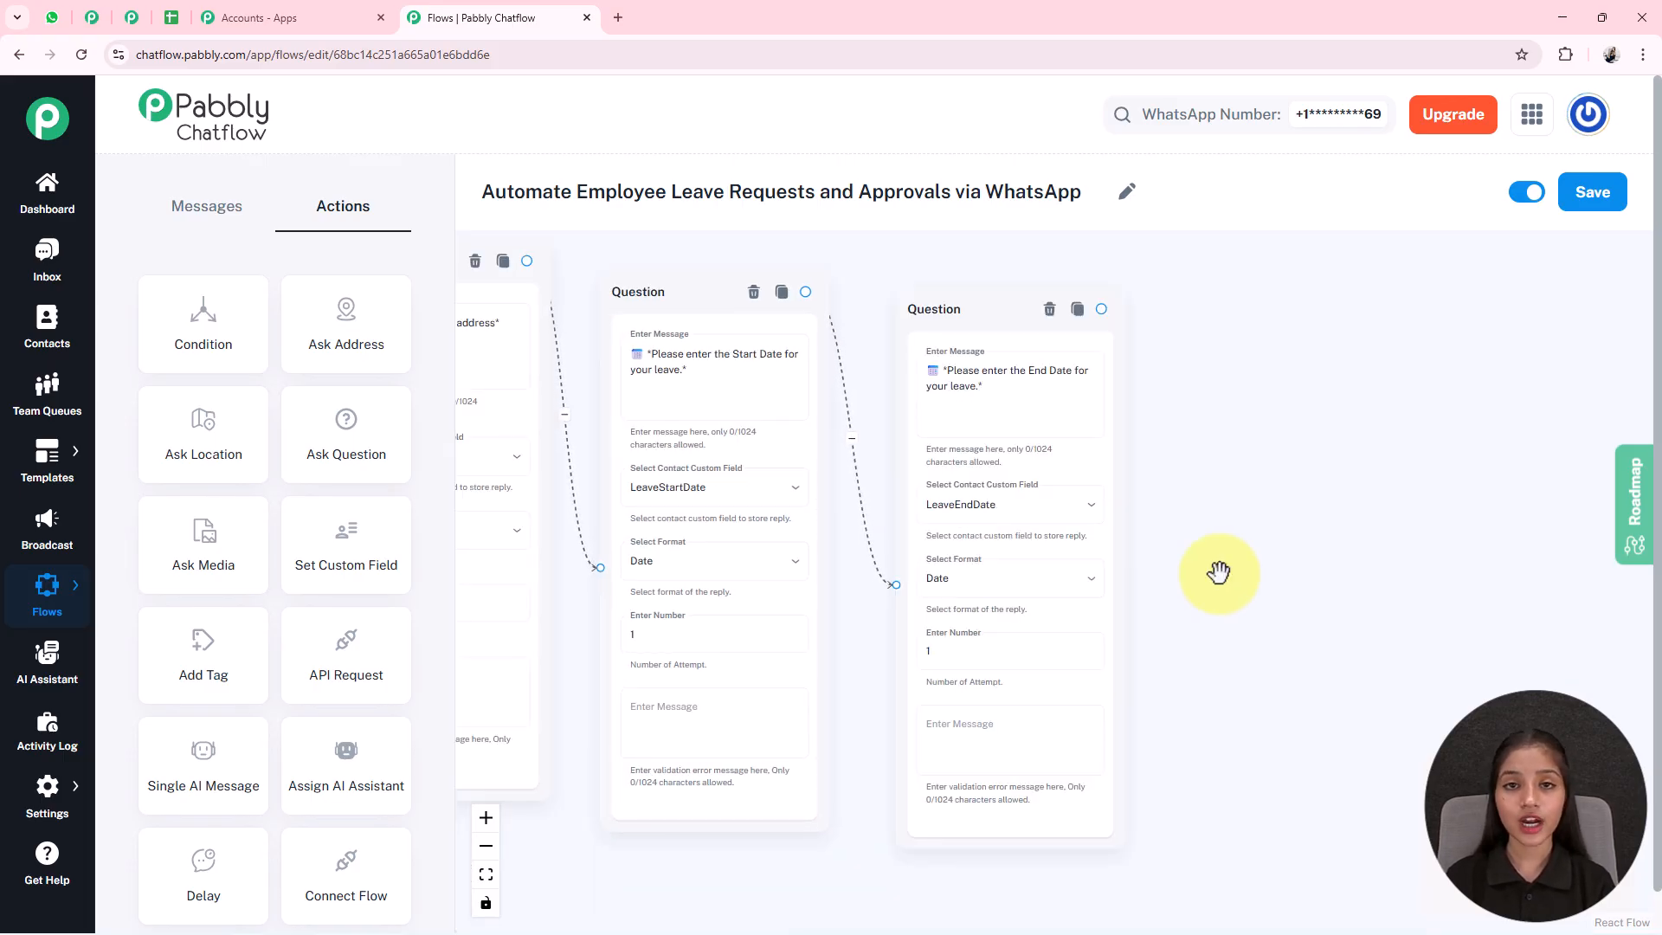
Add a fifth Question node beside the end date question with the message "*Kindly share a brief reason for your leave.* 📝"
left_click_drag(1279, 608, 1044, 582)
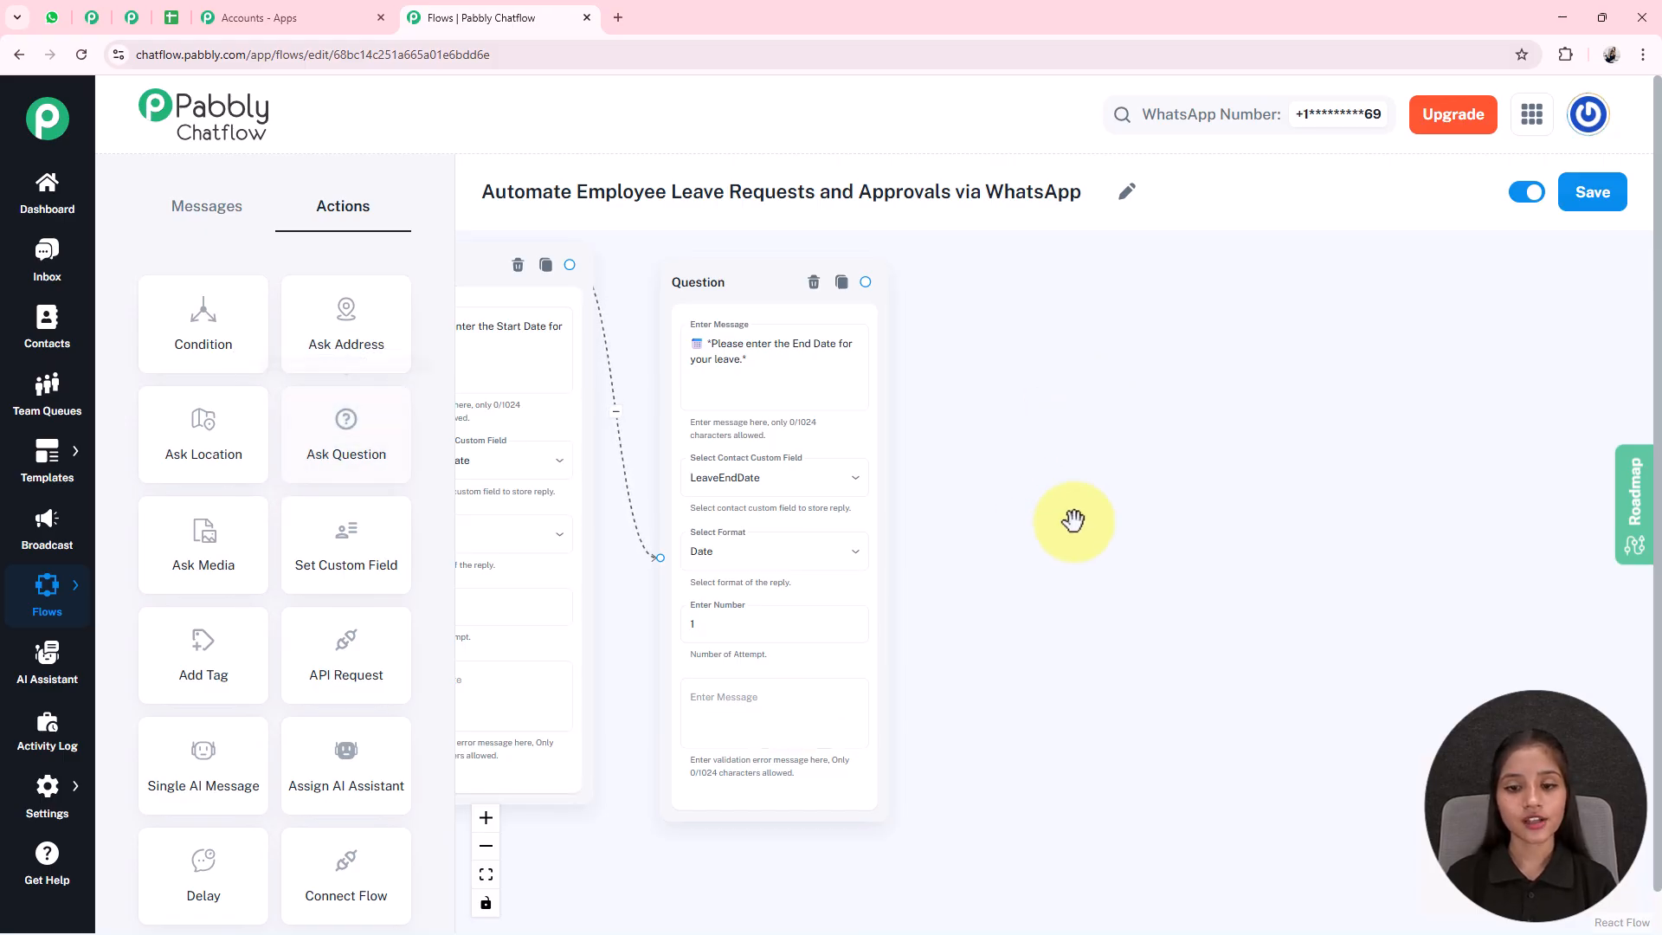
left_click_drag(1073, 520, 1264, 516)
scroll(1125, 519, "down", 1)
left_click_drag(724, 436, 1562, 490)
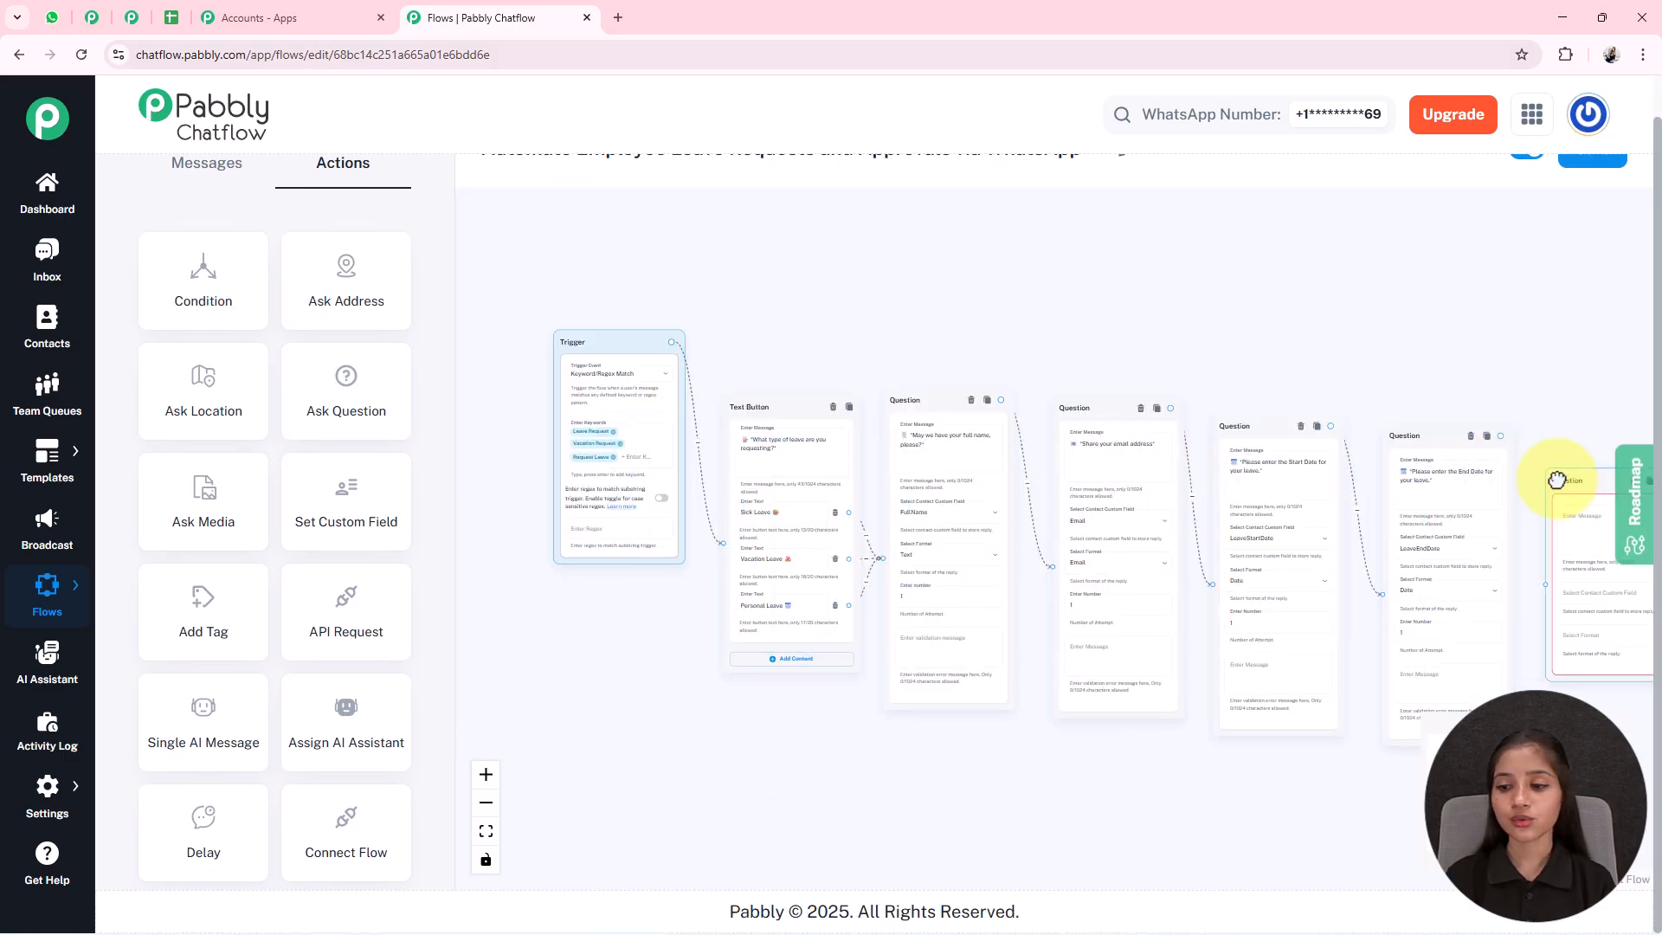
scroll(24, 406, "up", 1)
left_click_drag(942, 578, 823, 513)
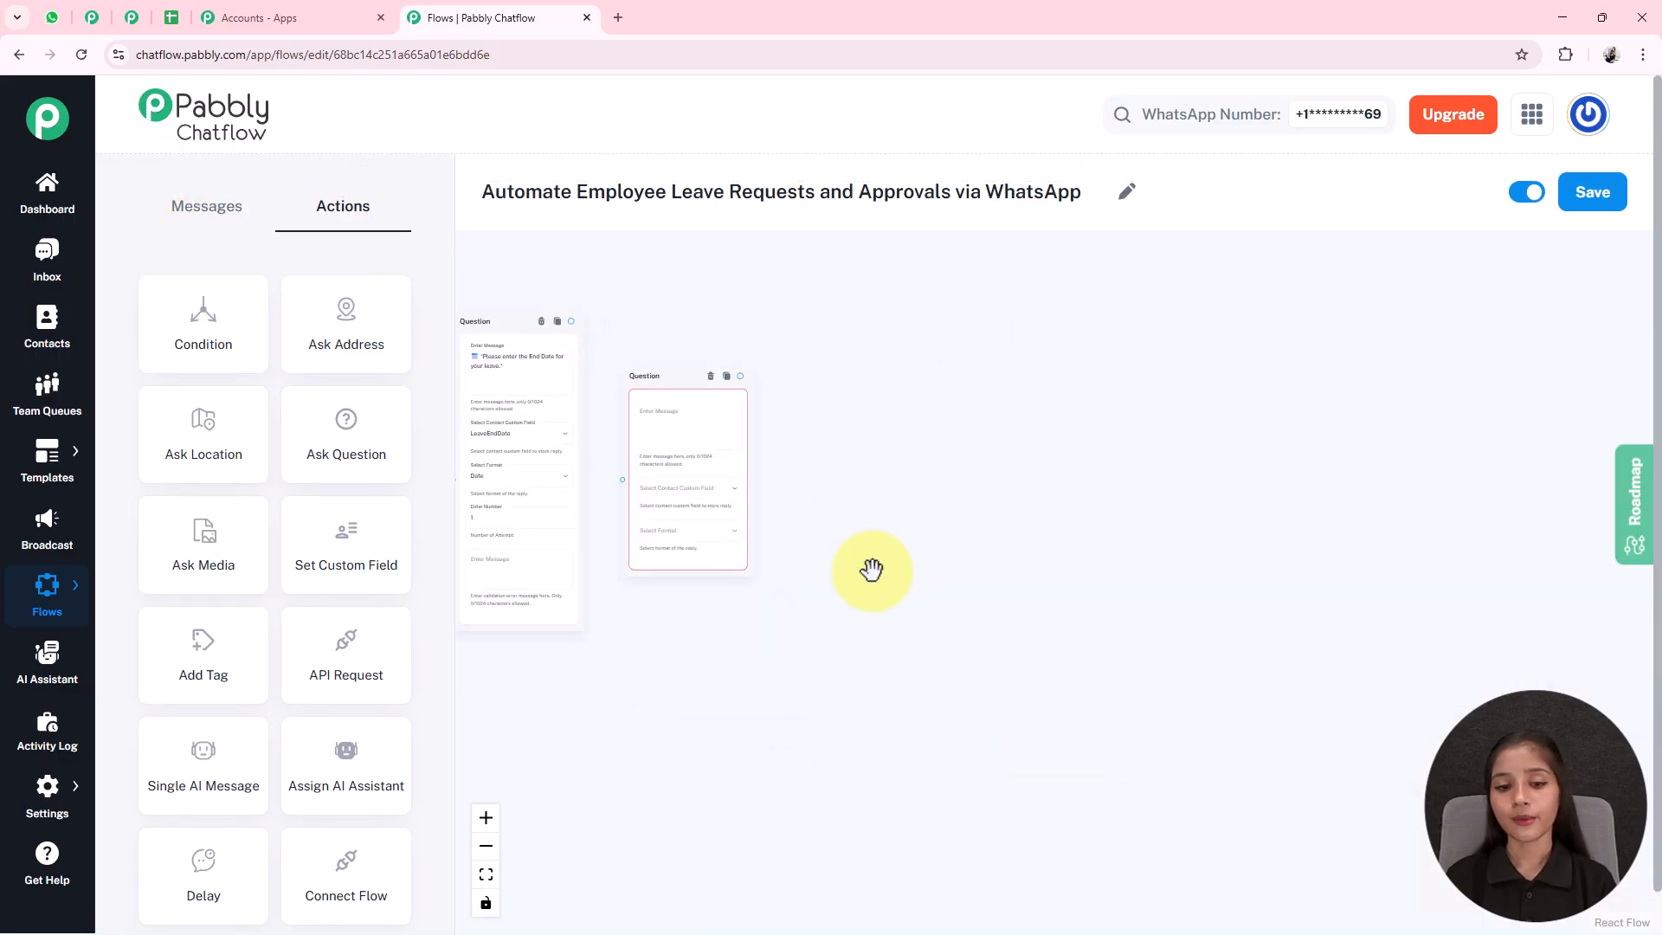
scroll(753, 437, "up", 4)
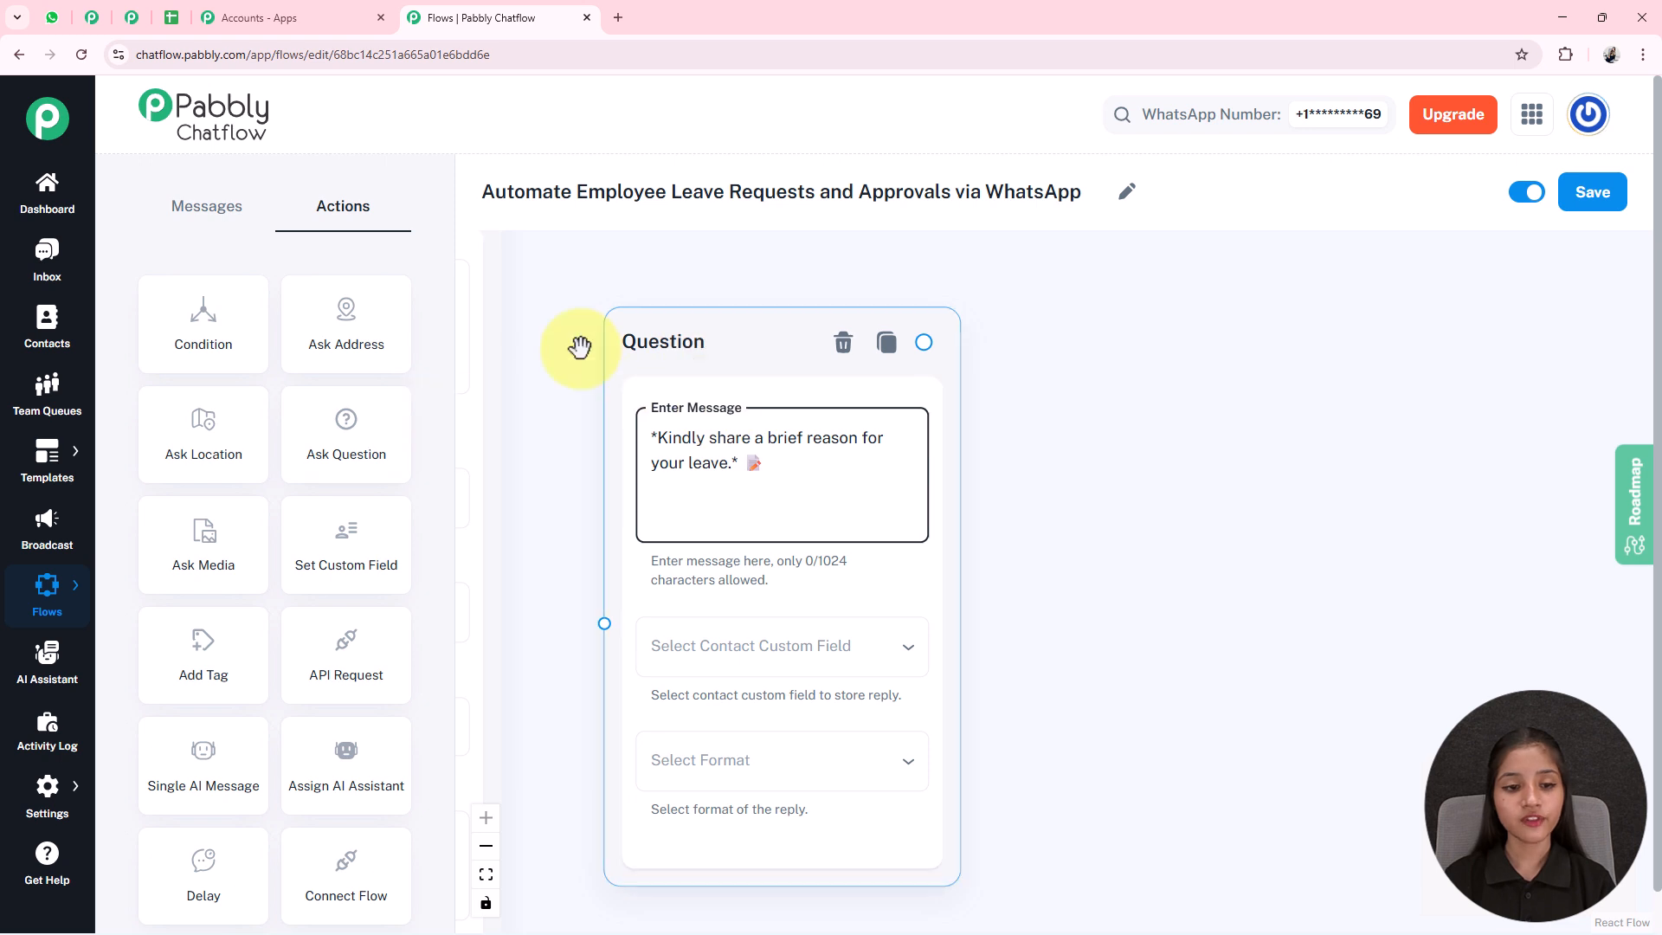
Store the leave reason question's reply in the LeaveReason contact custom field and set its reply format to Text
left_click(838, 659)
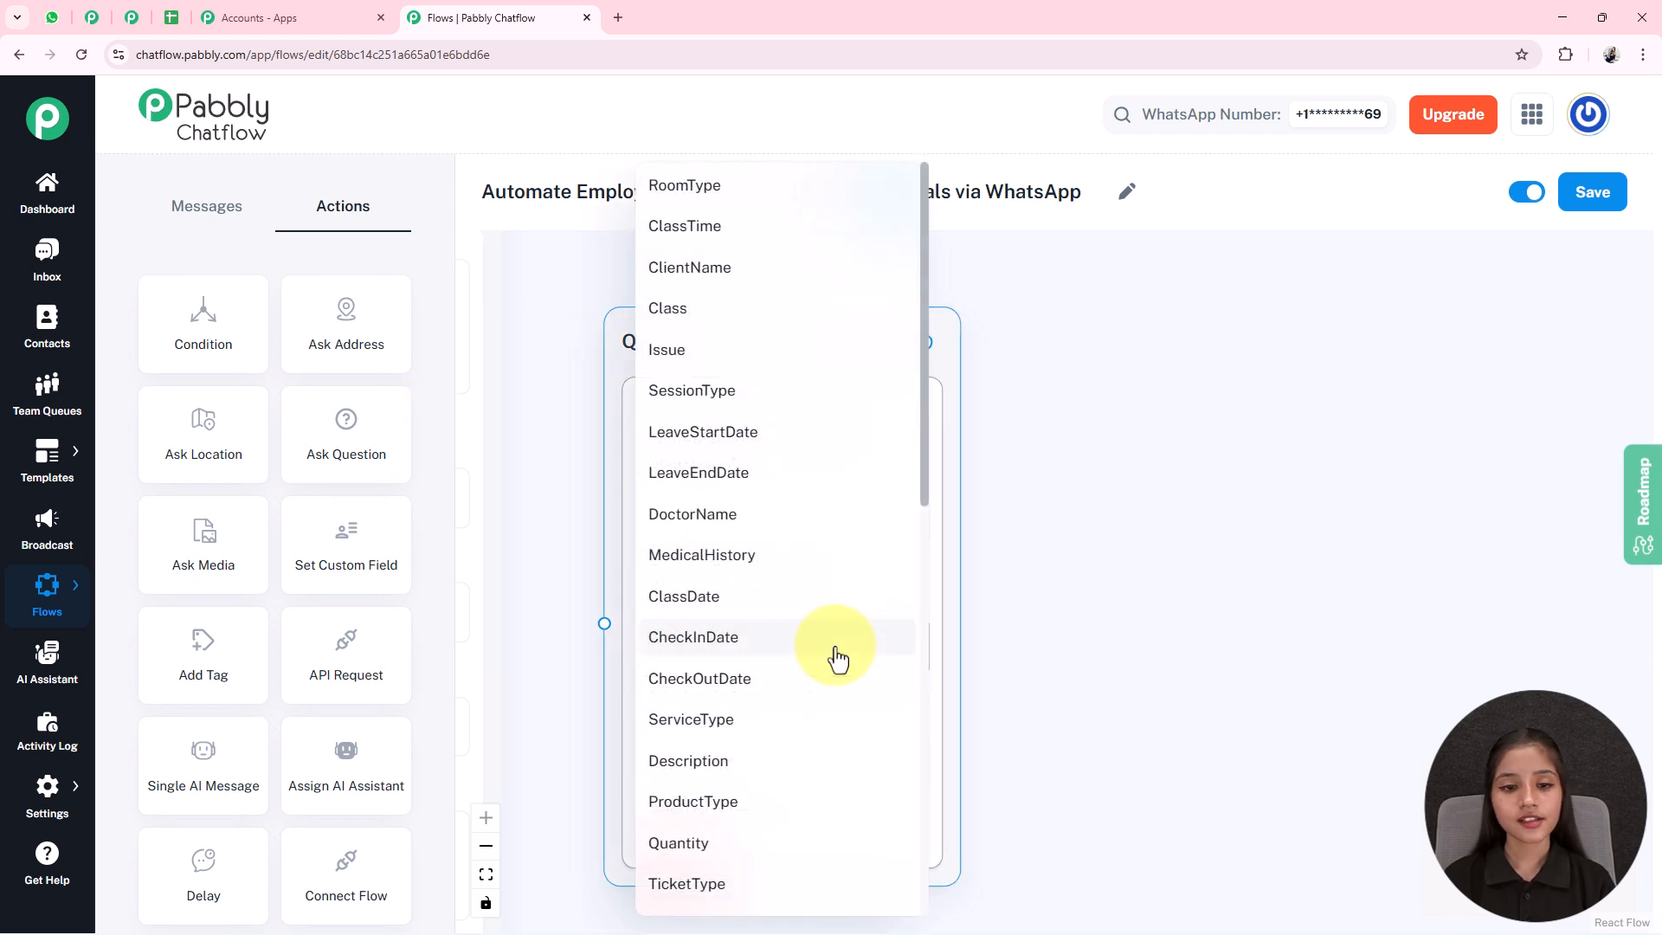
scroll(836, 660, "down", 5)
left_click(793, 568)
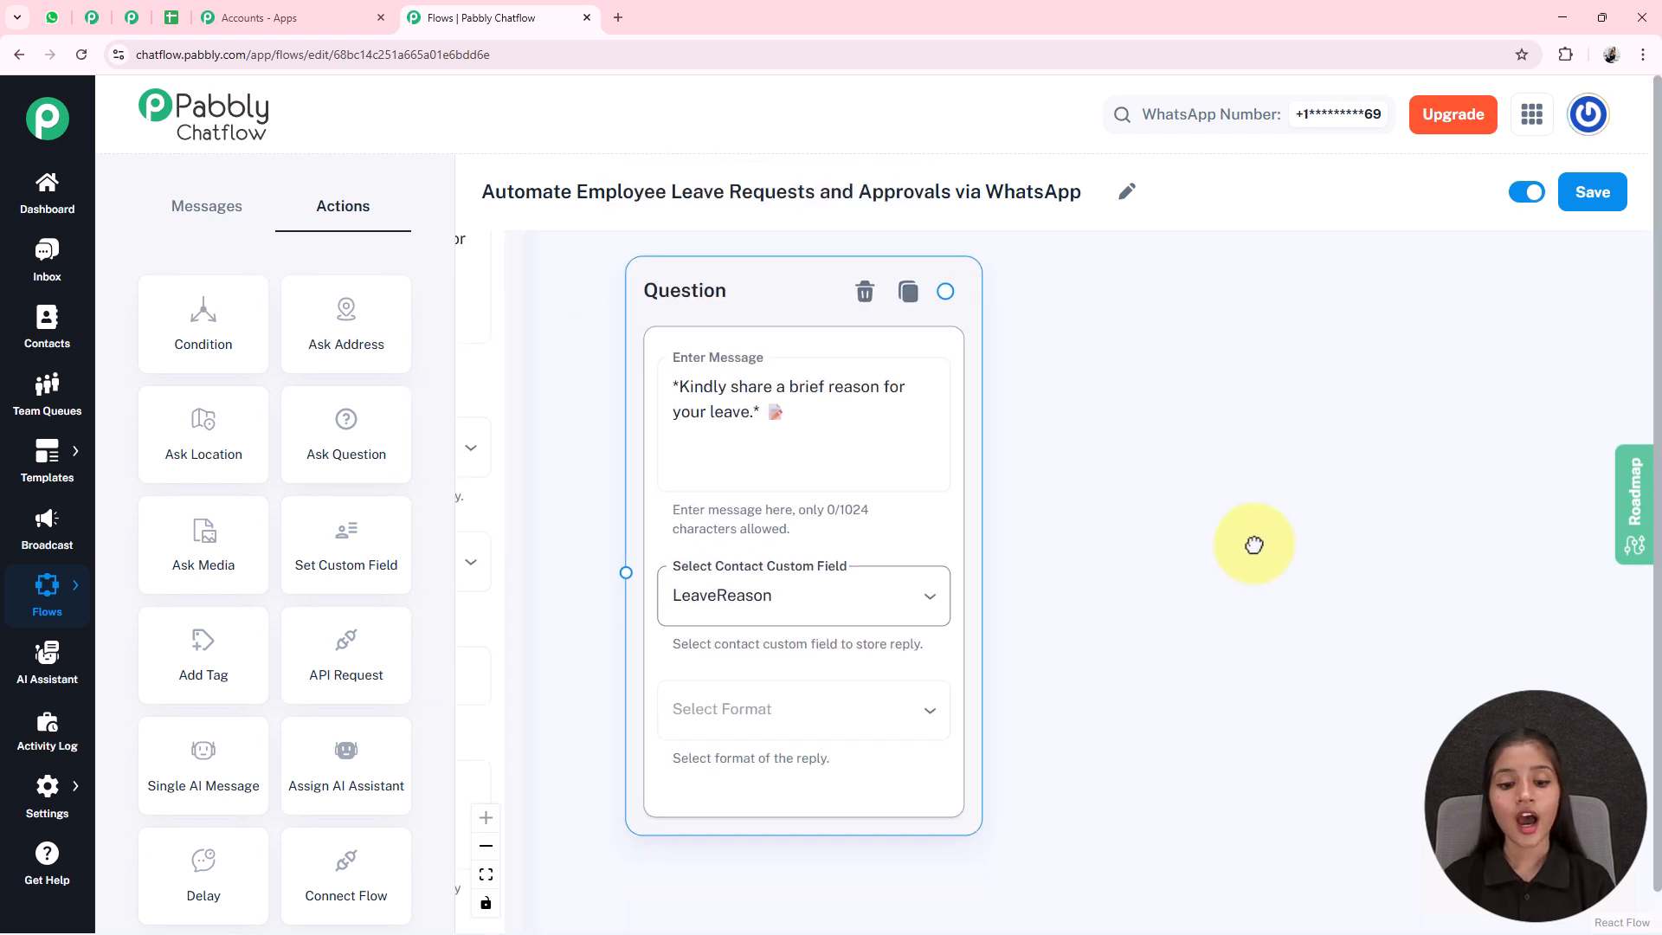
left_click_drag(1246, 563, 1402, 457)
left_click(938, 637)
left_click(1037, 693)
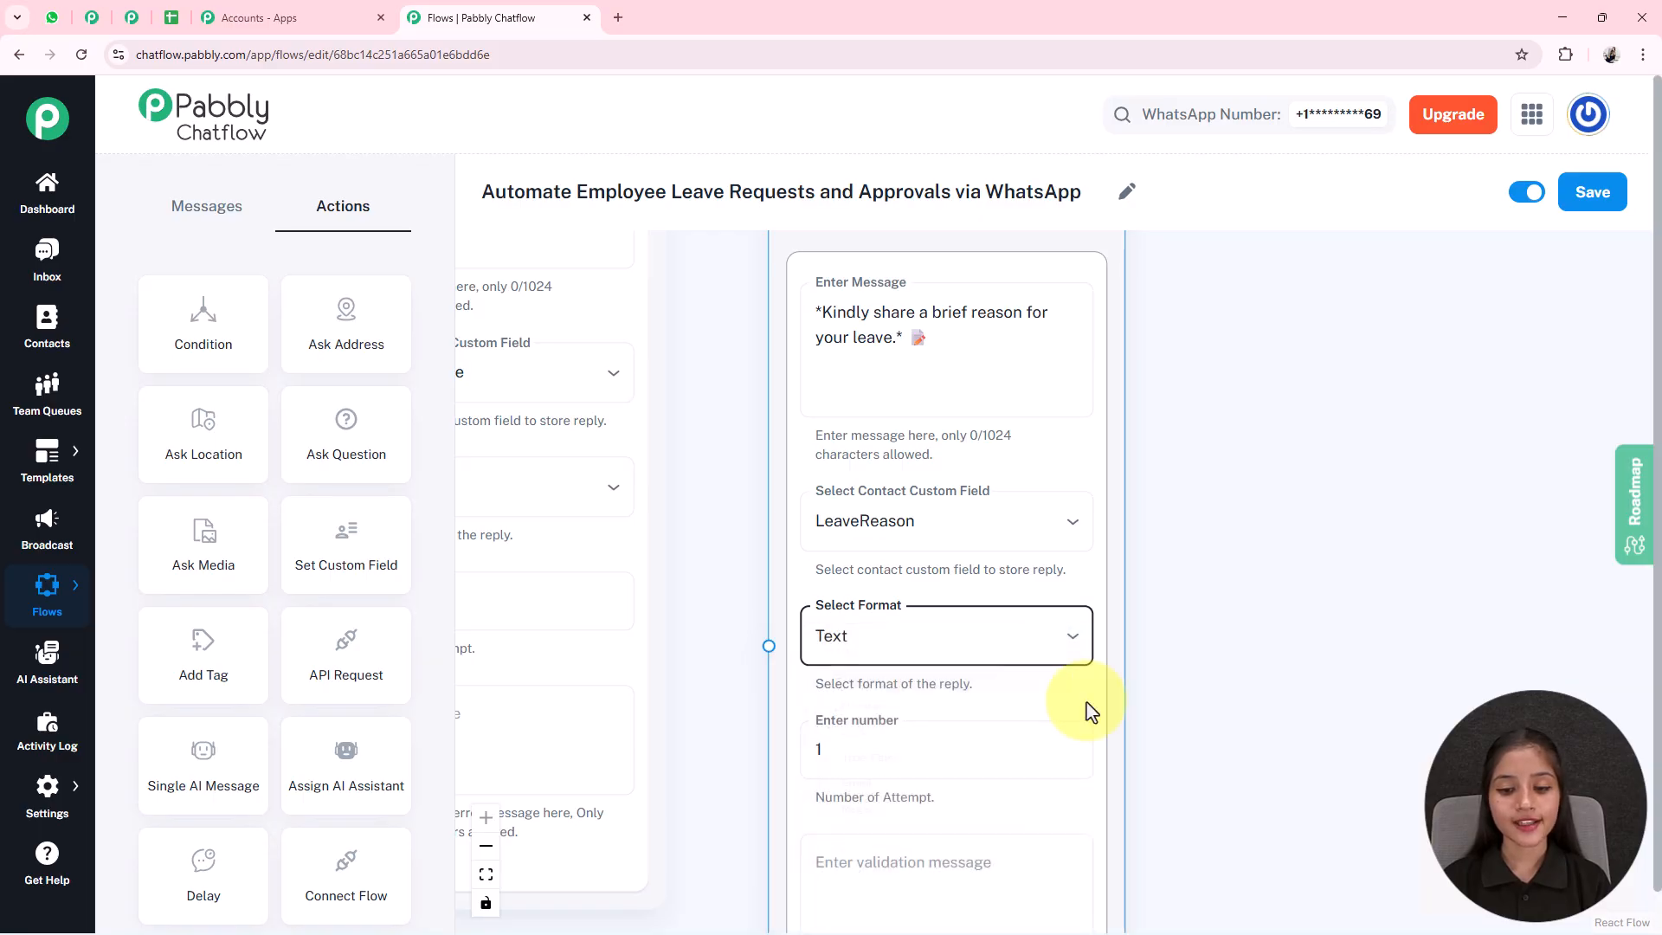
Connect the end date Question node to the leave reason Question node
left_click_drag(715, 732, 693, 597)
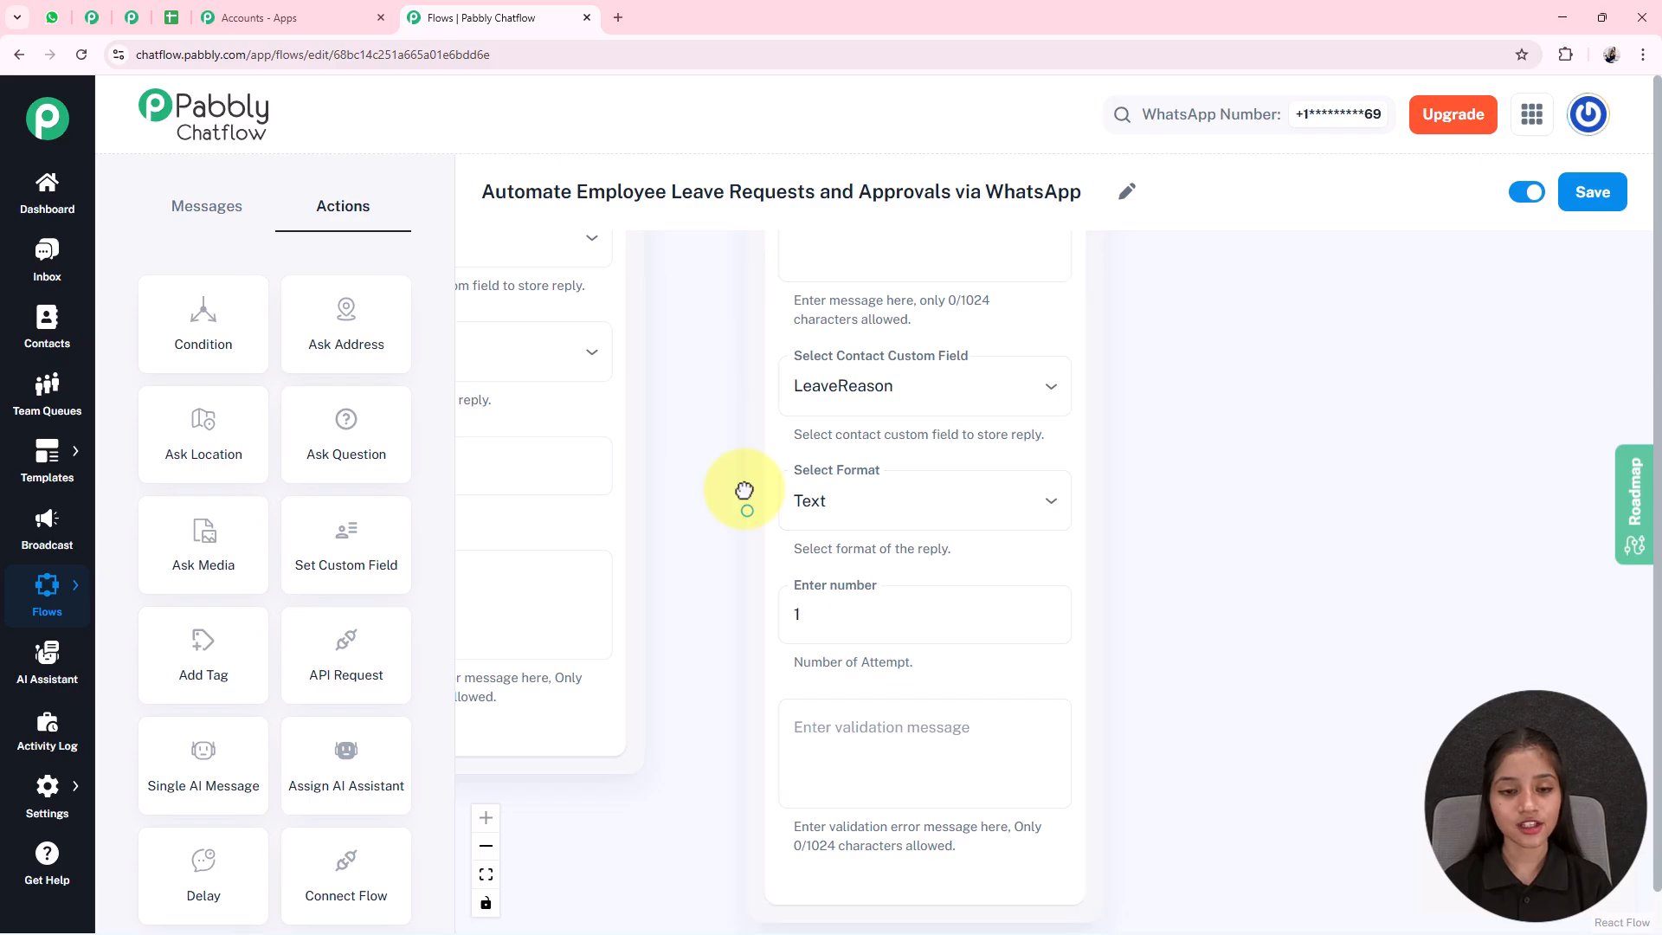
left_click_drag(702, 418, 820, 643)
left_click_drag(779, 260, 804, 392)
left_click_drag(849, 917, 856, 754)
scroll(892, 721, "down", 5)
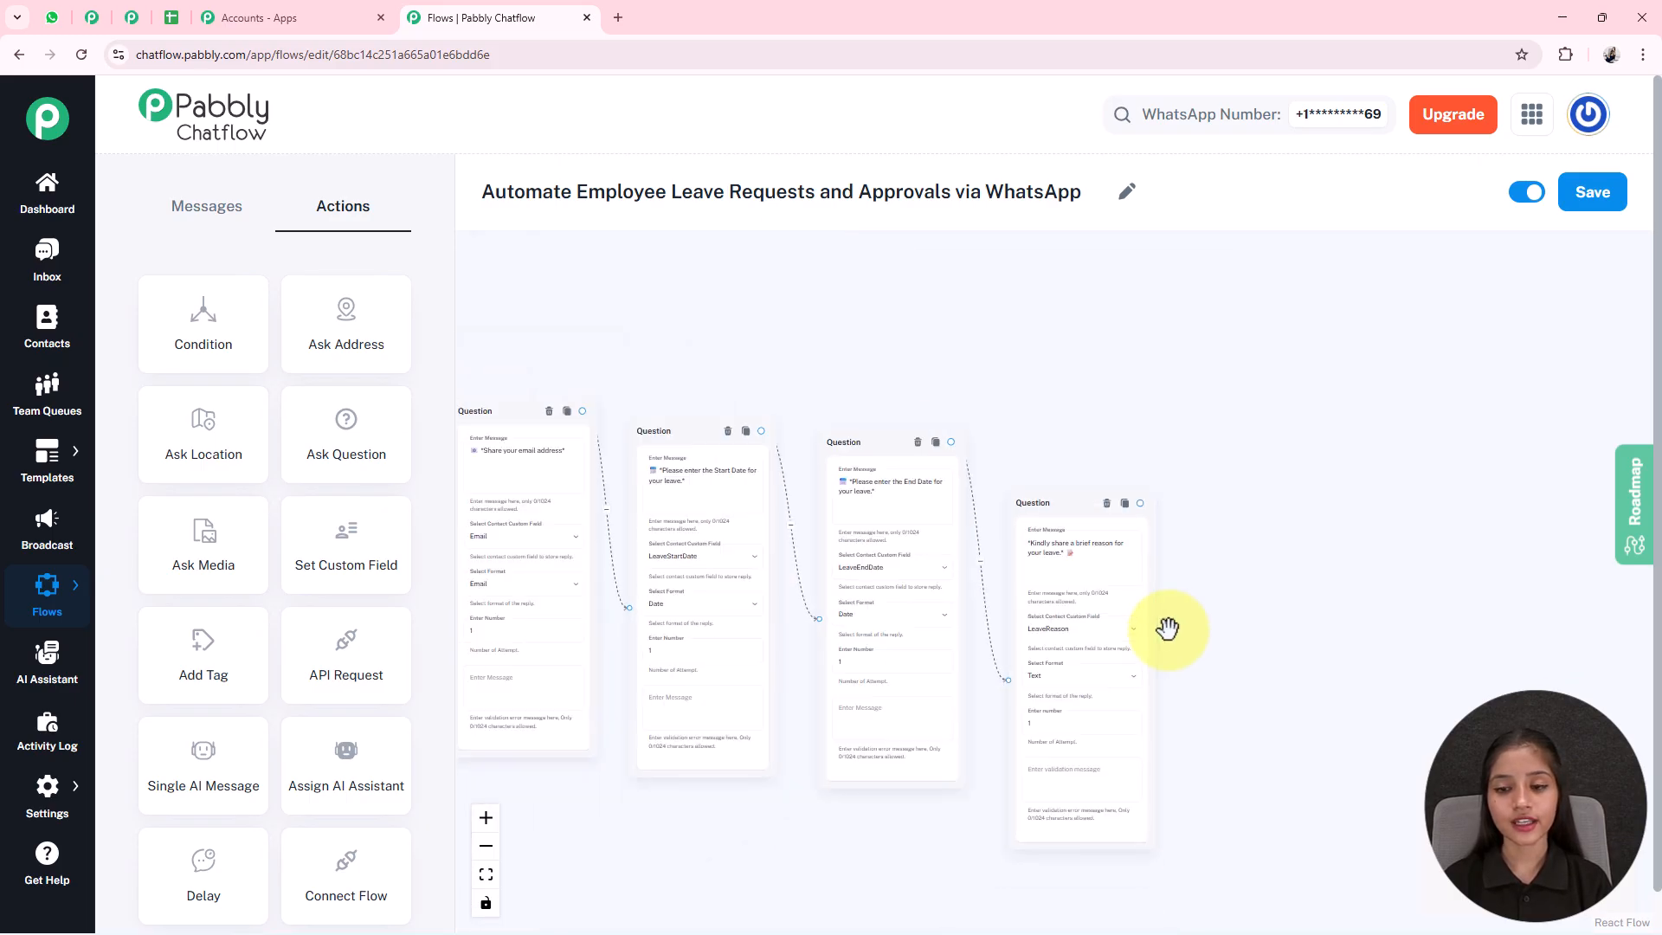
Review the chain of question nodes and move the leave reason Question node up in line with the others
left_click_drag(742, 776, 1014, 757)
left_click_drag(520, 622, 661, 604)
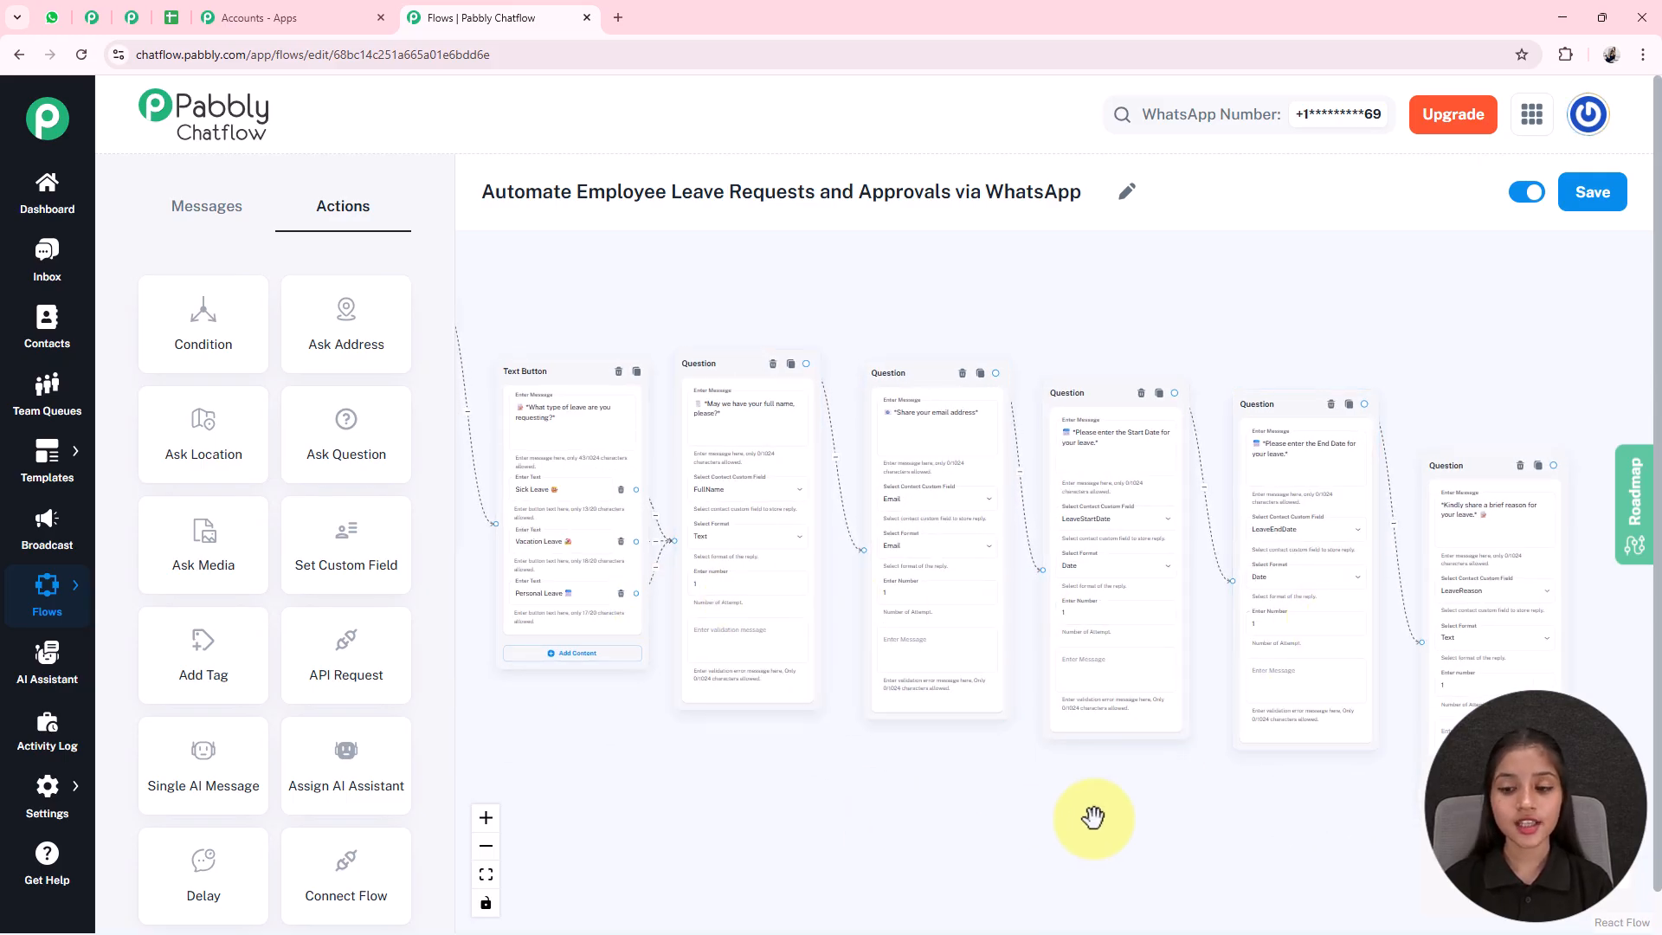
left_click_drag(835, 741, 656, 715)
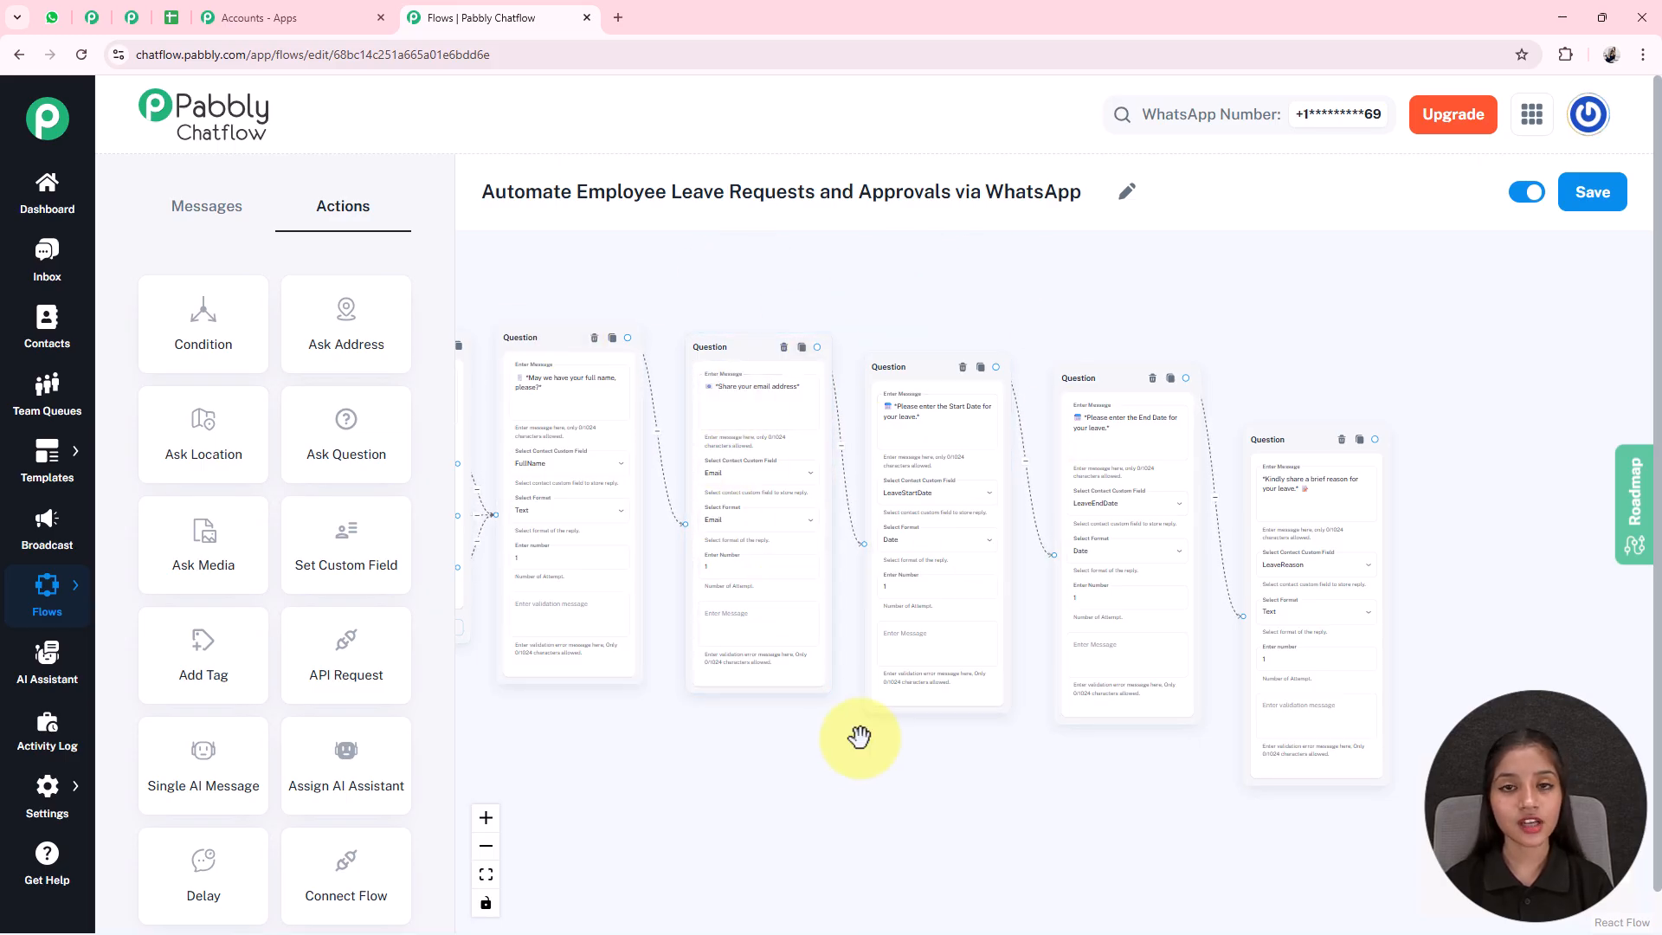
left_click(1133, 380)
left_click_drag(1281, 443, 1280, 373)
left_click(1315, 697)
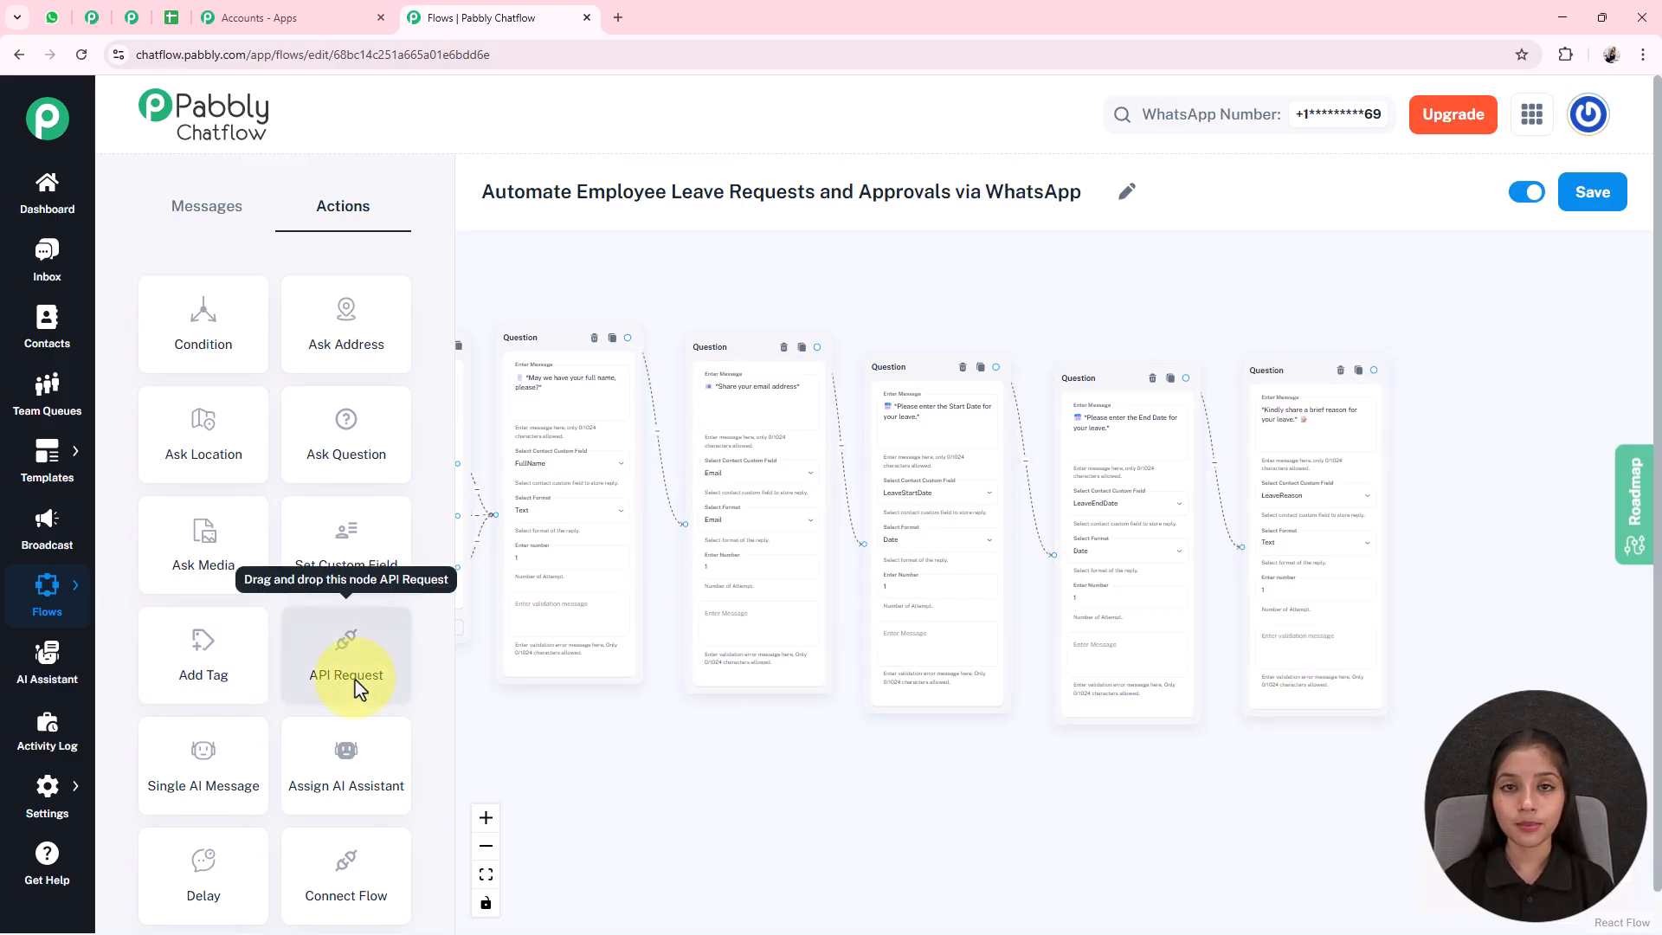
Add an API Request node beside the leave reason question and set its request method to POST
left_click_drag(652, 748, 906, 766)
left_click_drag(519, 416, 1502, 540)
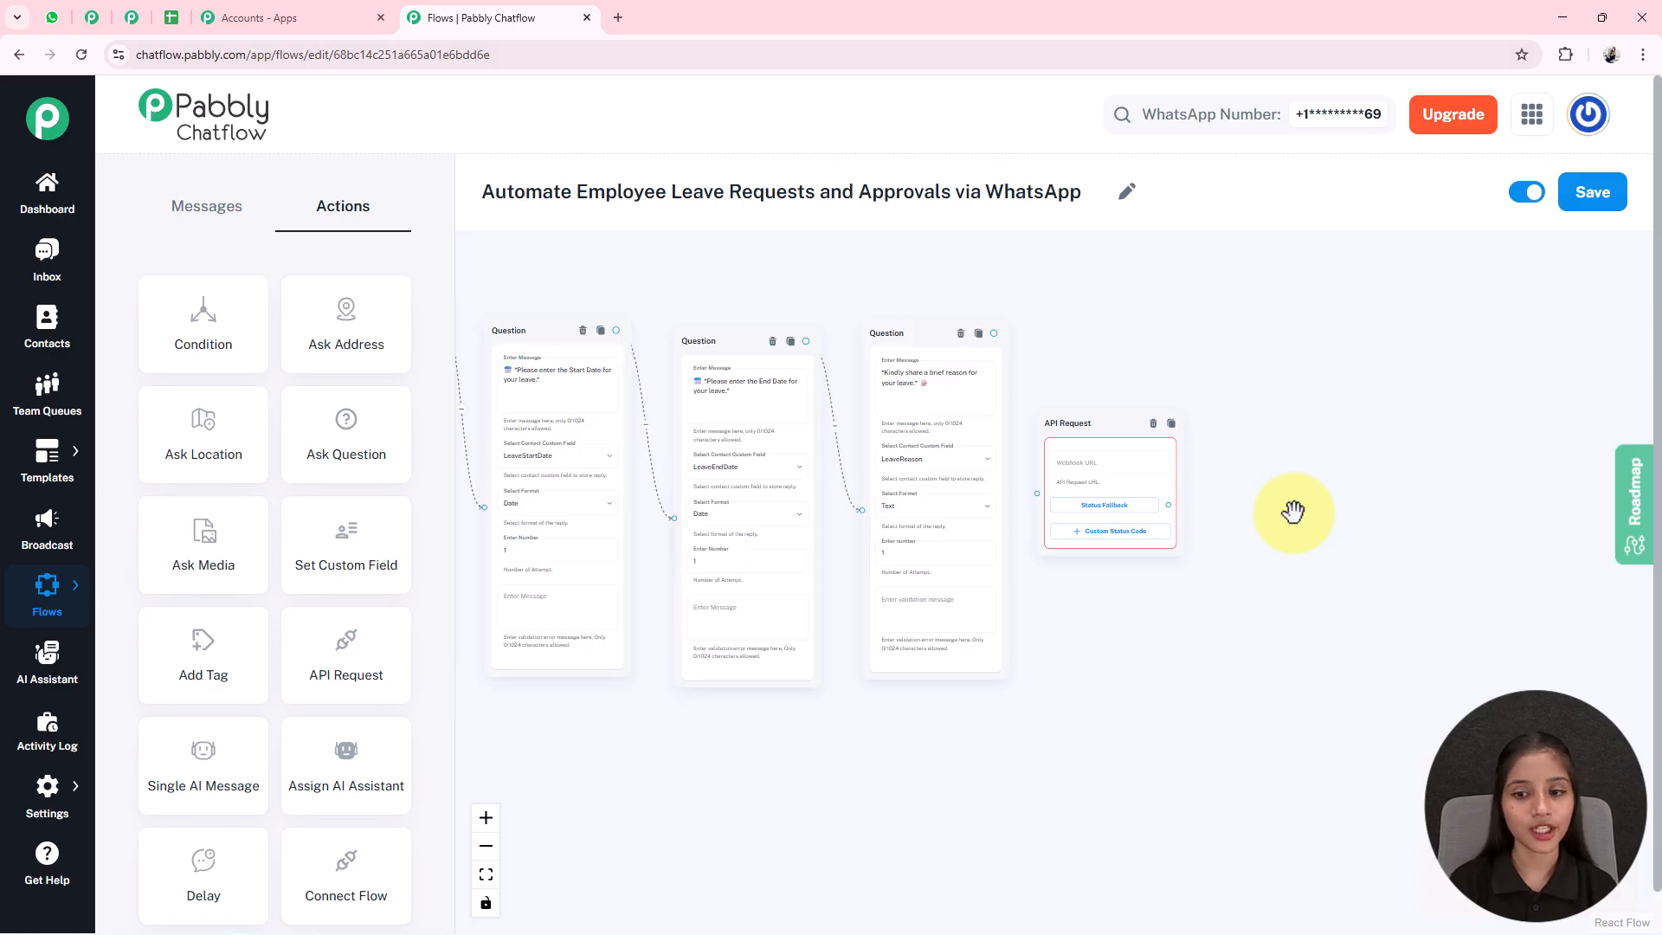
scroll(1190, 567, "up", 5)
left_click(1179, 437)
left_click(588, 253)
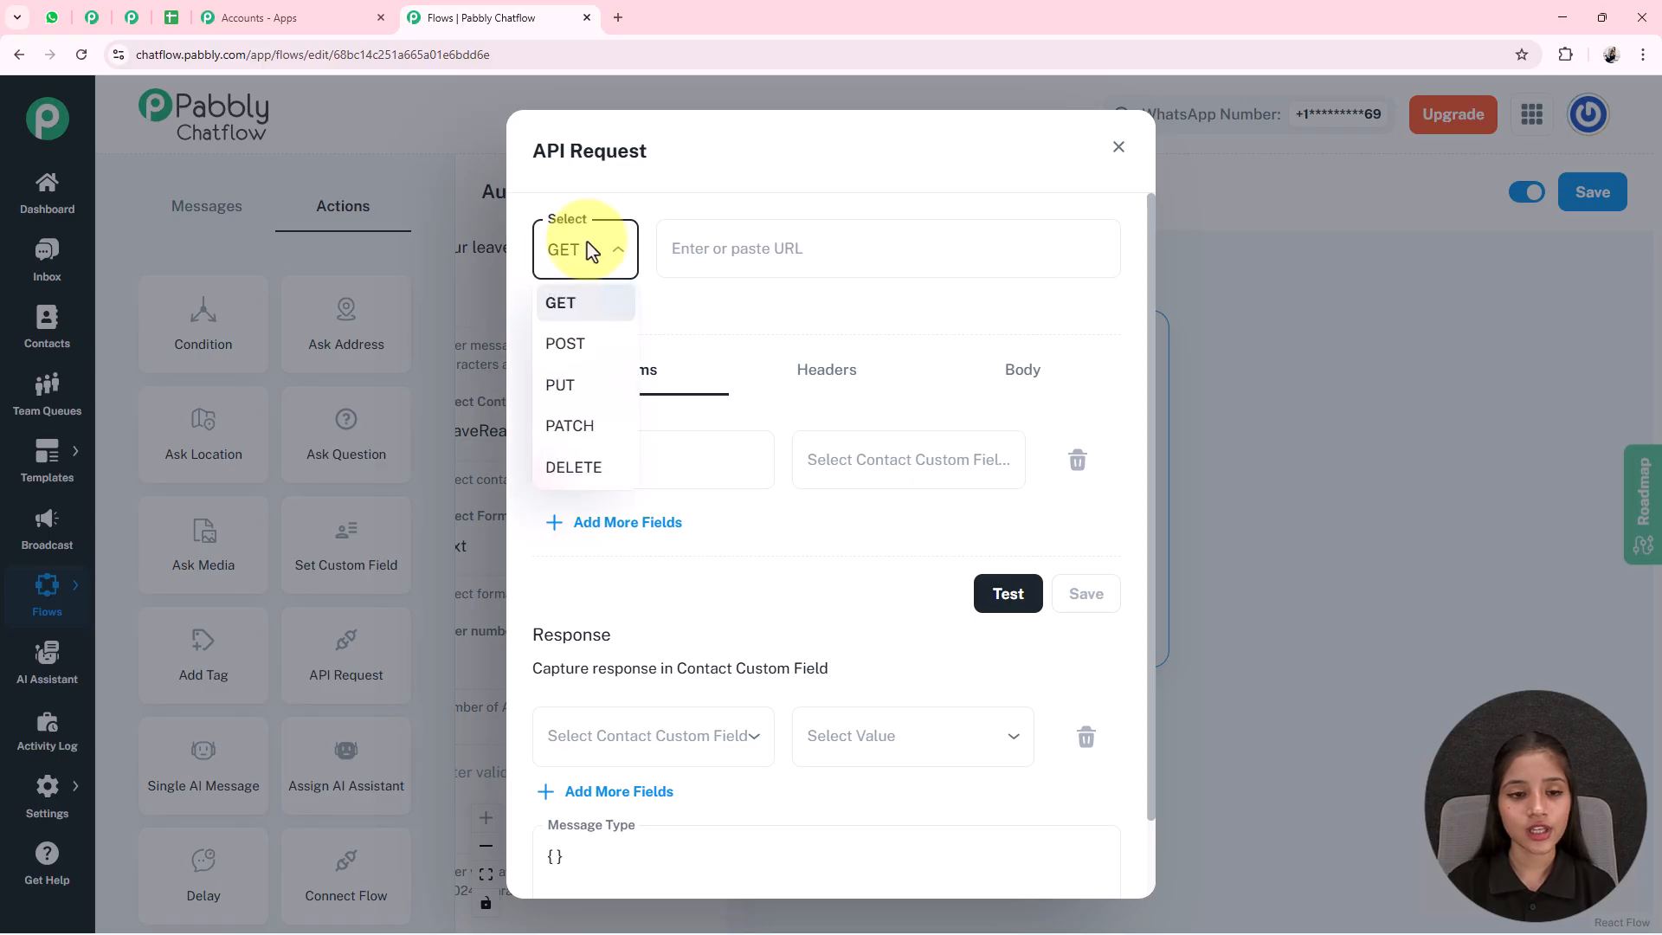
left_click(584, 344)
left_click(673, 262)
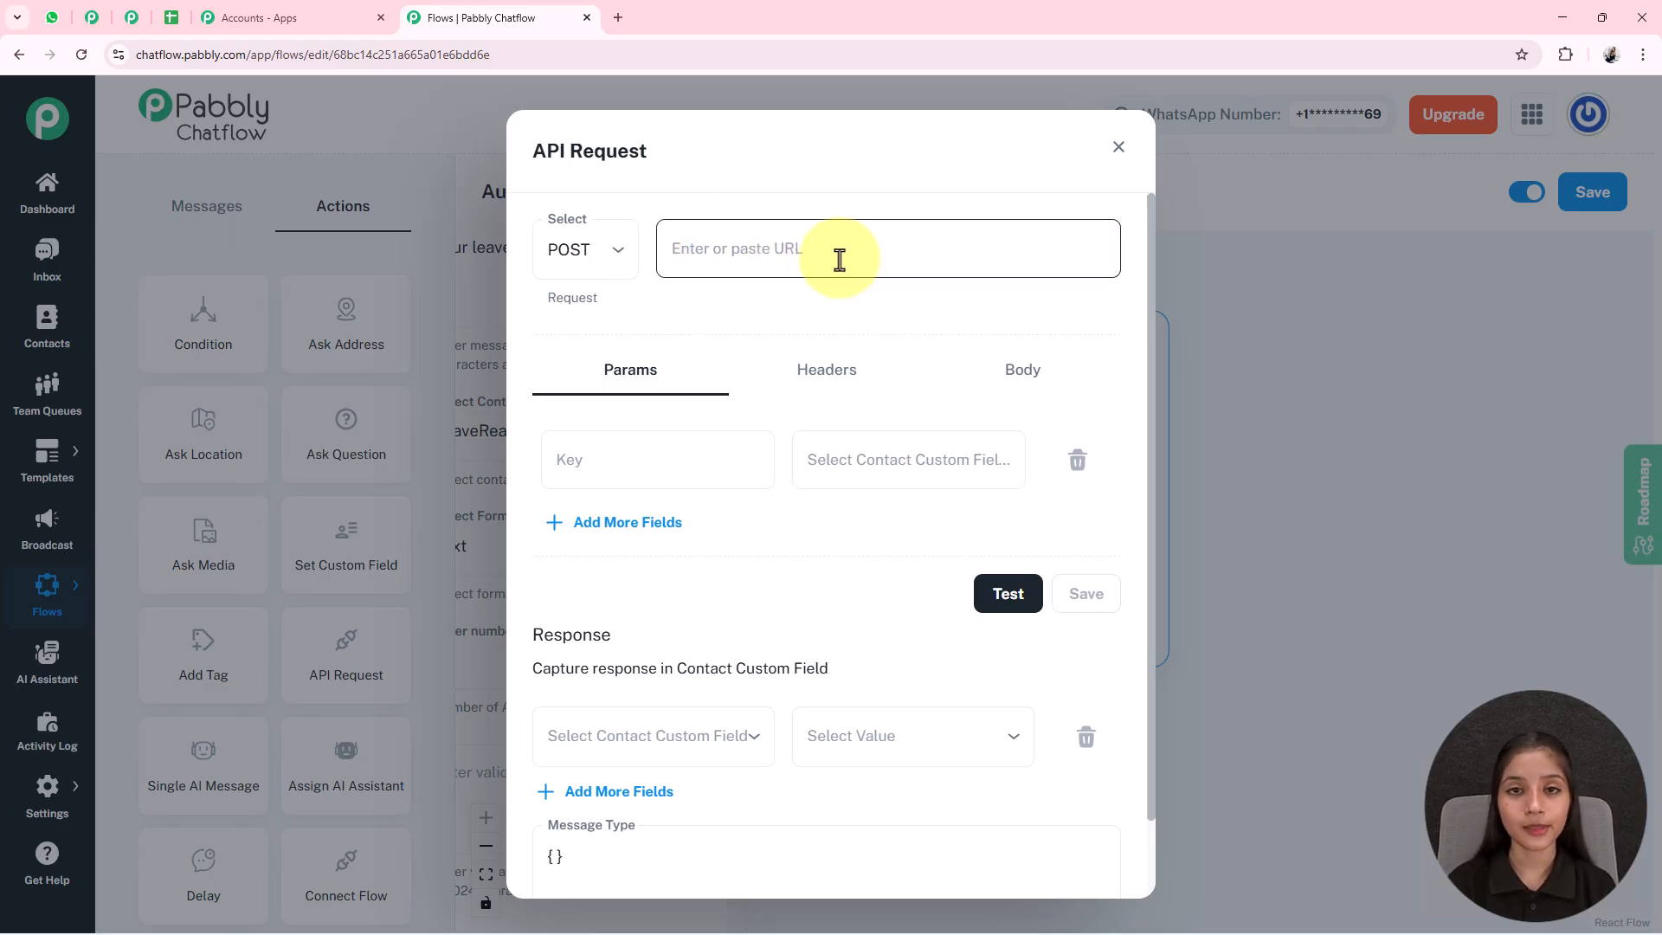
Open the Pabbly Connect website in a new browser tab and look over its landing page
left_click(618, 18)
left_click(647, 61)
type("pab")
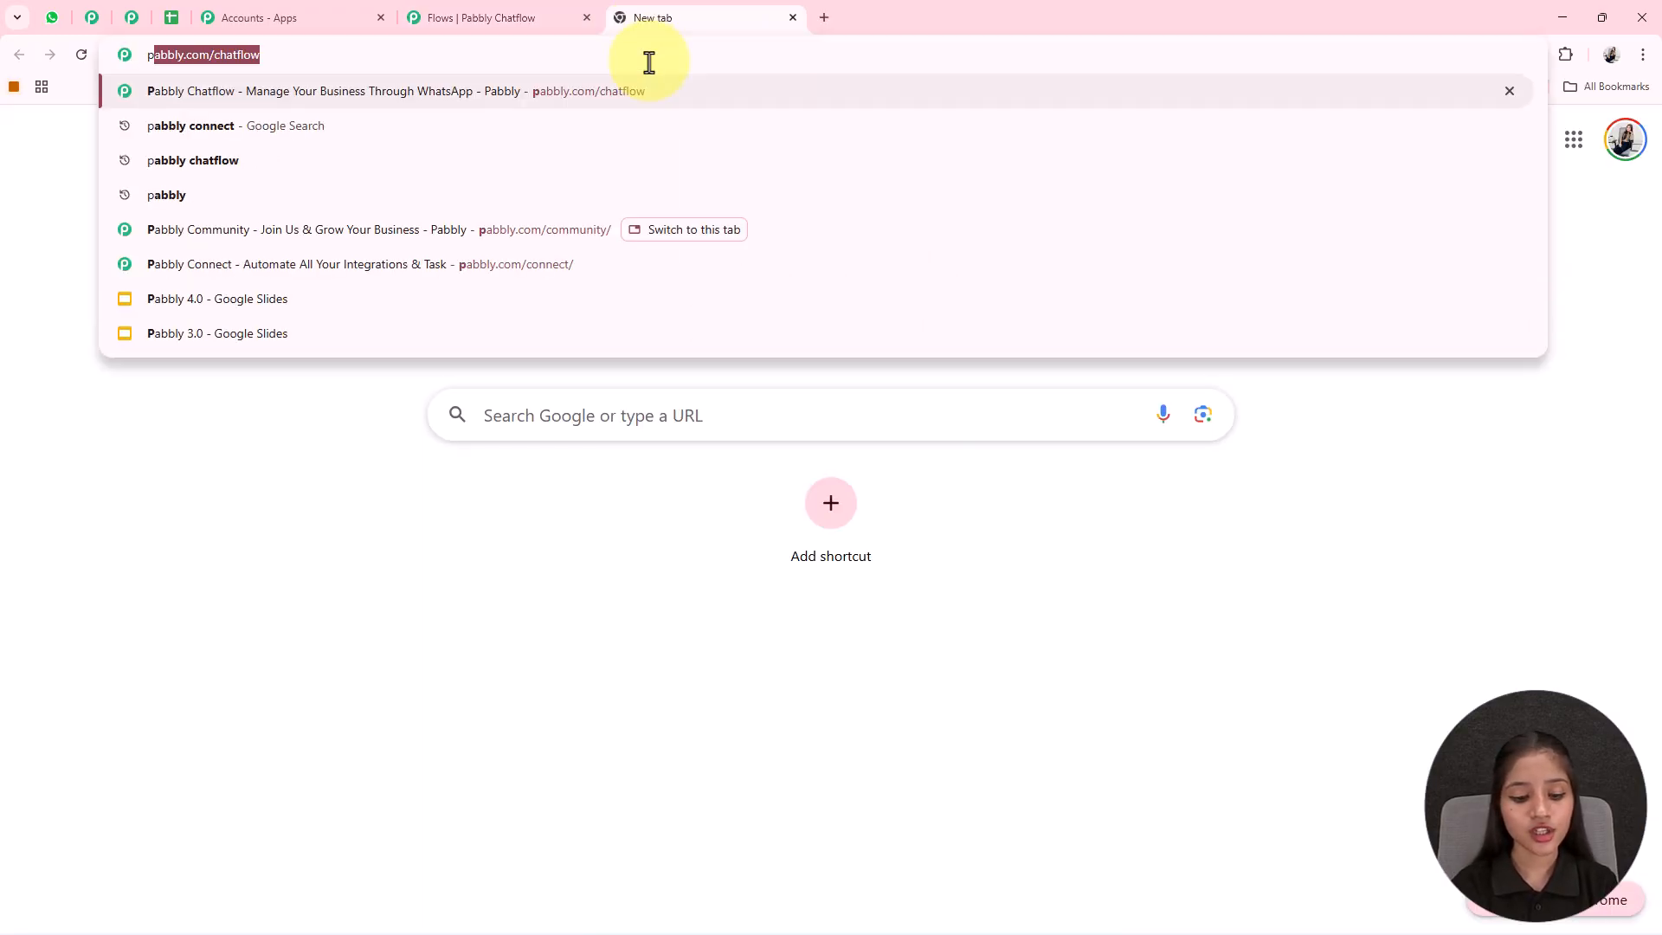
type("b")
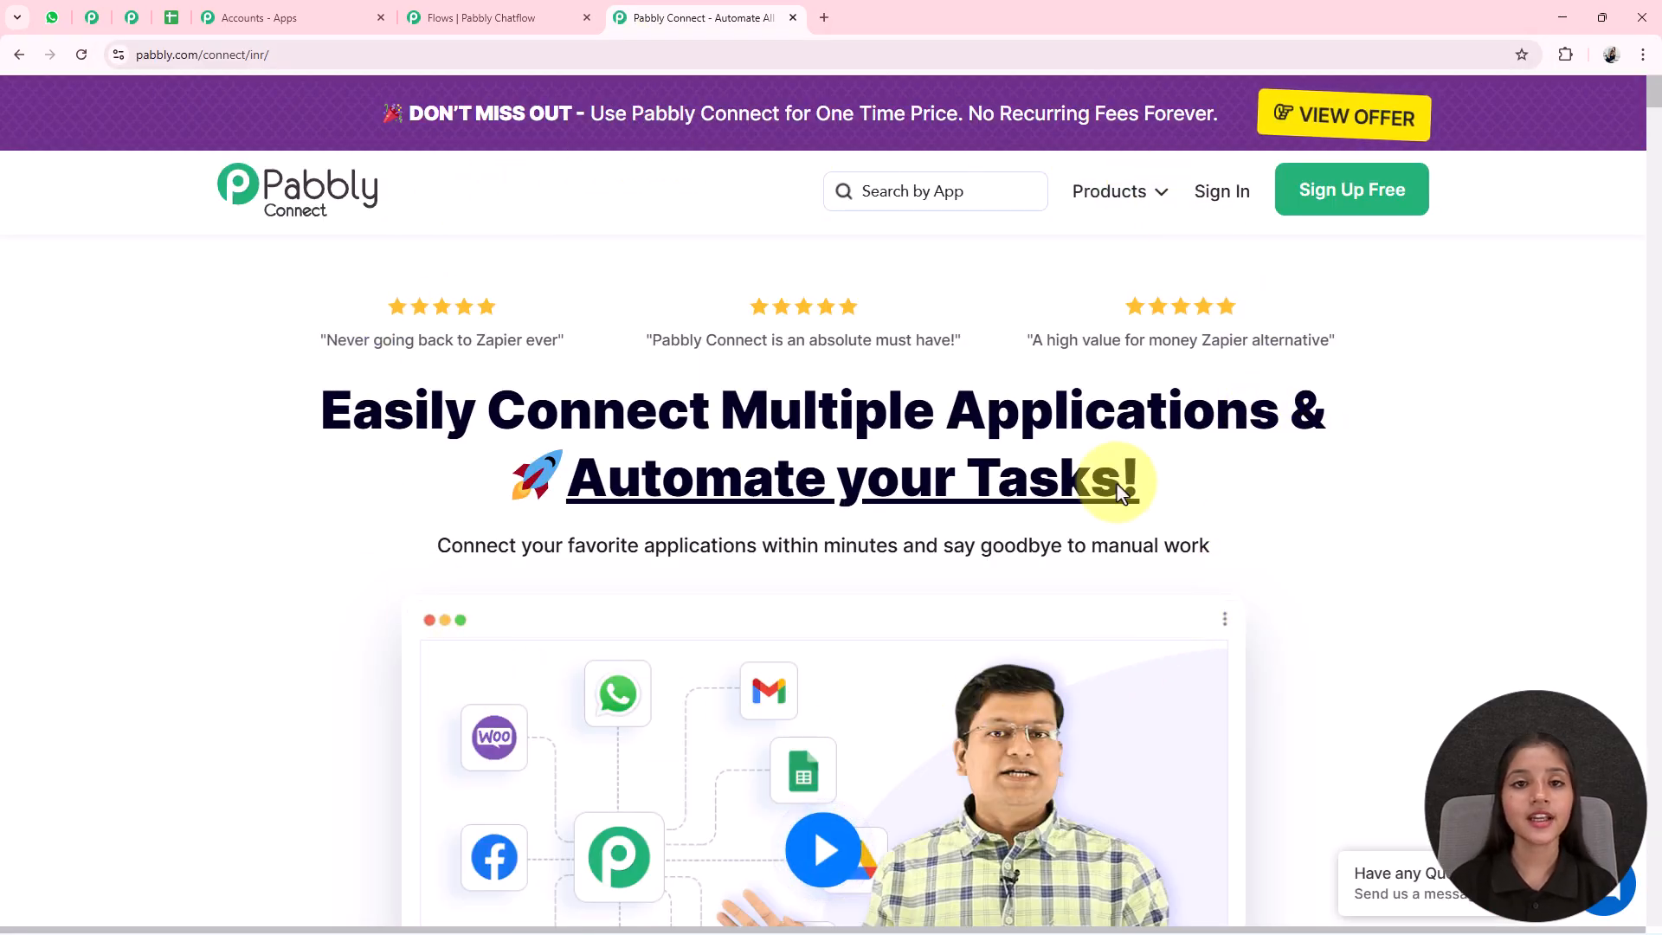
scroll(761, 510, "down", 4)
scroll(952, 498, "up", 4)
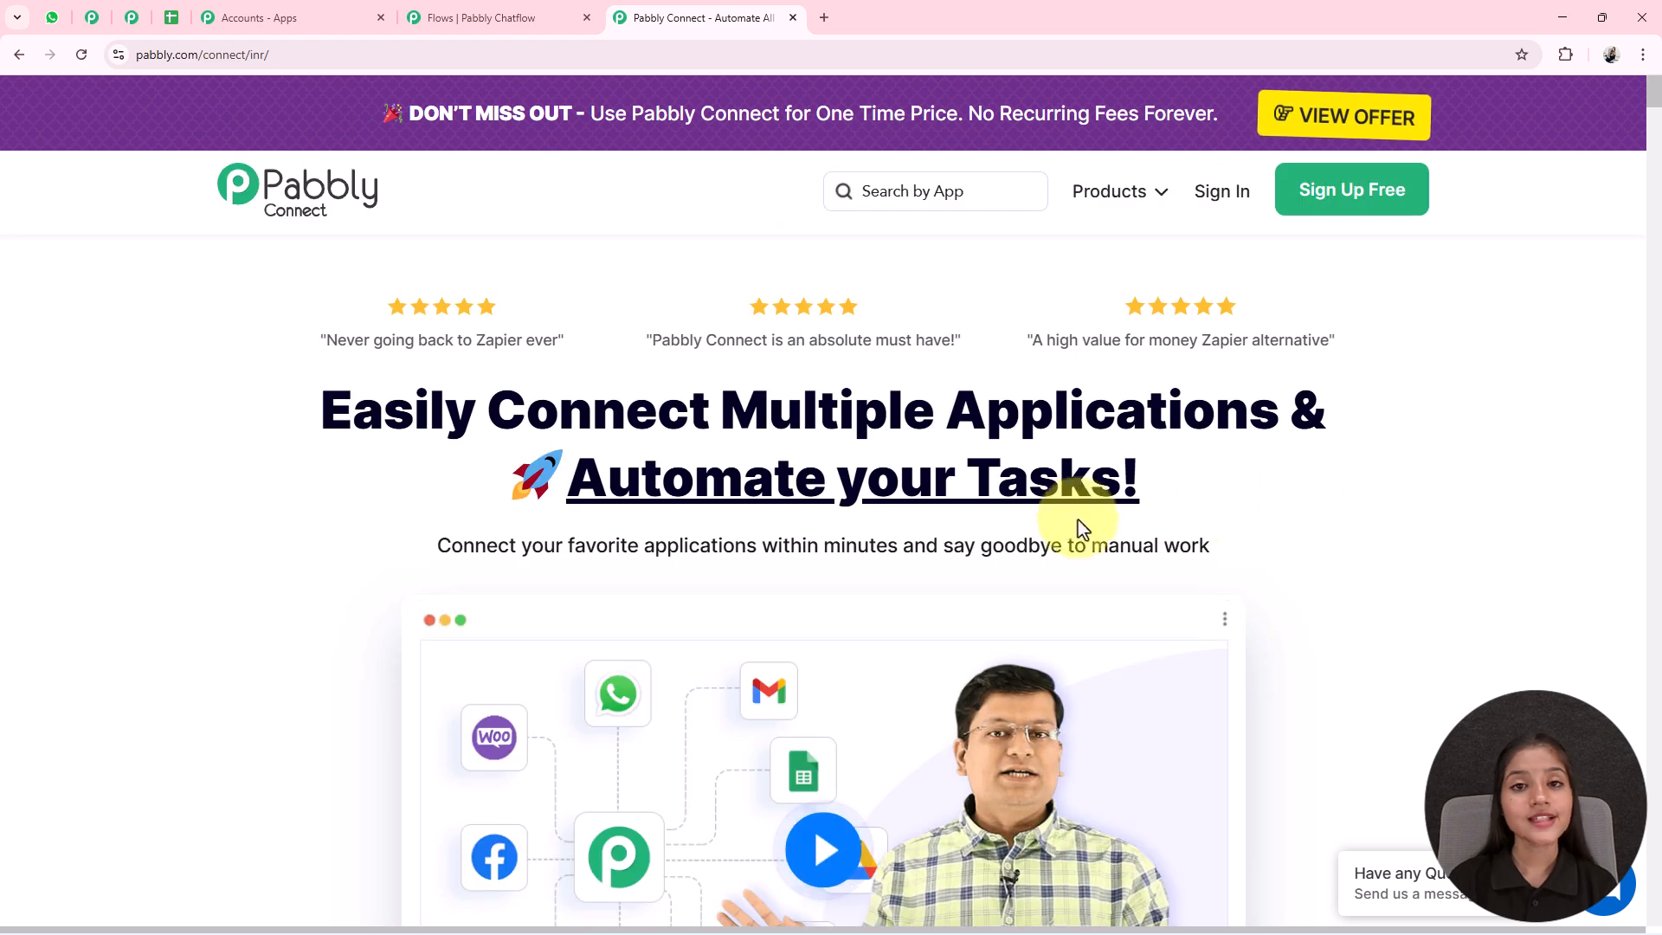
scroll(1036, 500, "down", 5)
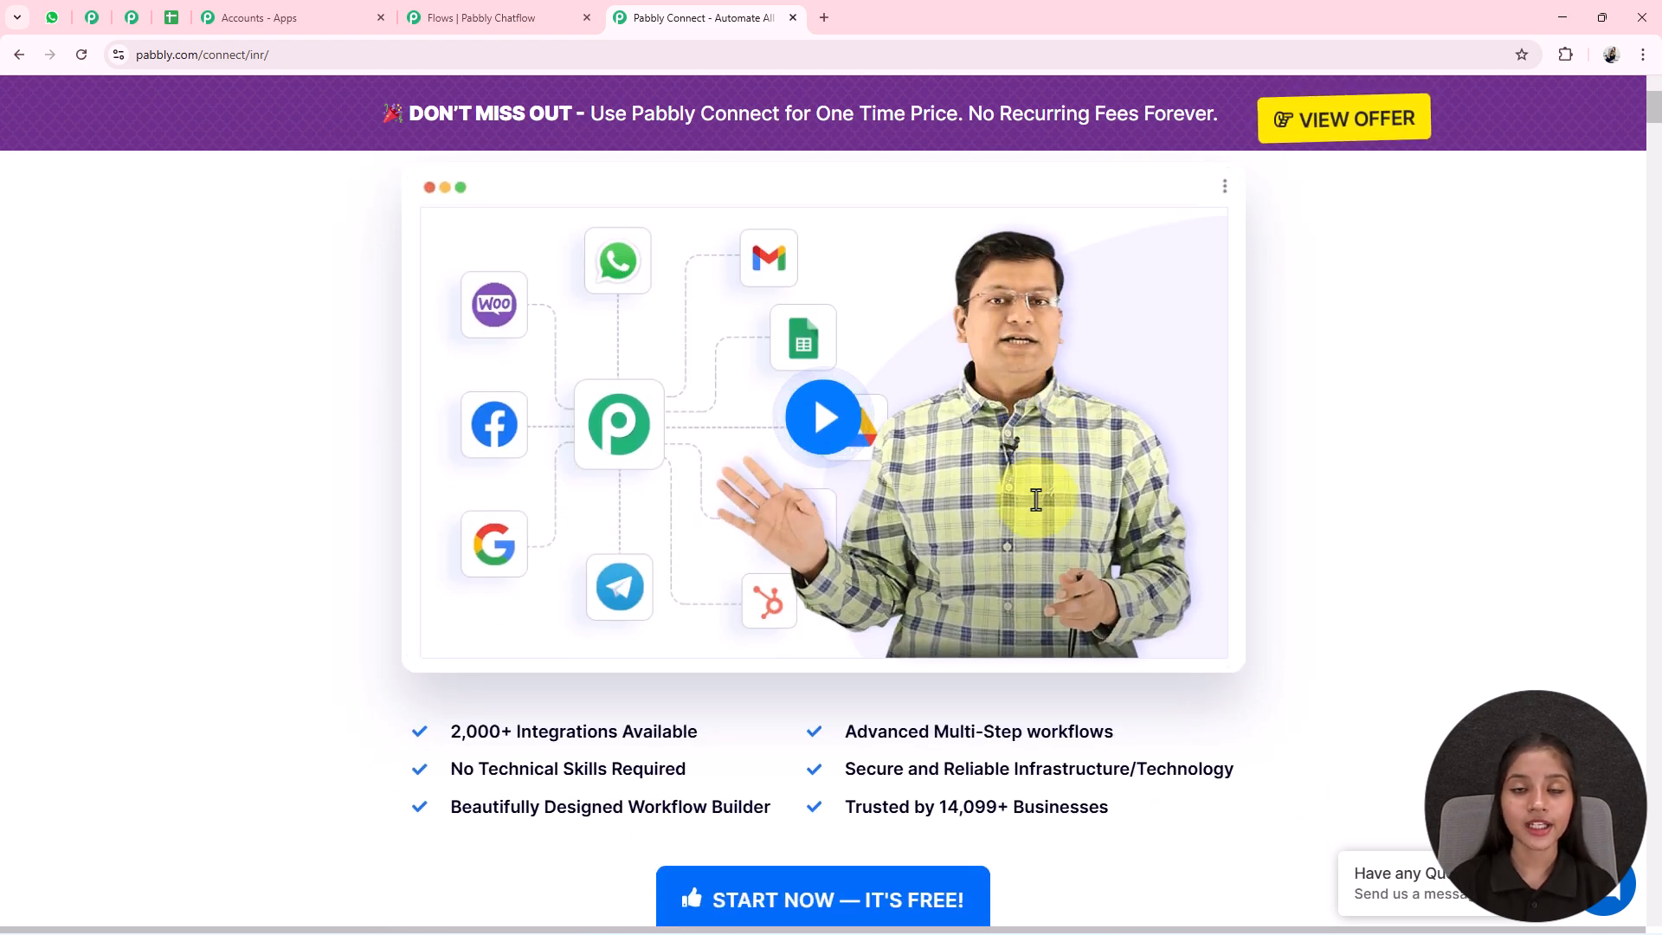
scroll(1036, 499, "down", 3)
scroll(1047, 480, "up", 7)
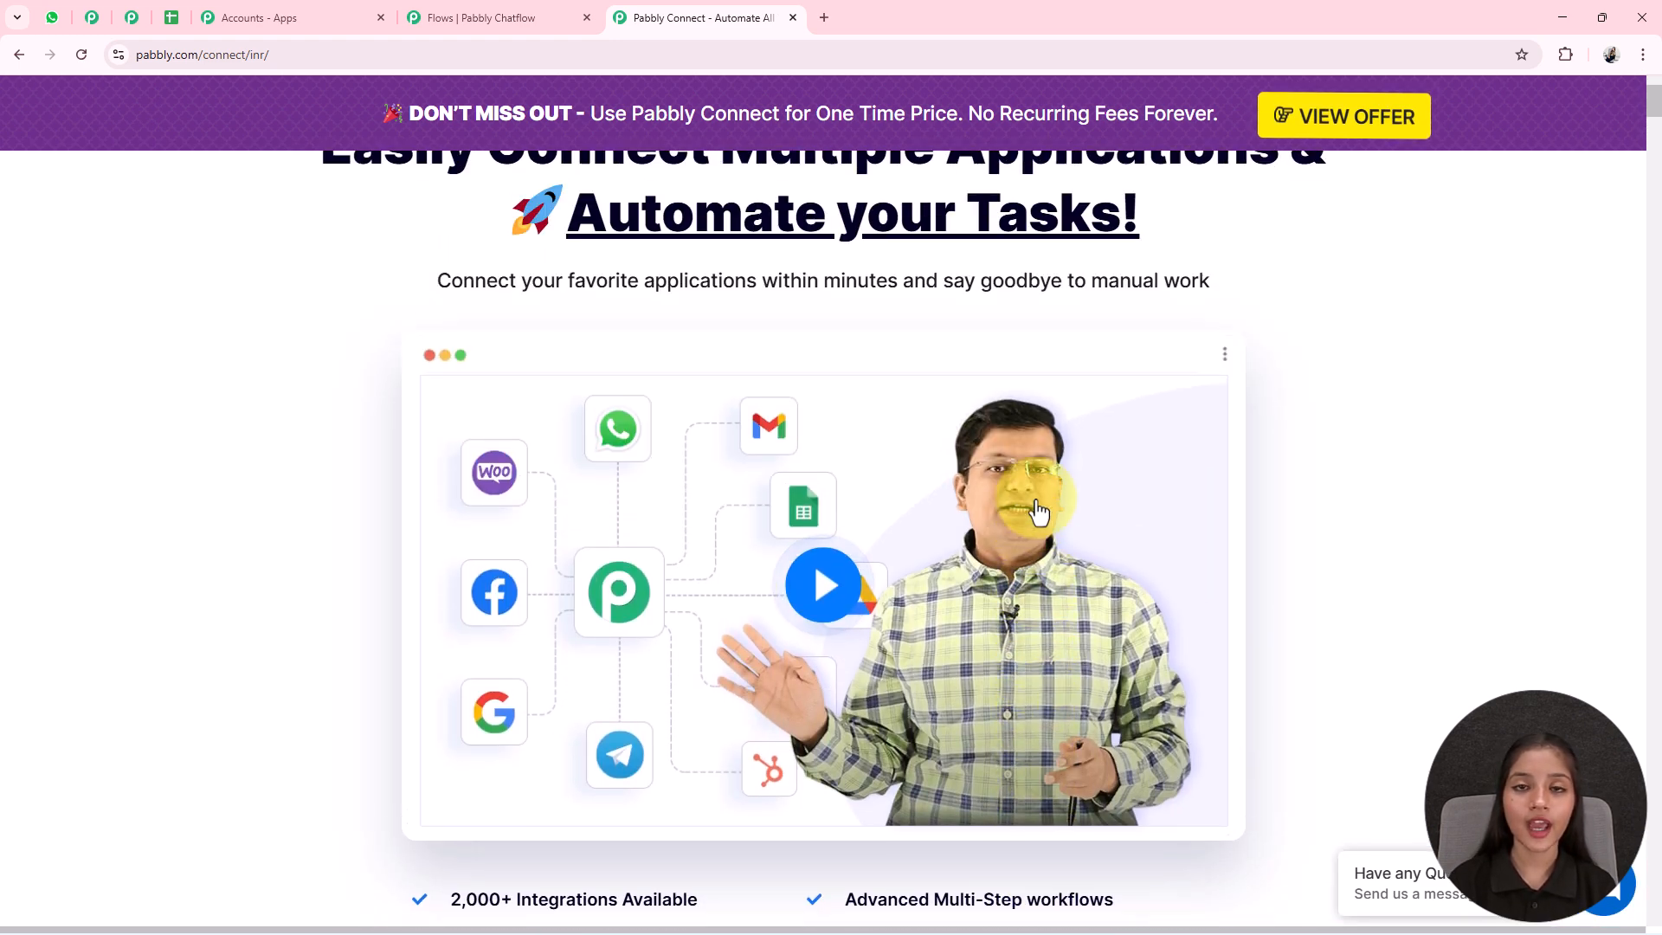
scroll(1038, 511, "up", 1)
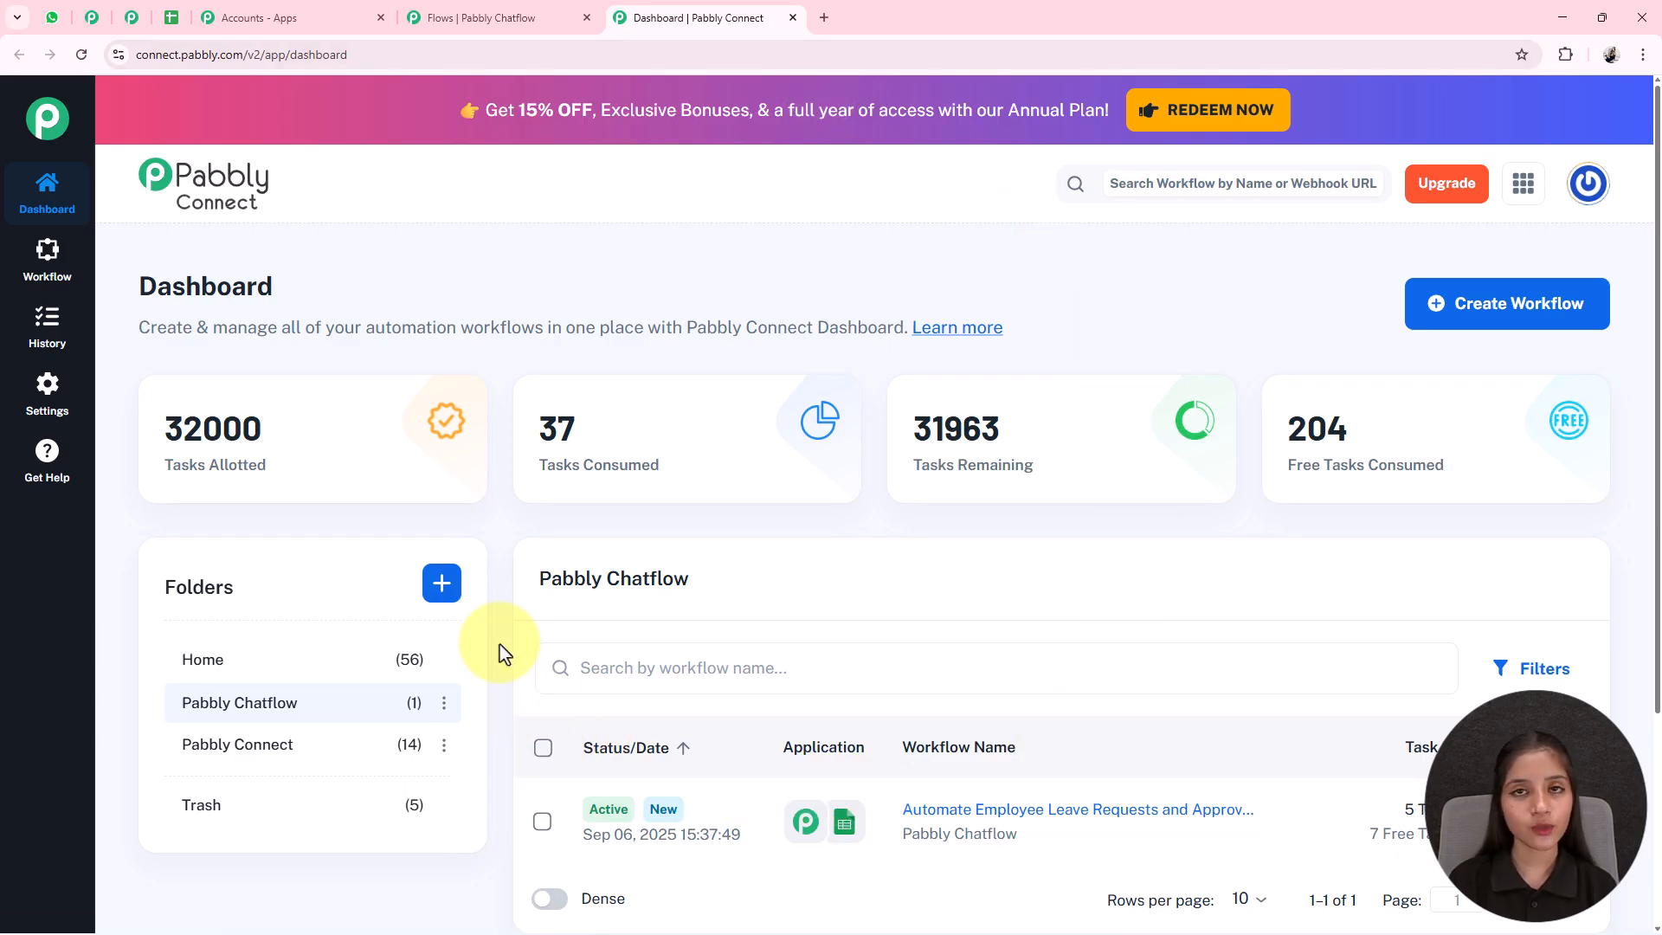
Open the Automate Employee Leave Requests workflow from the Pabbly Chatflow folder and show its Pabbly Chatflow trigger setup
scroll(502, 649, "down", 3)
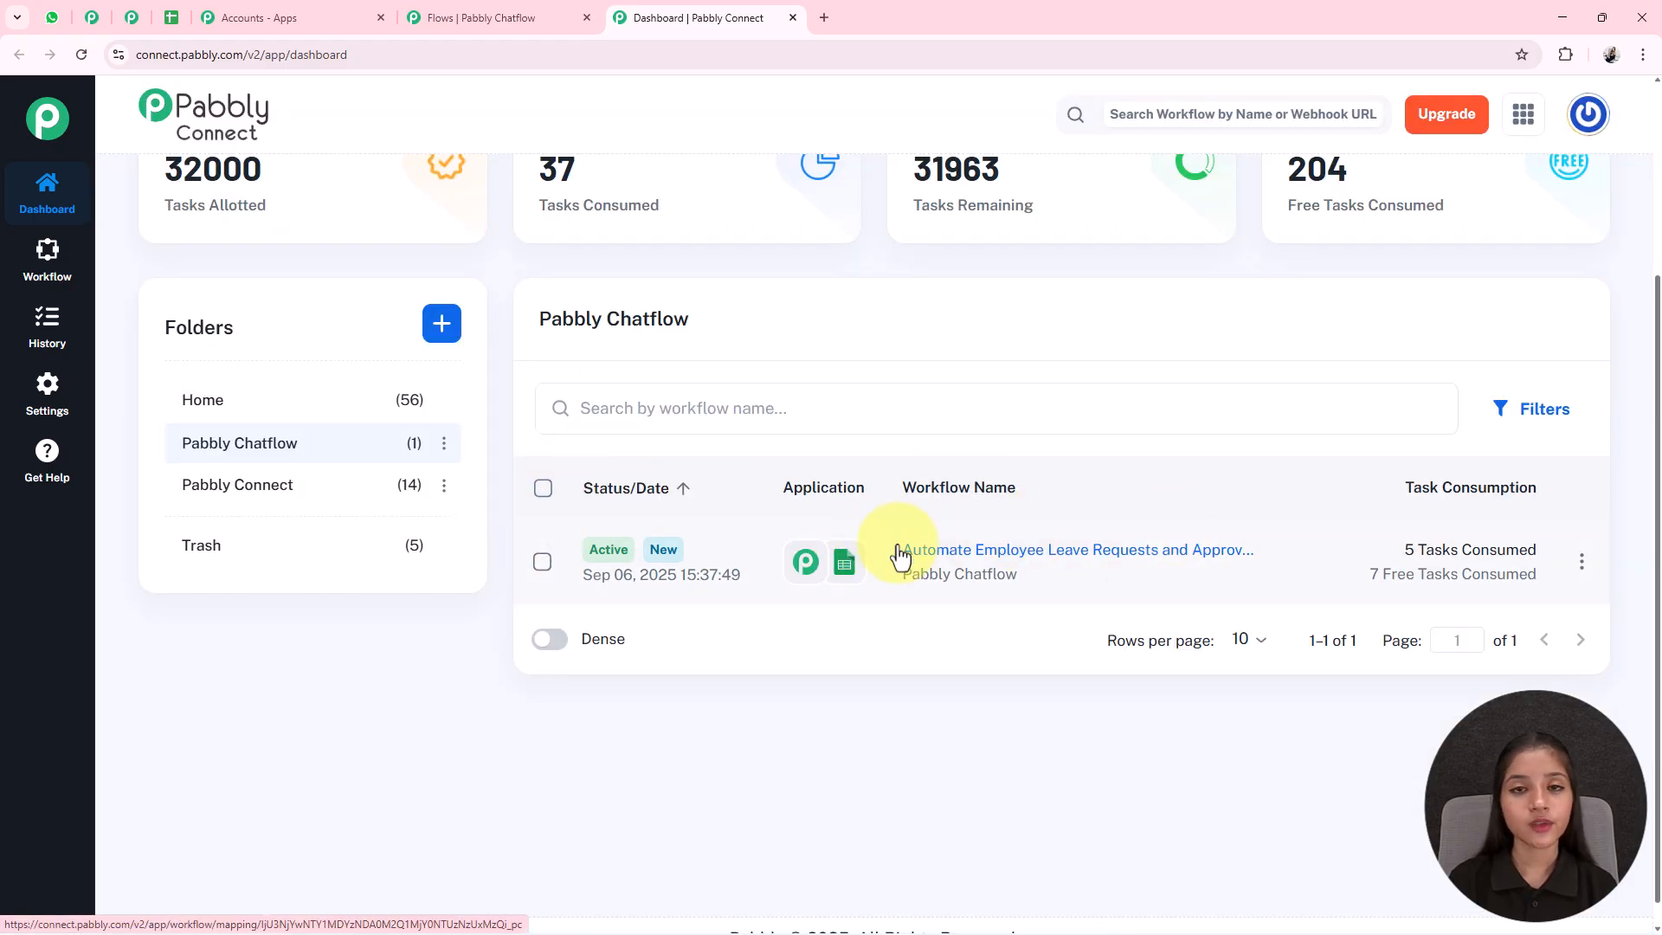
left_click(1169, 552)
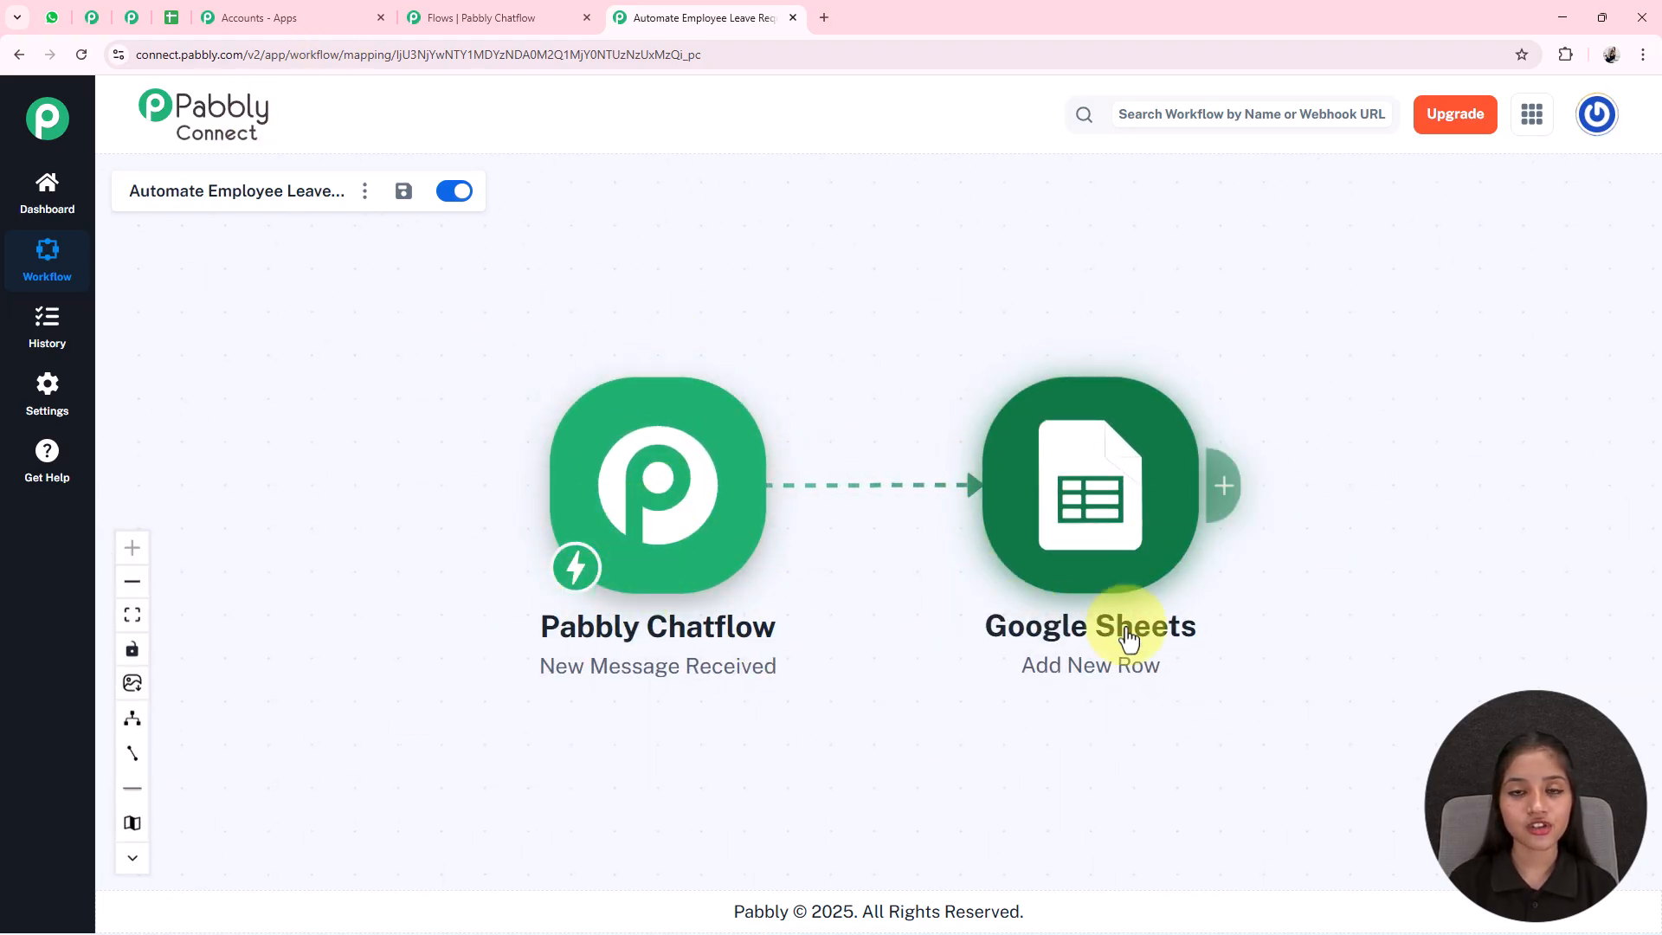
left_click(737, 448)
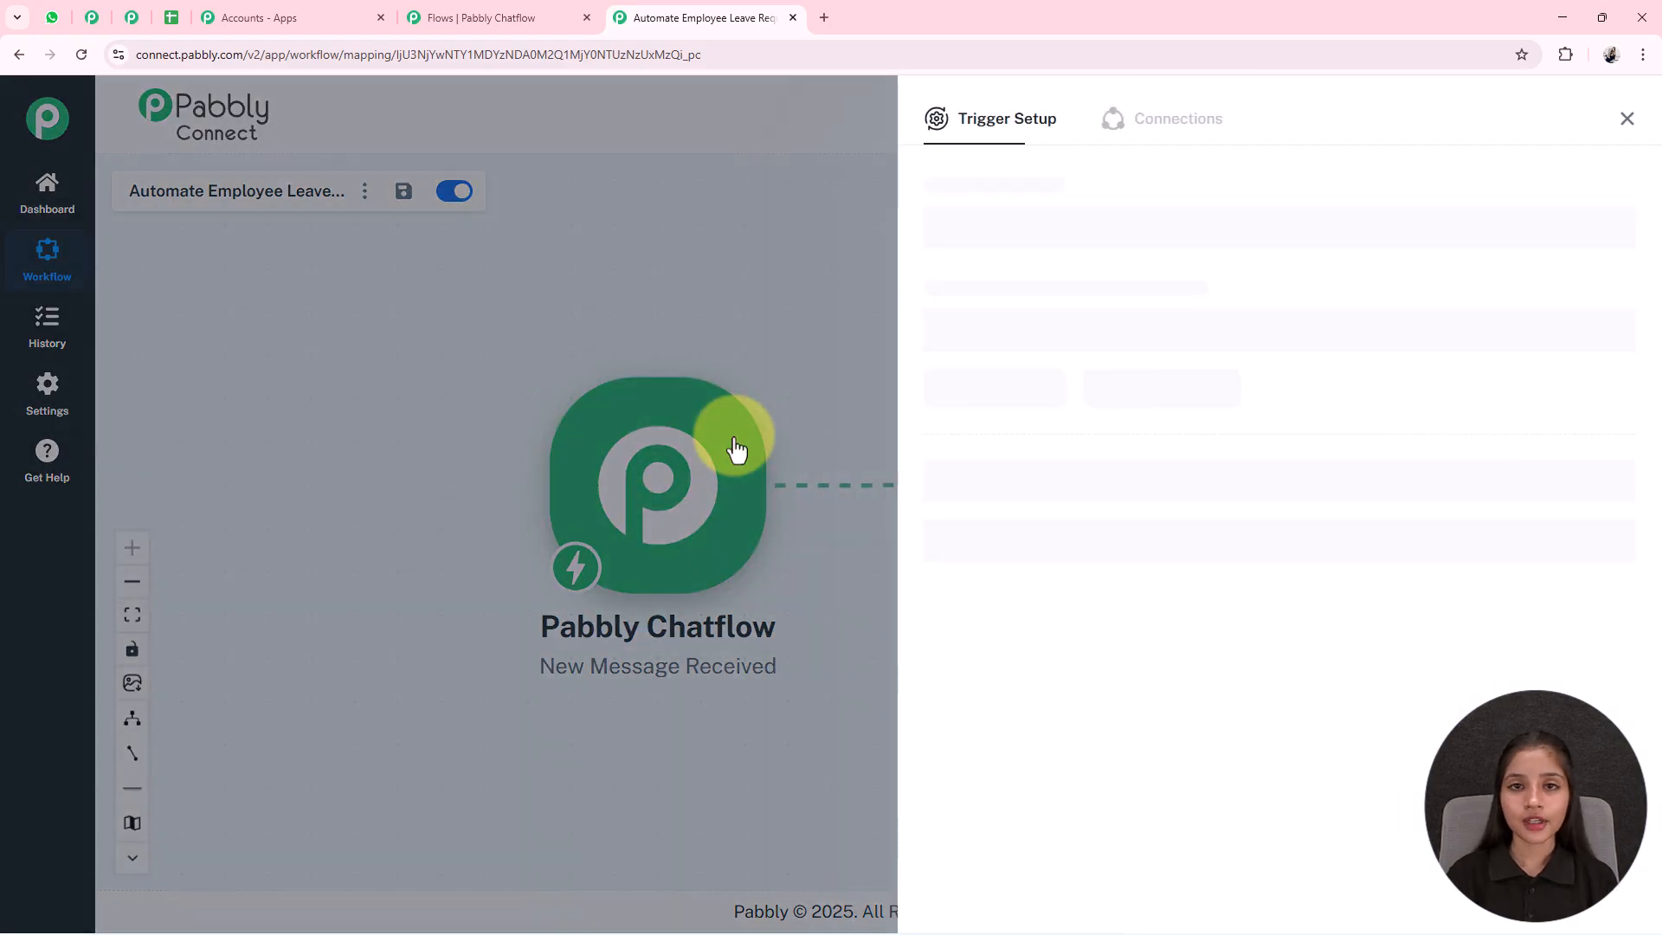
left_click(985, 270)
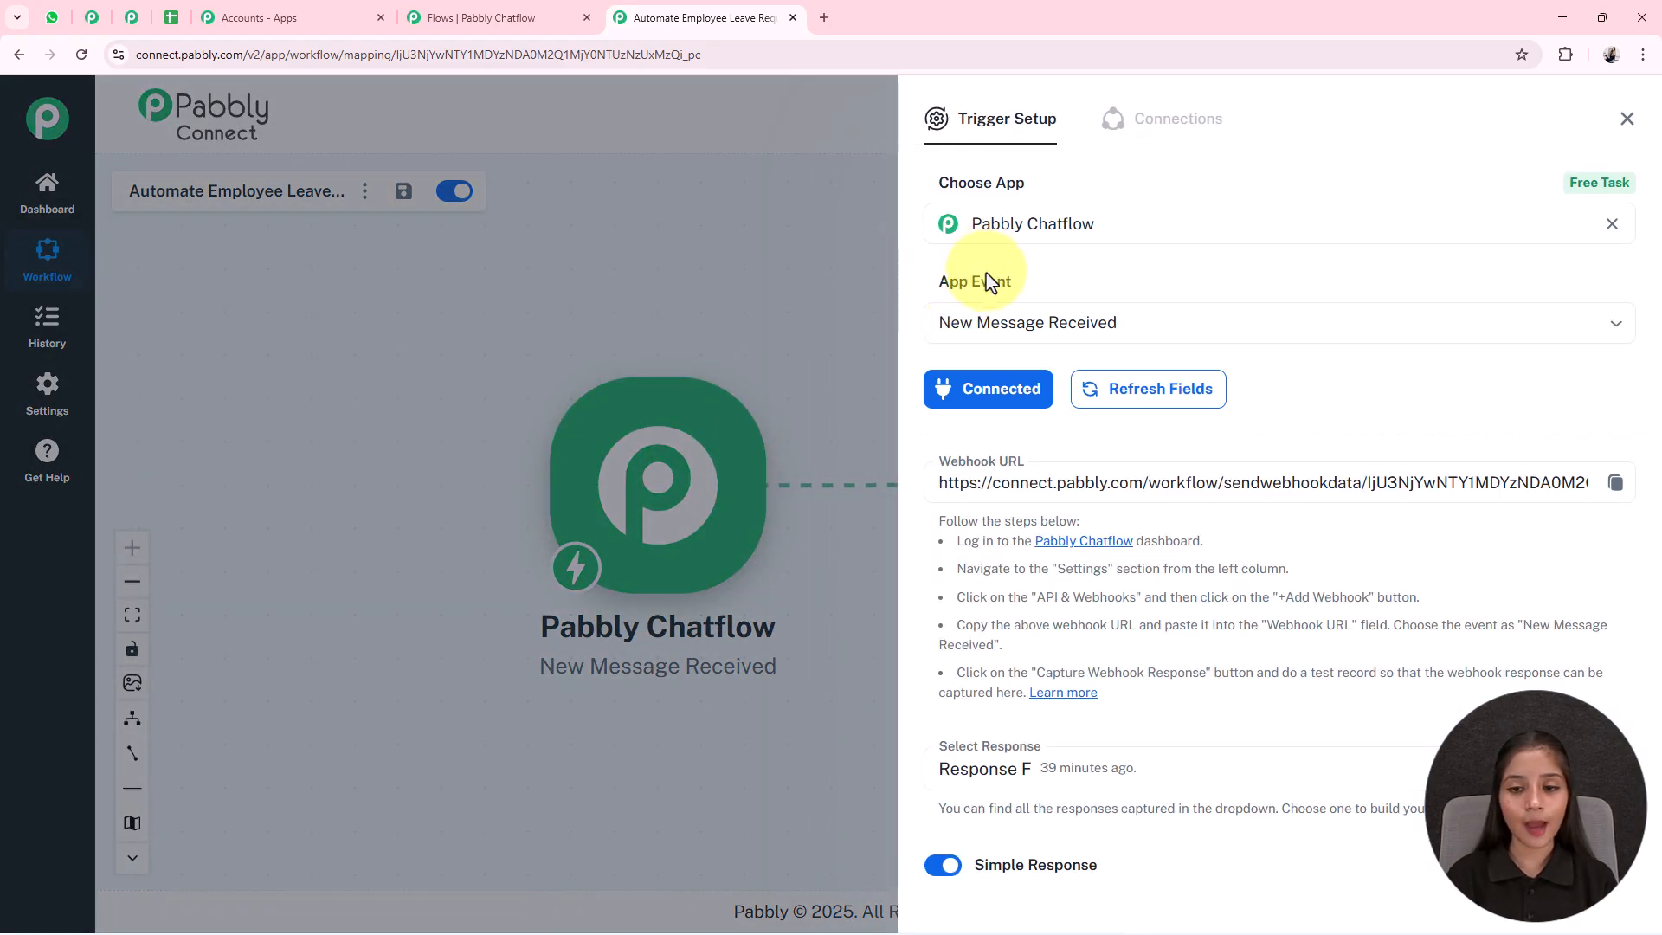
Copy the trigger's webhook URL from Pabbly Connect and enter it as the API Request URL in Pabbly Chatflow
scroll(1279, 353, "down", 2)
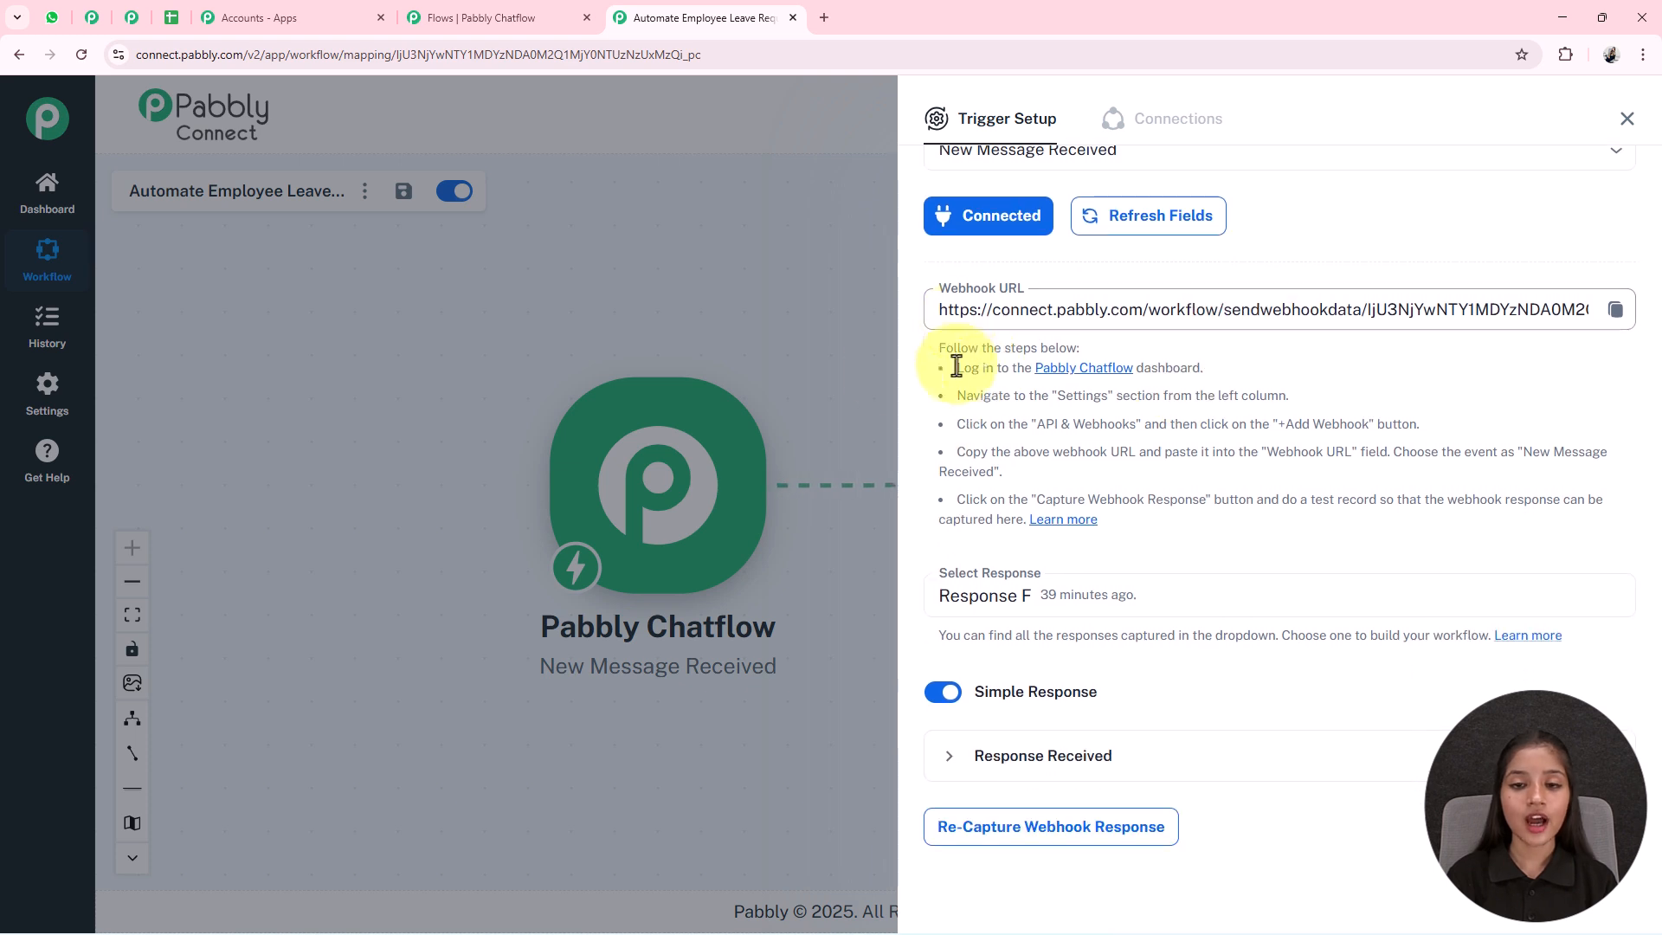
left_click(1615, 309)
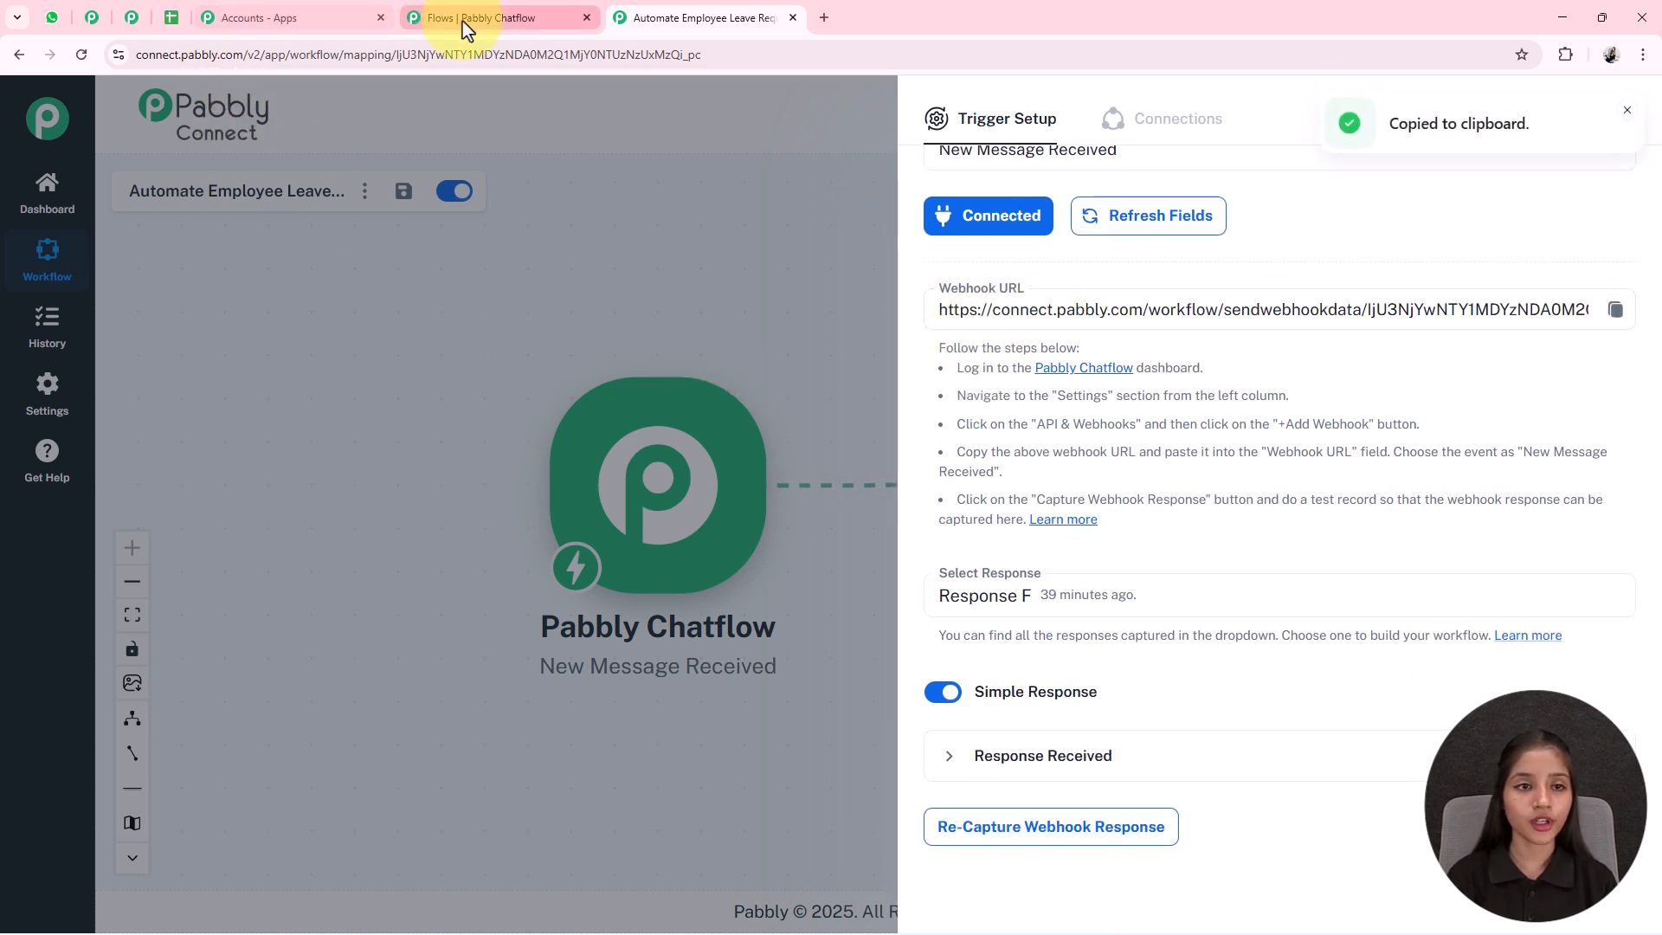
scroll(1168, 315, "up", 2)
left_click(519, 21)
left_click(787, 251)
key("ctrl+v")
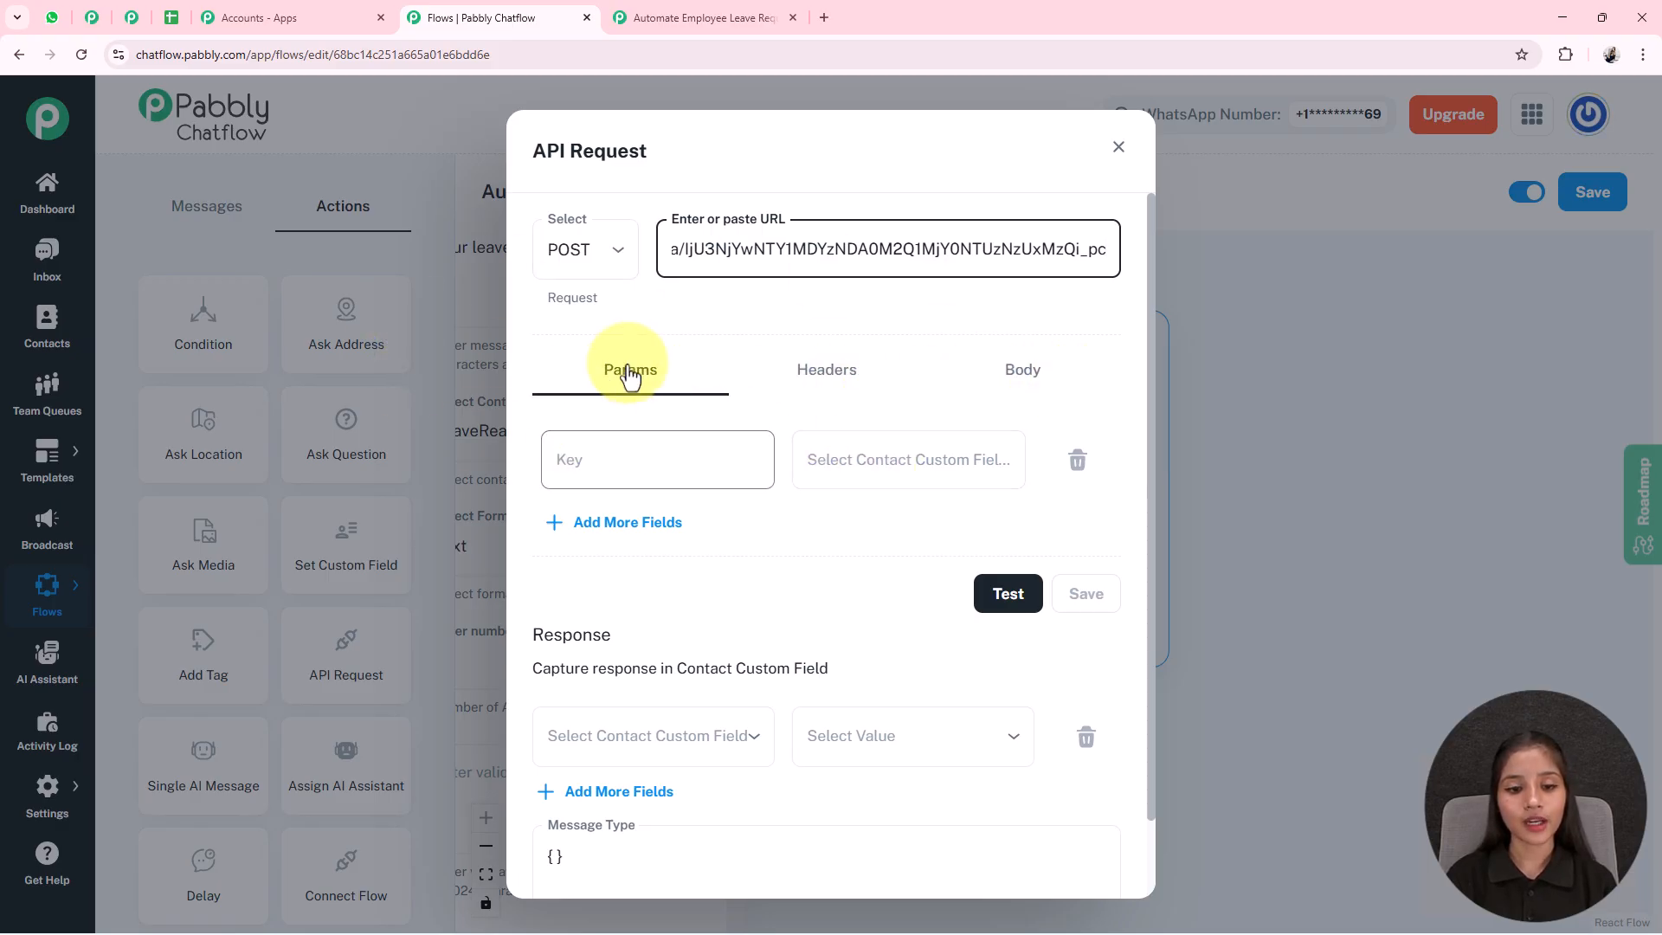
left_click(500, 335)
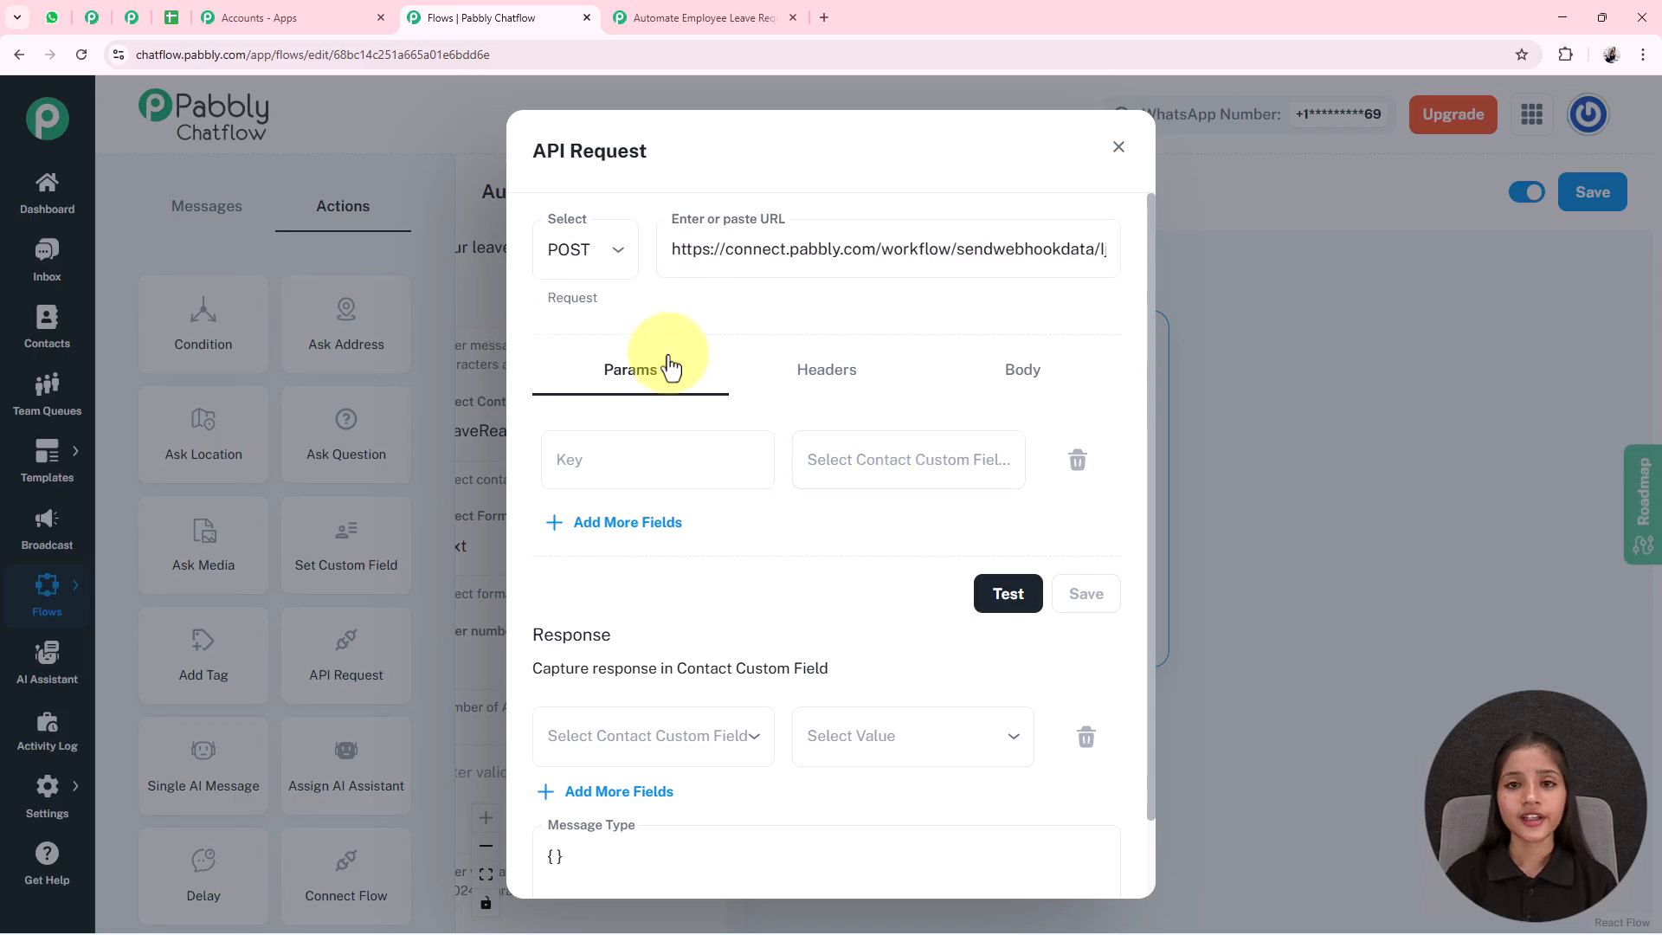
Set the first request parameter's value to $FullName and add a second parameter with the value $Email
left_click(877, 469)
scroll(874, 649, "down", 10)
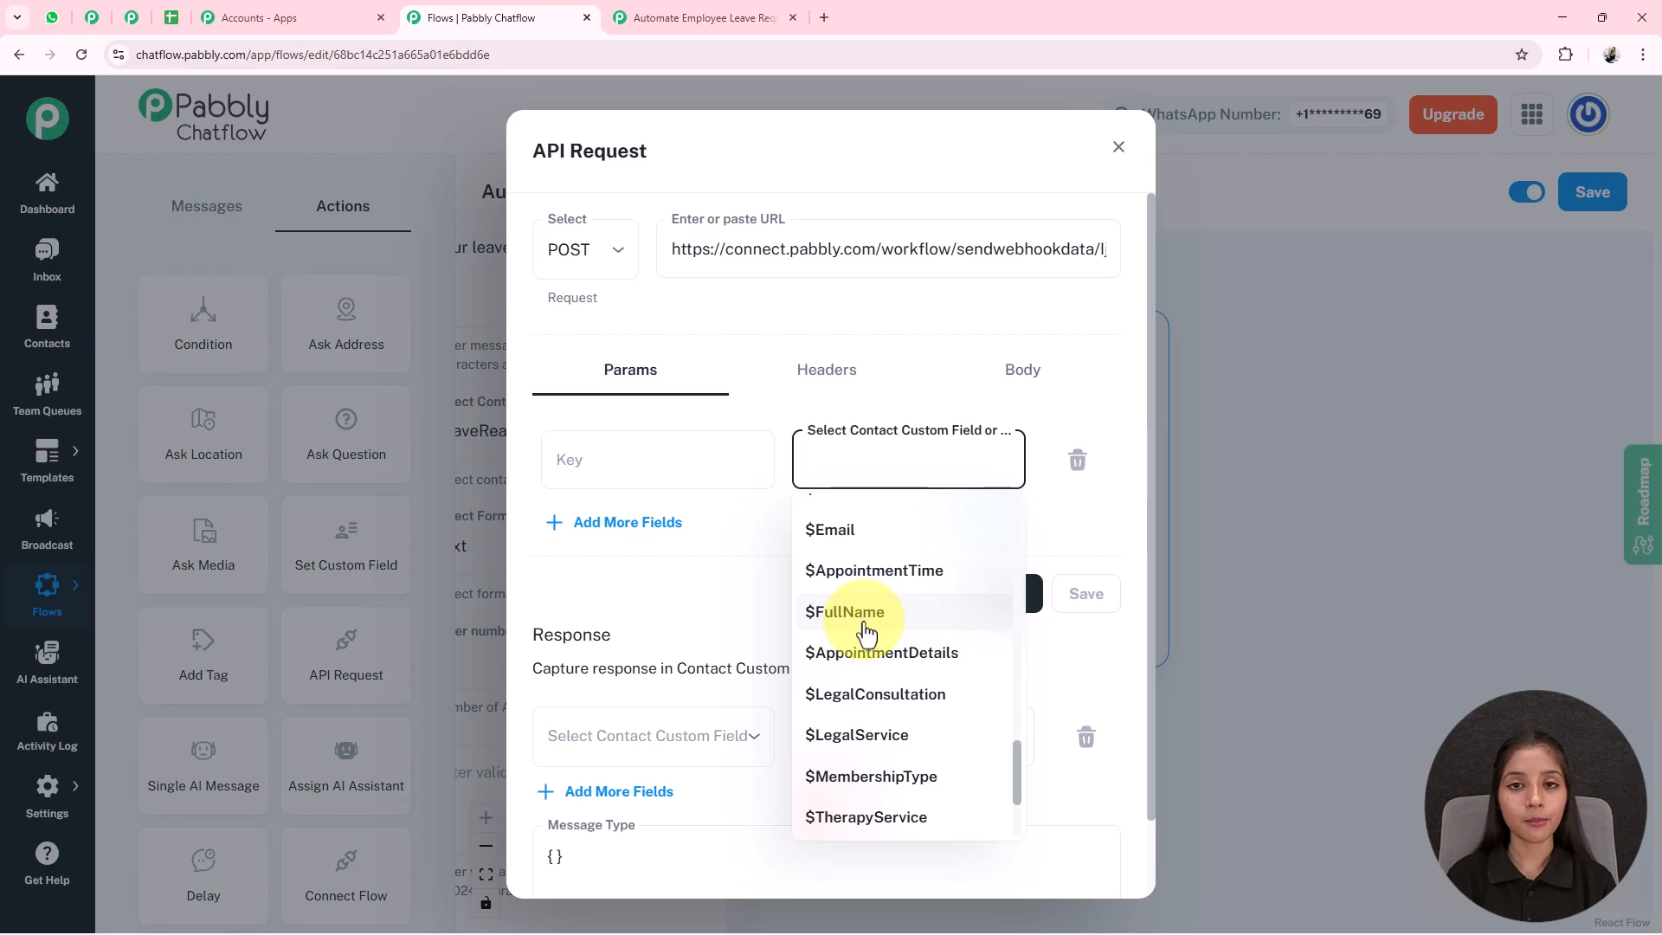
left_click(864, 625)
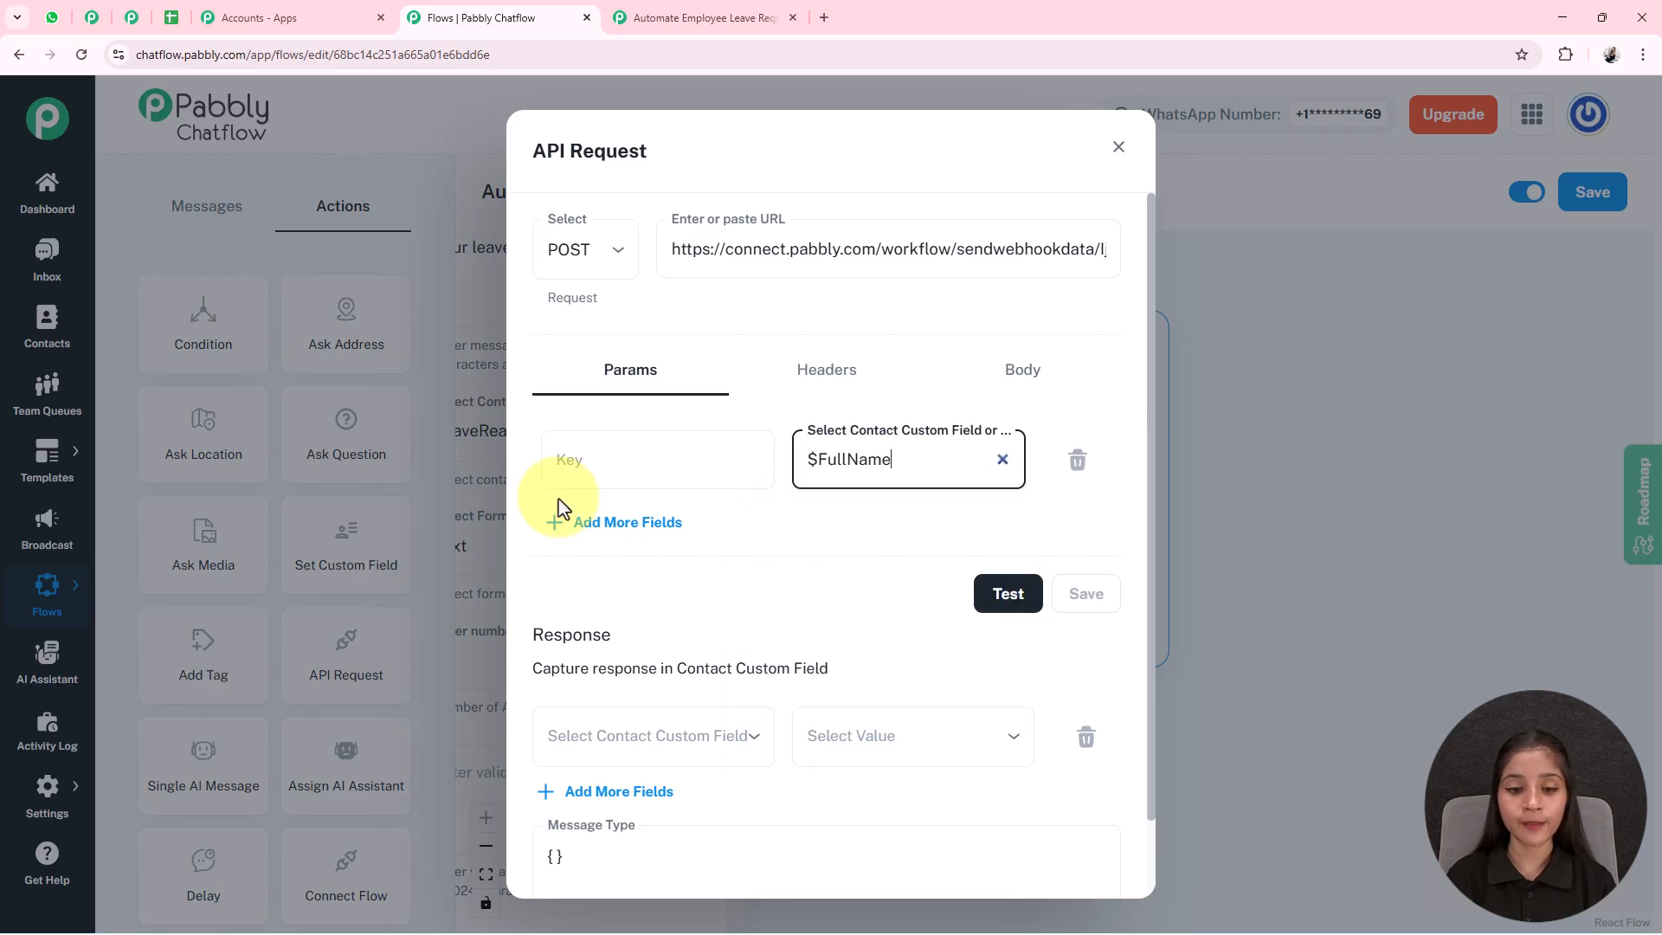
left_click(620, 529)
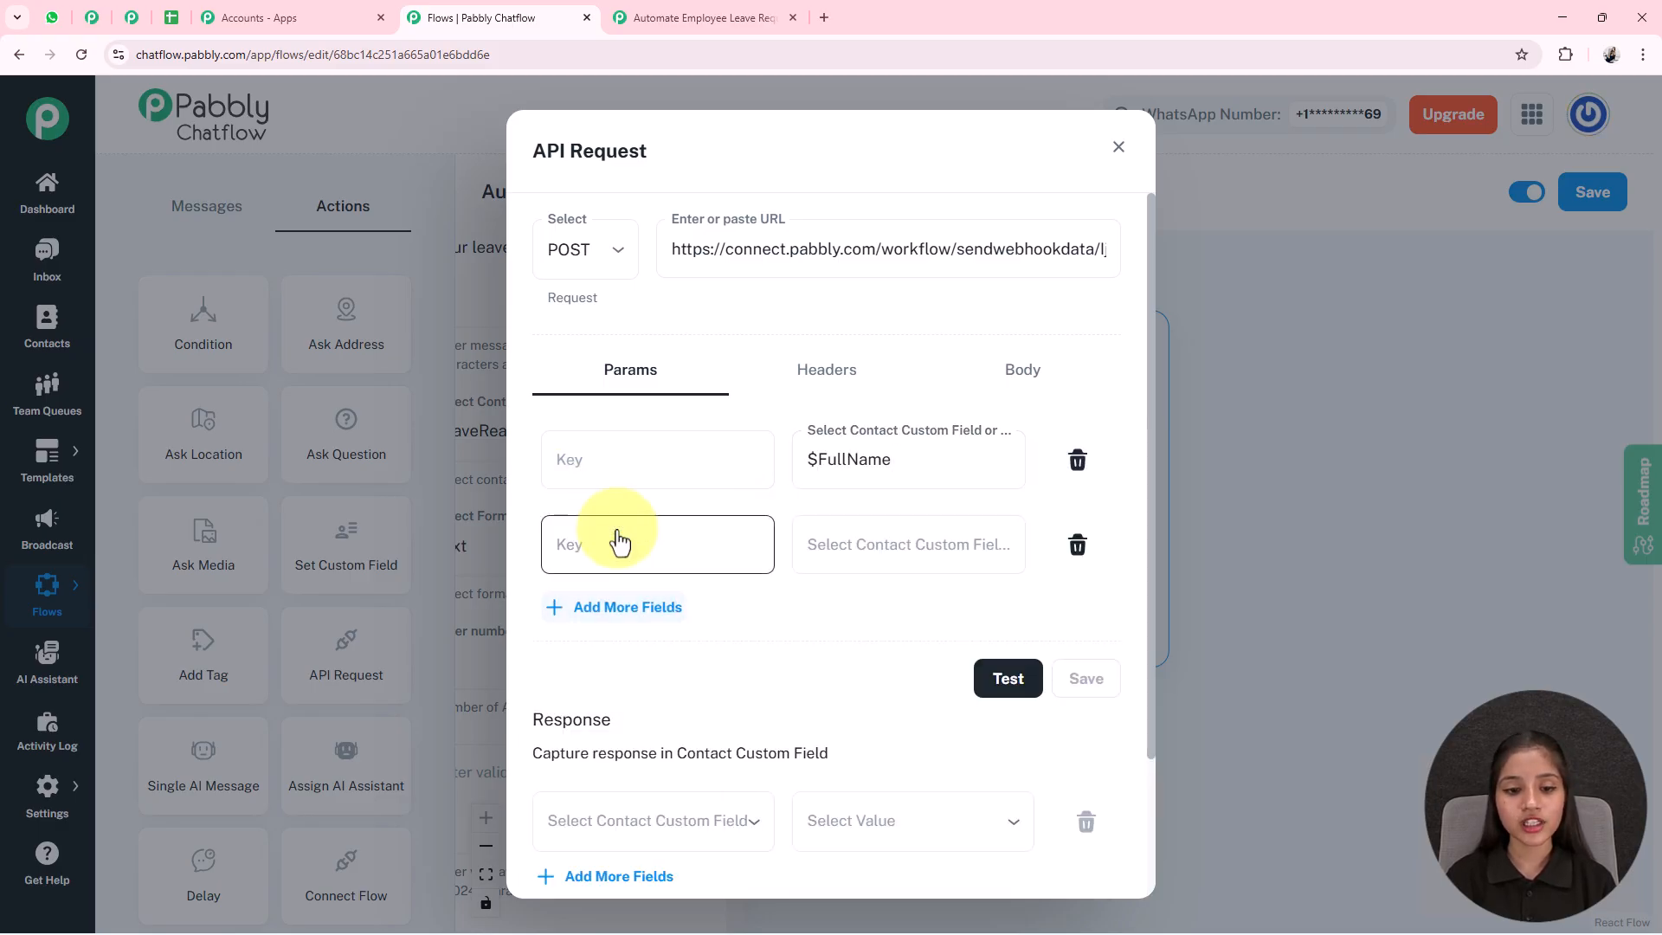
left_click(938, 550)
scroll(875, 697, "down", 1)
scroll(879, 697, "down", 8)
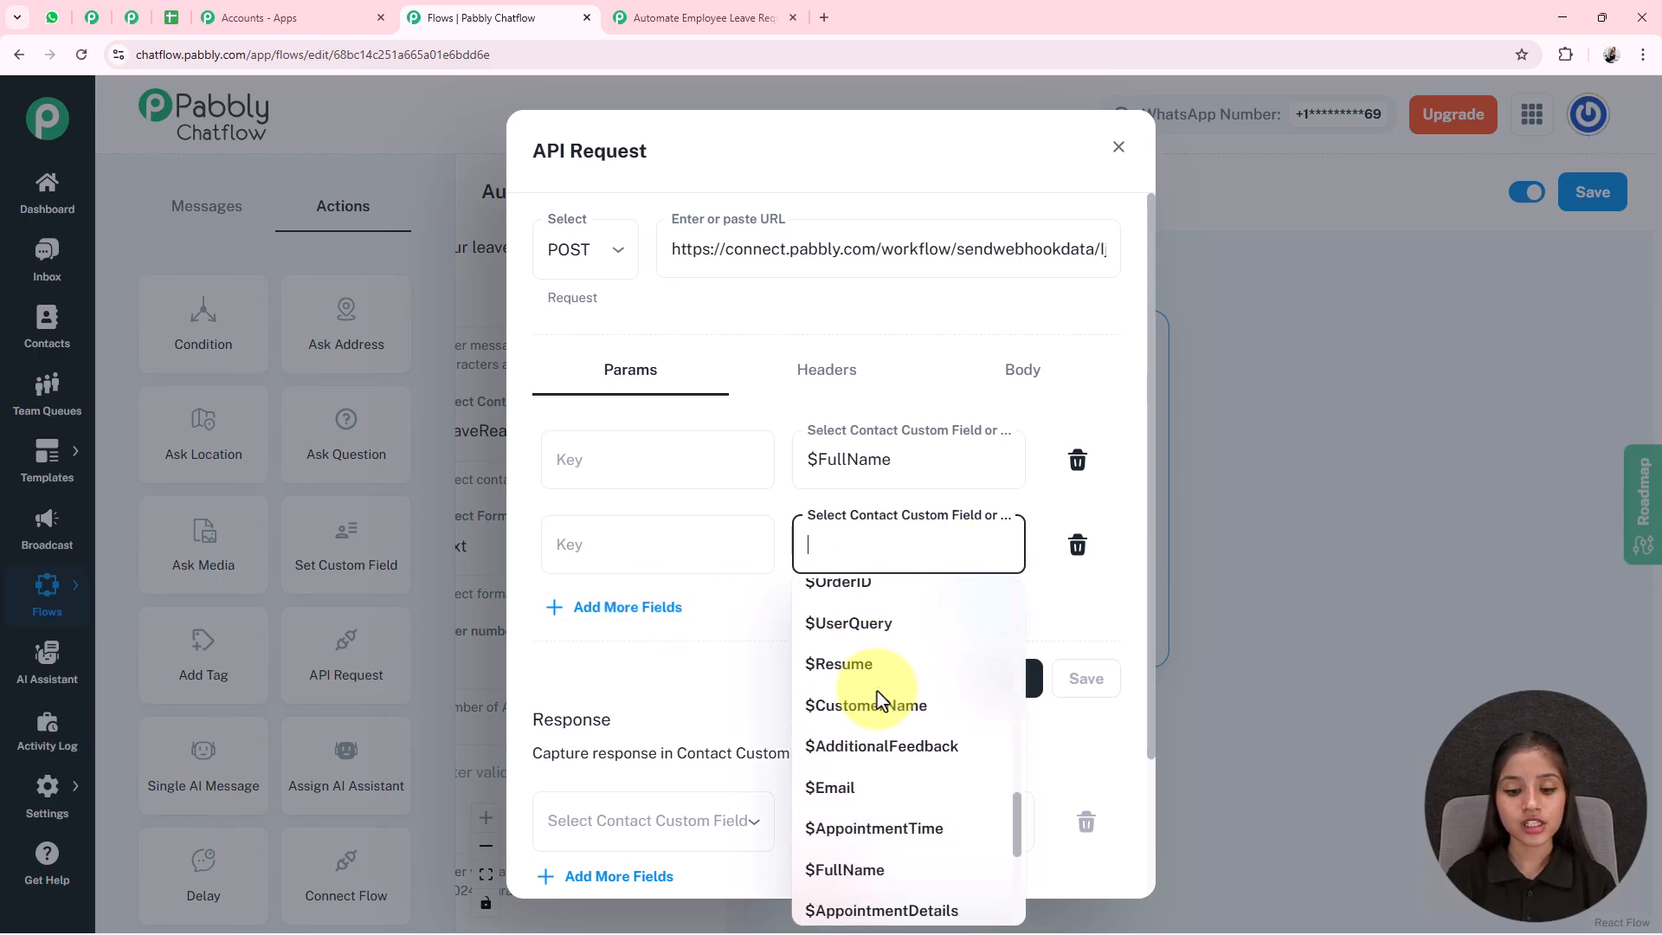
left_click(844, 786)
Add two more request parameters with the values $LeaveStartDate and $LeaveEndDate
left_click(652, 623)
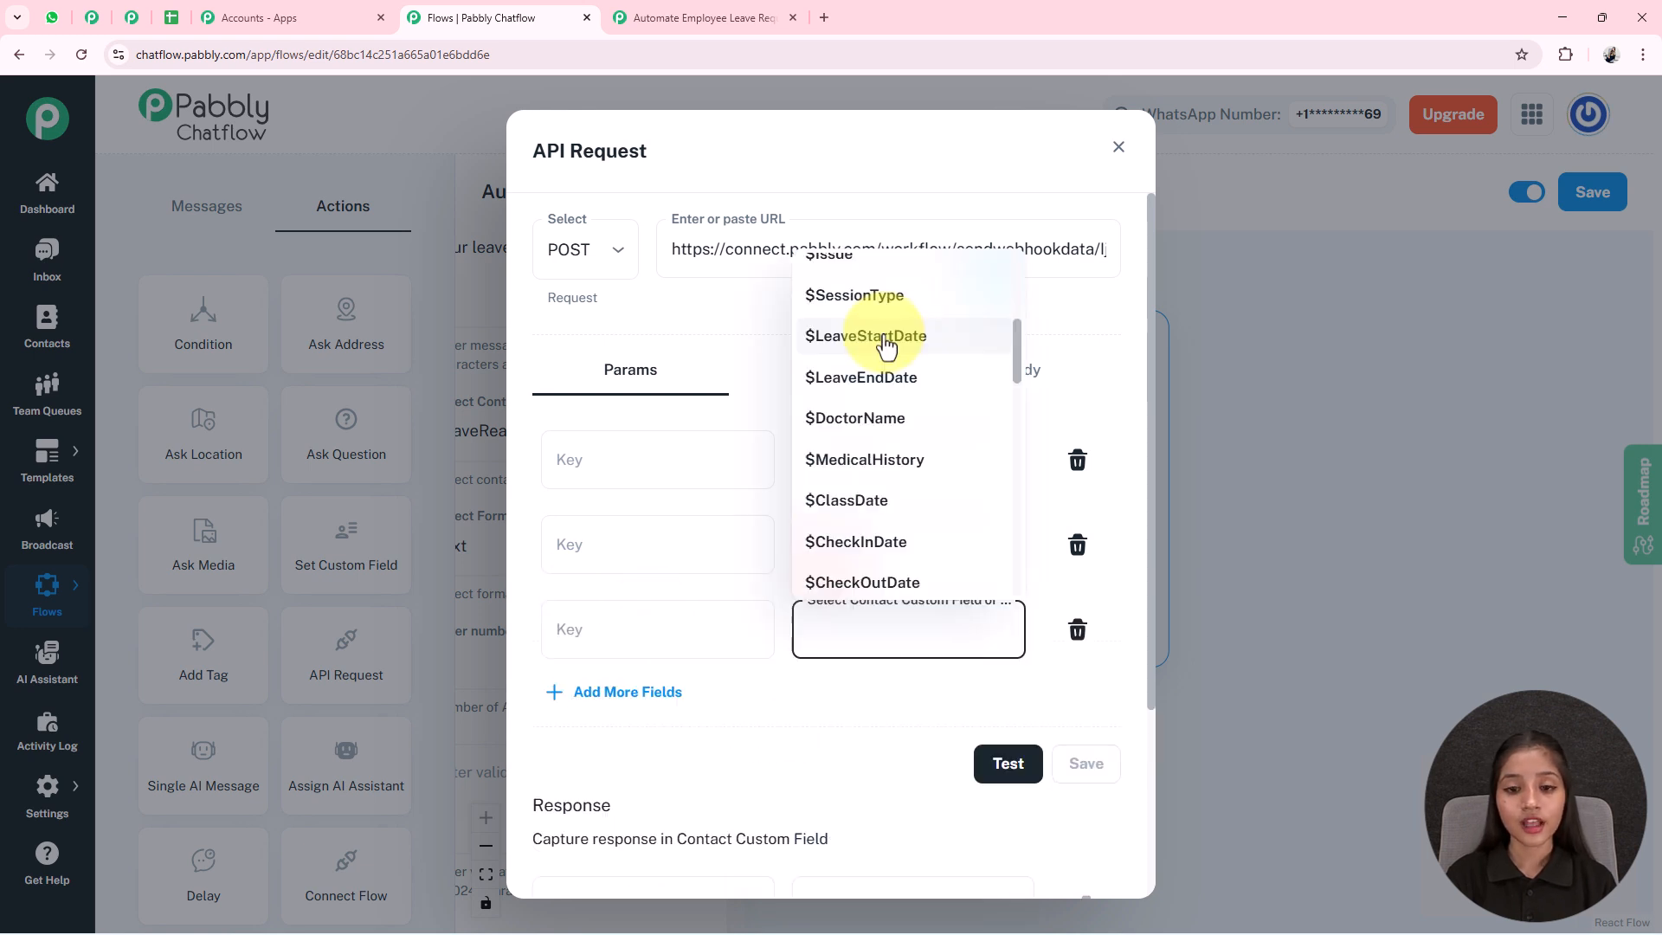
left_click(878, 338)
left_click(645, 692)
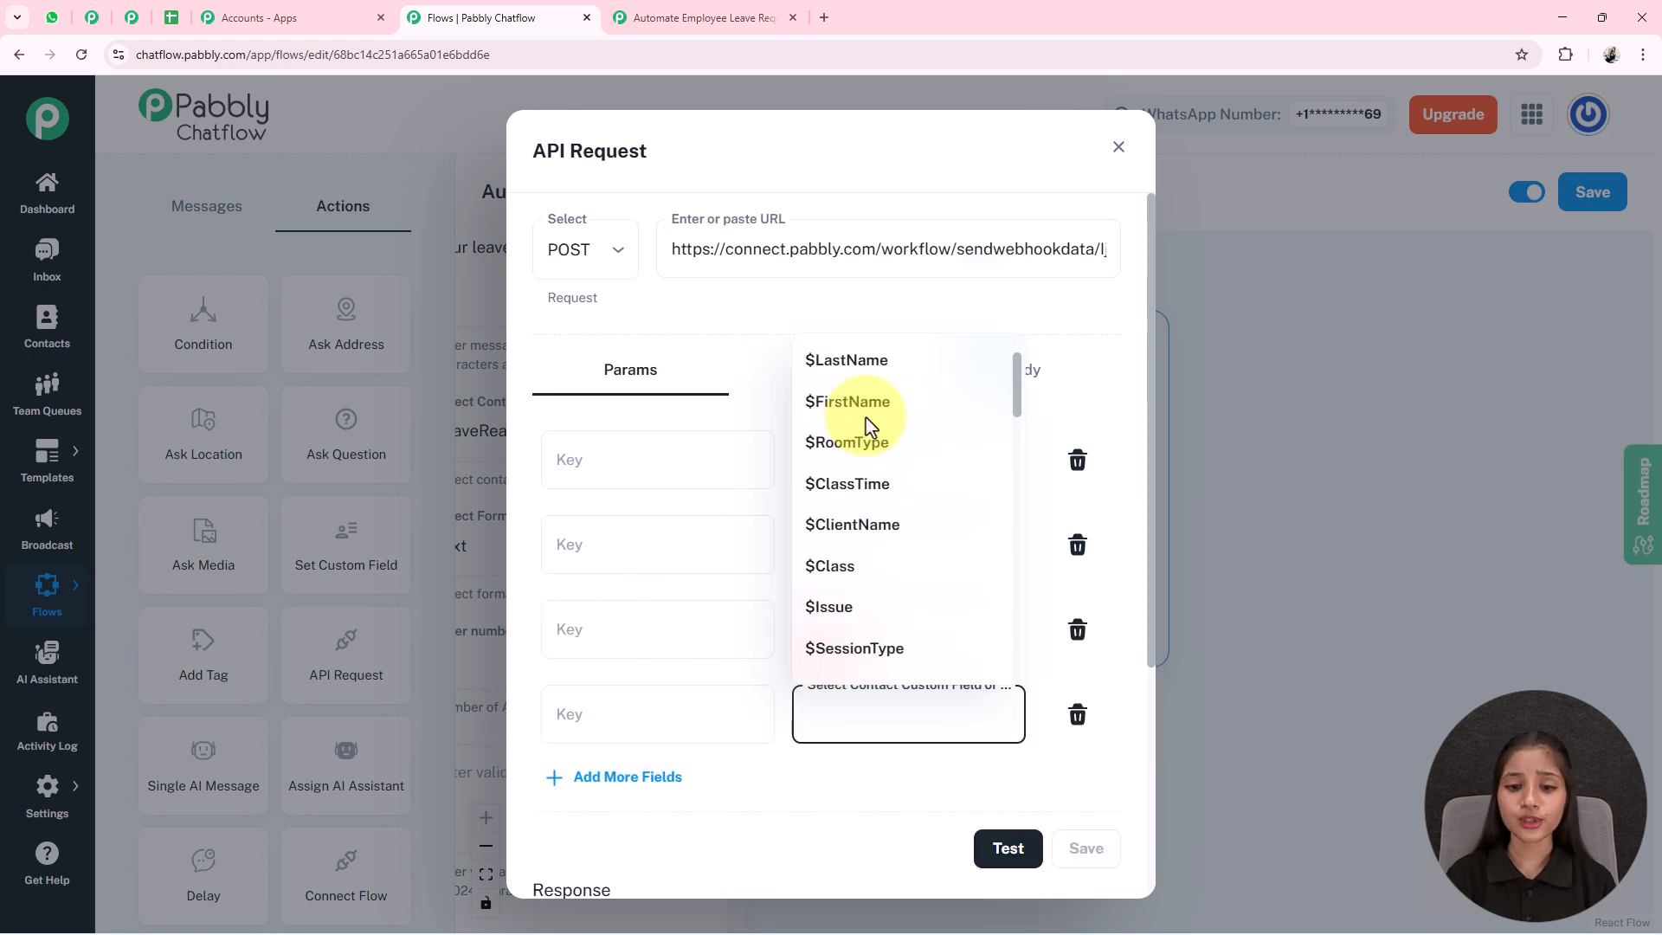
scroll(870, 424, "down", 3)
left_click(891, 468)
Add a parameter with the value $LeaveReason and fill every parameter's key with its matching custom field name, without the dollar sign
scroll(931, 605, "down", 2)
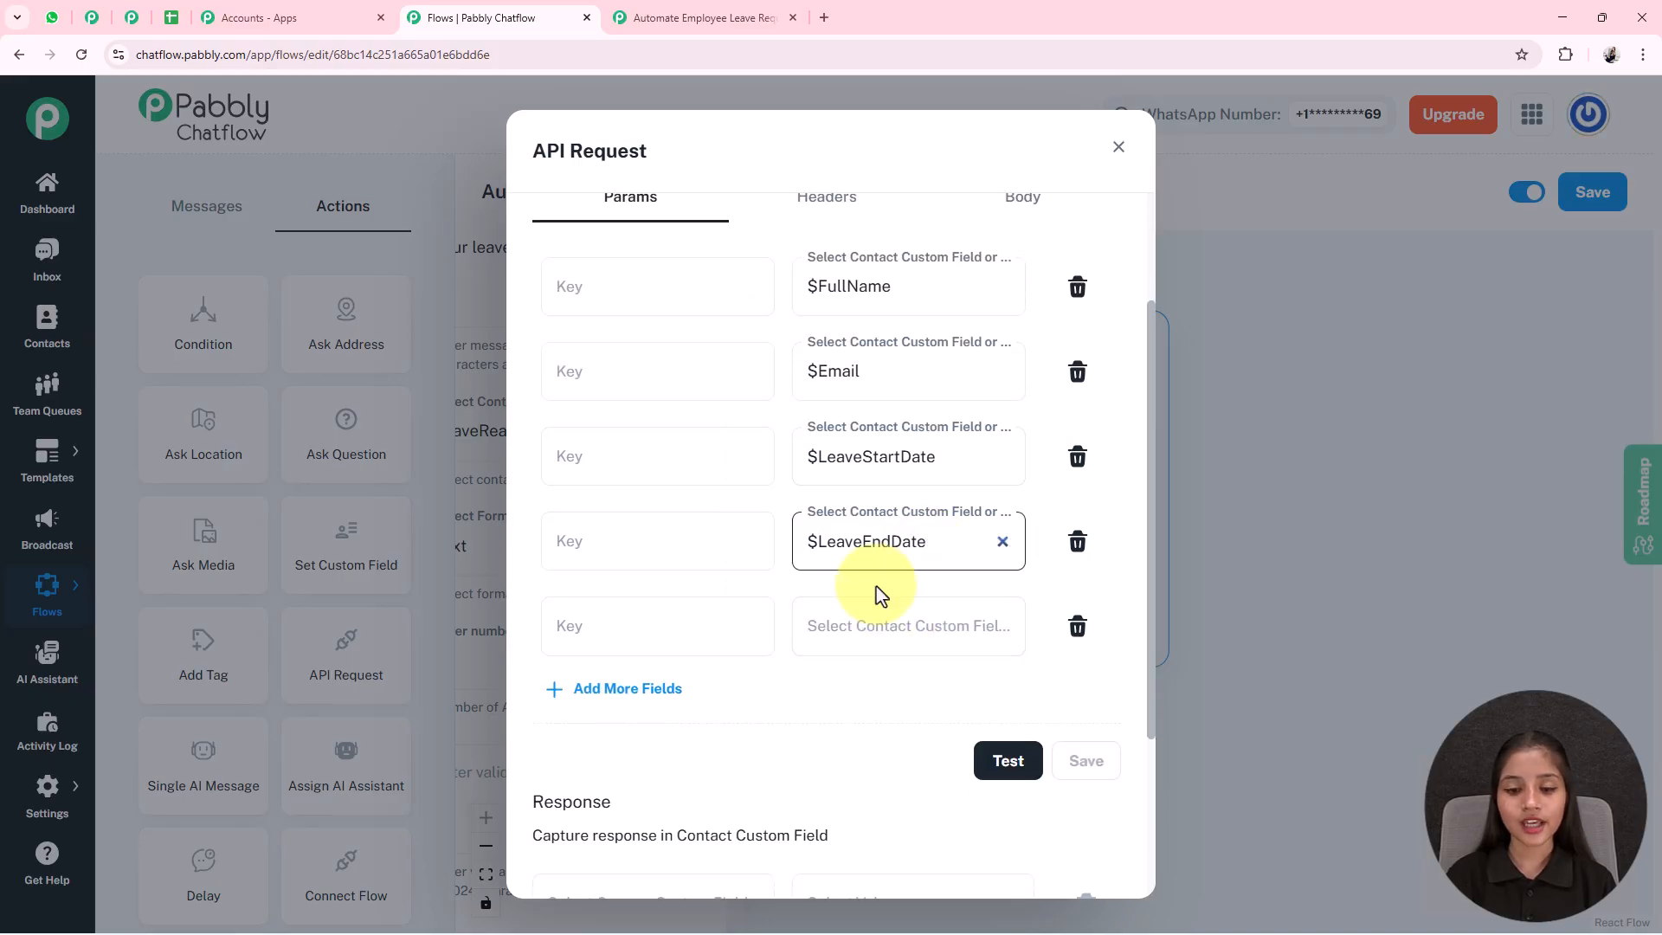
left_click(872, 623)
scroll(872, 346, "down", 3)
scroll(871, 343, "down", 1)
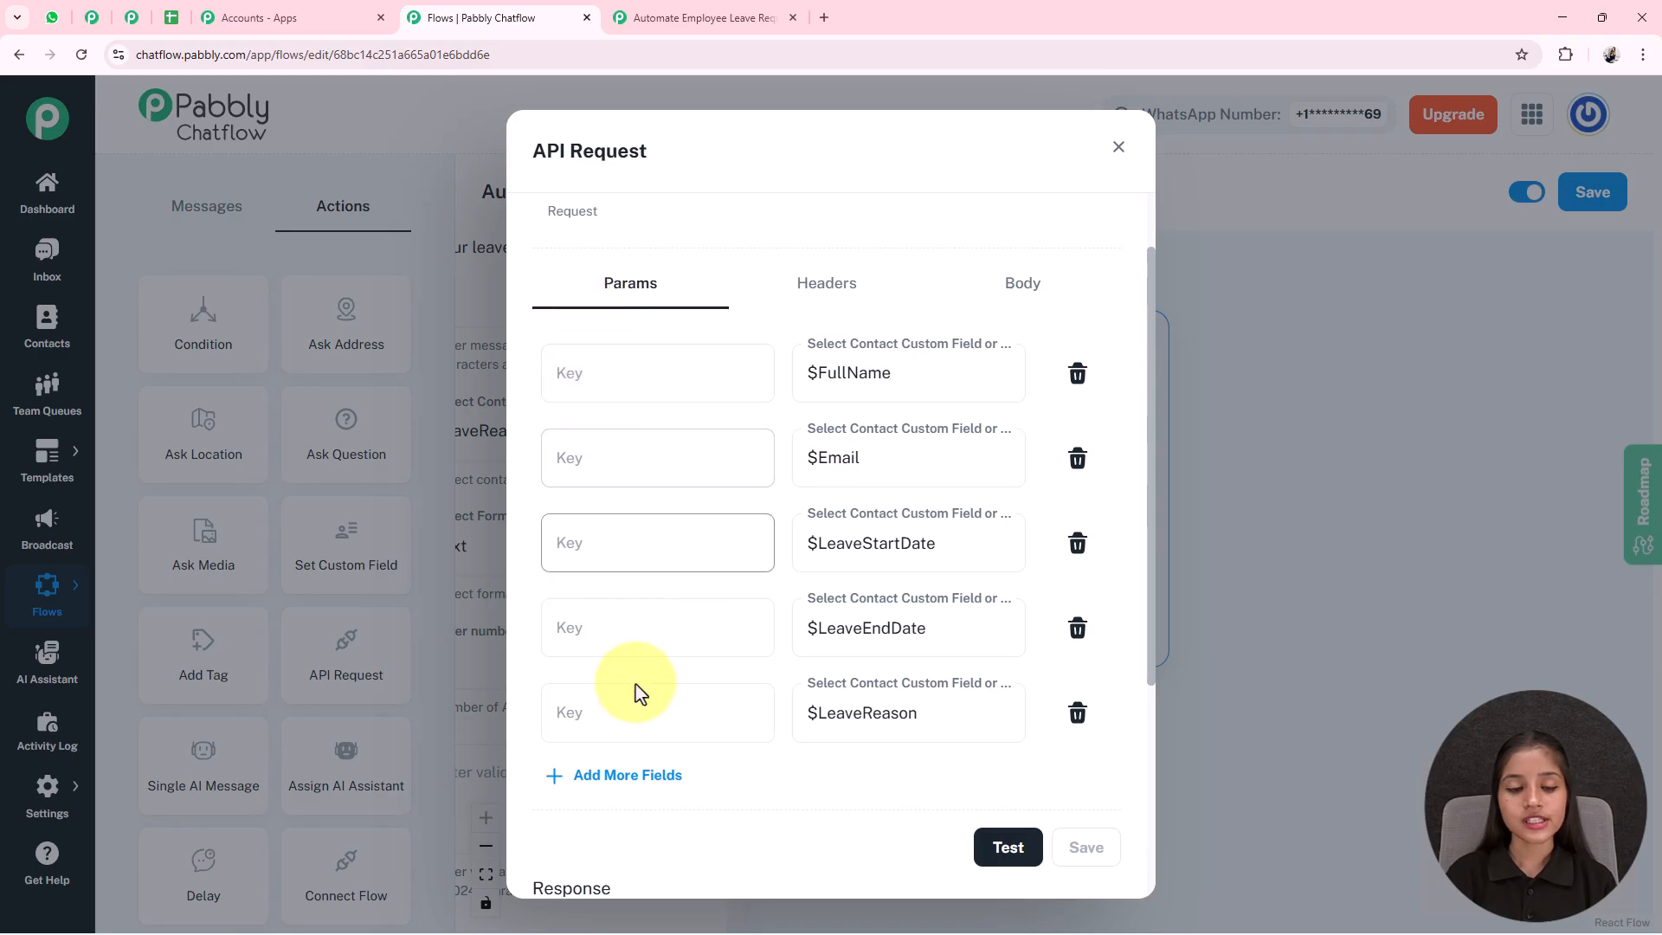
double_click(823, 372)
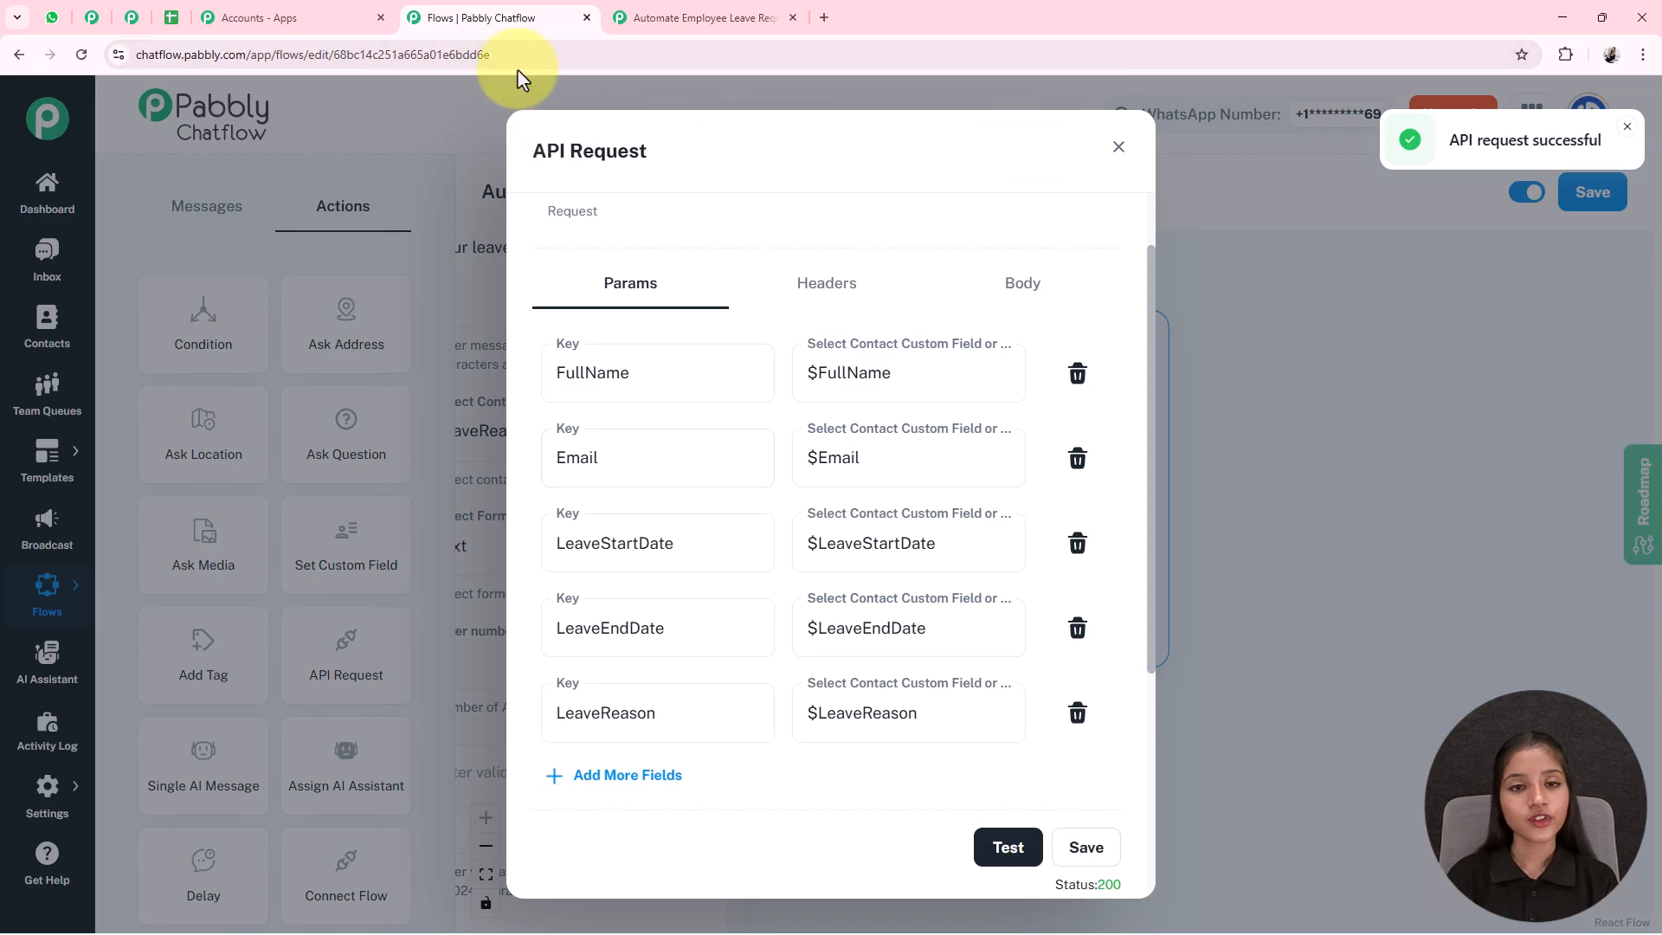
Refresh the captured response in the Pabbly Connect trigger and compare its labels and values with the Chatflow request parameters
left_click(684, 17)
scroll(1597, 675, "down", 3)
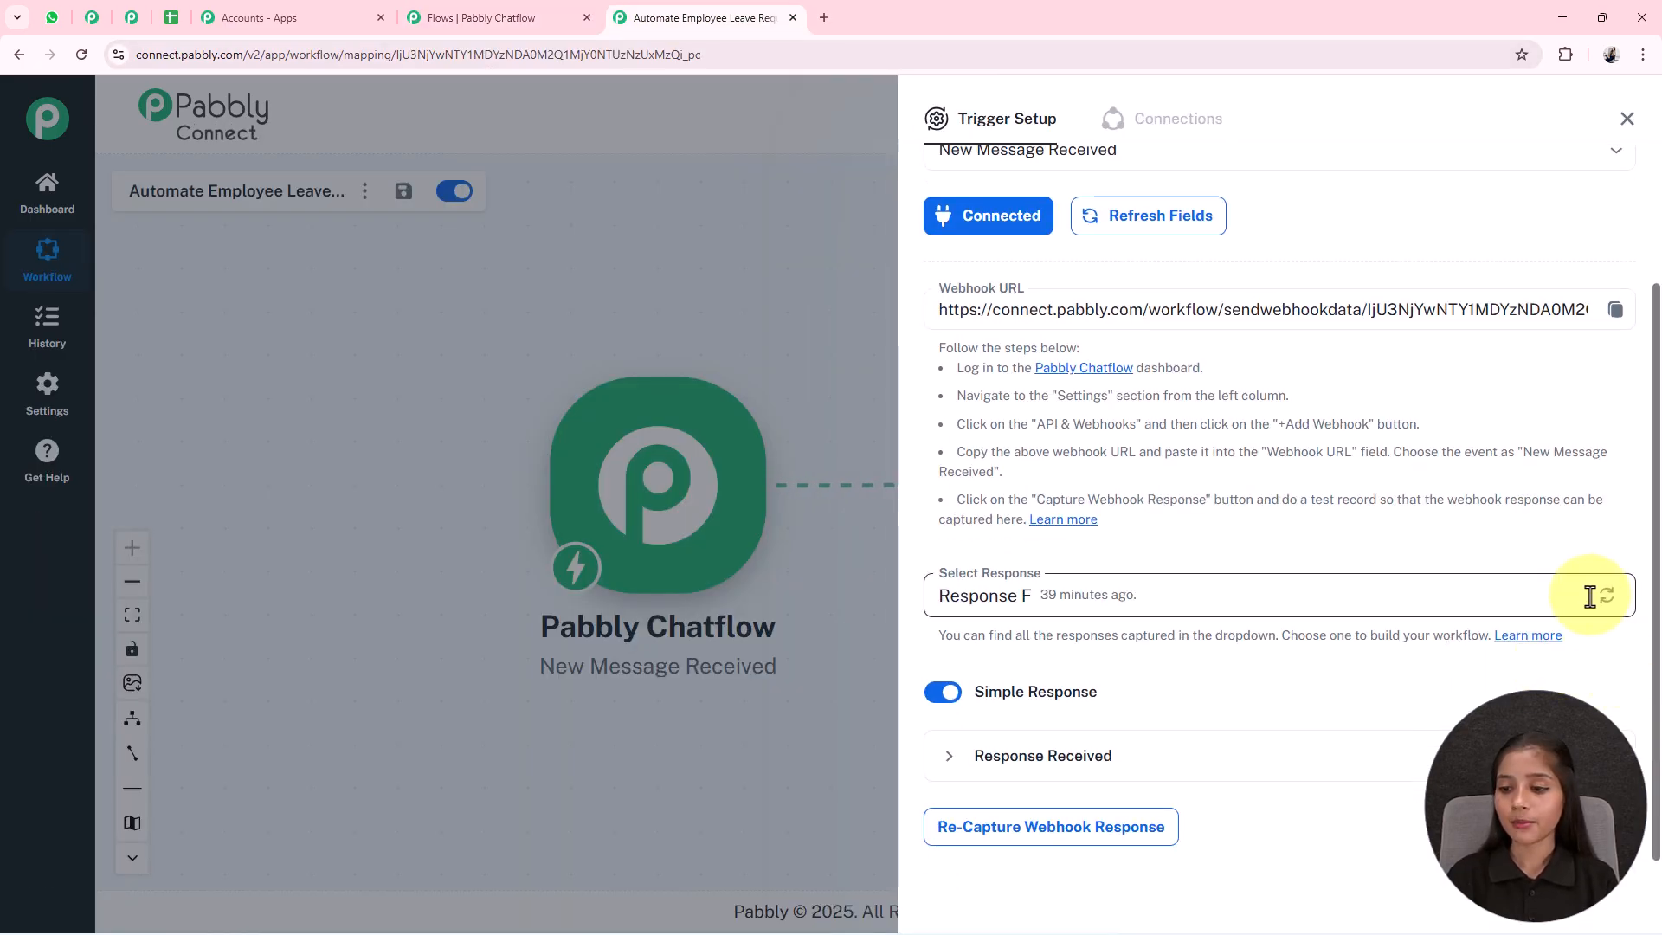
left_click(1603, 598)
scroll(1194, 359, "down", 4)
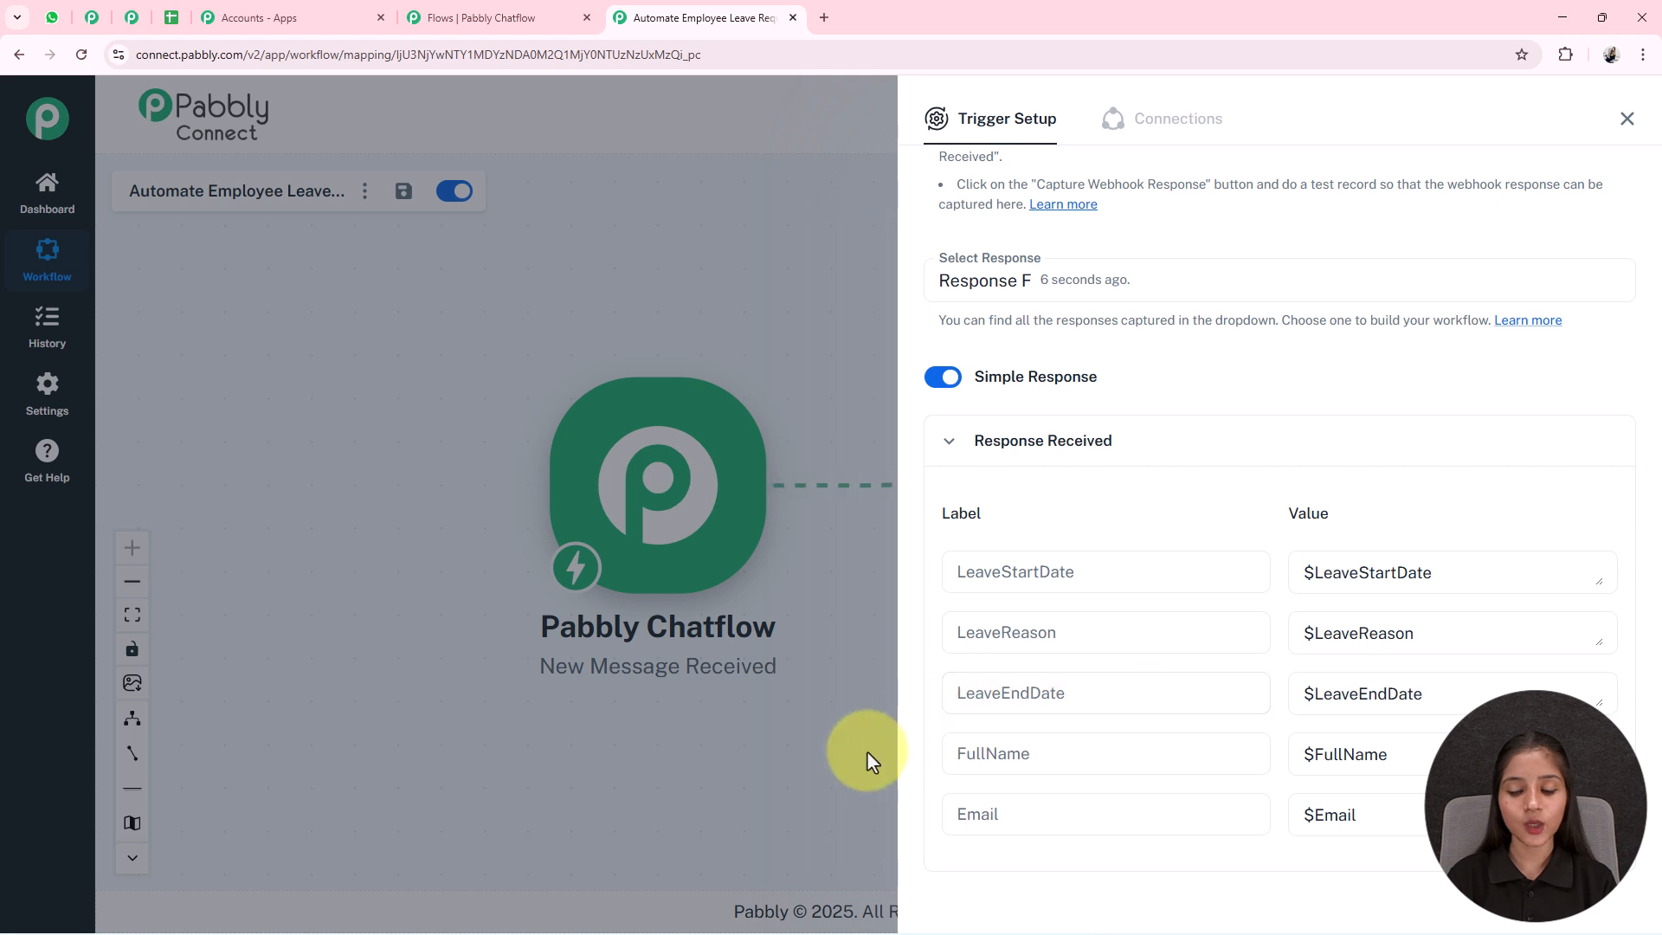
left_click(523, 16)
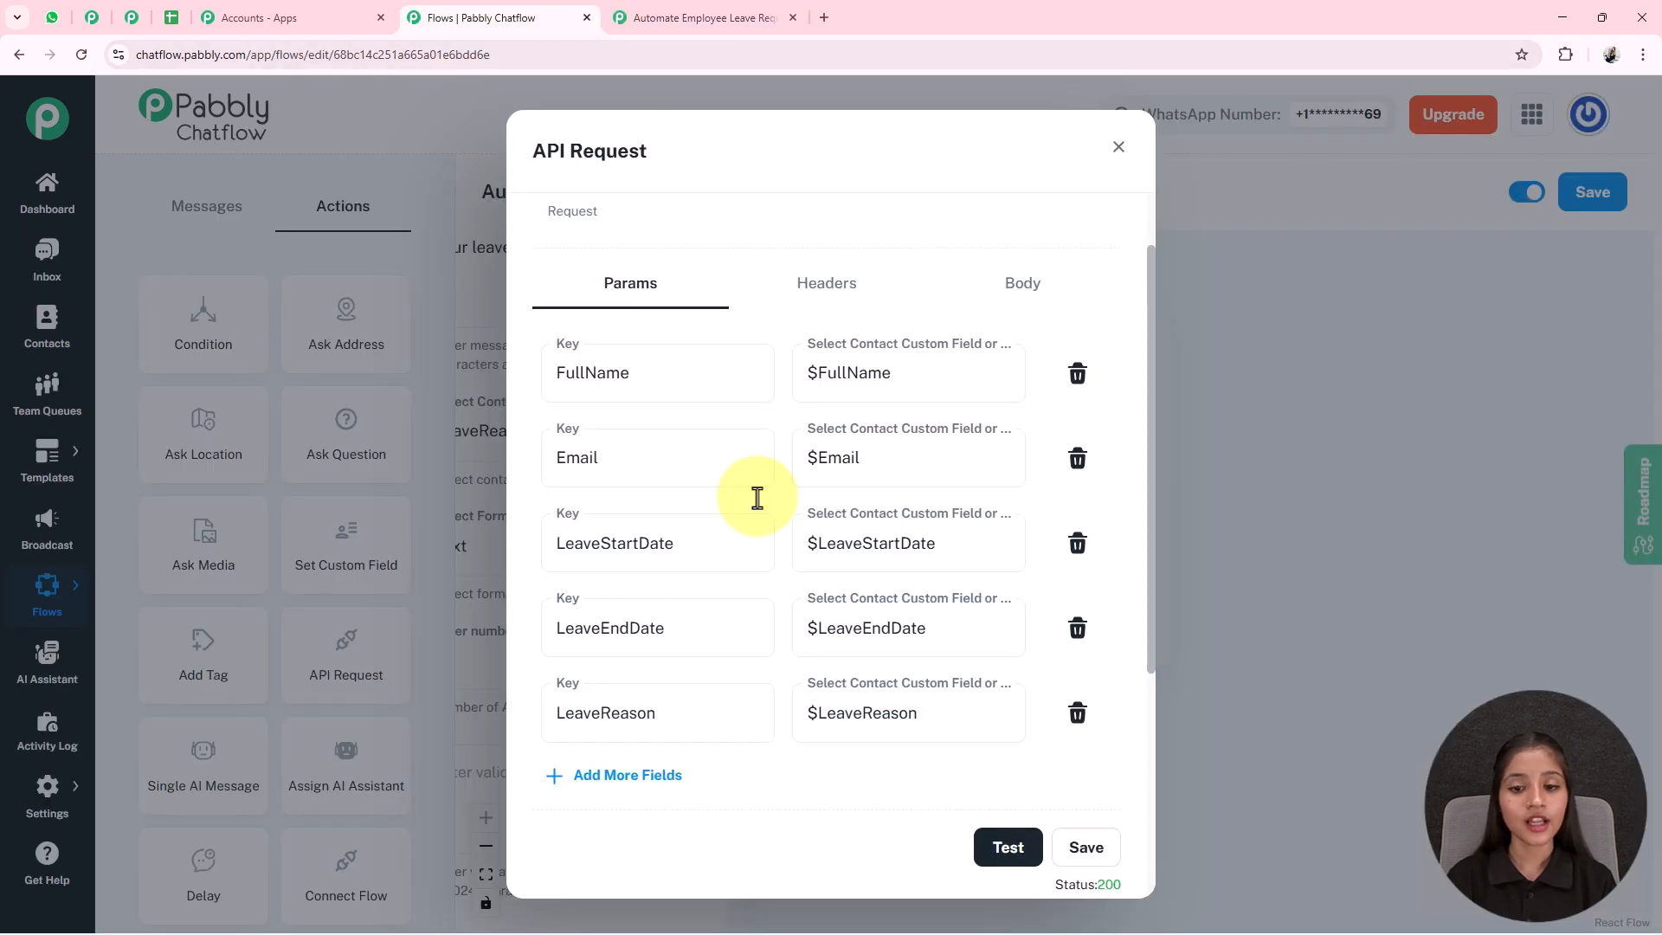
left_click(617, 16)
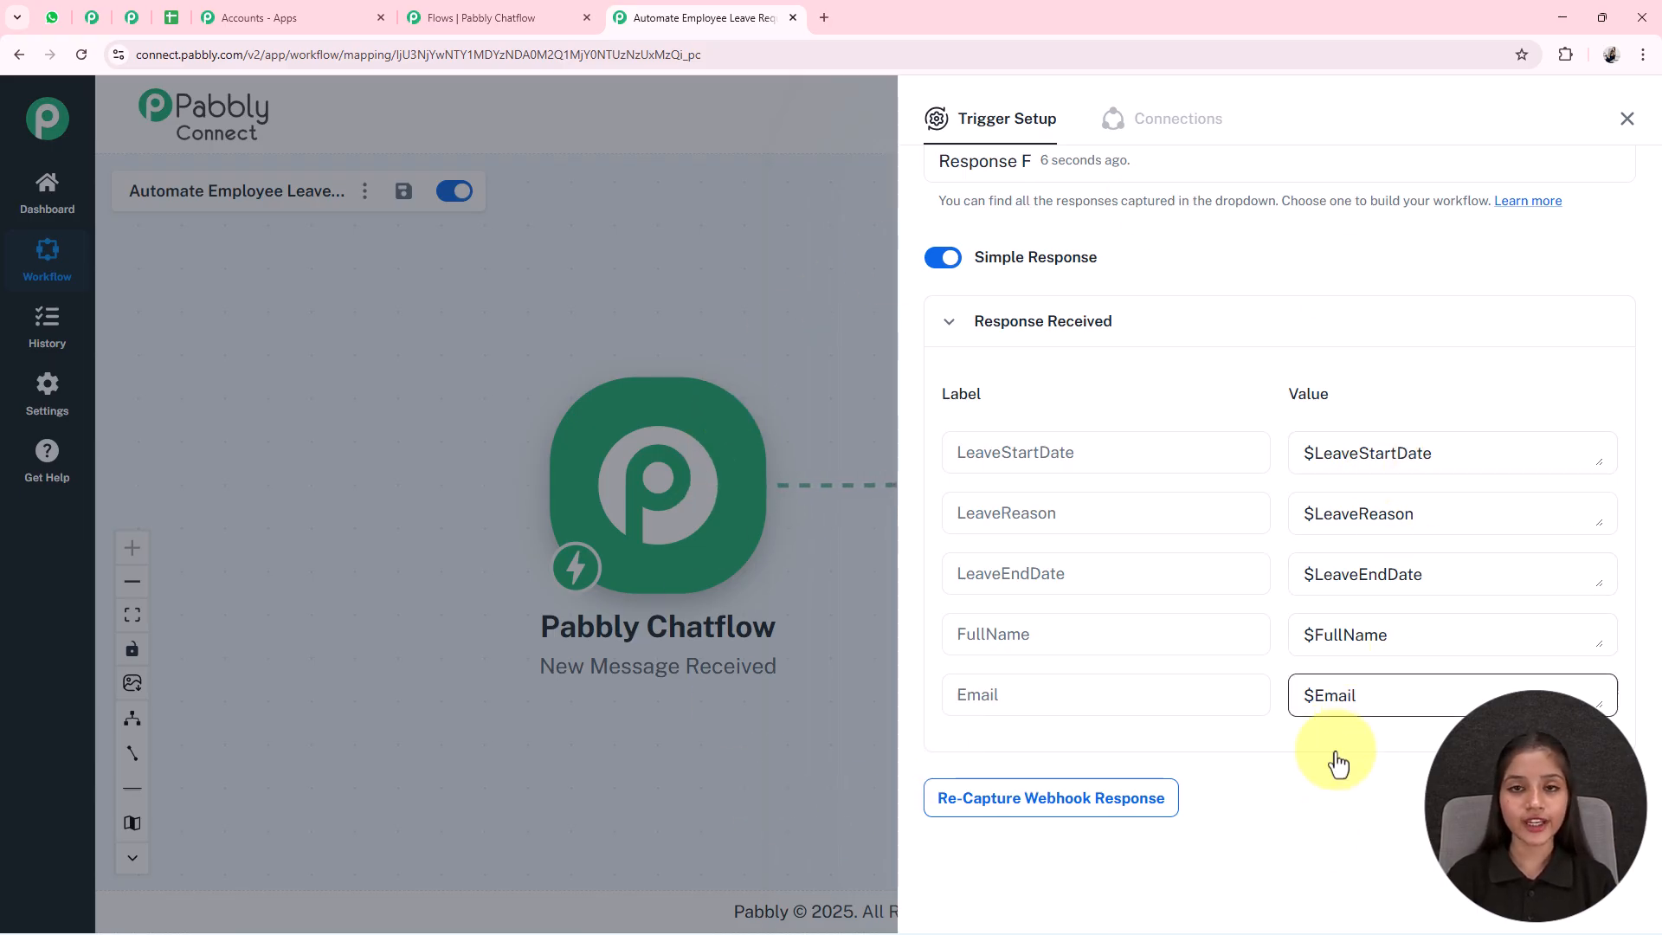
left_click(1612, 124)
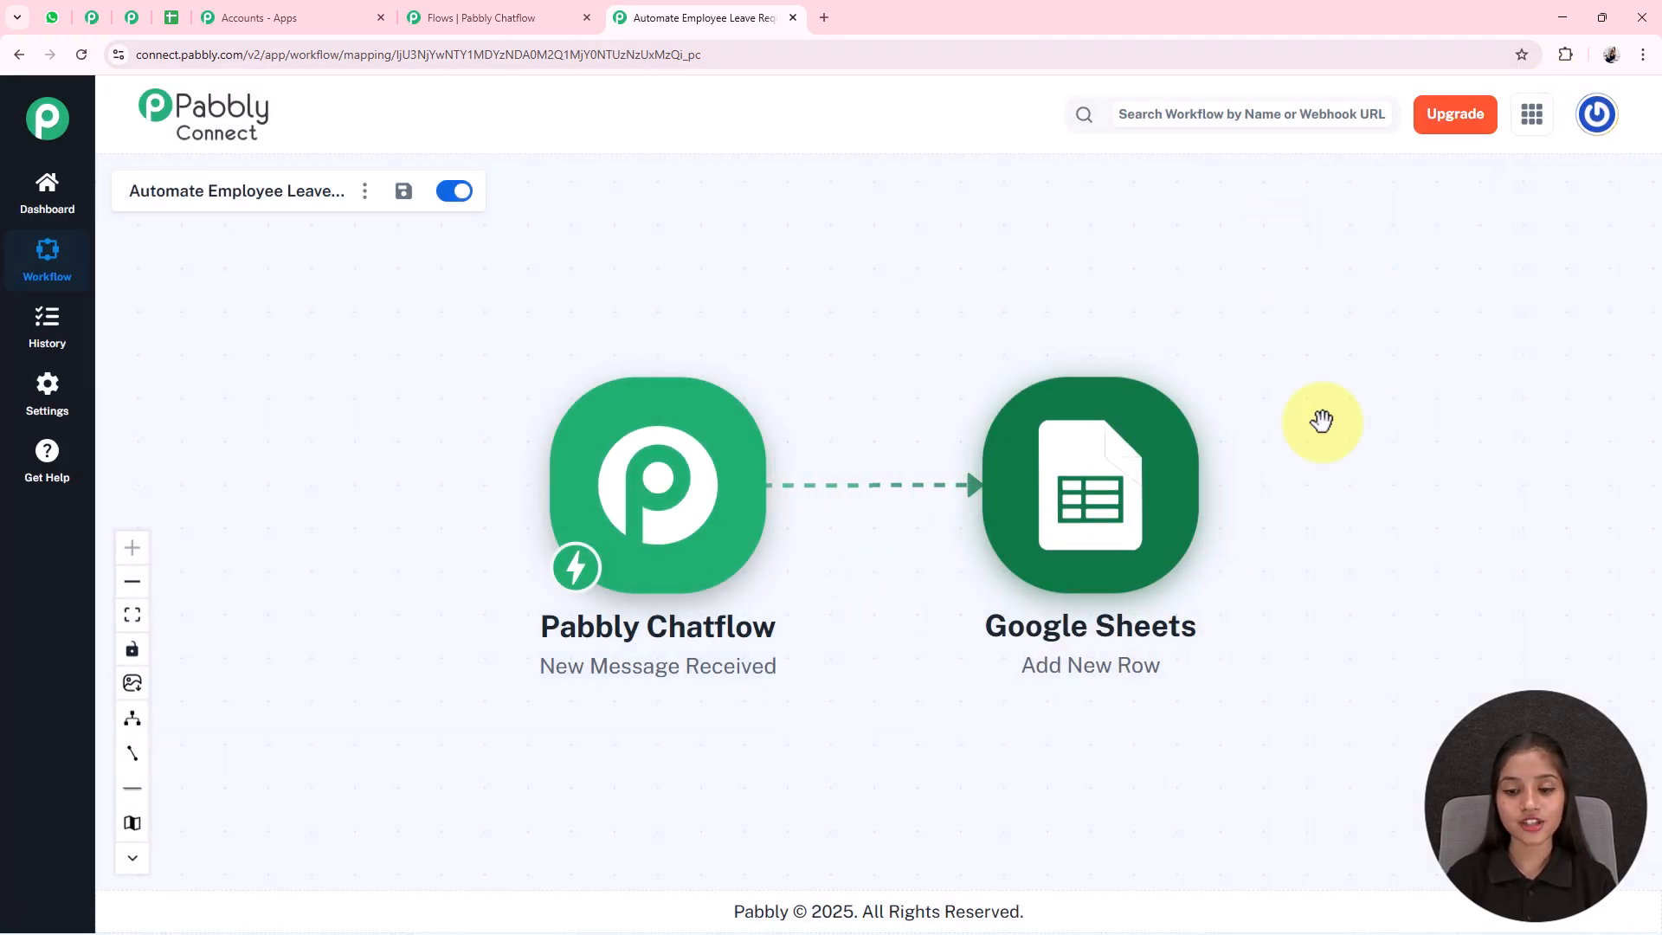
Open the Google Sheets action setup and check the column headings in the Employee Leave Requests spreadsheet
left_click(1099, 533)
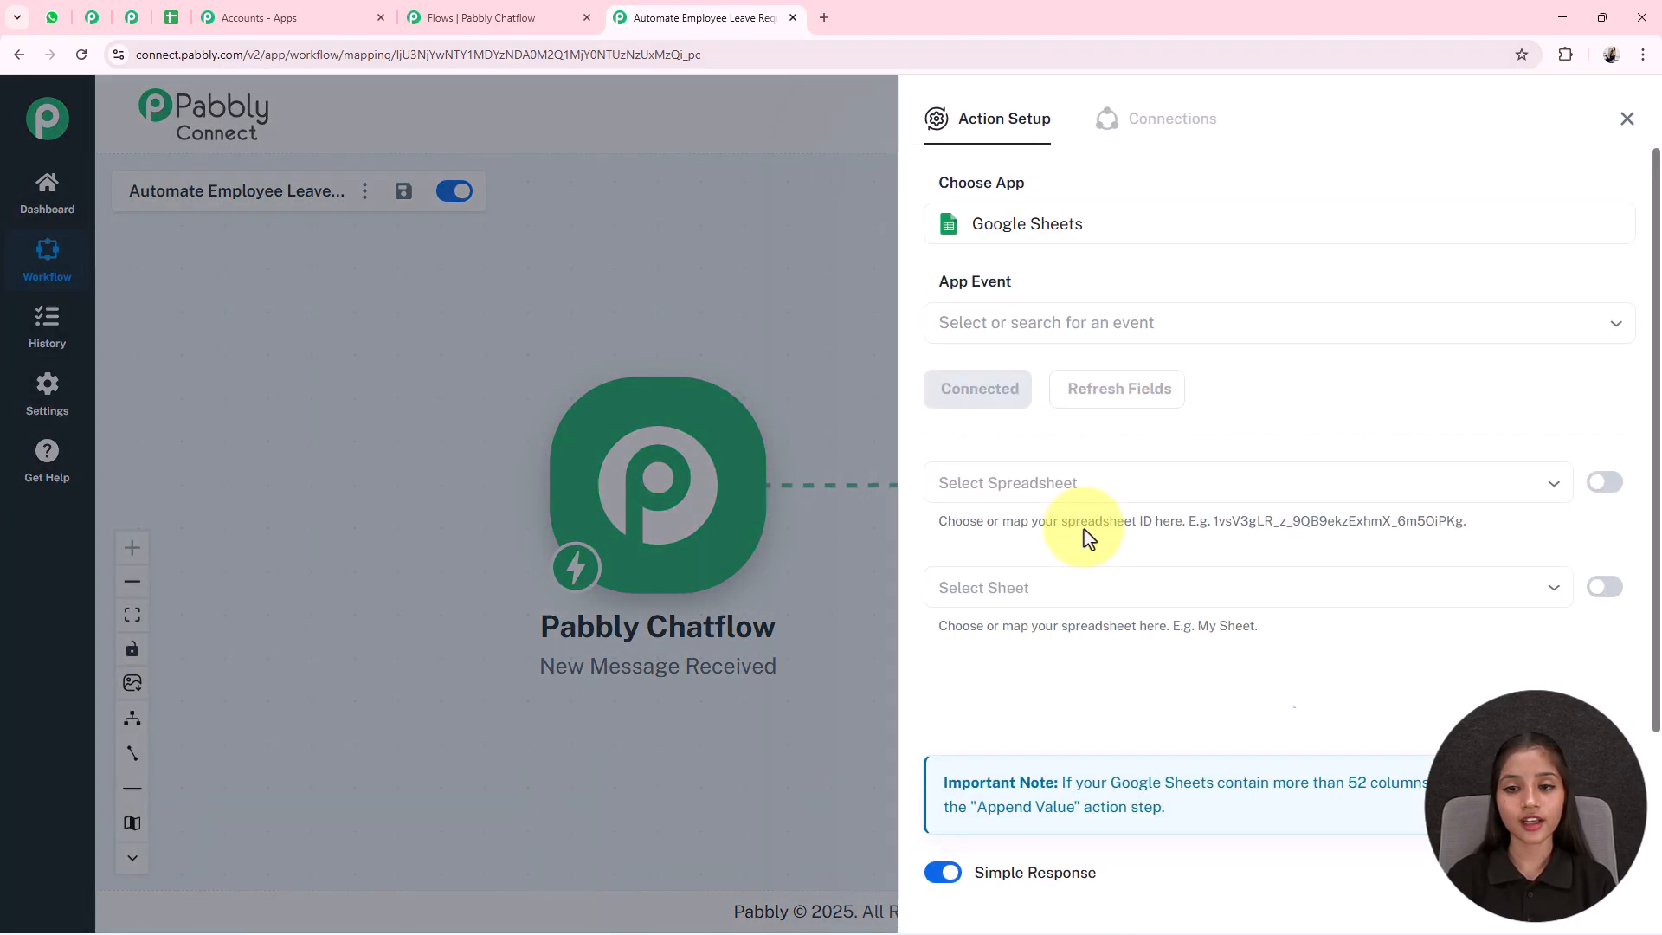
left_click_drag(1023, 290, 926, 295)
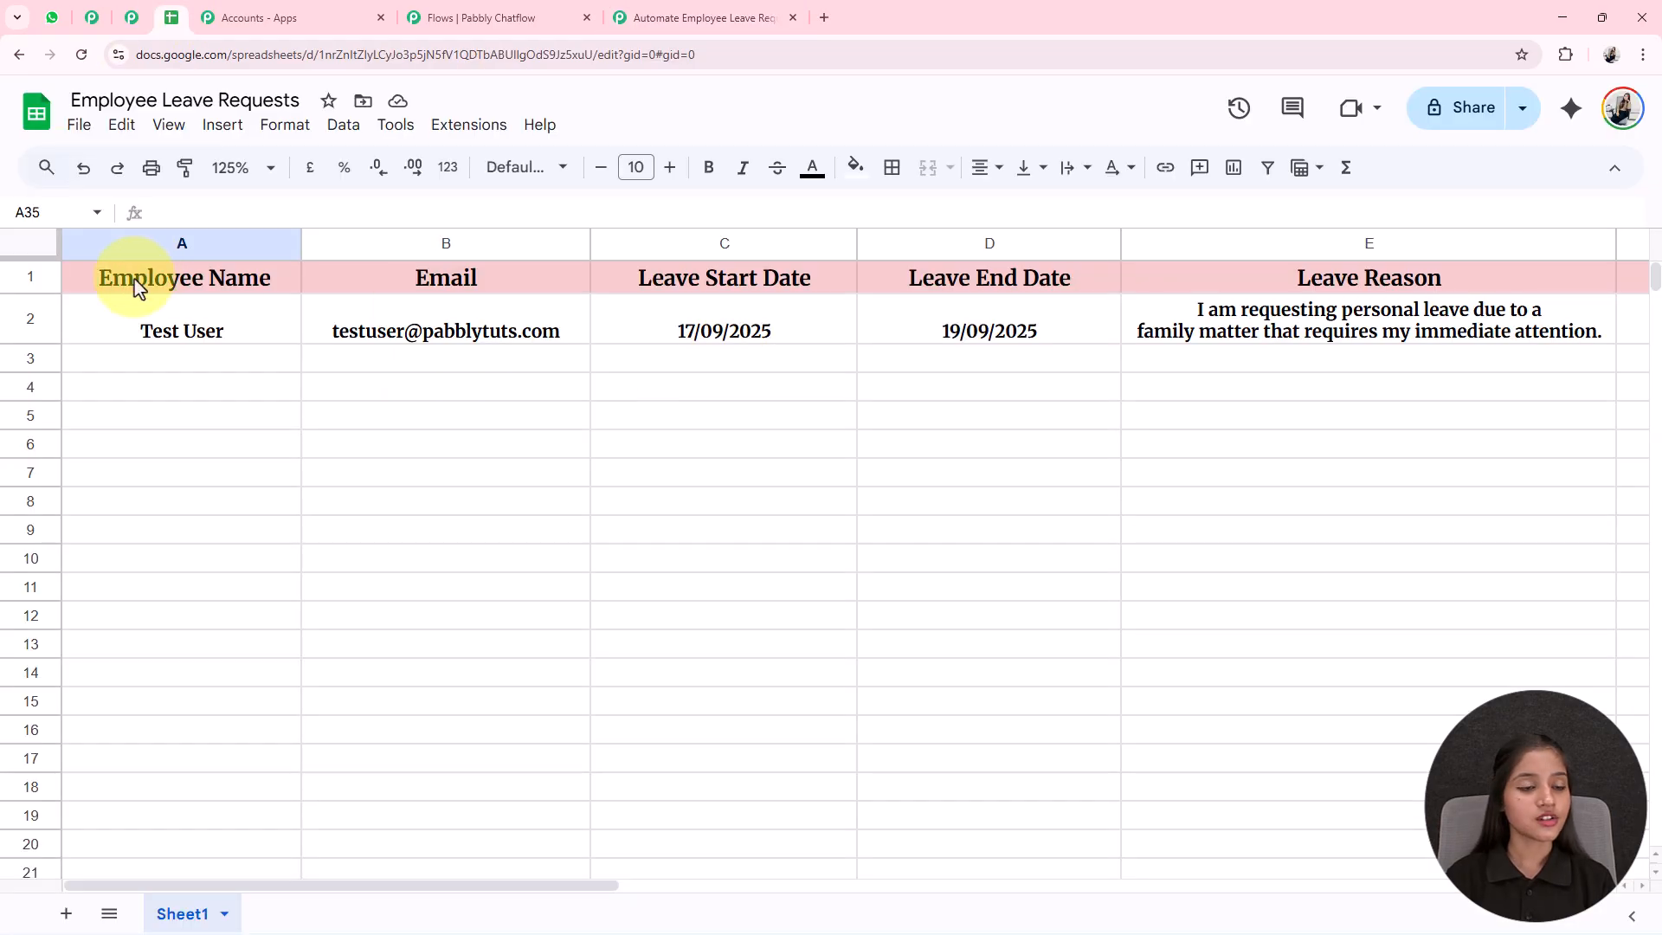
left_click(173, 18)
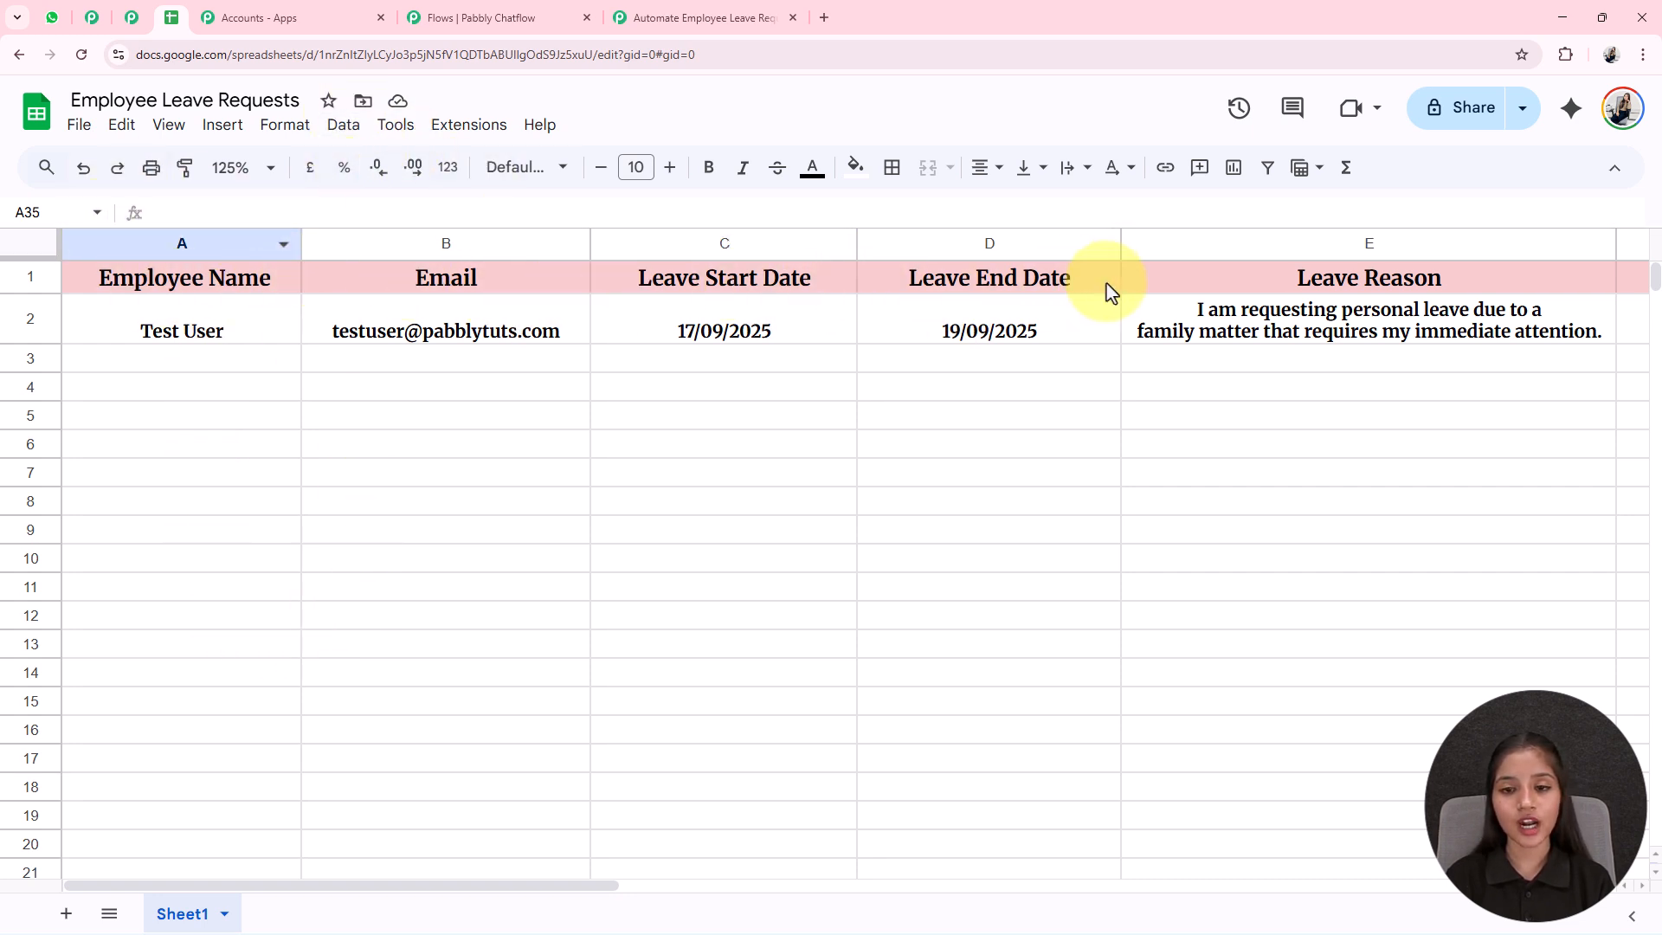
left_click(724, 18)
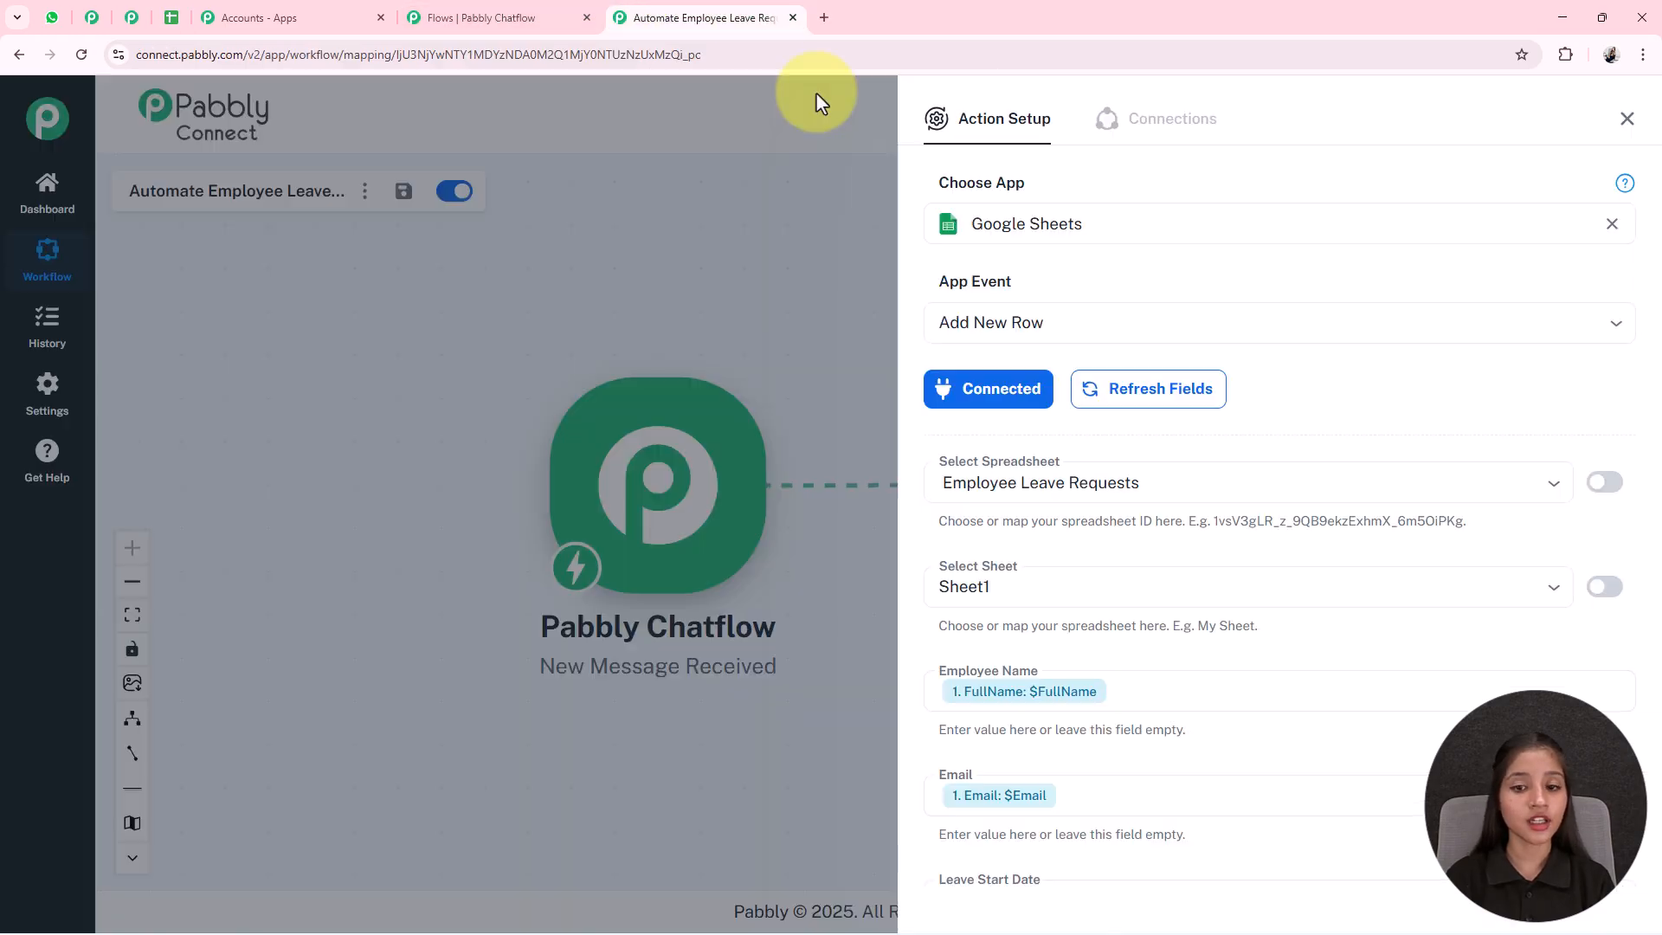
Review how the sheet's fields are mapped in the Google Sheets action, opening the Employee Name field's Pabbly Chatflow data source
scroll(1030, 319, "down", 4)
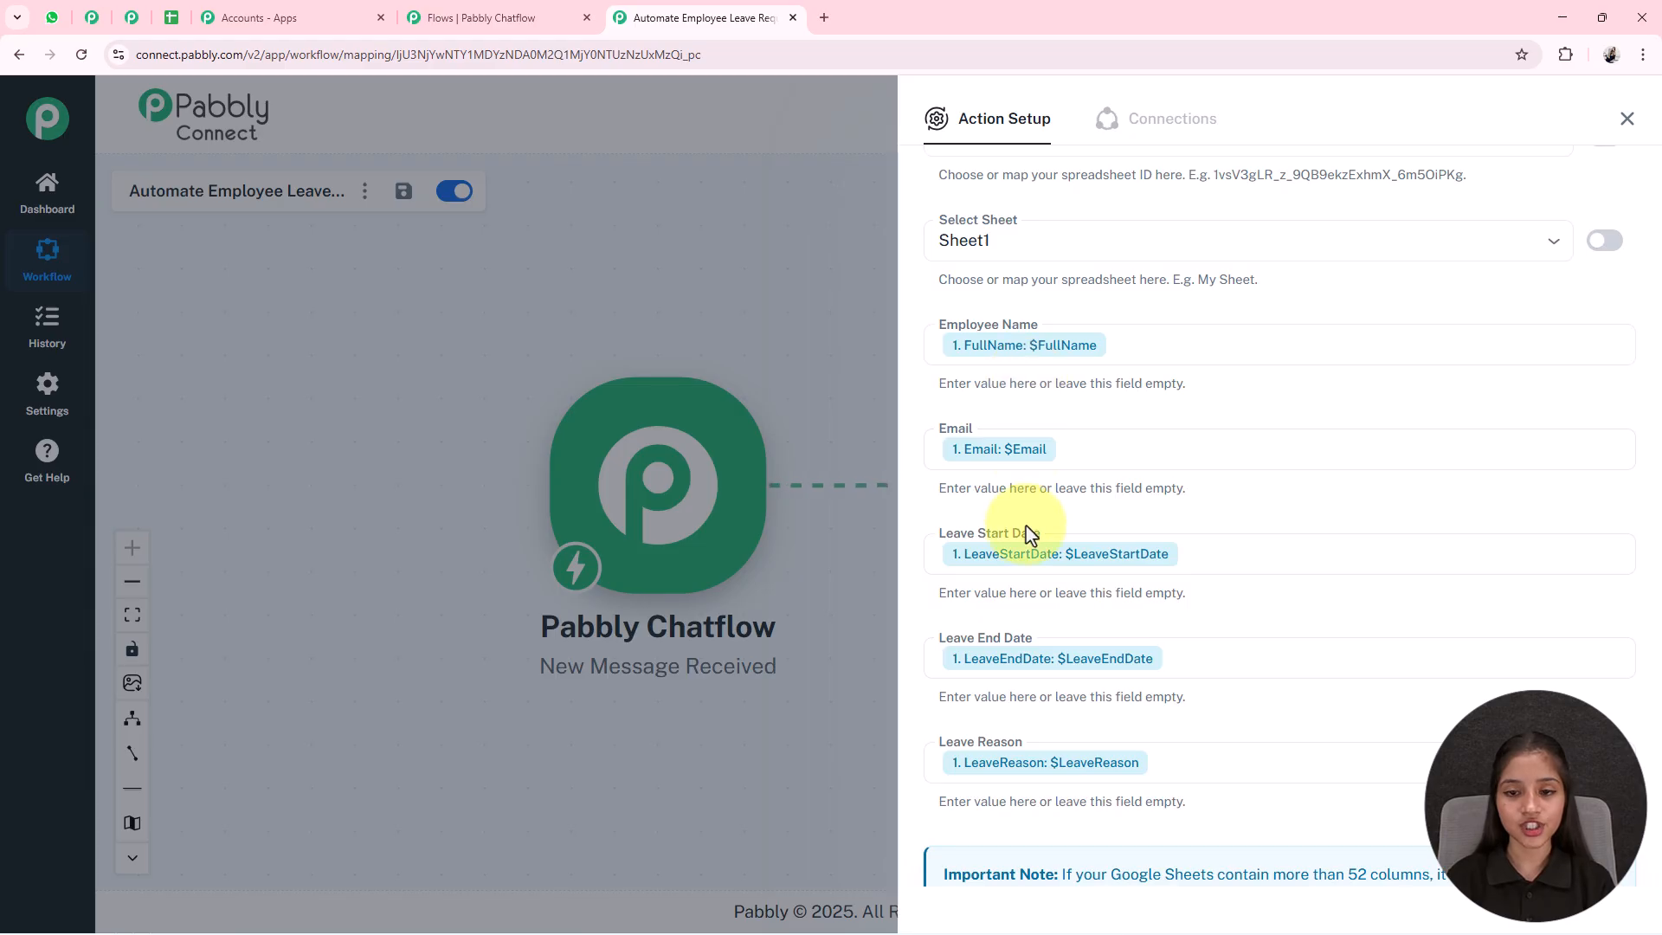
left_click(1141, 351)
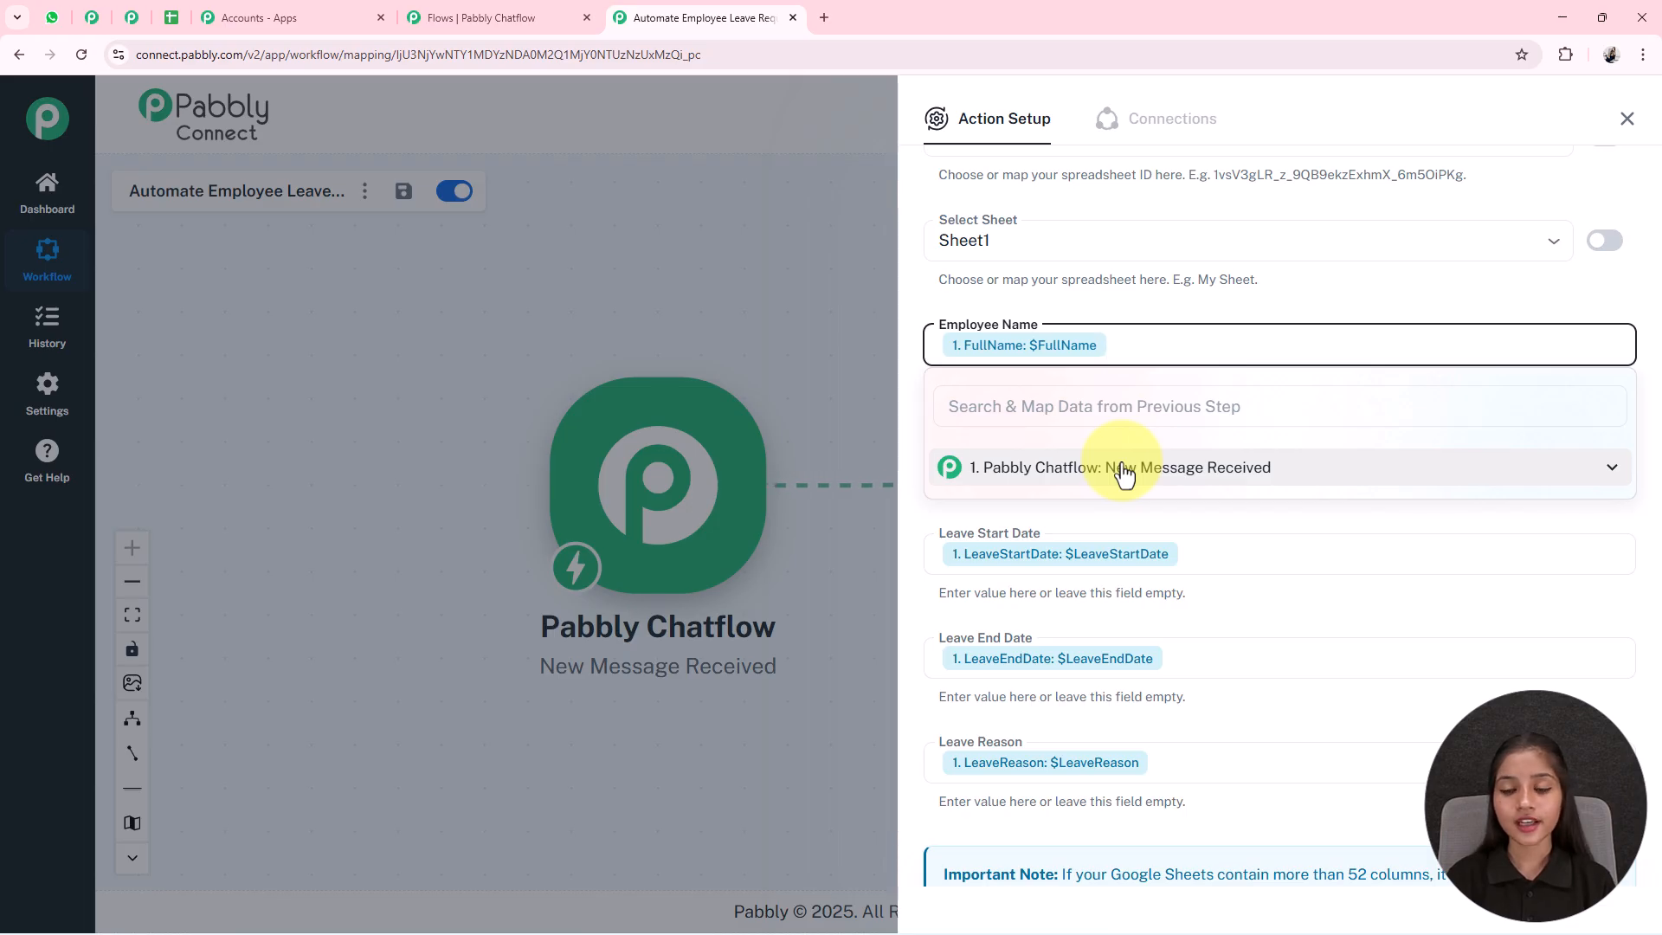
left_click(1124, 468)
left_click(1235, 571)
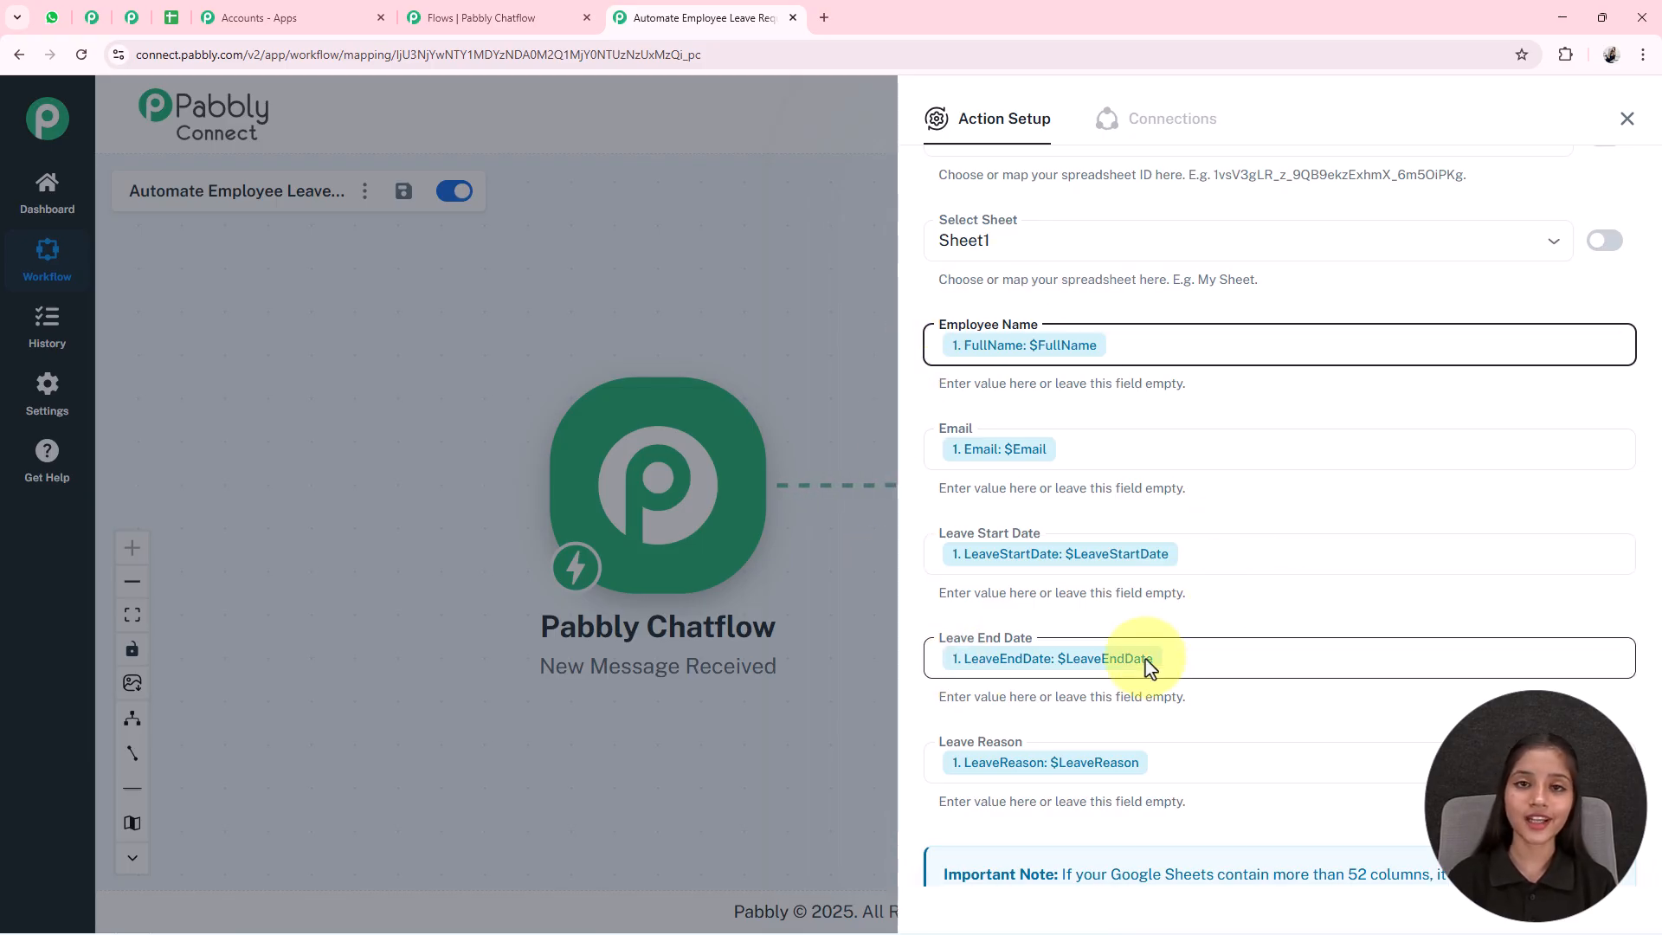
Save the Google Sheets action with a test request and check the new row in the Employee Leave Requests spreadsheet
scroll(1100, 450, "down", 1)
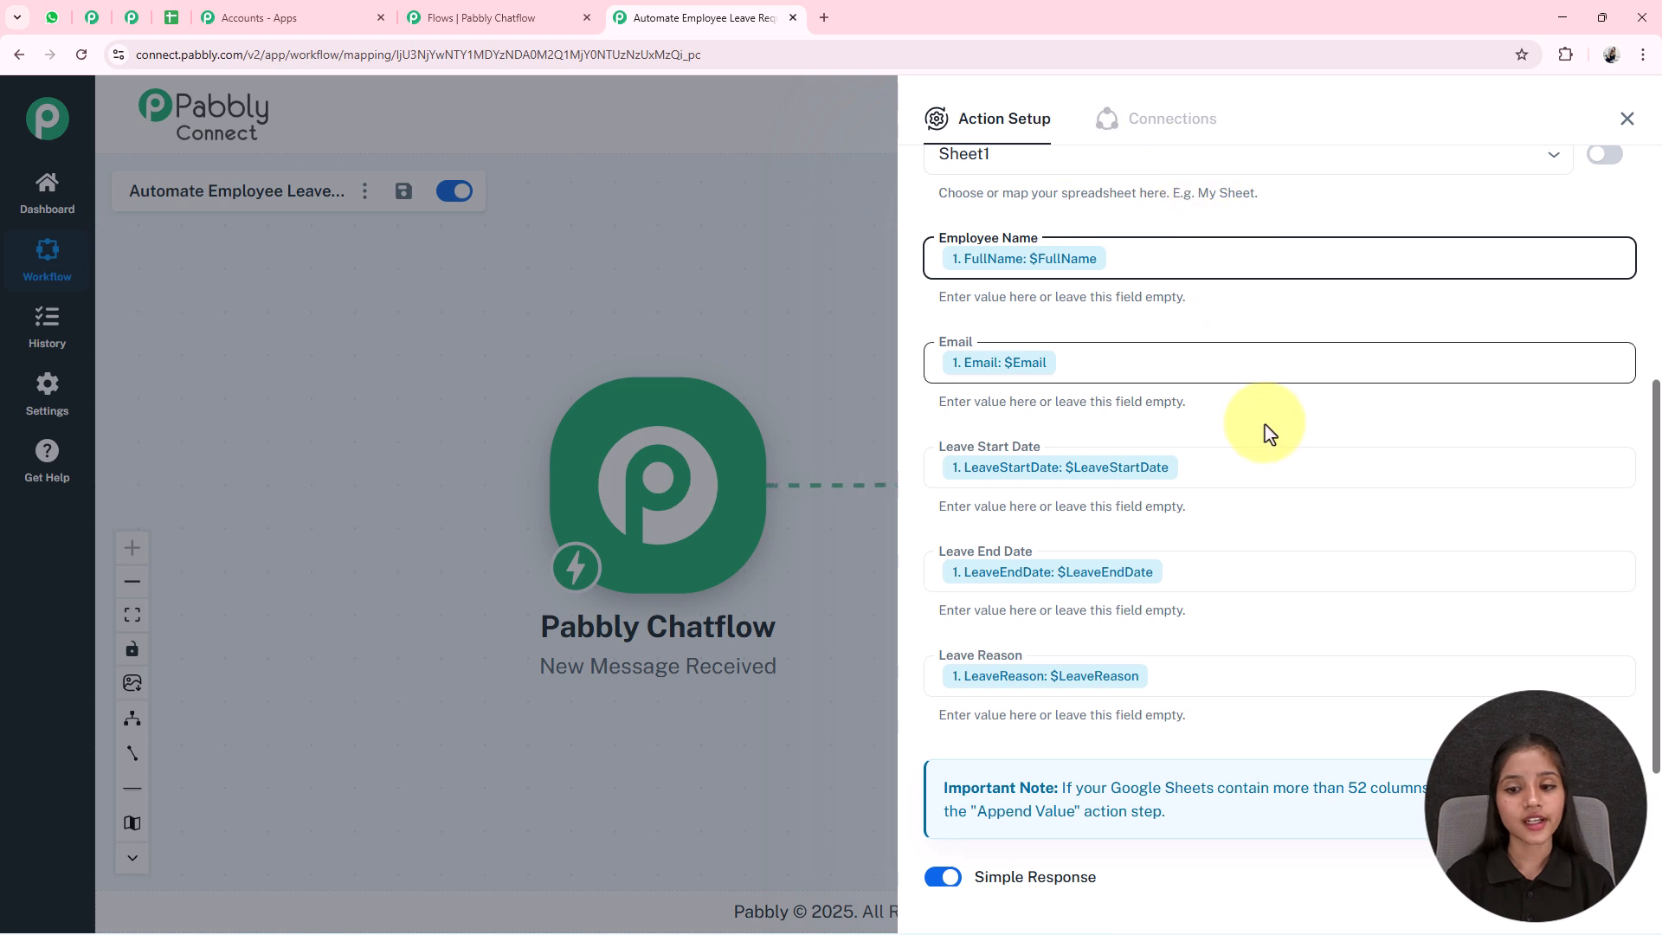
scroll(1082, 433, "down", 2)
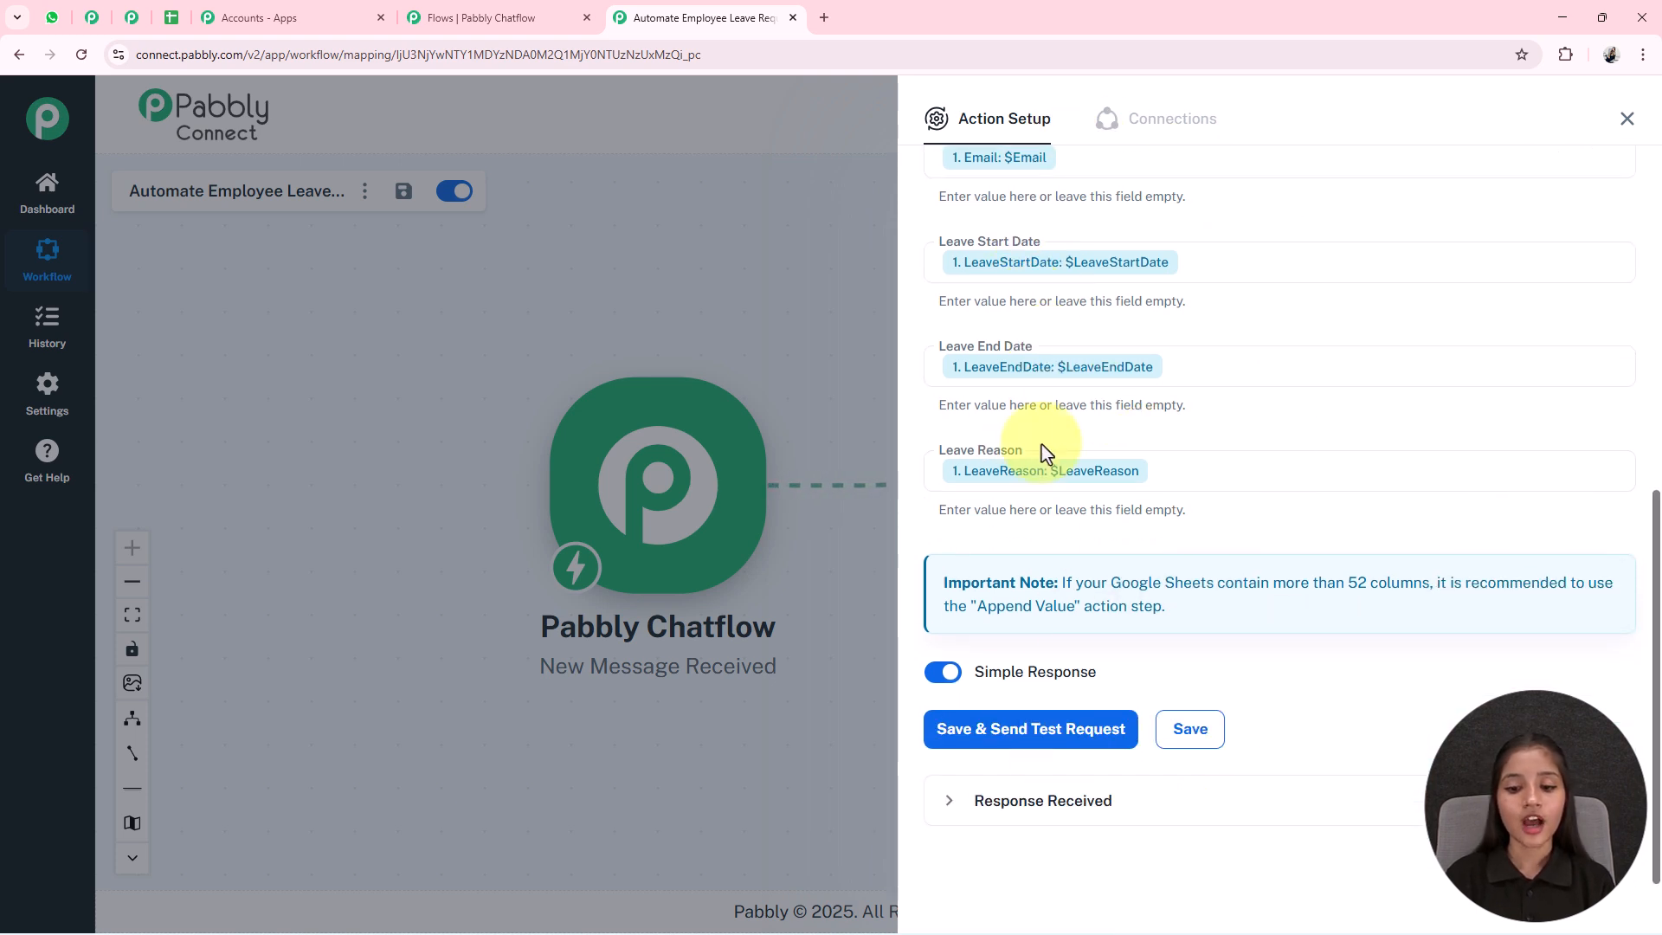
left_click(1108, 742)
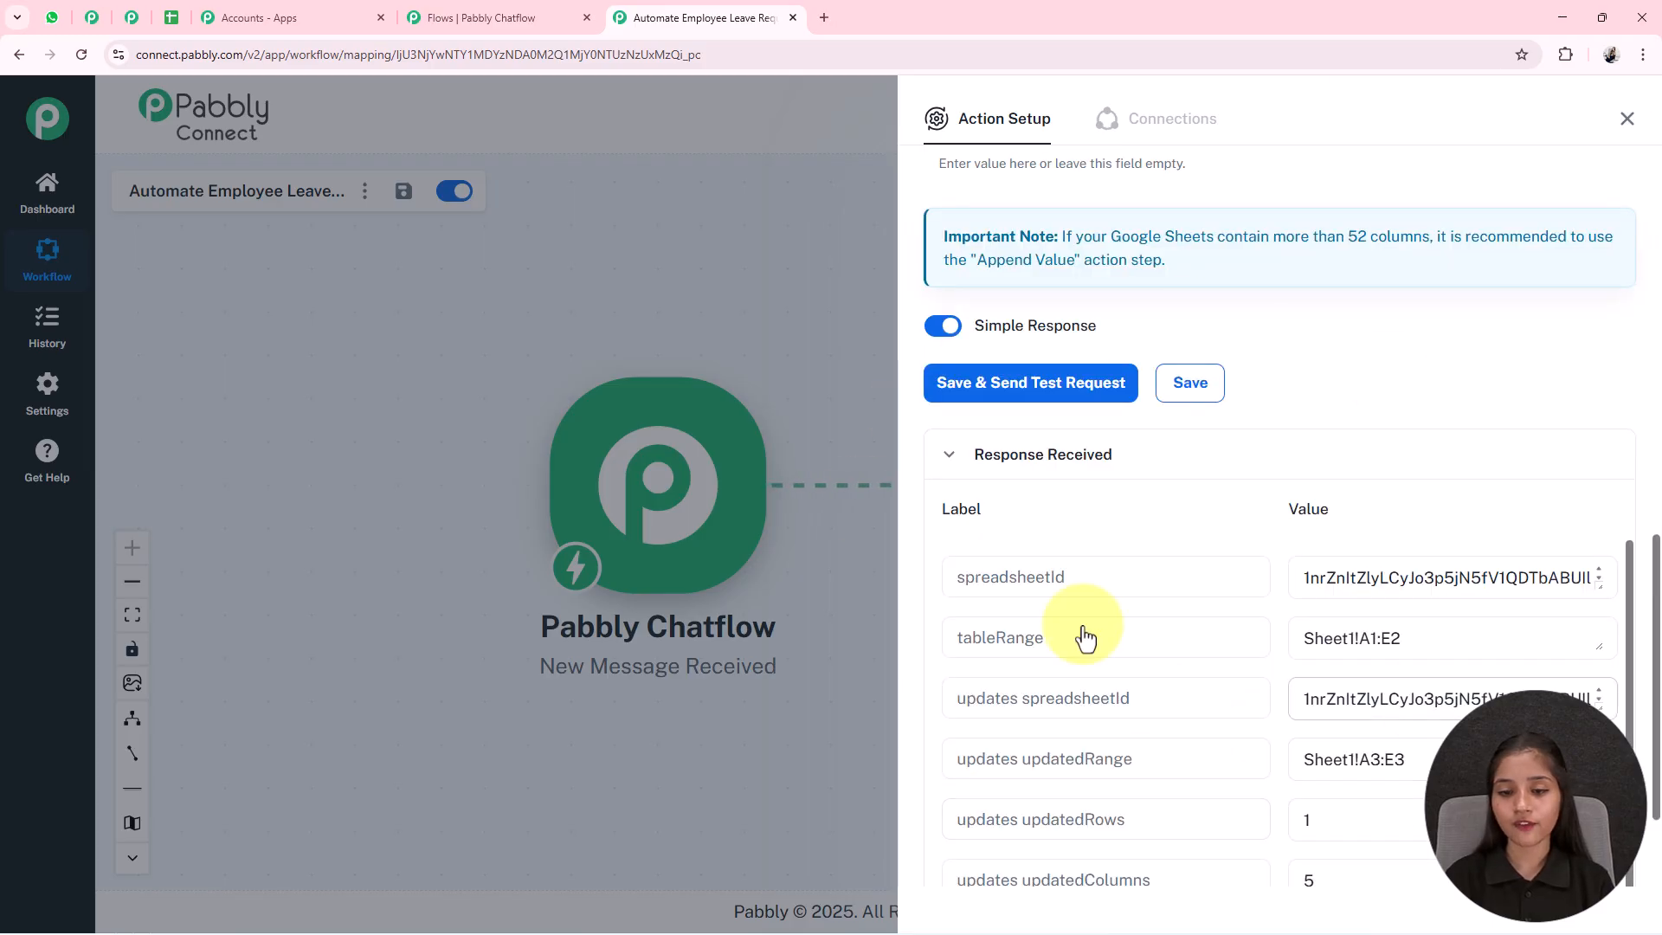
left_click(174, 19)
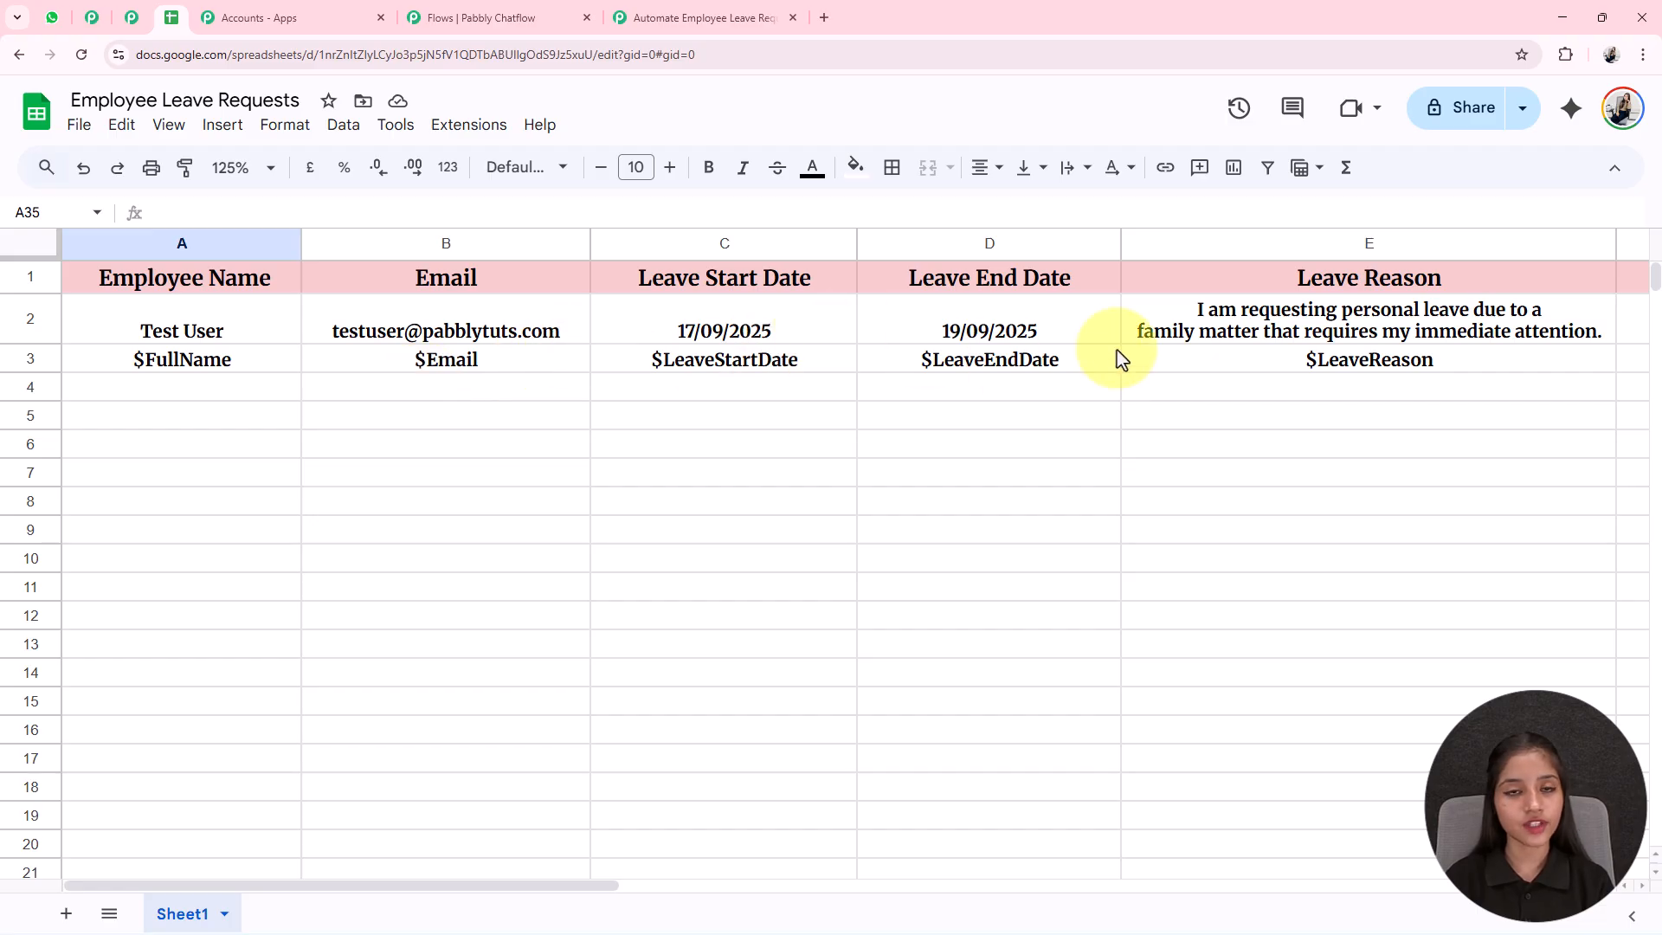
Close the Google Sheets action setup in Pabbly Connect, return to Pabbly Chatflow and save the API Request settings
left_click(683, 12)
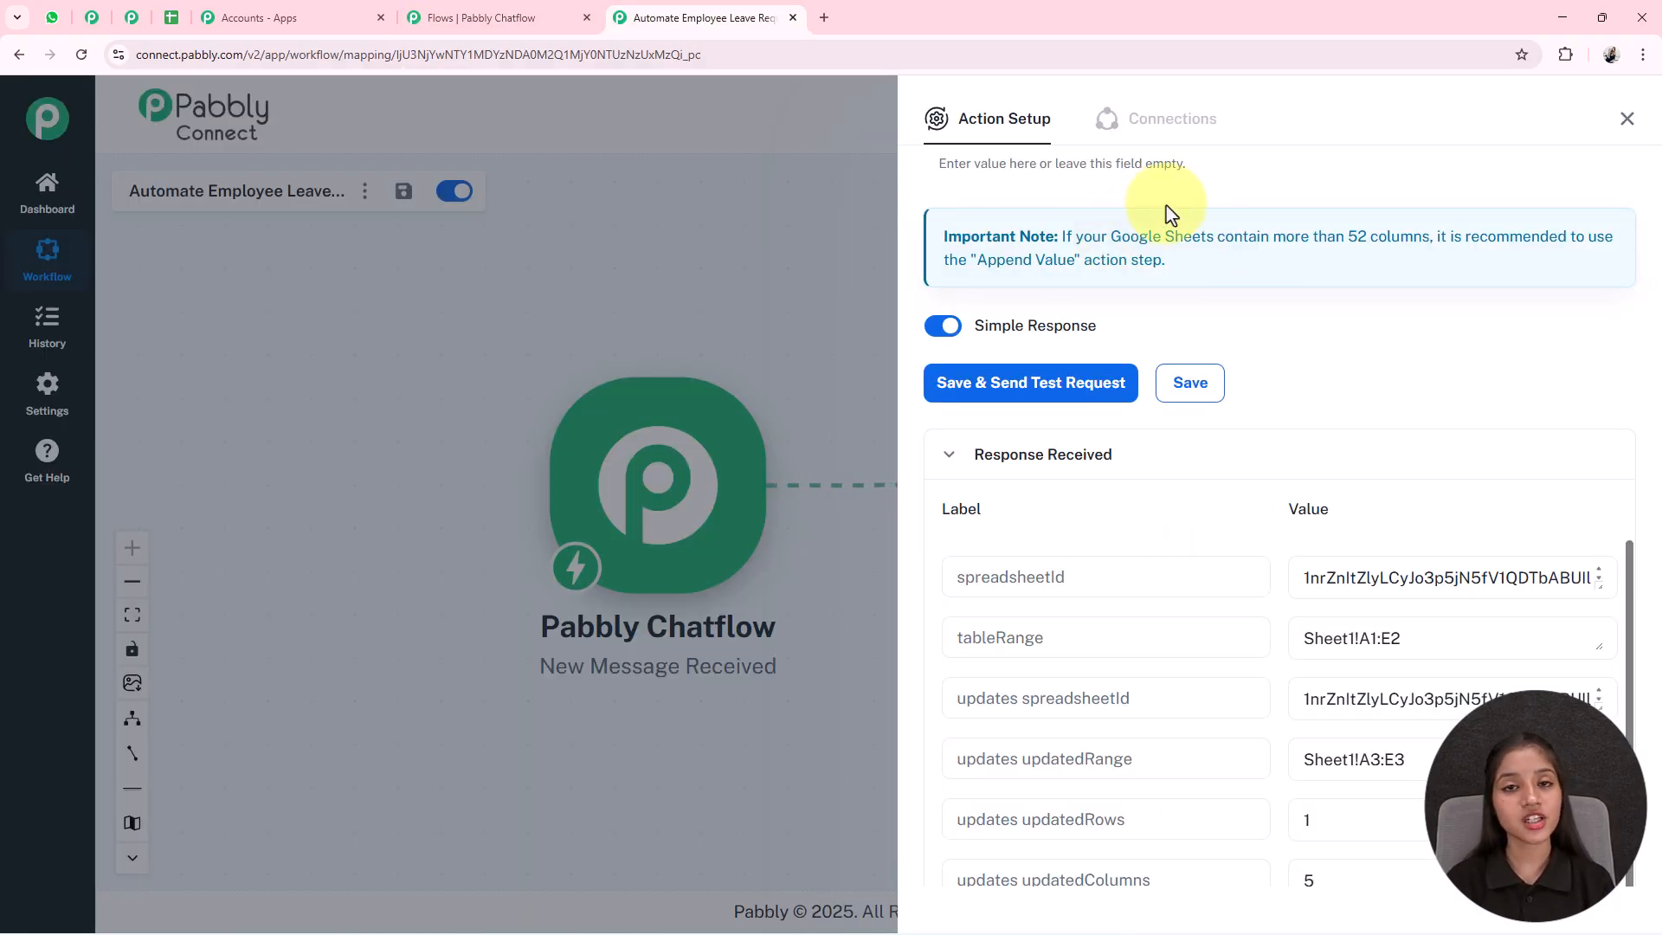
left_click(1626, 120)
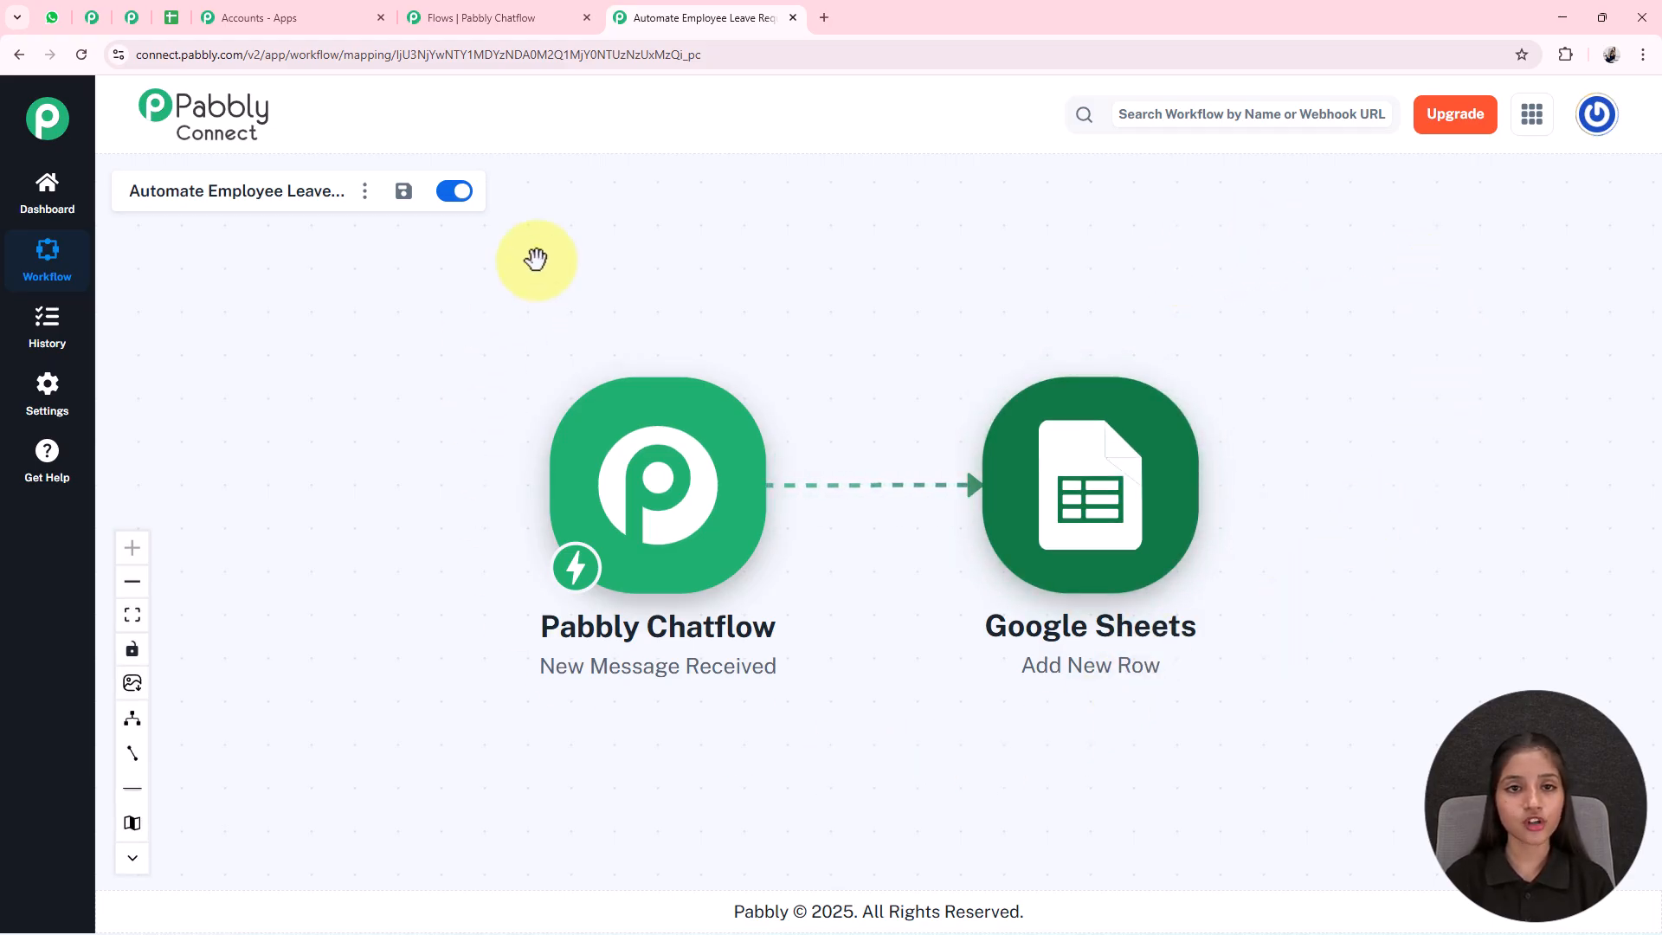
left_click(482, 18)
scroll(945, 705, "down", 3)
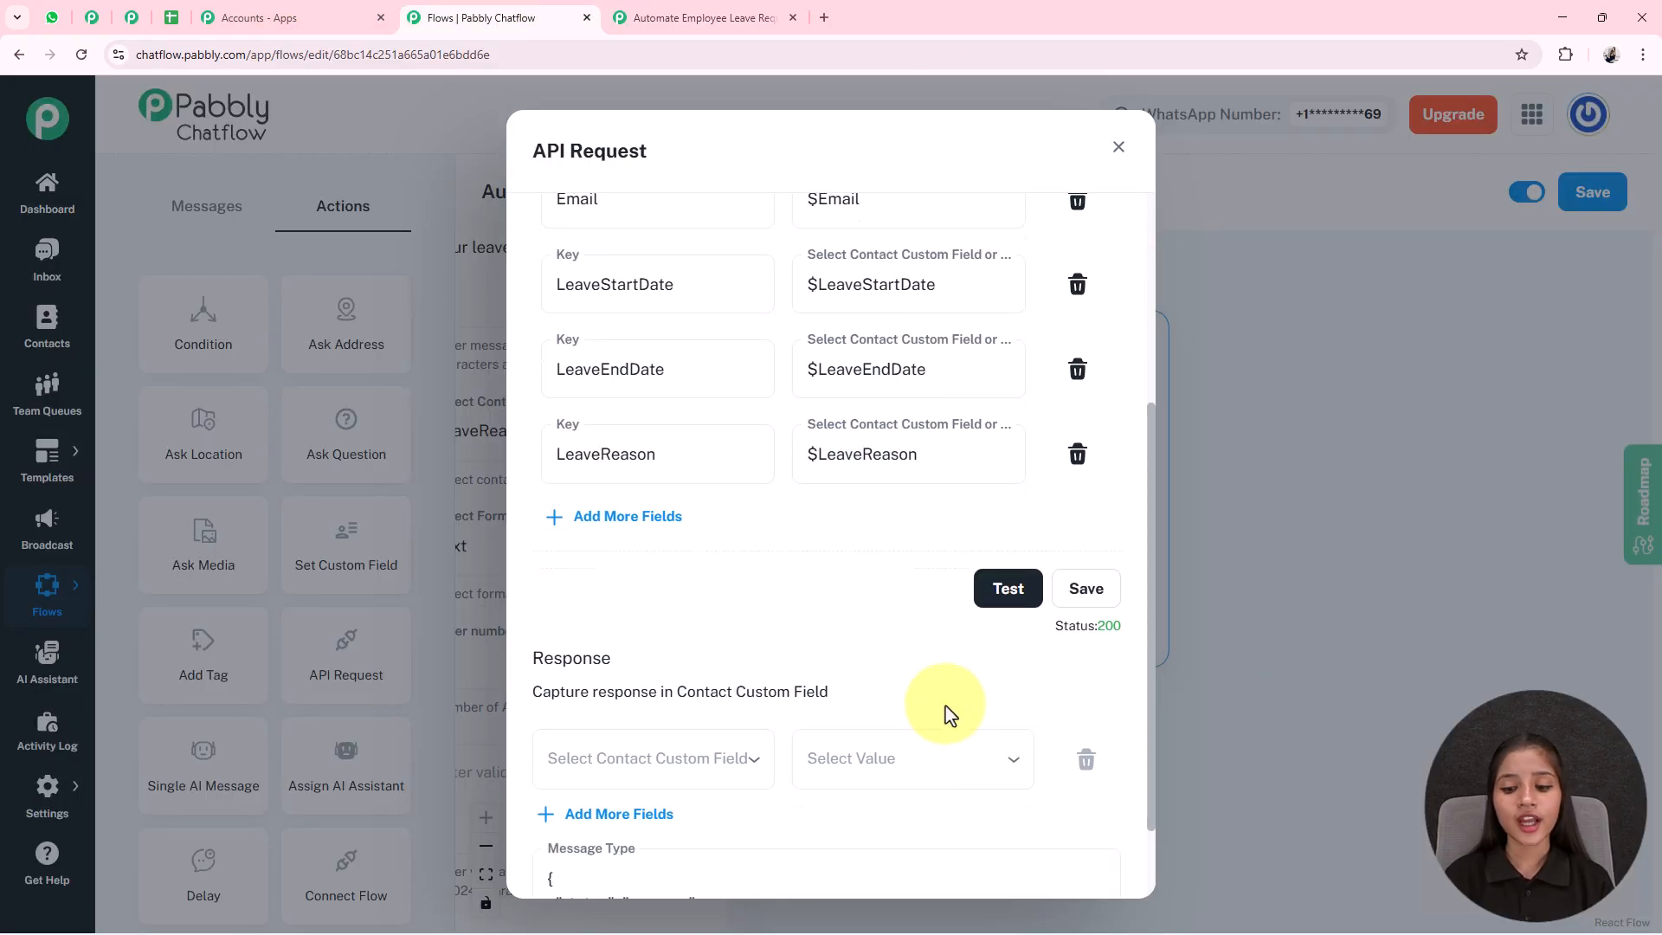
left_click(1086, 589)
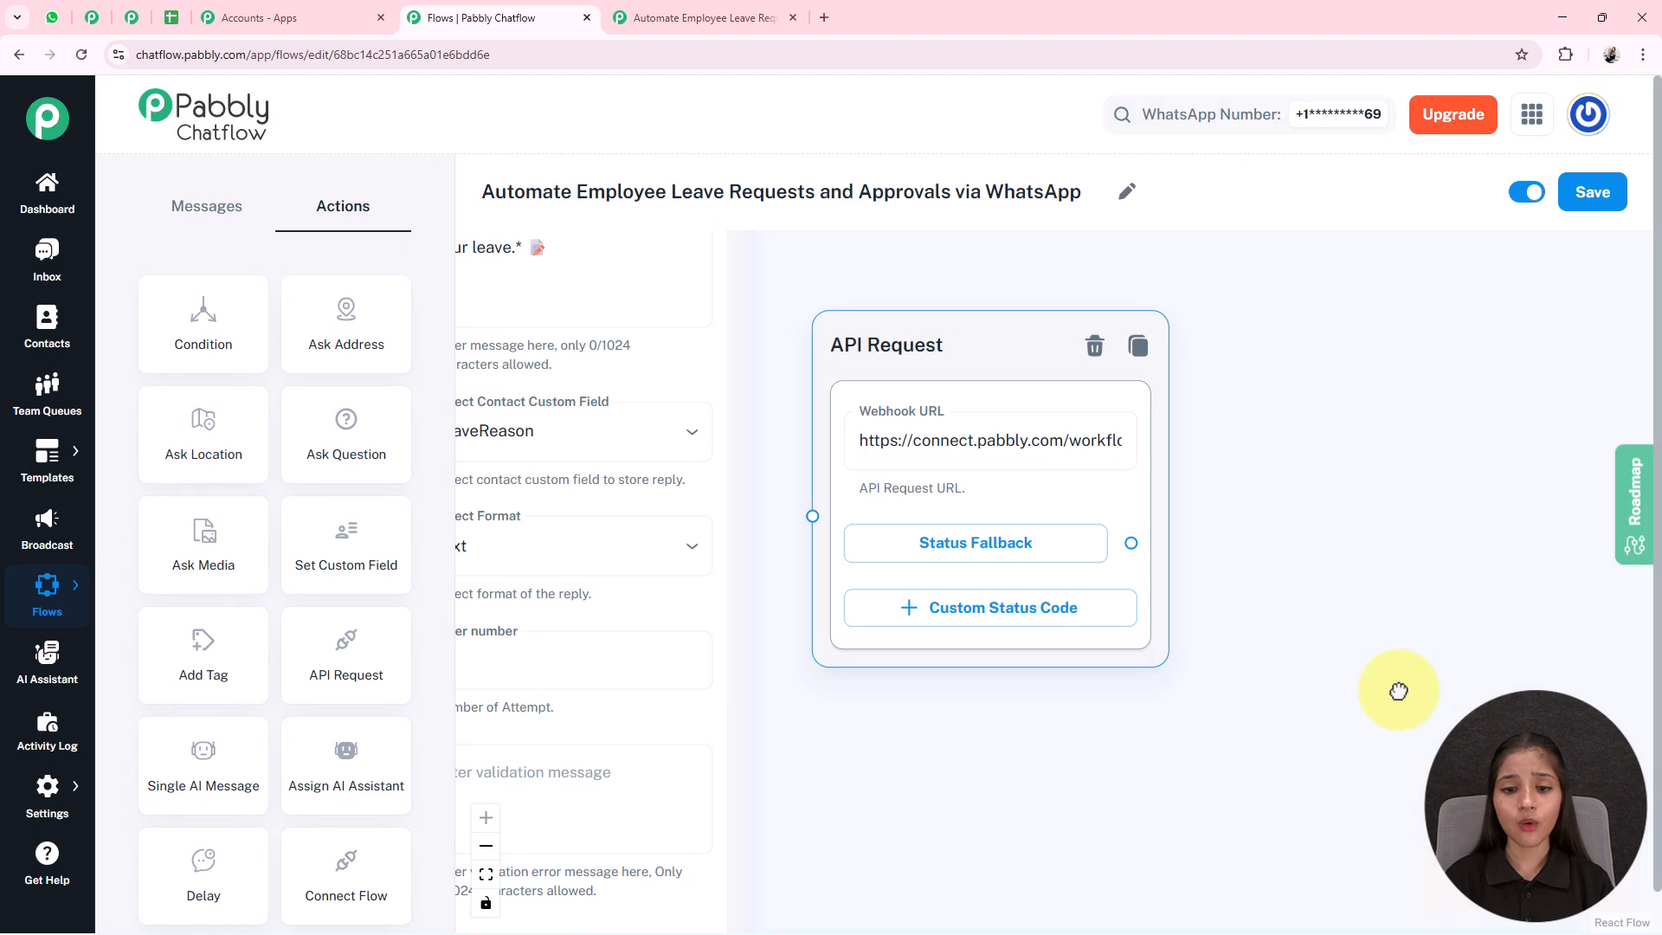
Connect the output of the Question block asking for the leave reason to the API Request block
left_click_drag(792, 282, 829, 316)
left_click_drag(951, 311, 957, 350)
left_click_drag(785, 266, 889, 663)
scroll(995, 678, "down", 2)
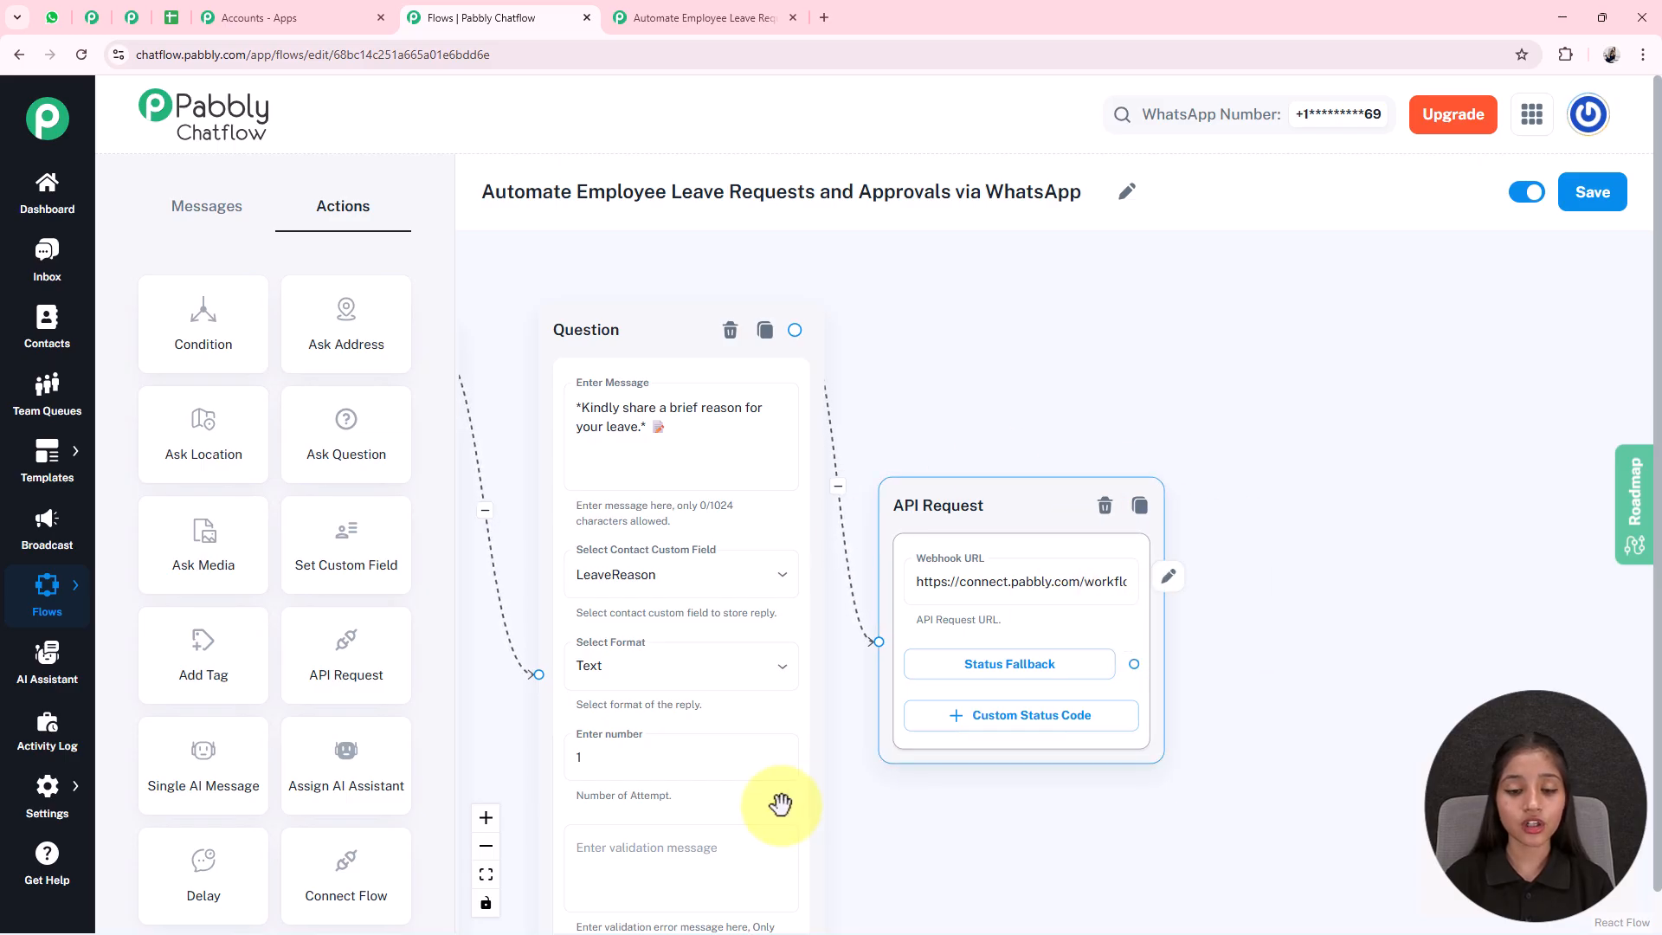
Add a Text Button block connected to the Status Fallback output of the API Request block
left_click_drag(1020, 812, 732, 687)
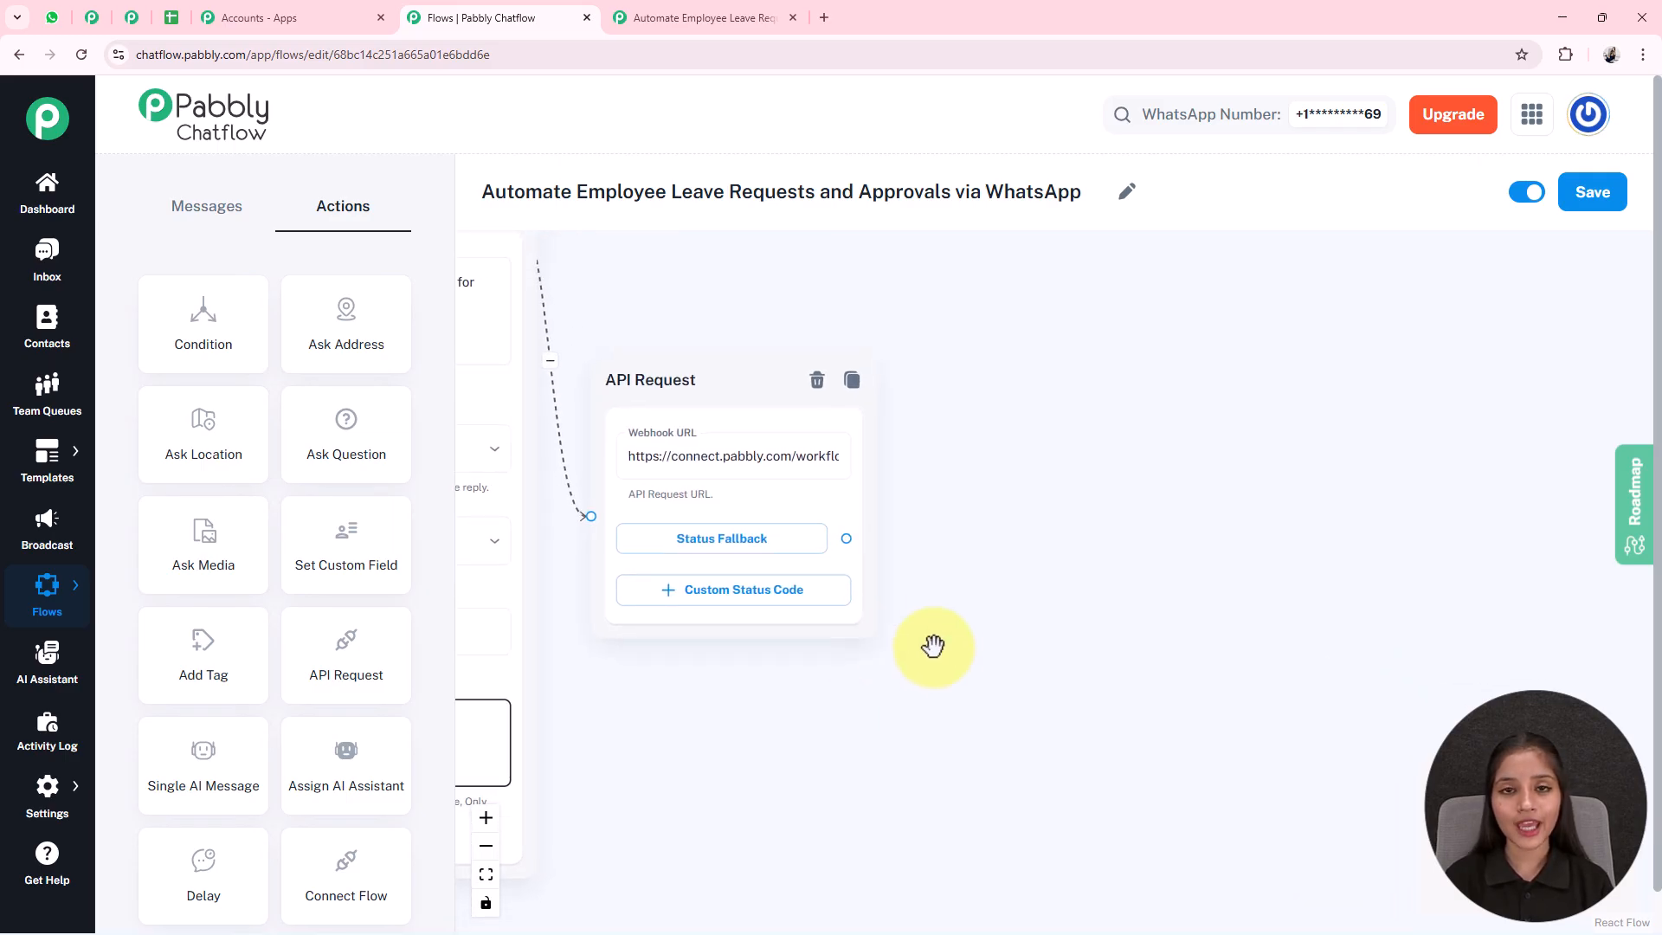
left_click_drag(1037, 633, 976, 664)
scroll(955, 643, "down", 3)
left_click_drag(1094, 683, 1601, 625)
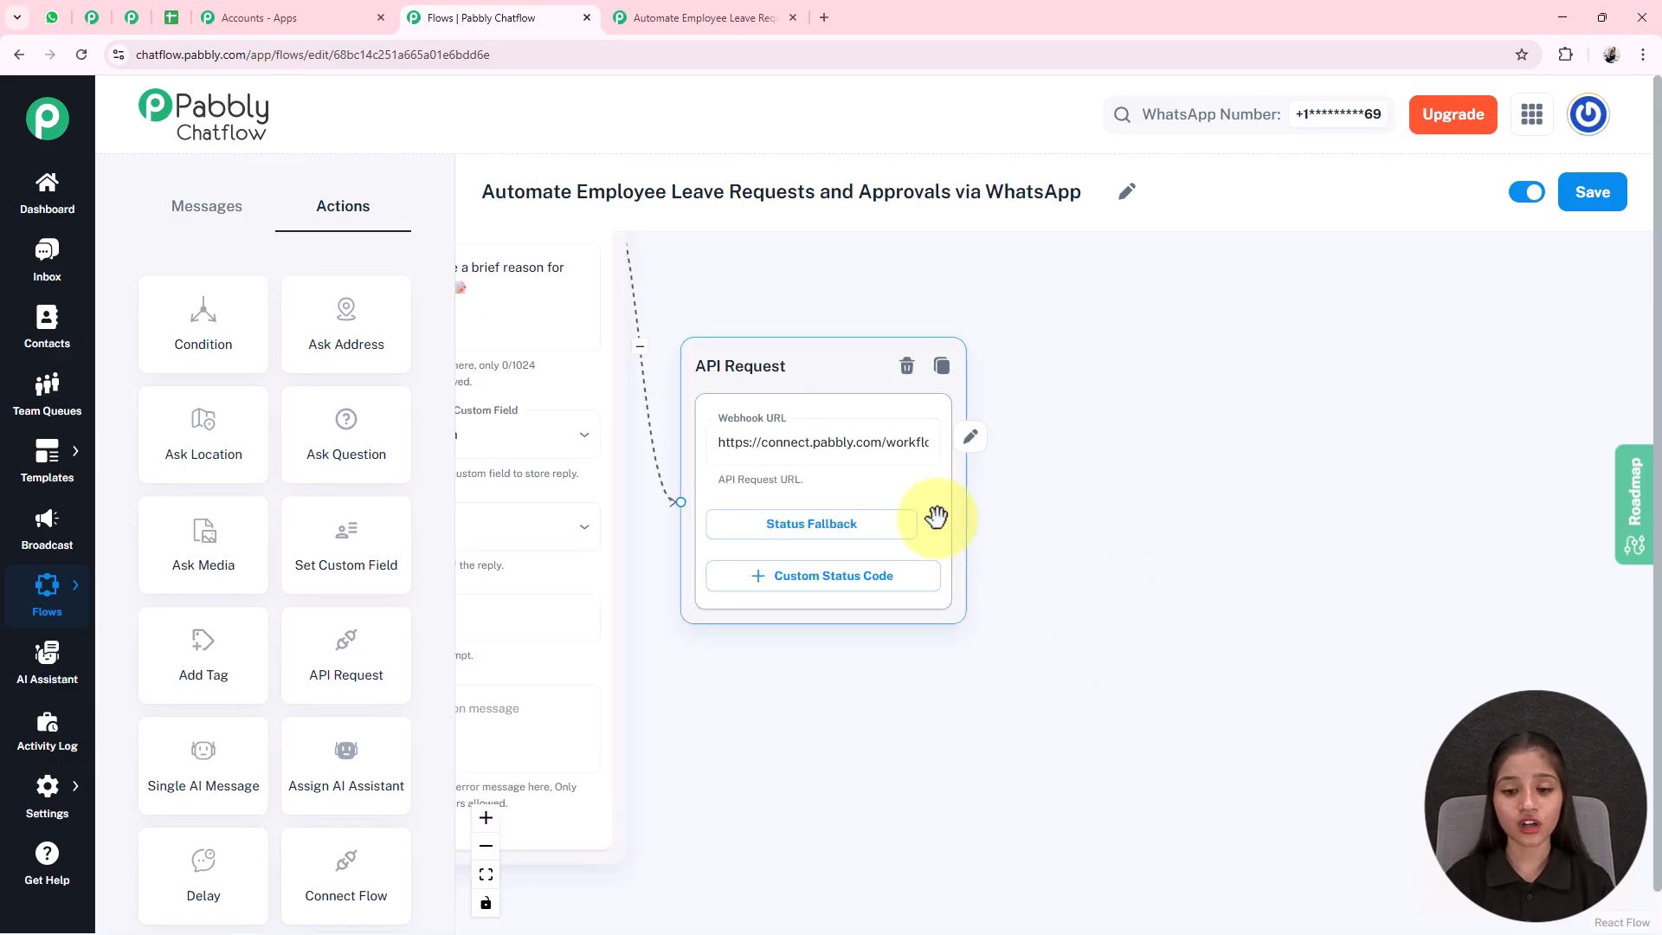
left_click_drag(936, 529, 1081, 391)
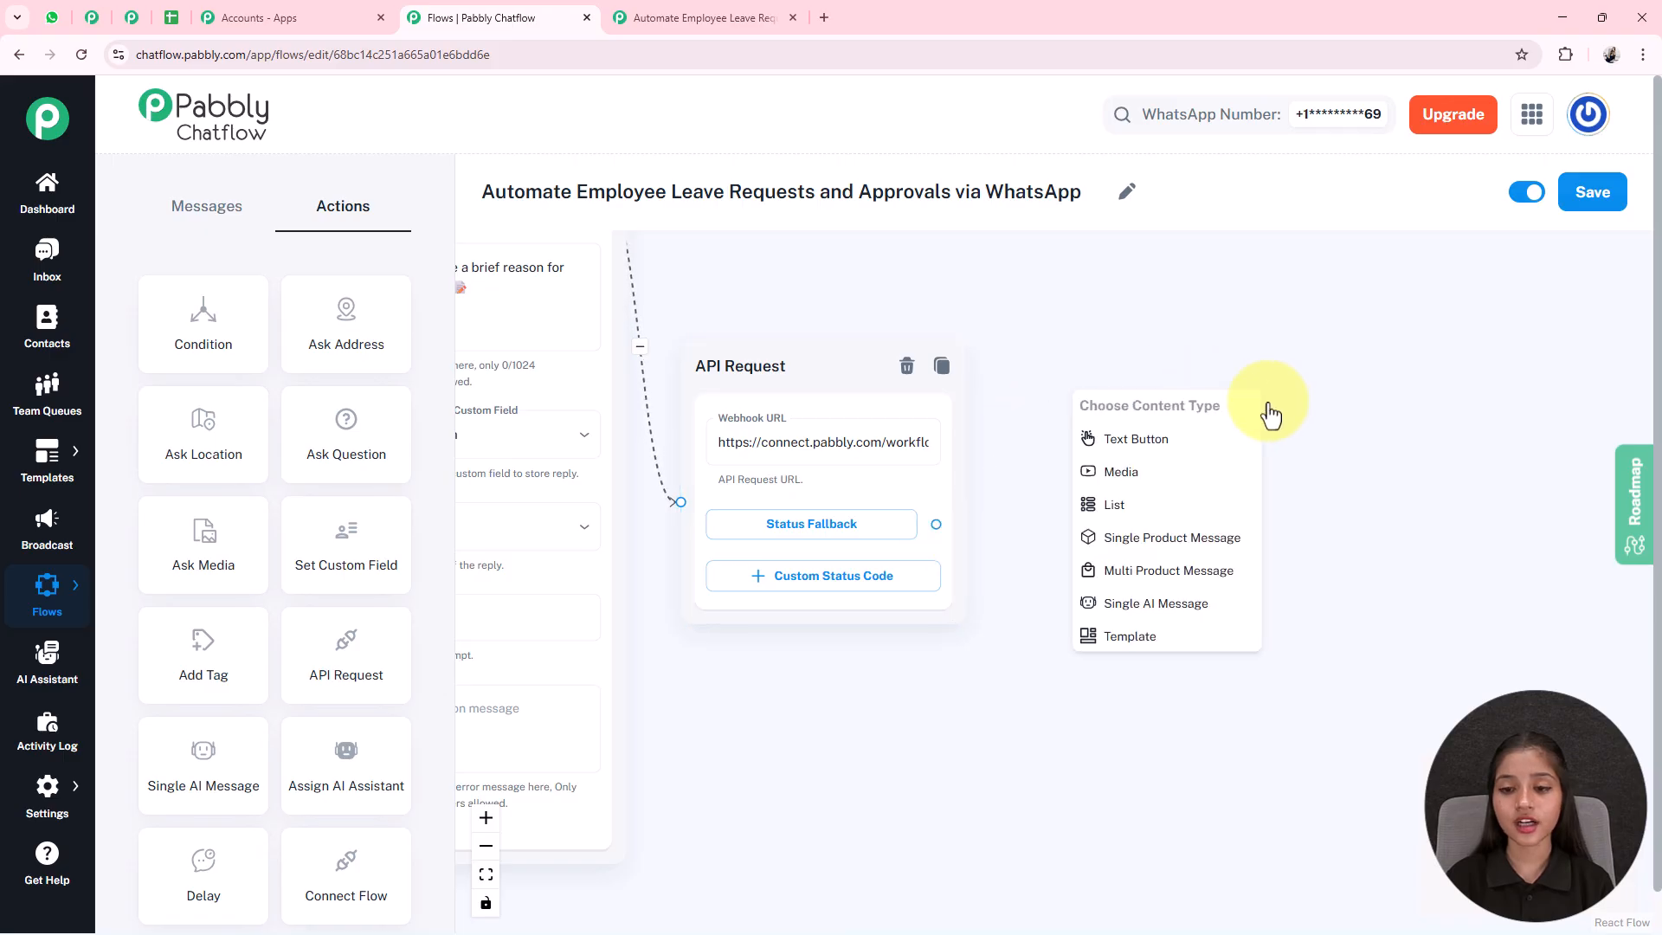
left_click(1153, 446)
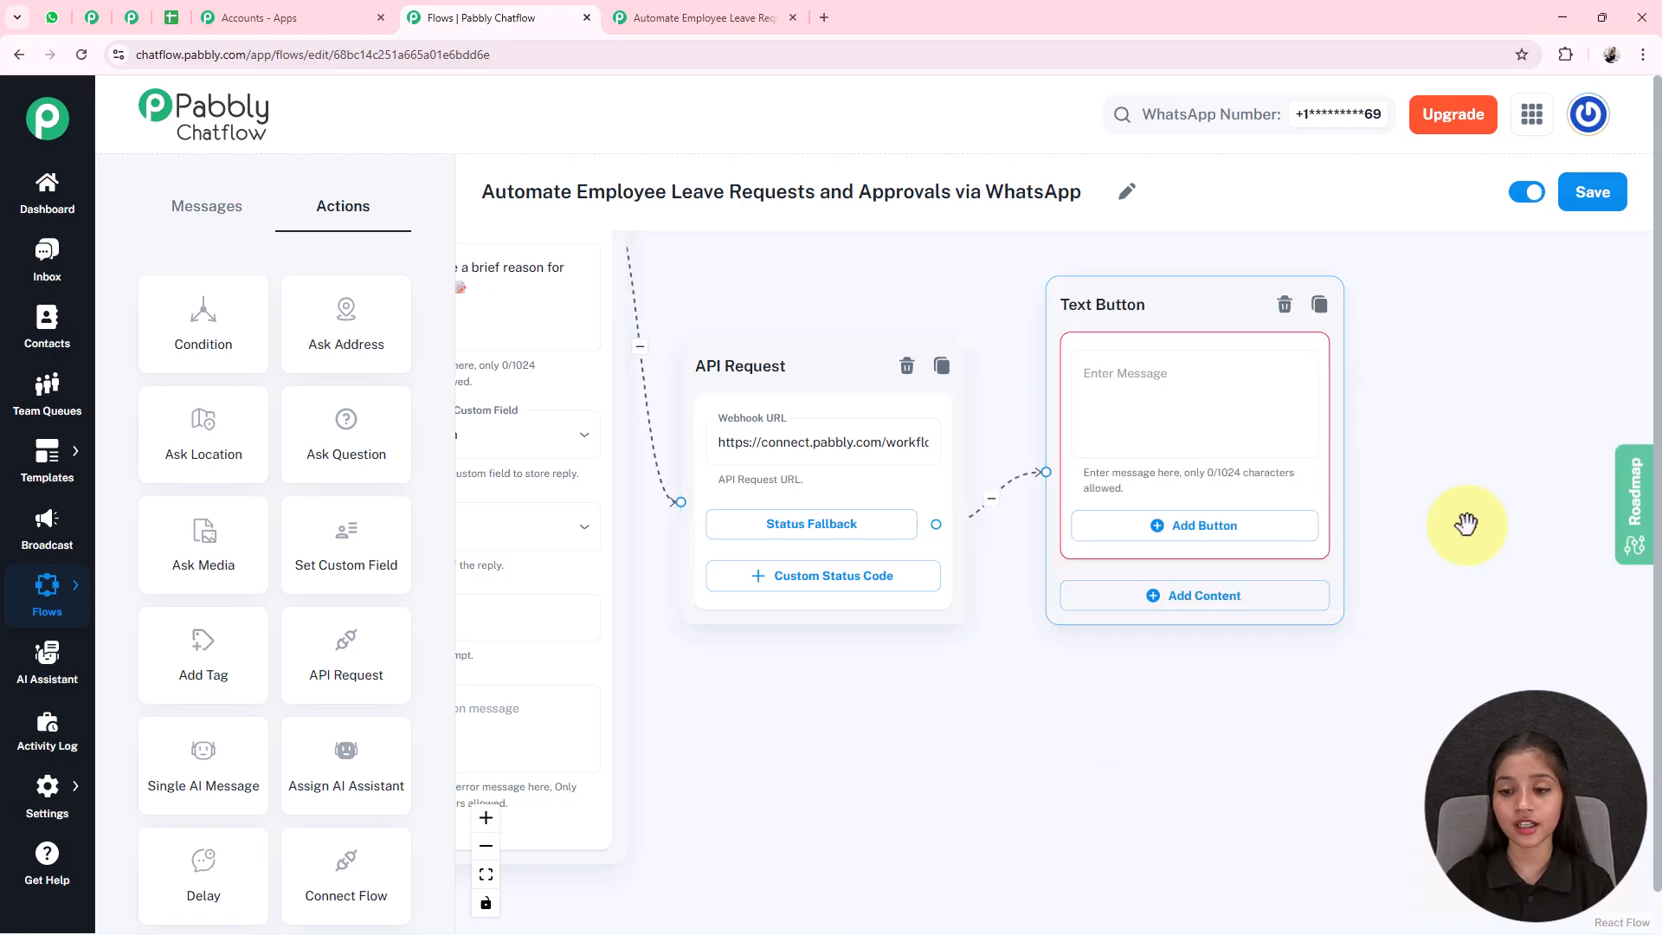
Paste the confirmation message beginning "*Thank you $FullName for submitting your leave request!* *We have successfully received it.*" into the new Text Button block
left_click_drag(1316, 519, 1151, 517)
scroll(869, 449, "up", 2)
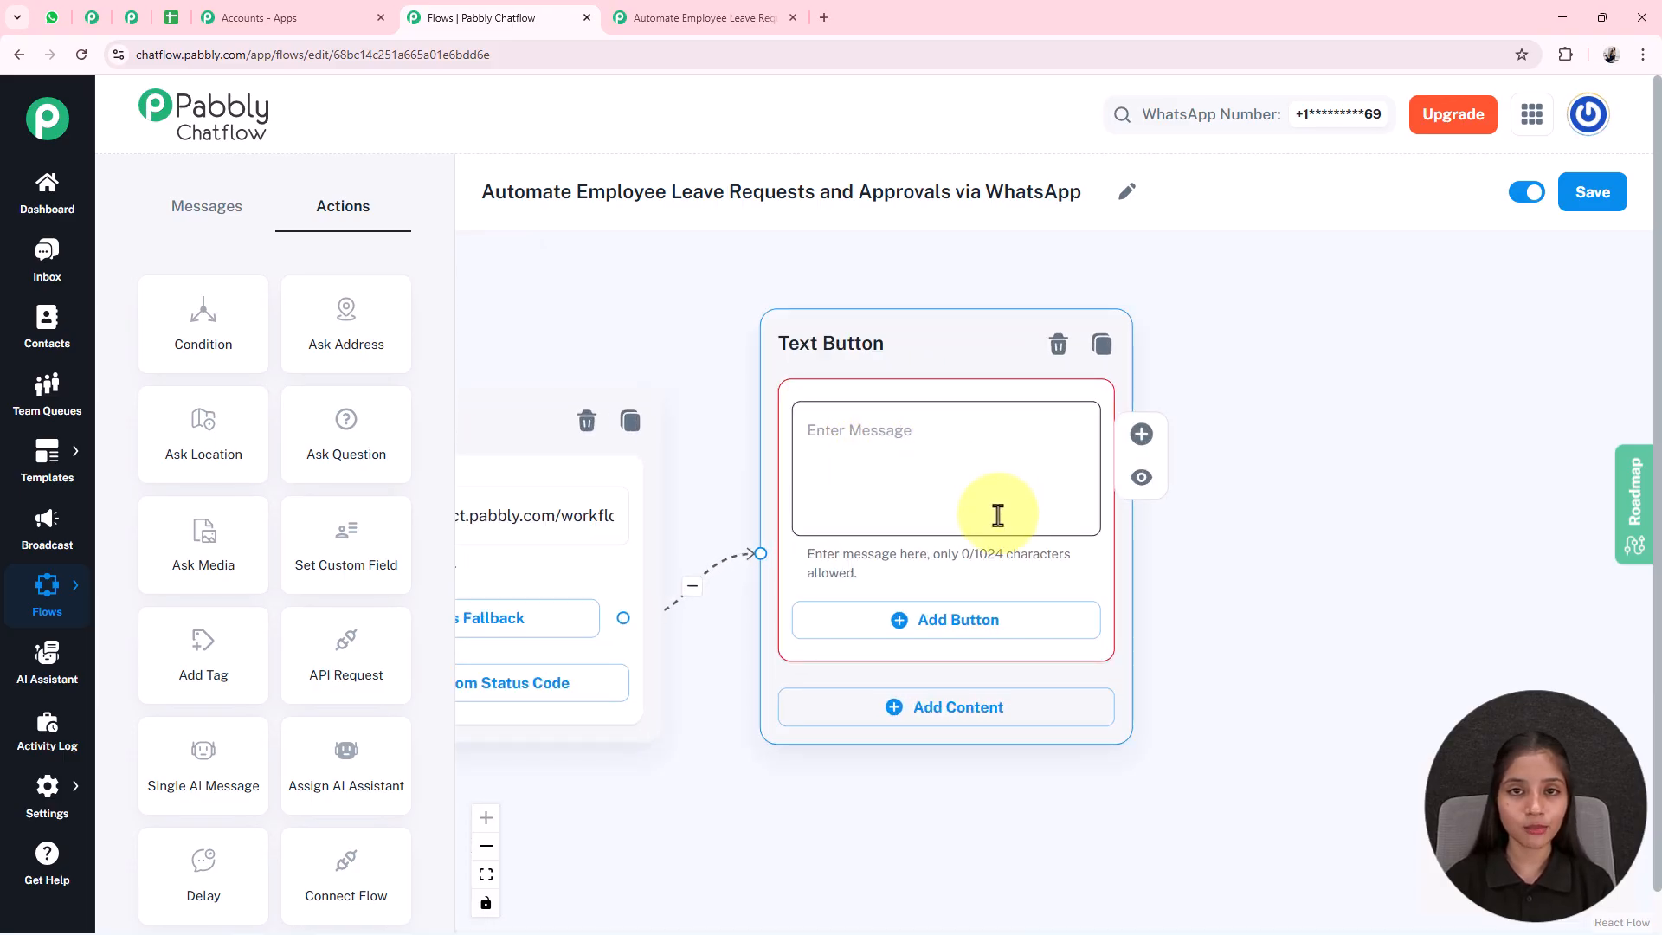
left_click(997, 515)
key("ctrl+v")
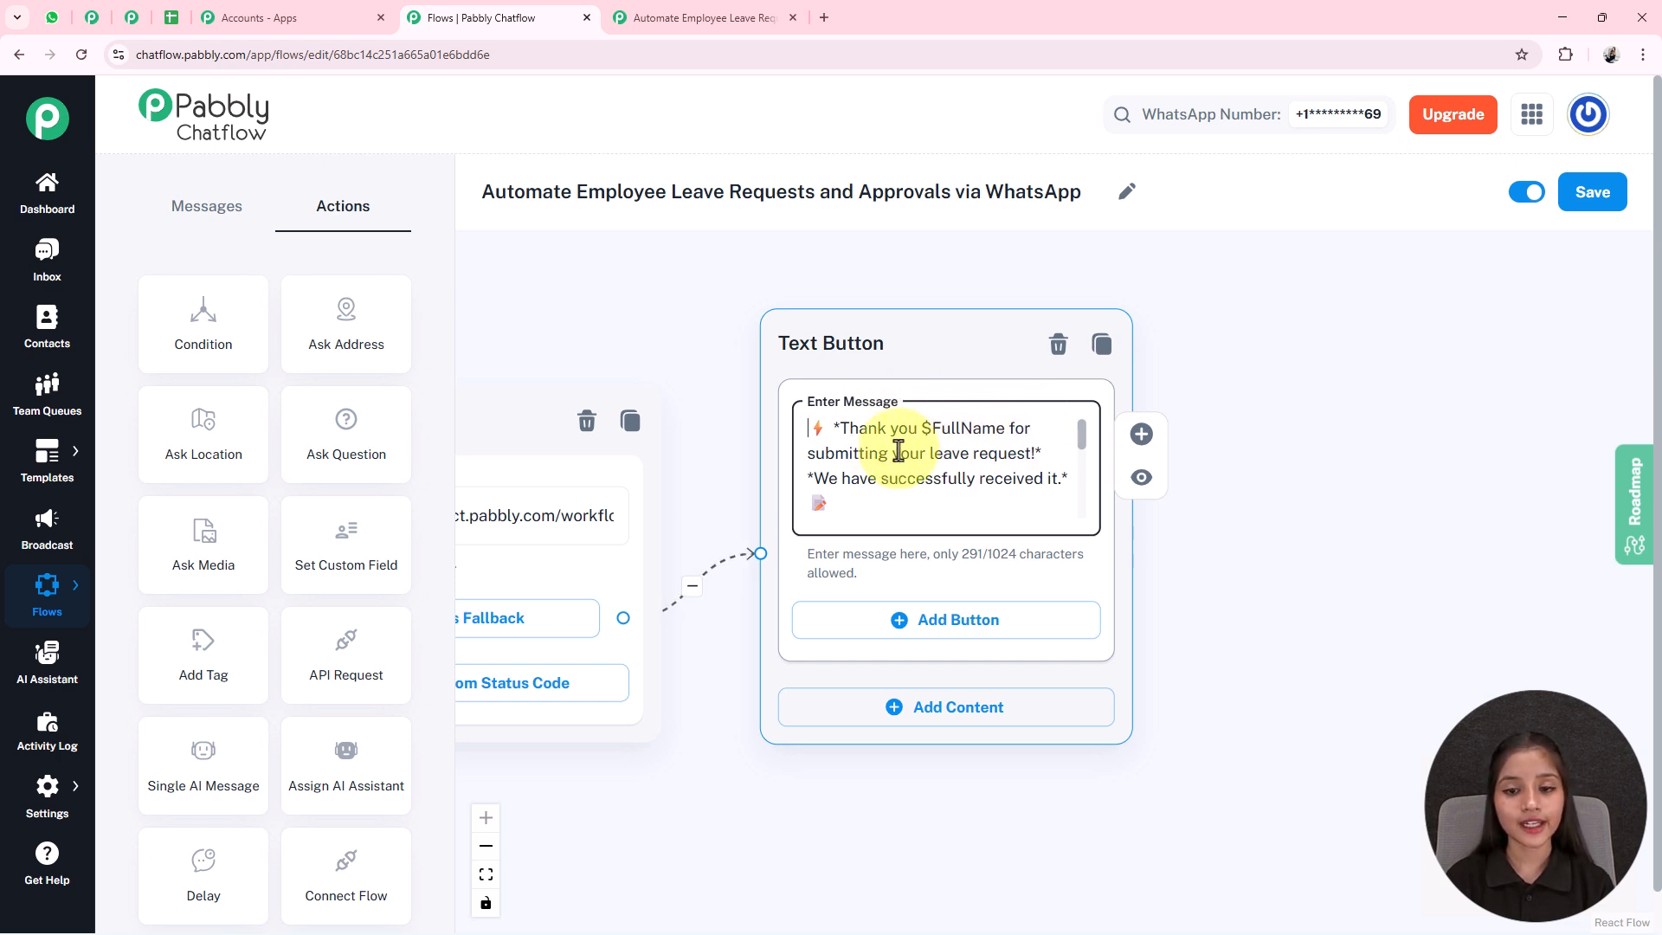
Look over the complete chain of connected blocks and save the "Automate Employee Leave Requests and Approvals via WhatsApp" flow
scroll(952, 442, "down", 3)
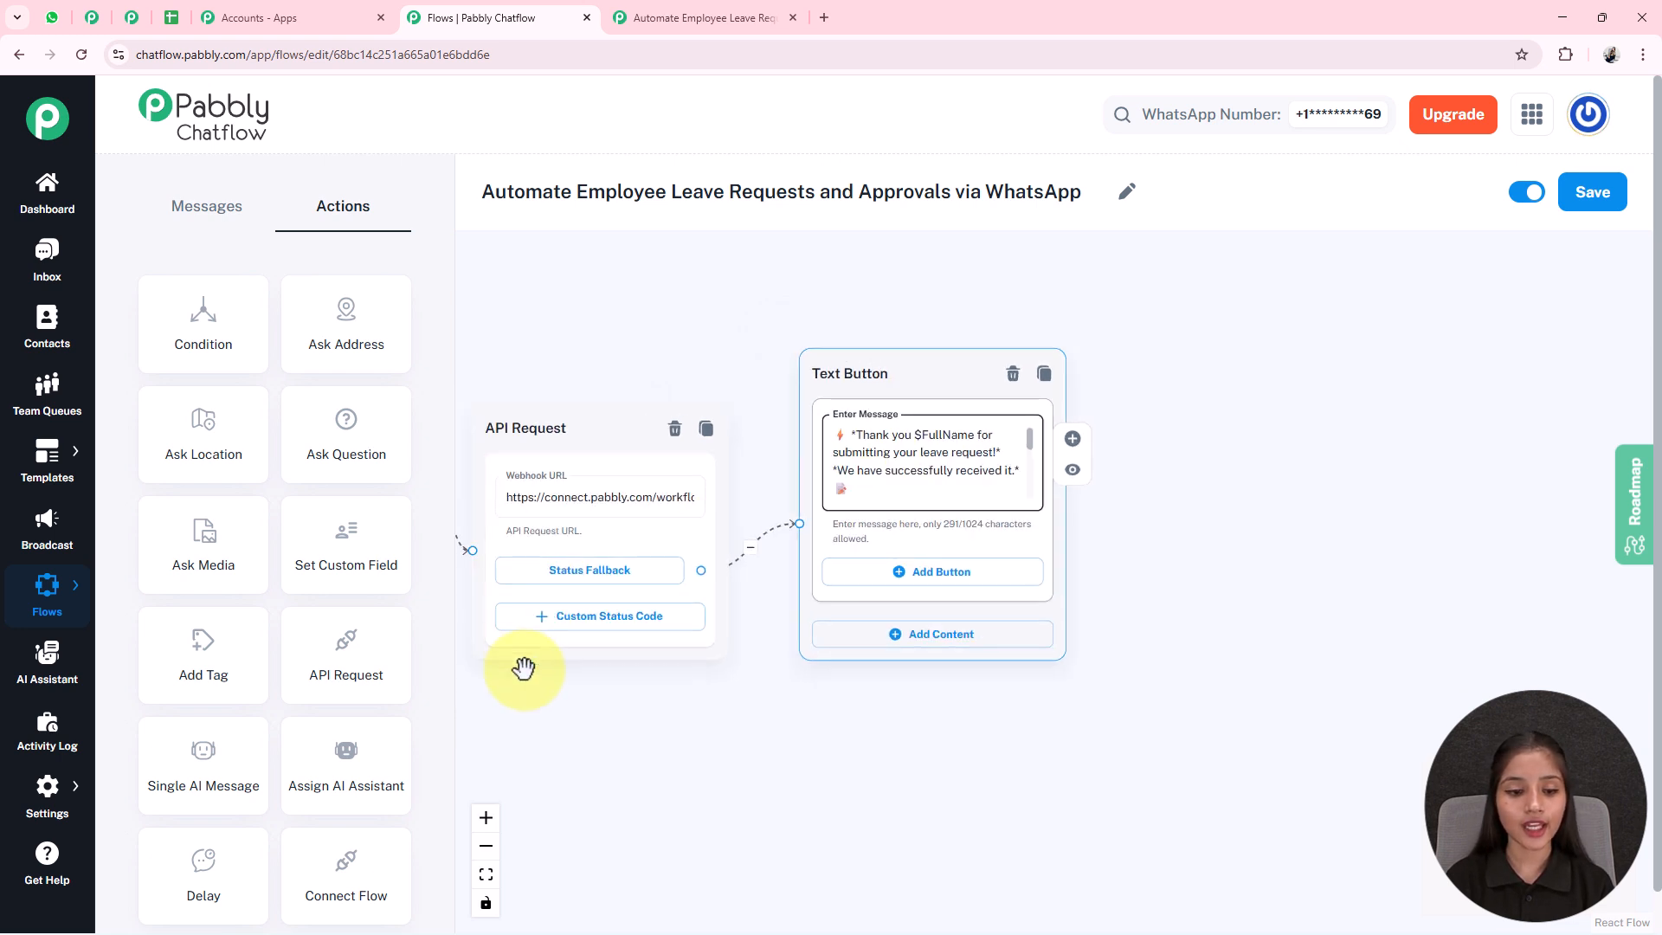
left_click(486, 874)
left_click_drag(1050, 805, 1008, 681)
left_click_drag(495, 309, 510, 395)
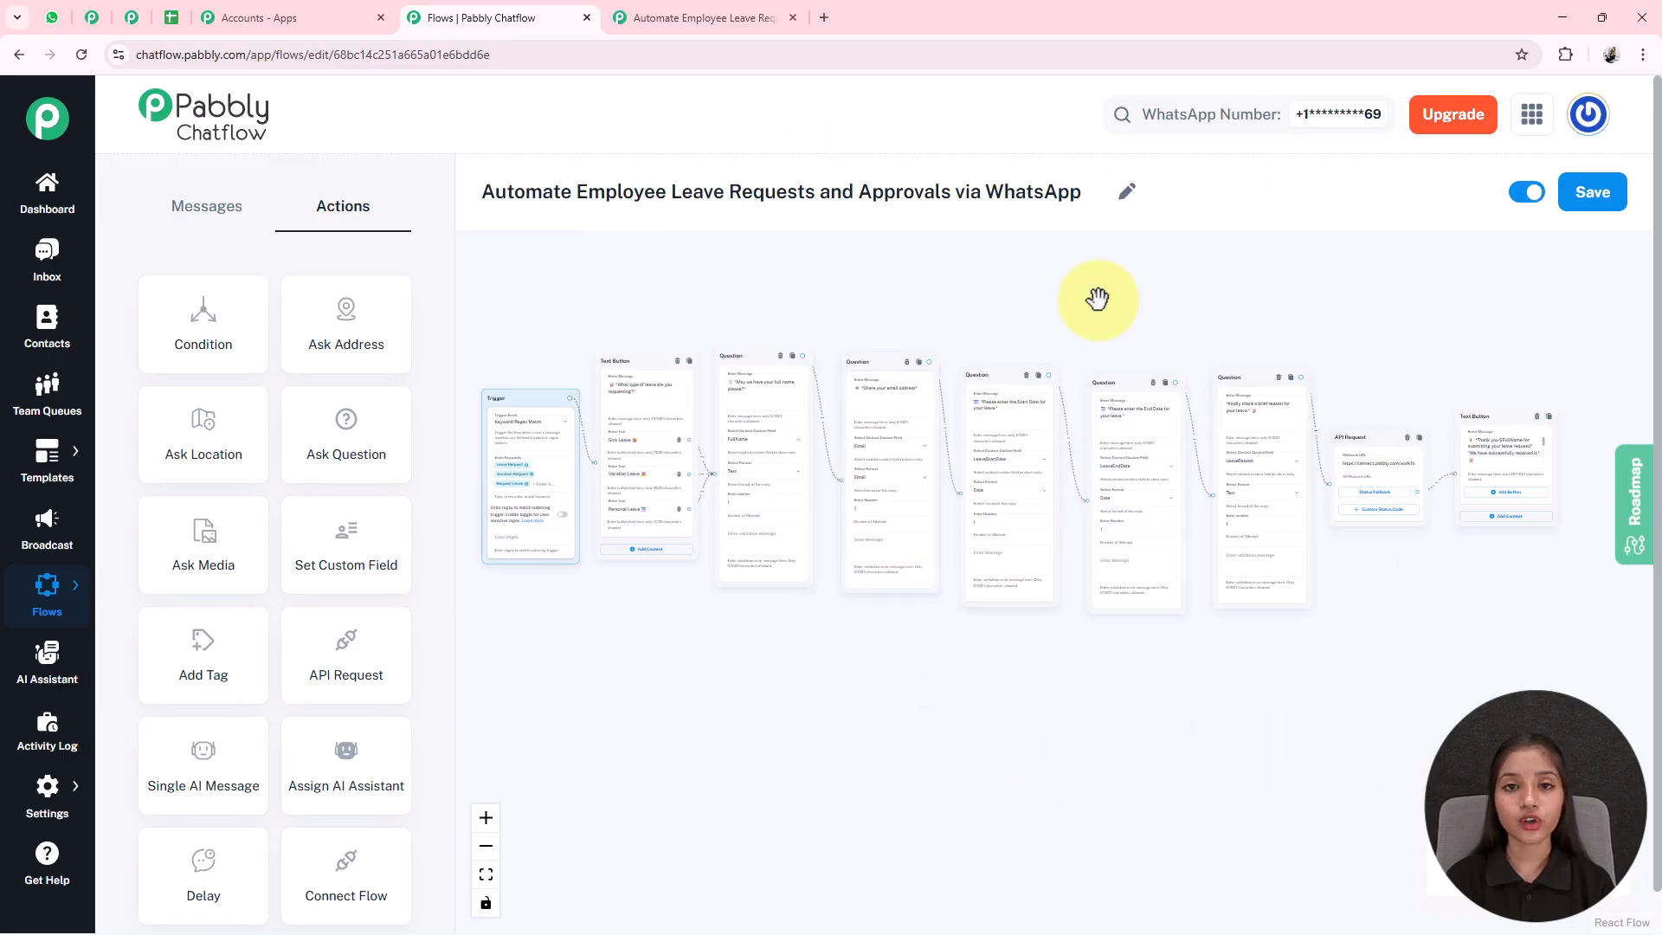
left_click(1617, 204)
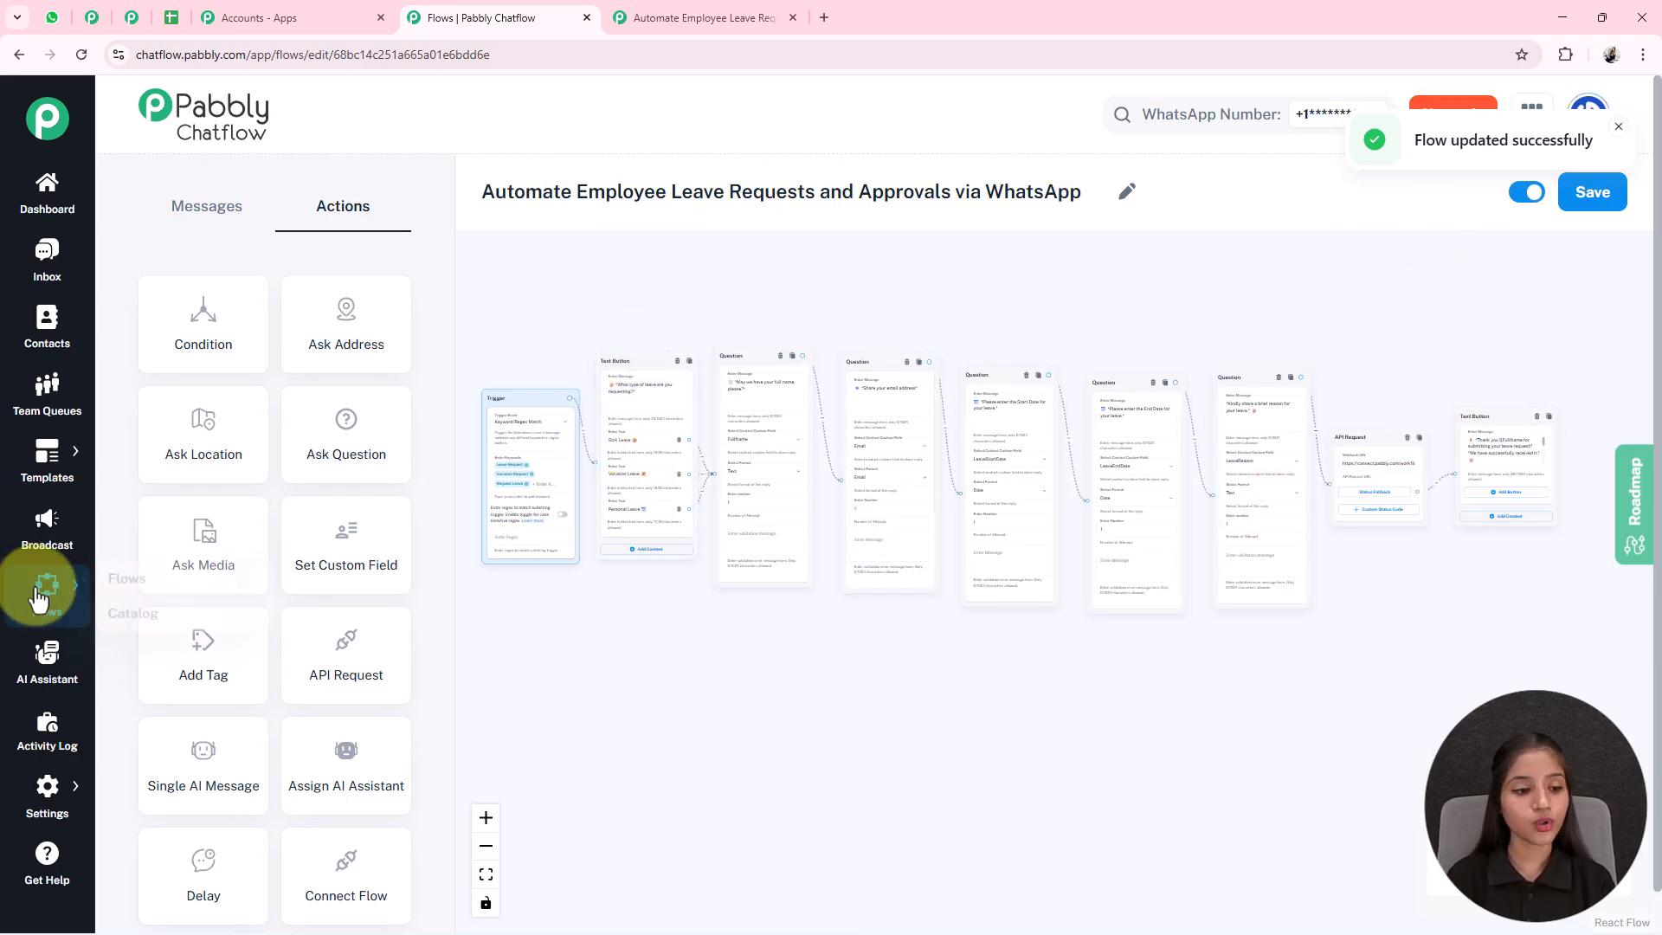
Go to the list of flows, copy the share link of the active employee leave request flow and close the sharing dialog
left_click(191, 577)
scroll(1461, 606, "down", 2)
left_click(1584, 636)
left_click(1583, 636)
left_click(1580, 639)
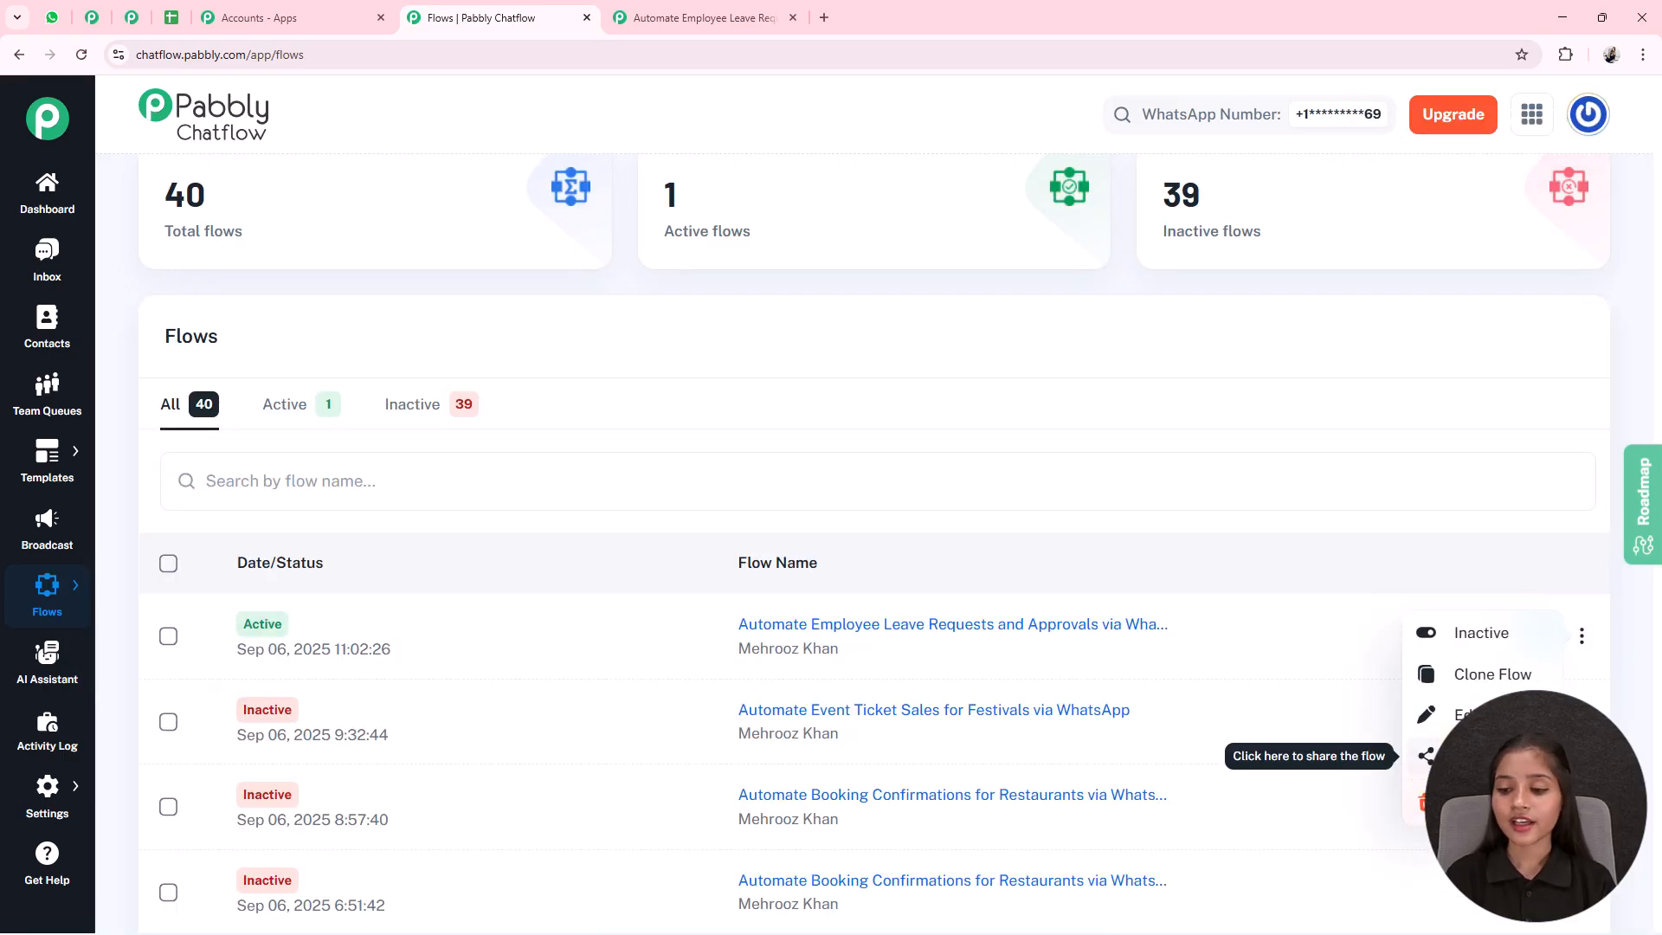
left_click(1425, 756)
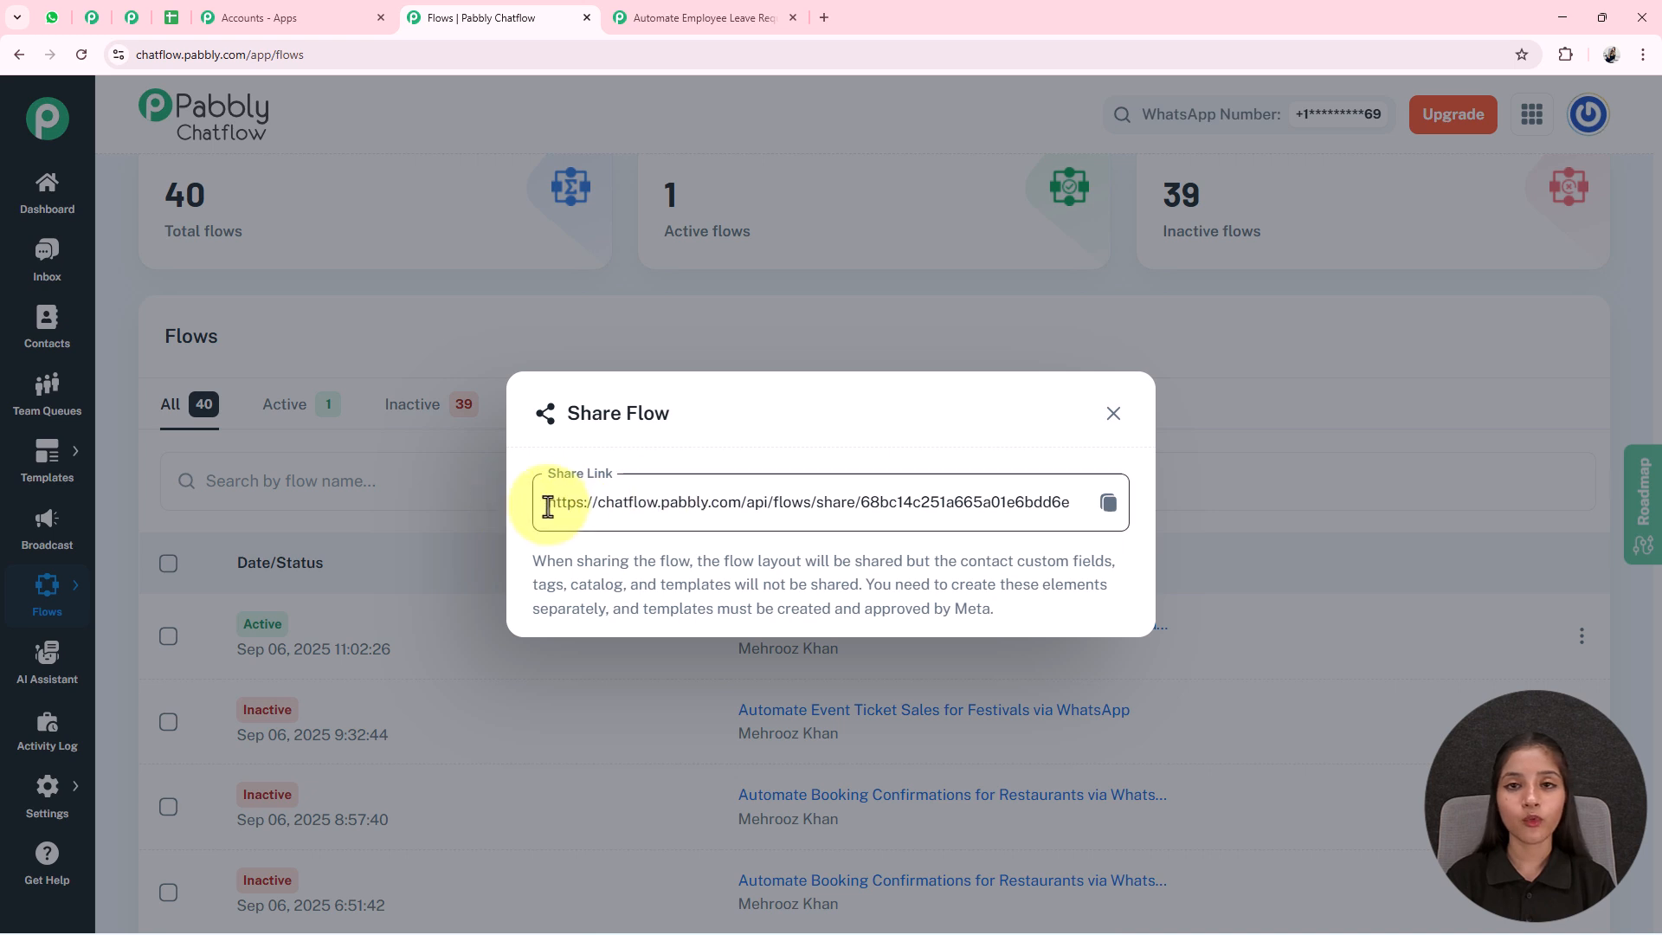
left_click(1110, 504)
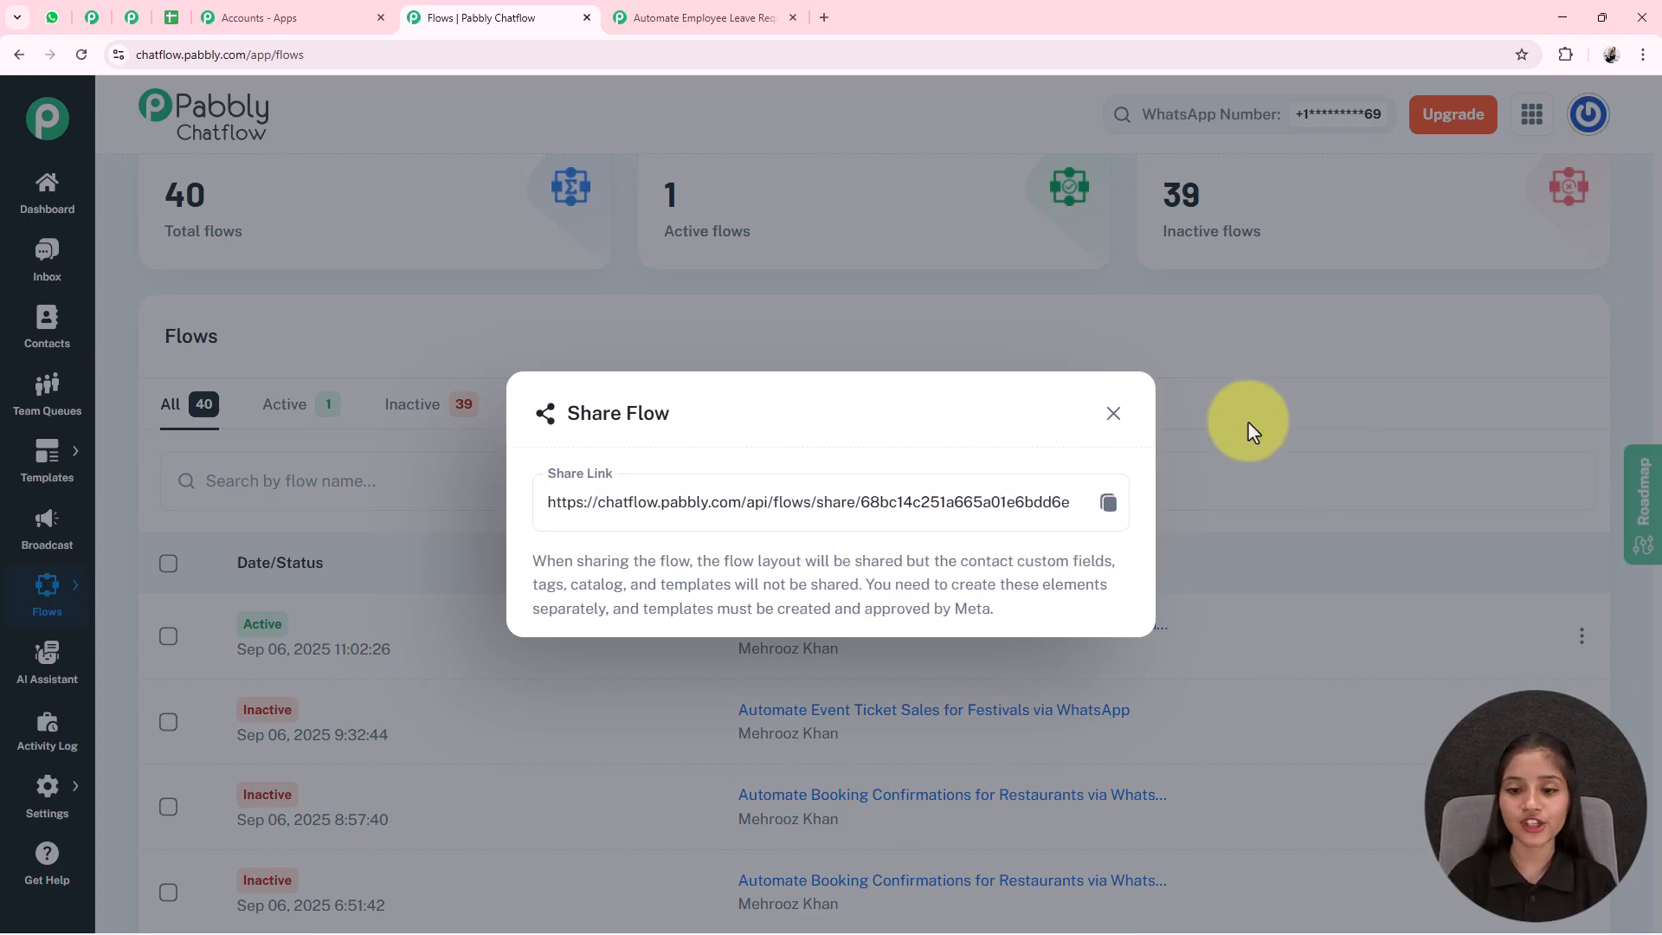
left_click(1112, 414)
Reopen the leave request flow and compare it with the HR Department conversation in WhatsApp and the Employee Leave Requests spreadsheet
left_click(1085, 623)
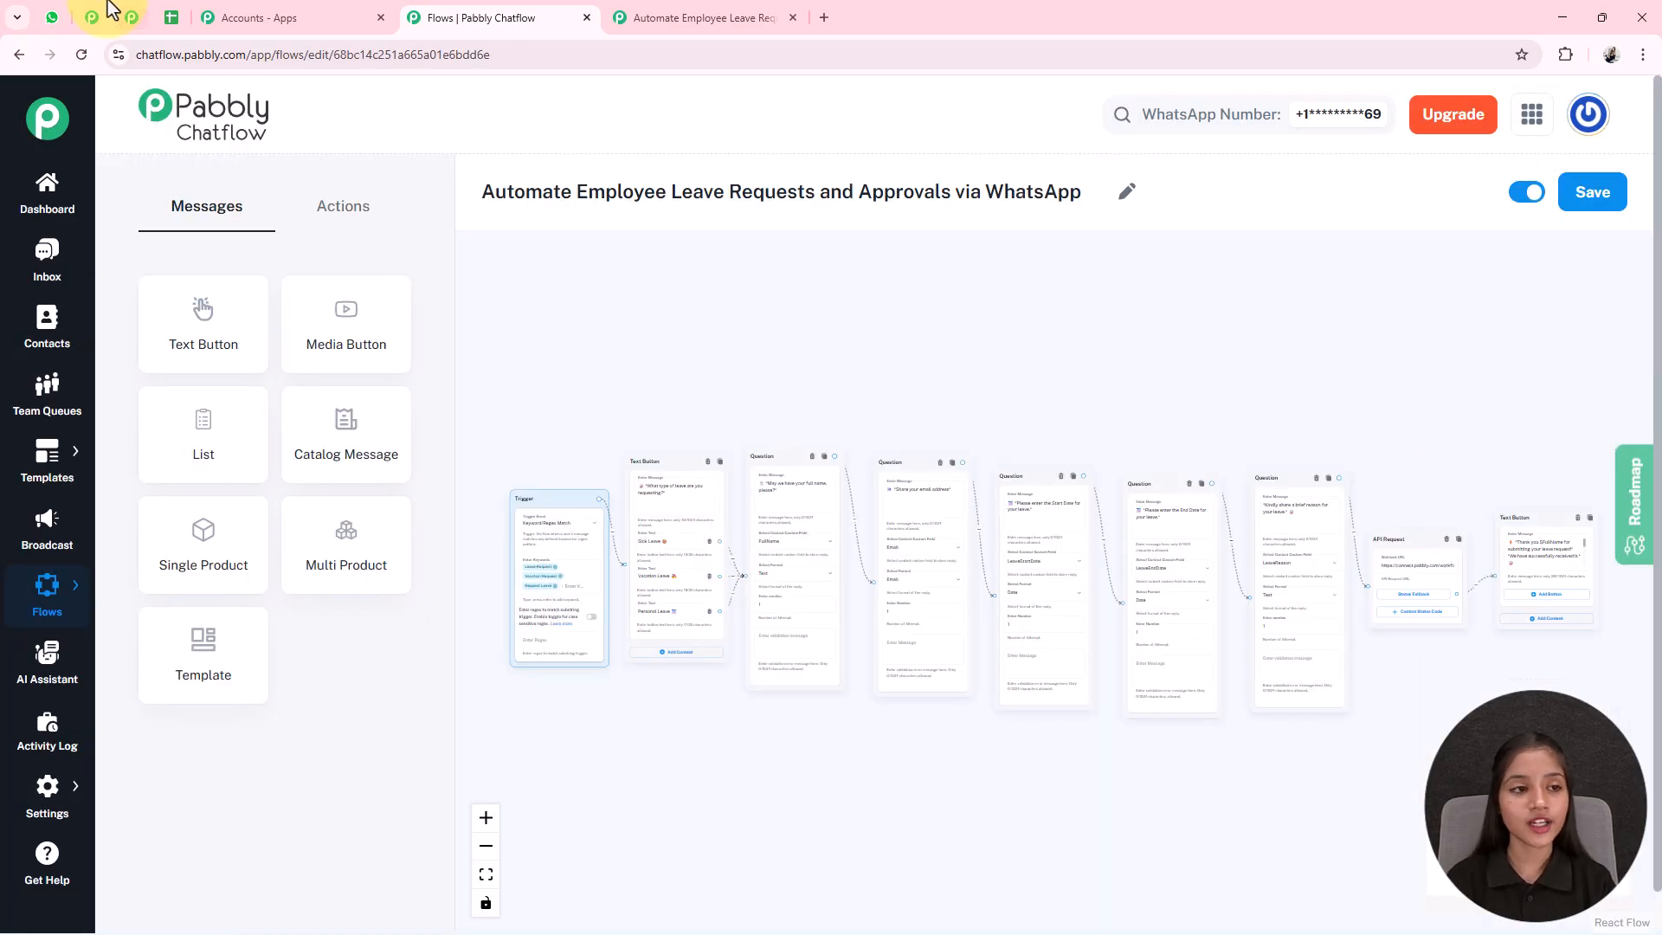
left_click(54, 18)
scroll(913, 290, "down", 1)
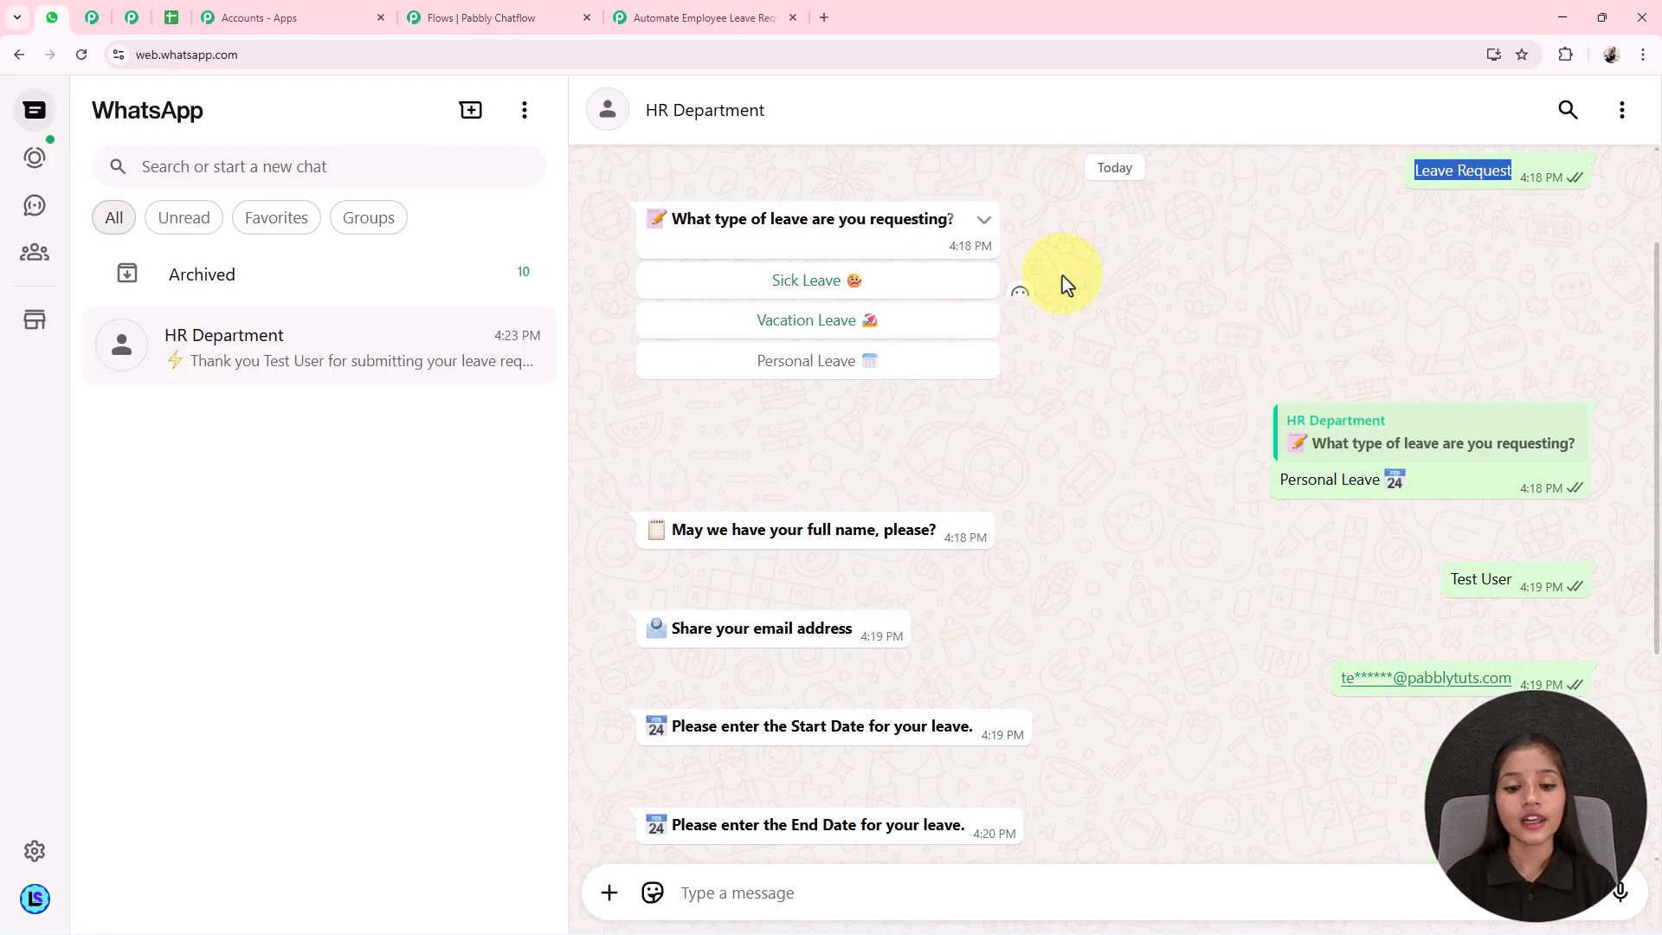
scroll(1039, 549, "down", 1)
scroll(1091, 576, "down", 3)
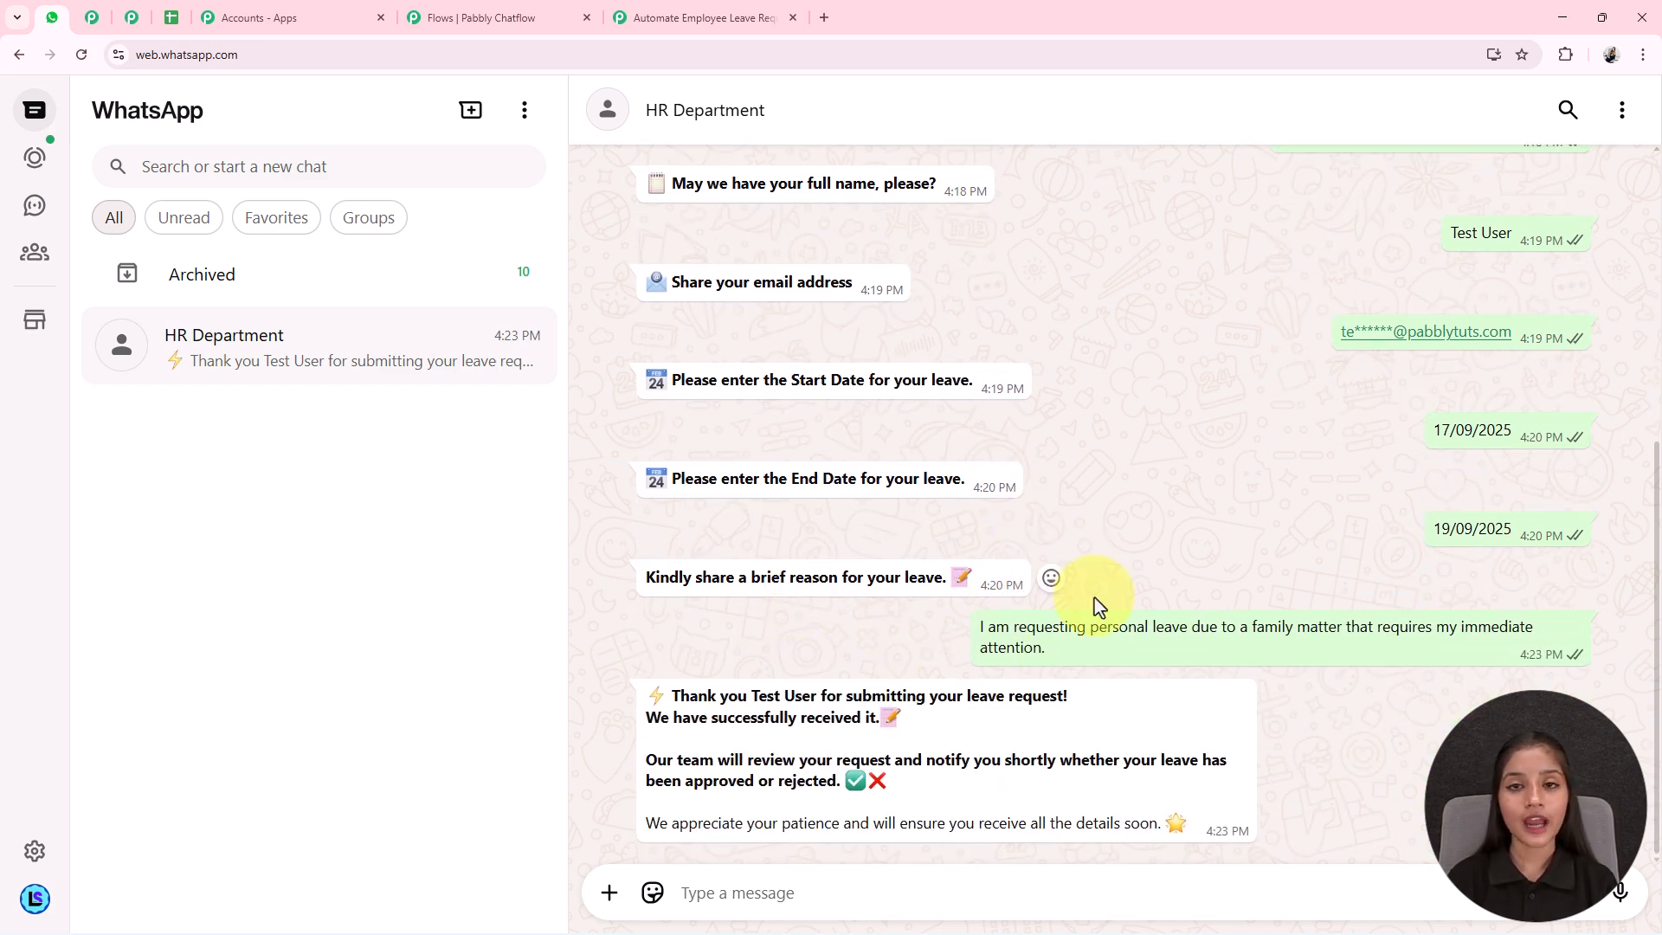
left_click(165, 18)
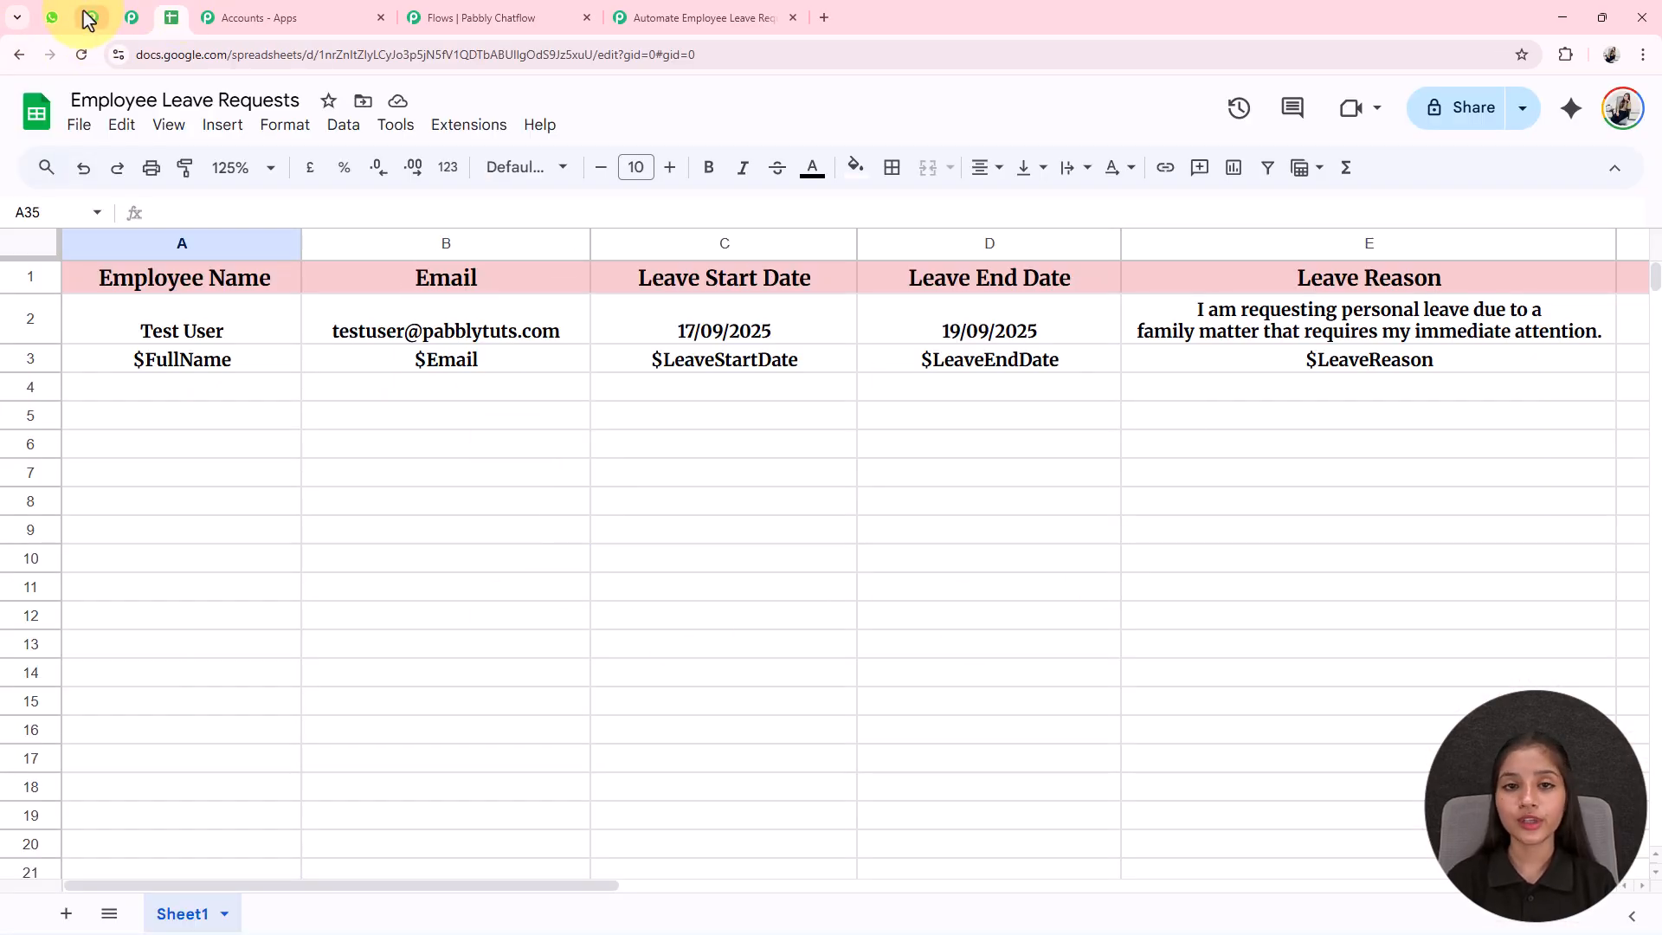
left_click(52, 17)
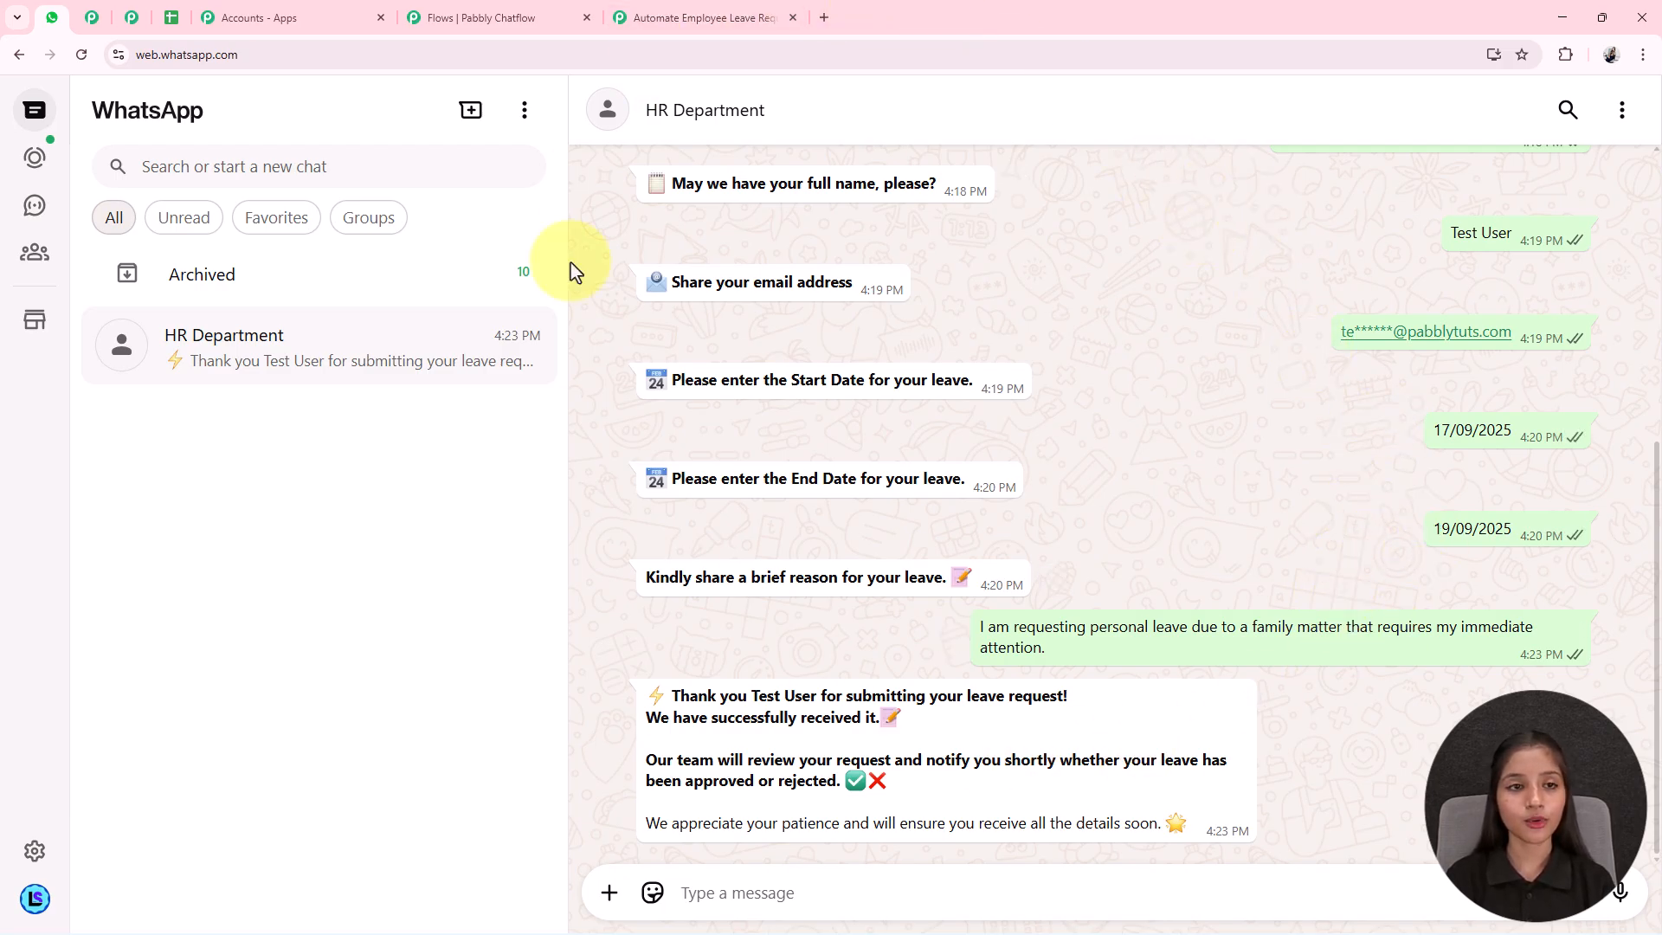
left_click(494, 17)
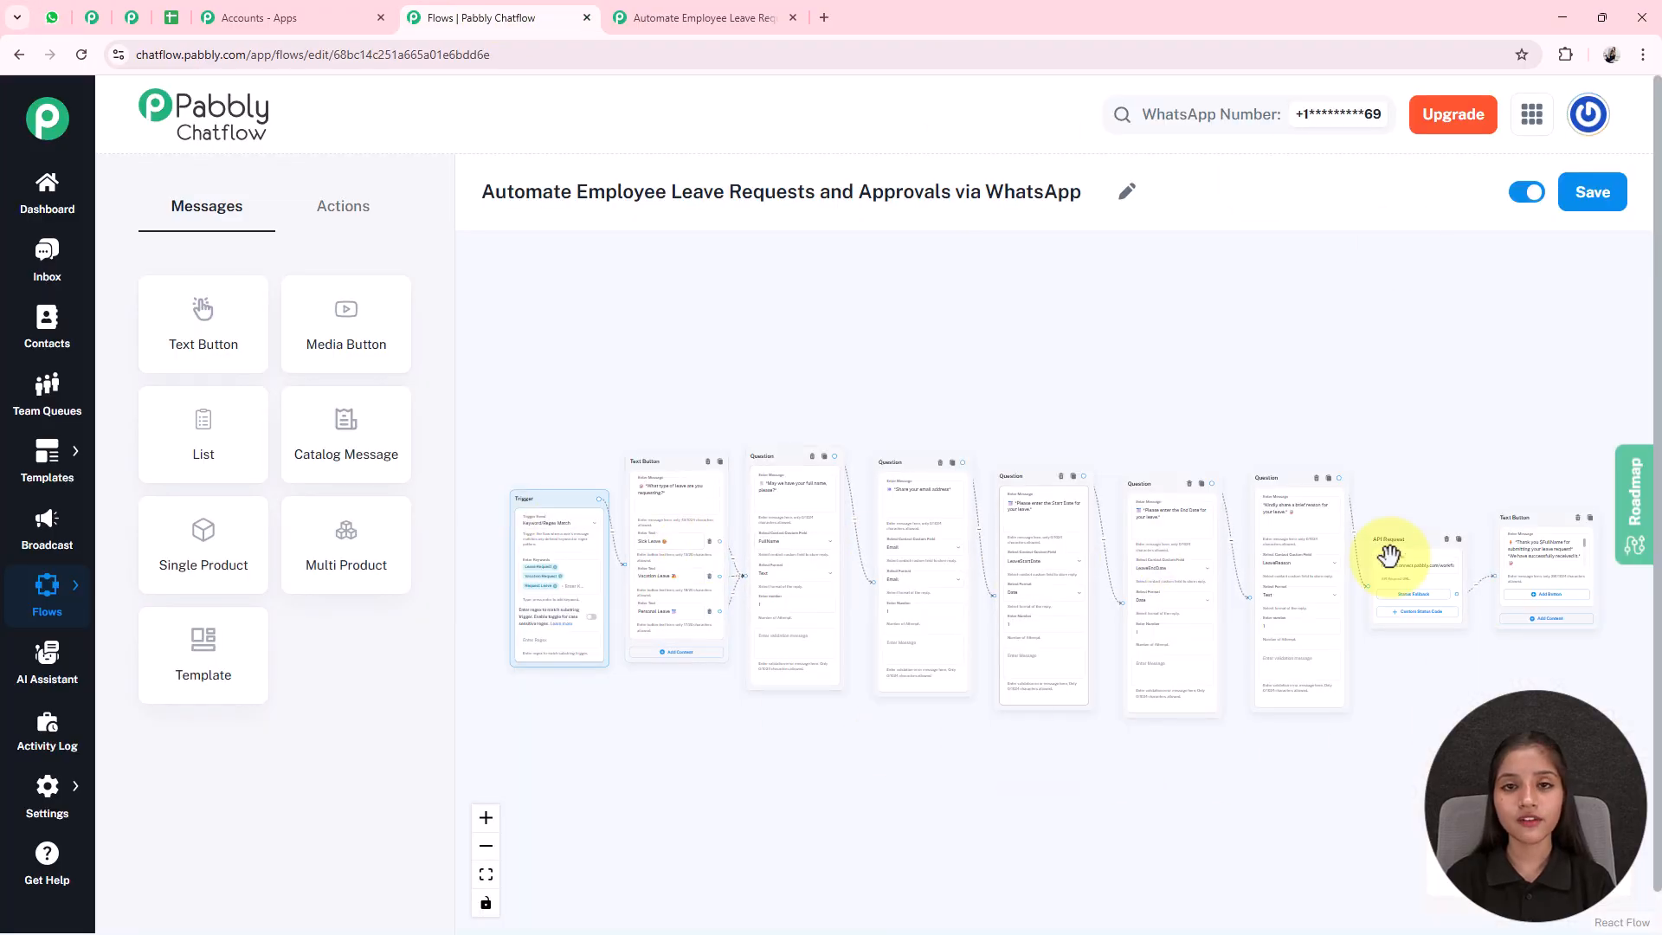